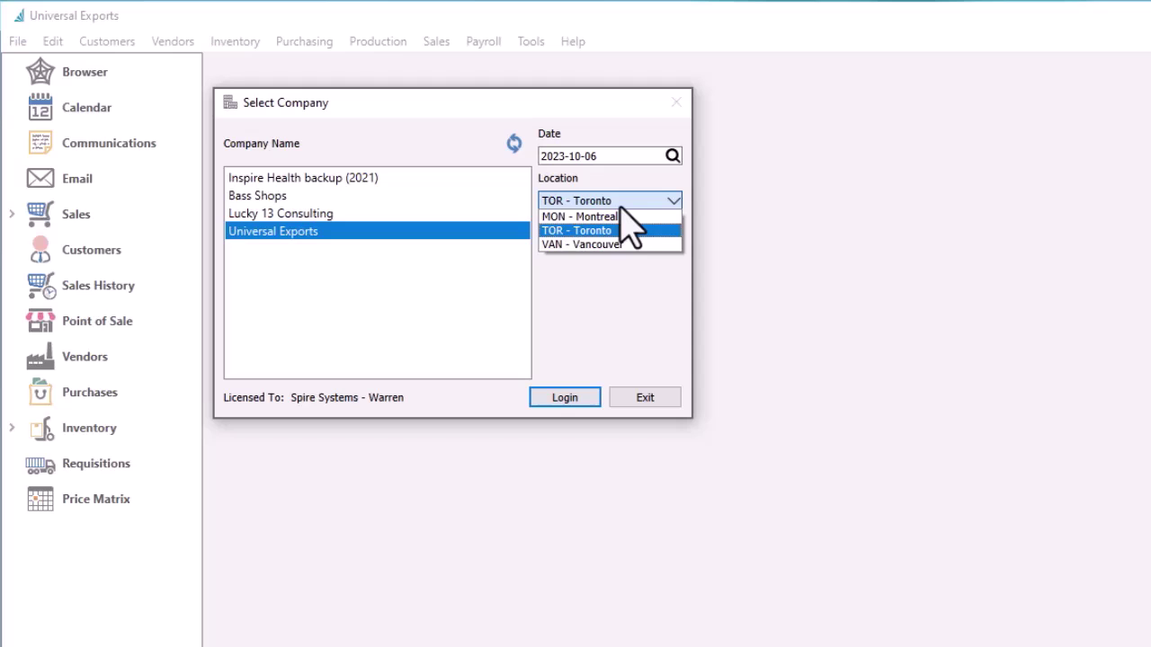
Log in to Universal Exports at the TOR - Toronto location
click(634, 230)
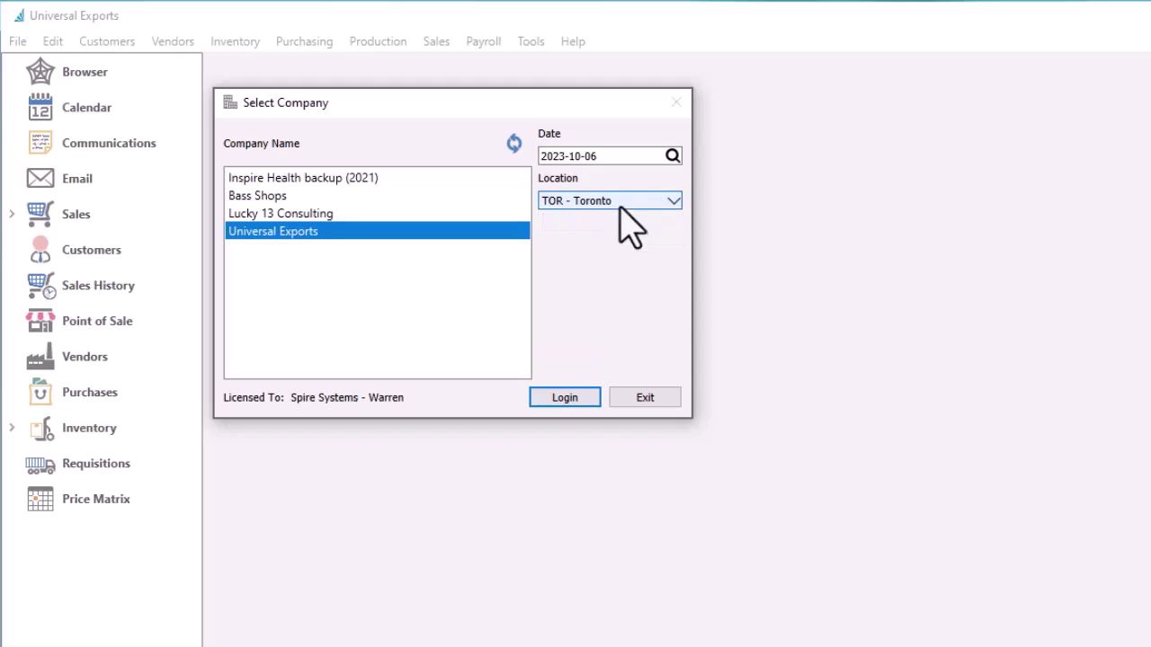
click(588, 403)
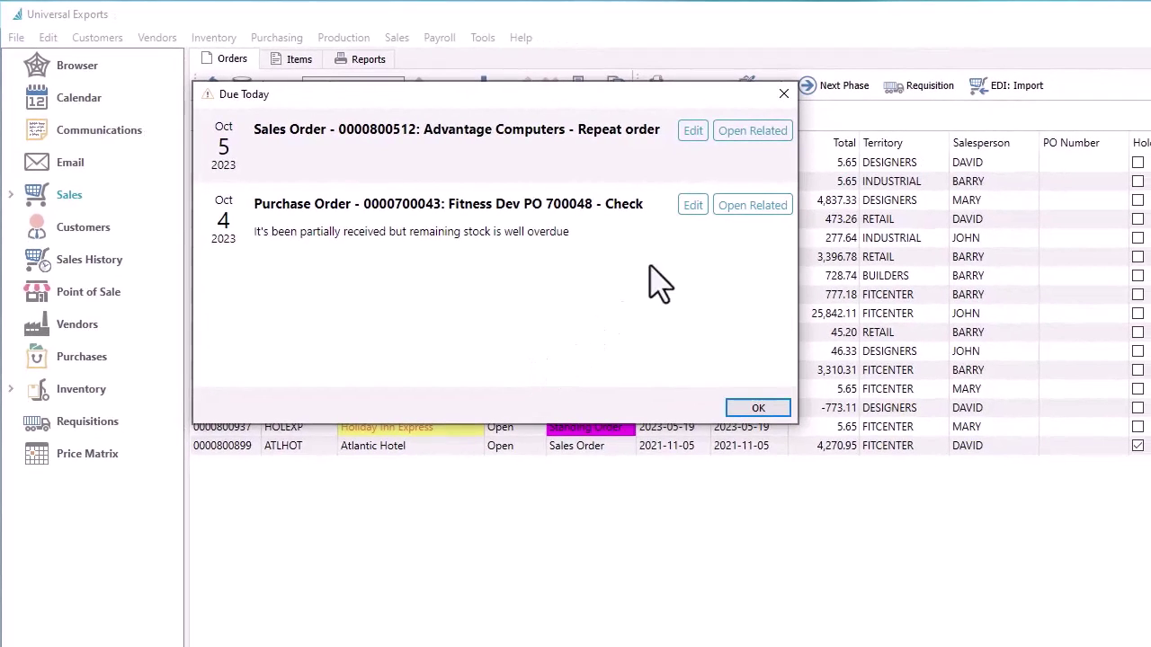
Mark the Fitness Dev purchase order check note completed and open its related purchase order
click(692, 212)
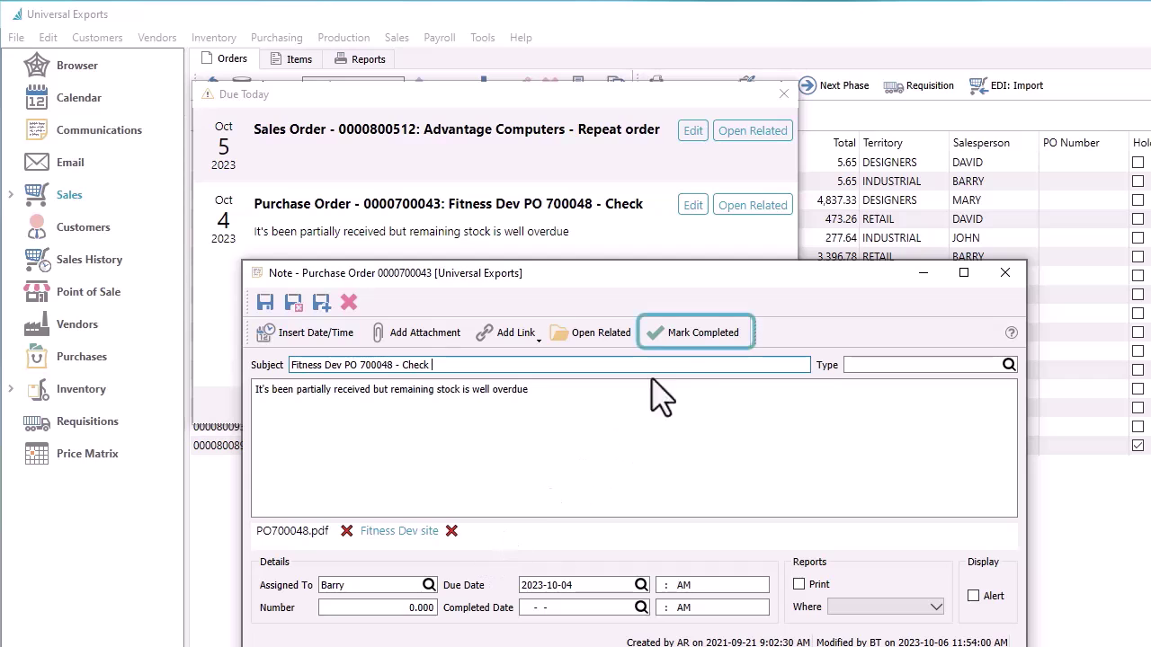
click(681, 343)
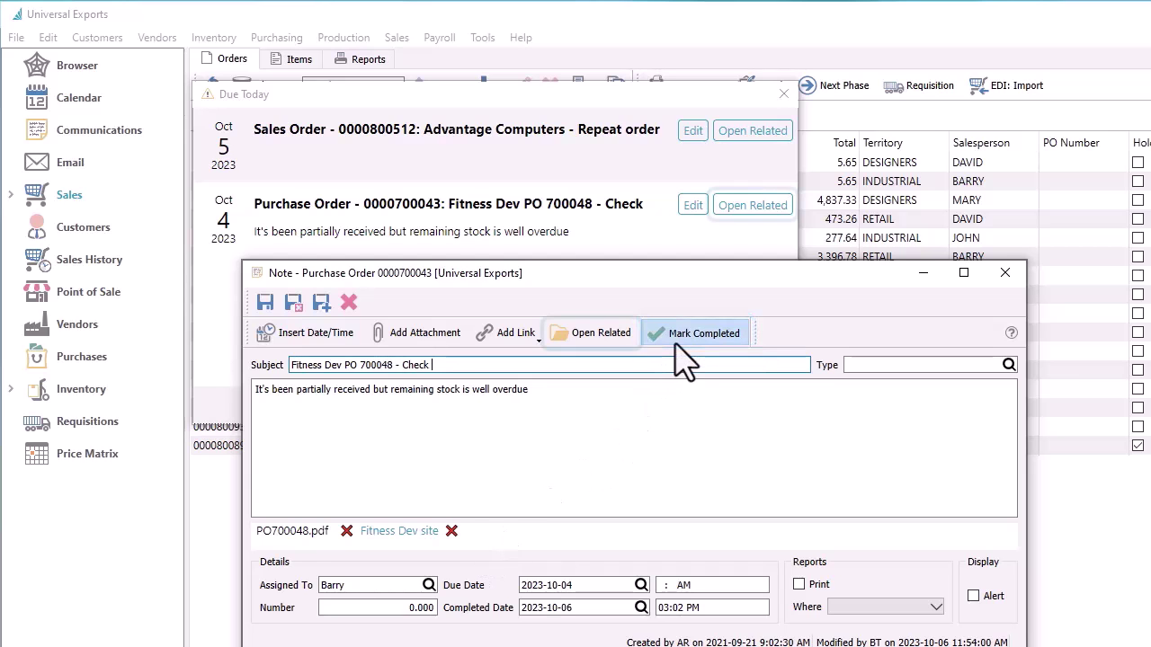
click(608, 344)
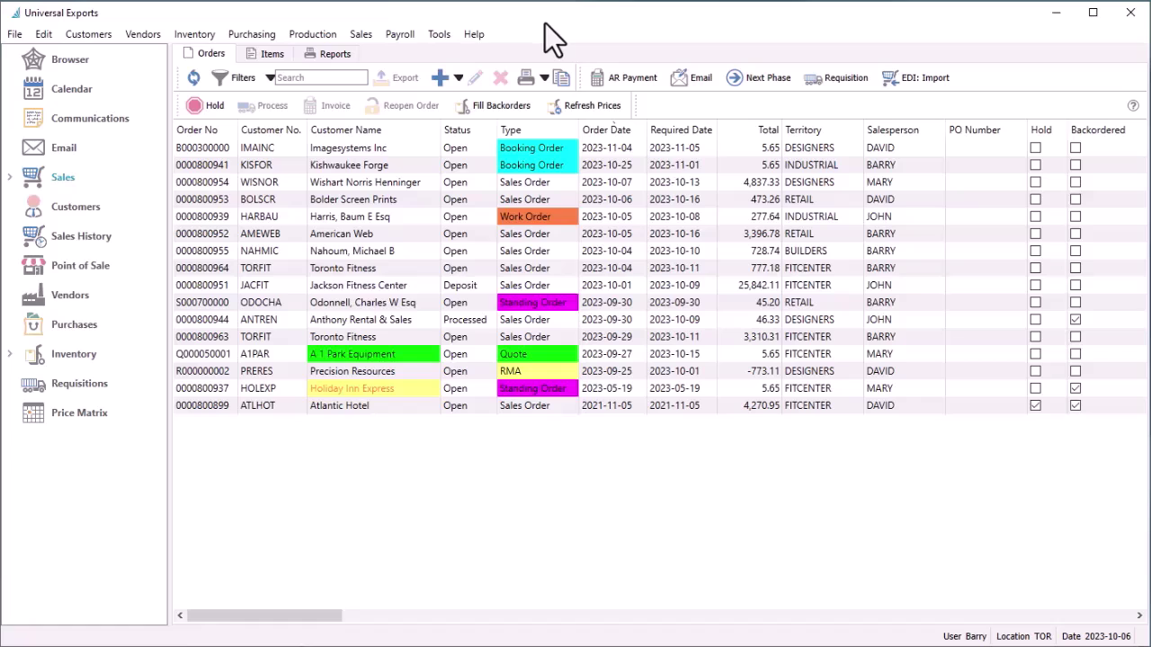
Filter Communications to My notes and view them on the October 2023 calendar
click(126, 117)
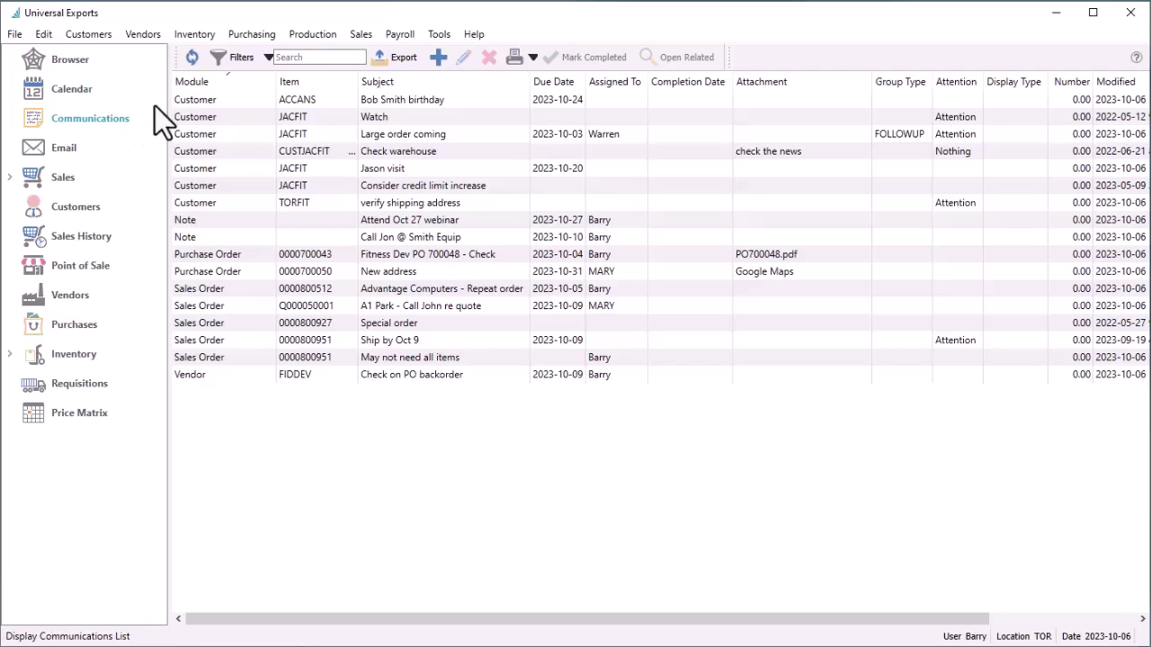
click(268, 56)
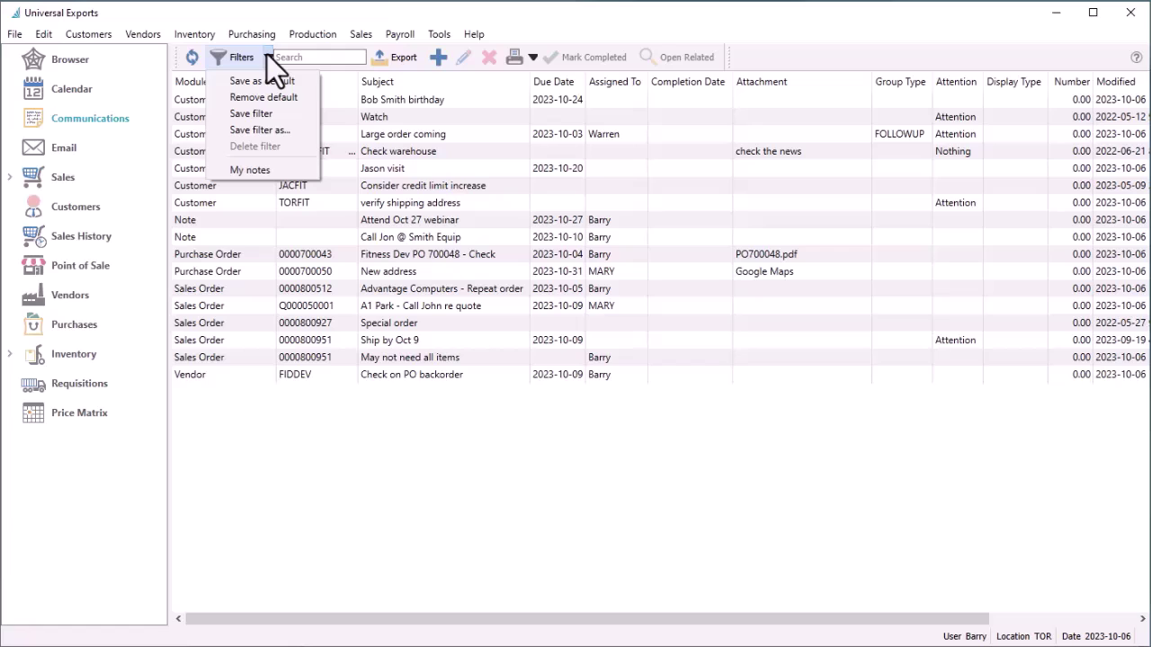
click(267, 171)
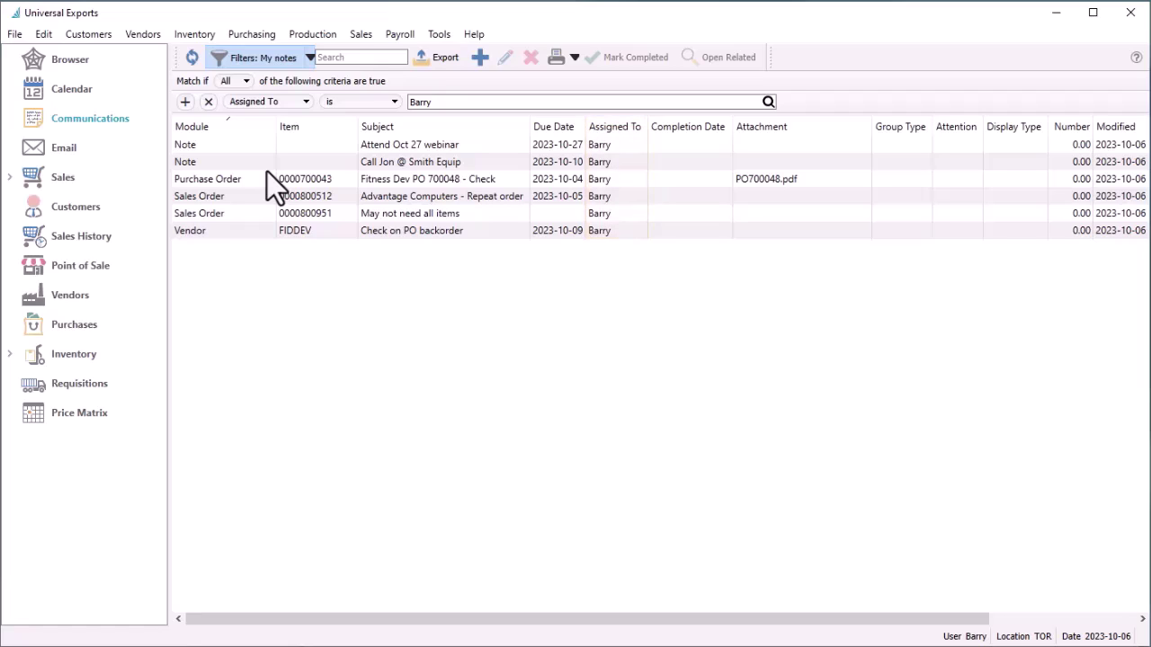
click(97, 91)
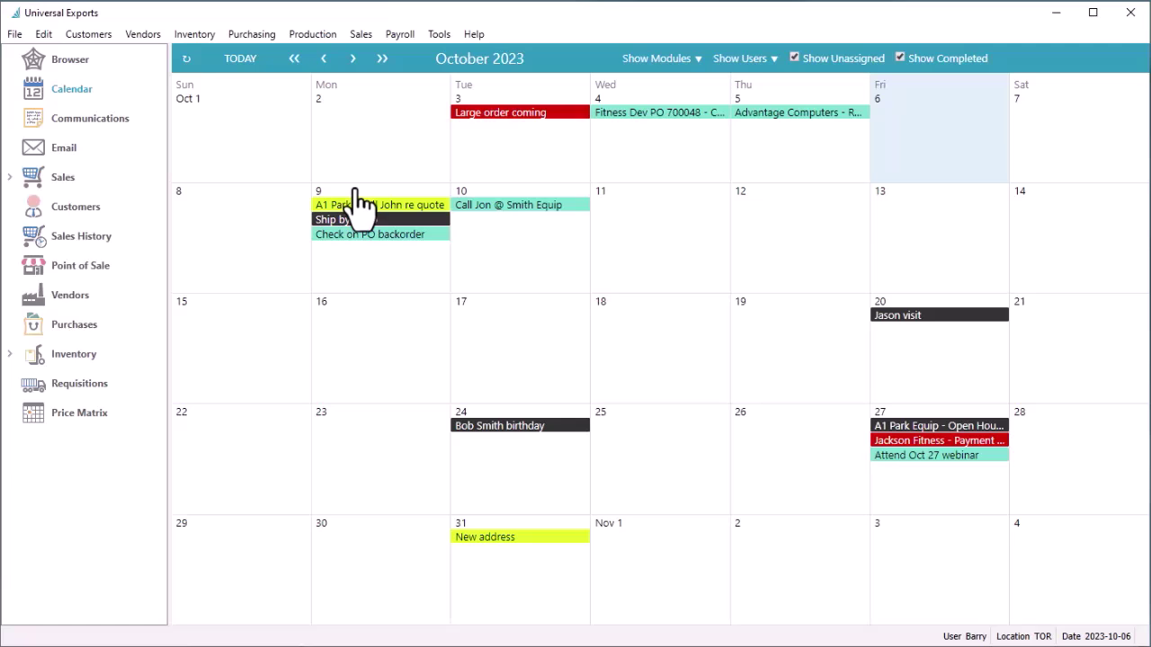
Complete the Ship by Oct 9 reminder on October 9, then go to the built-in Browser
double_click(360, 202)
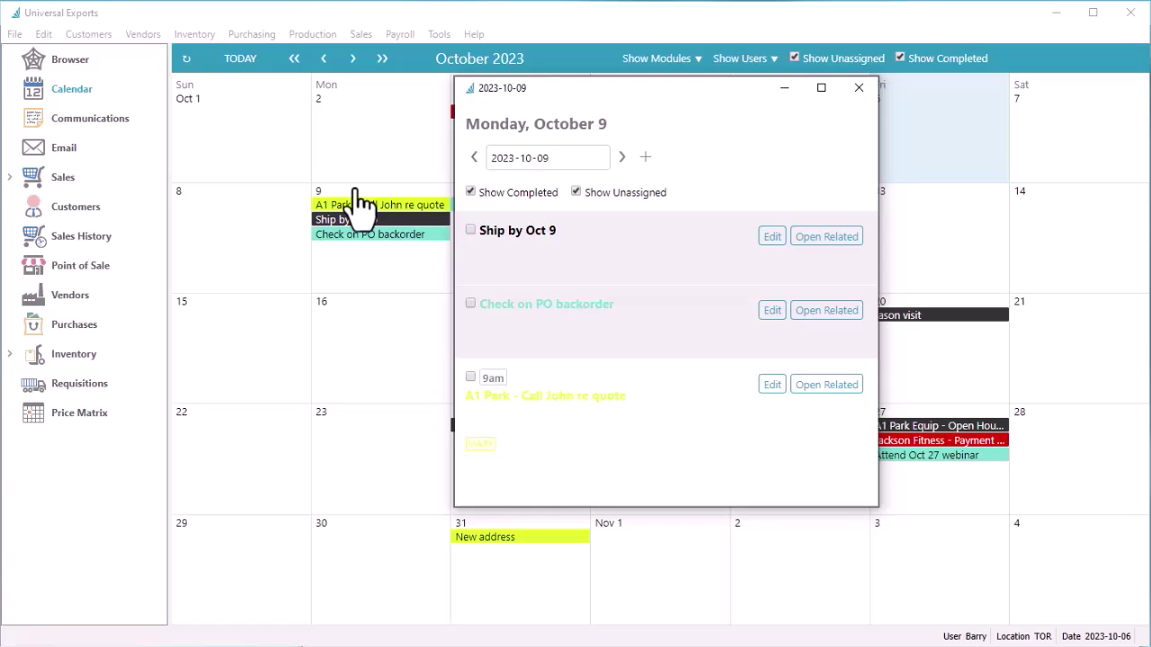
click(471, 232)
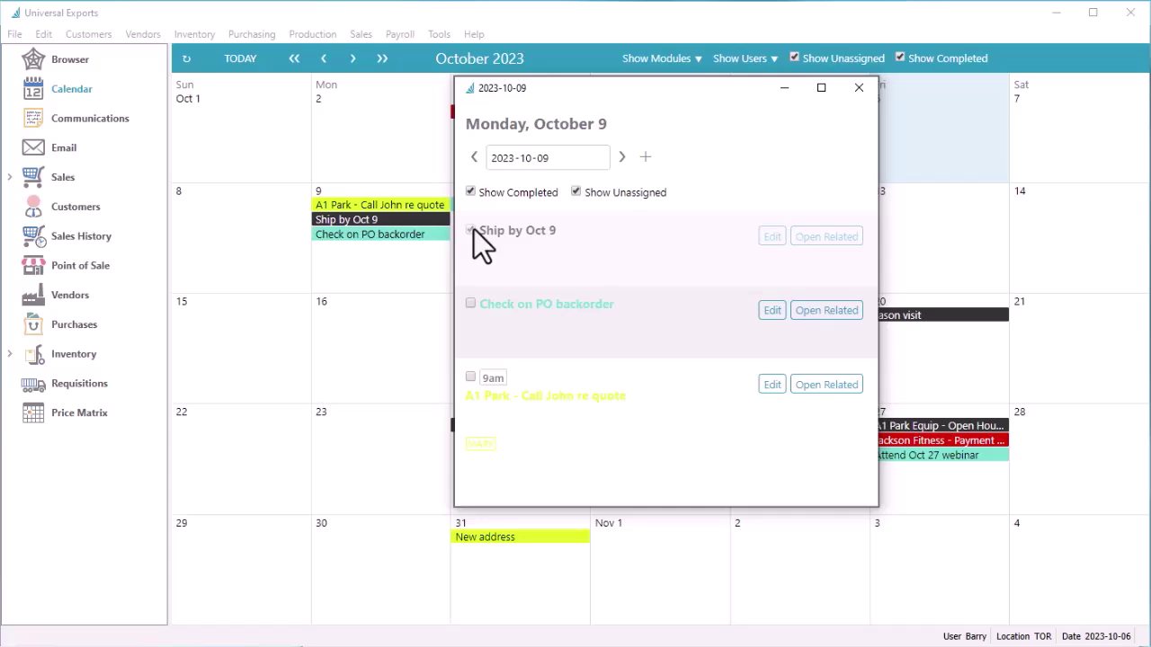
key(Escape)
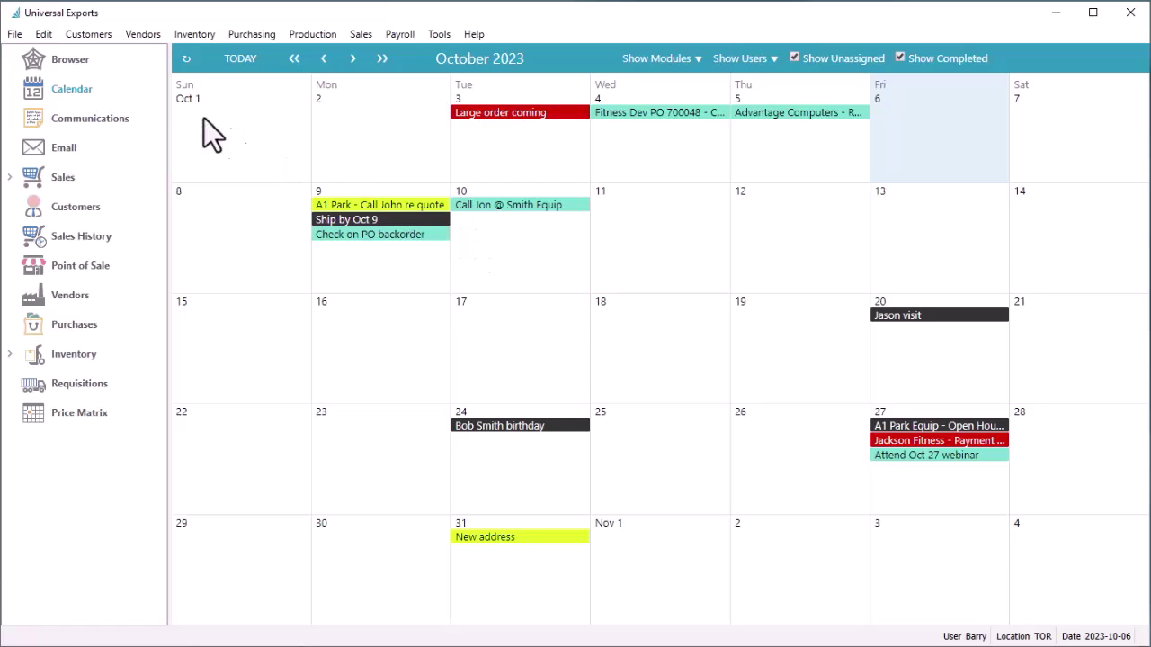
click(99, 68)
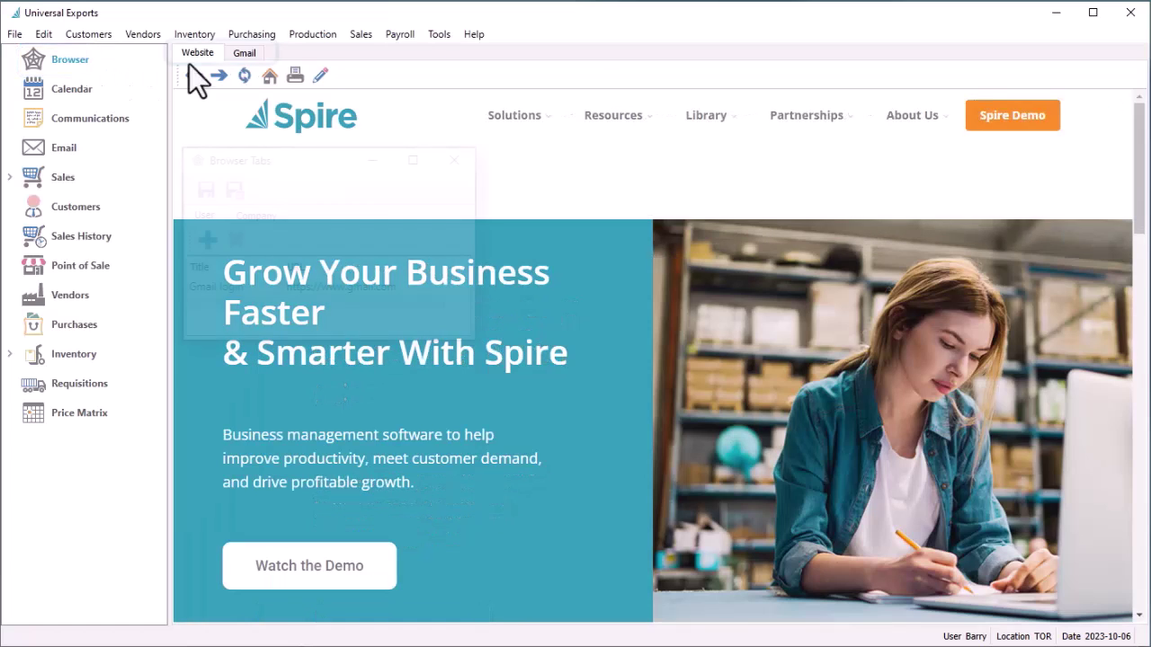
View the browser's Gmail tab, then return to the Sales Orders list
click(245, 55)
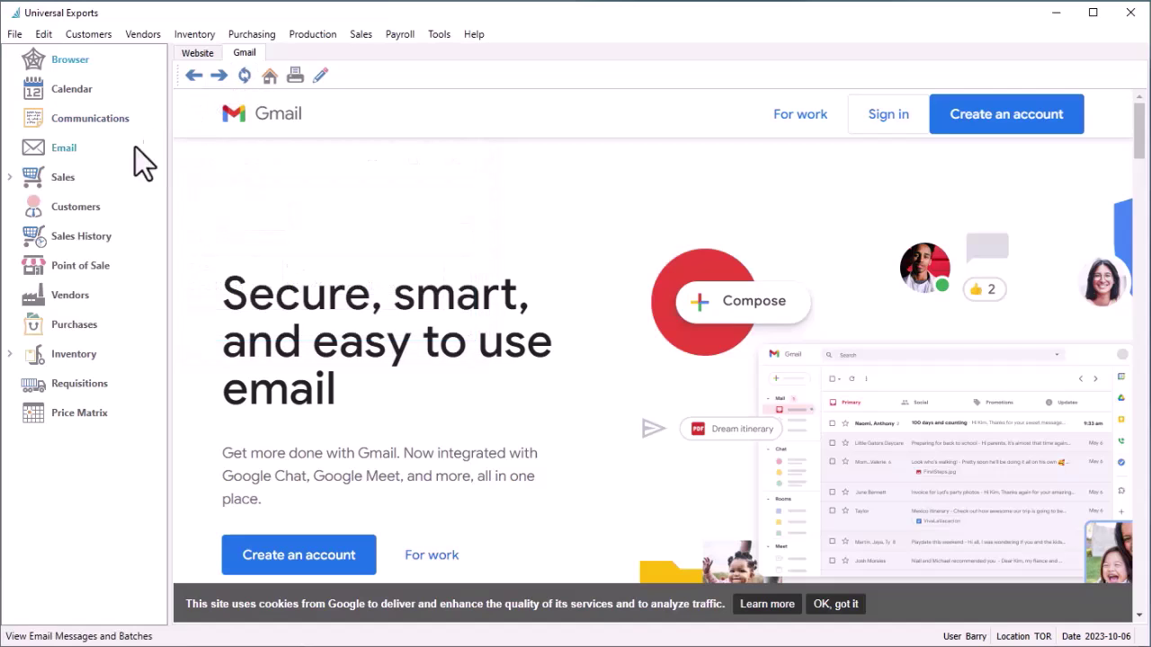
click(96, 176)
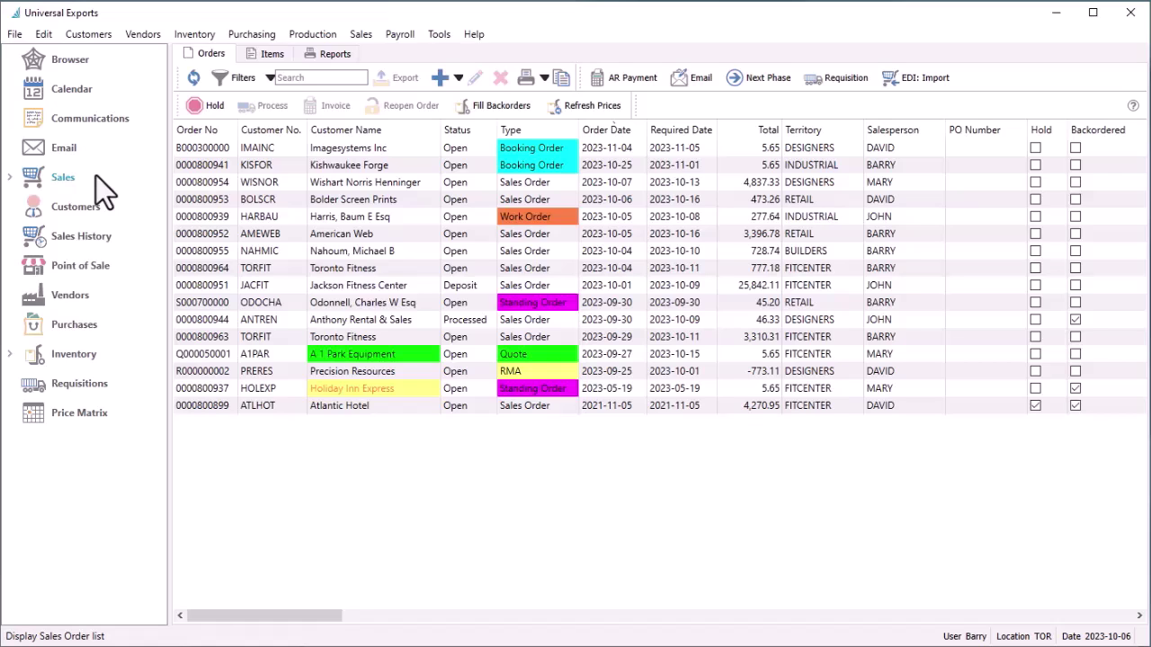
Add the Phase column, hide PO Number, and move Phase to sit after Salesperson
right_click(394, 129)
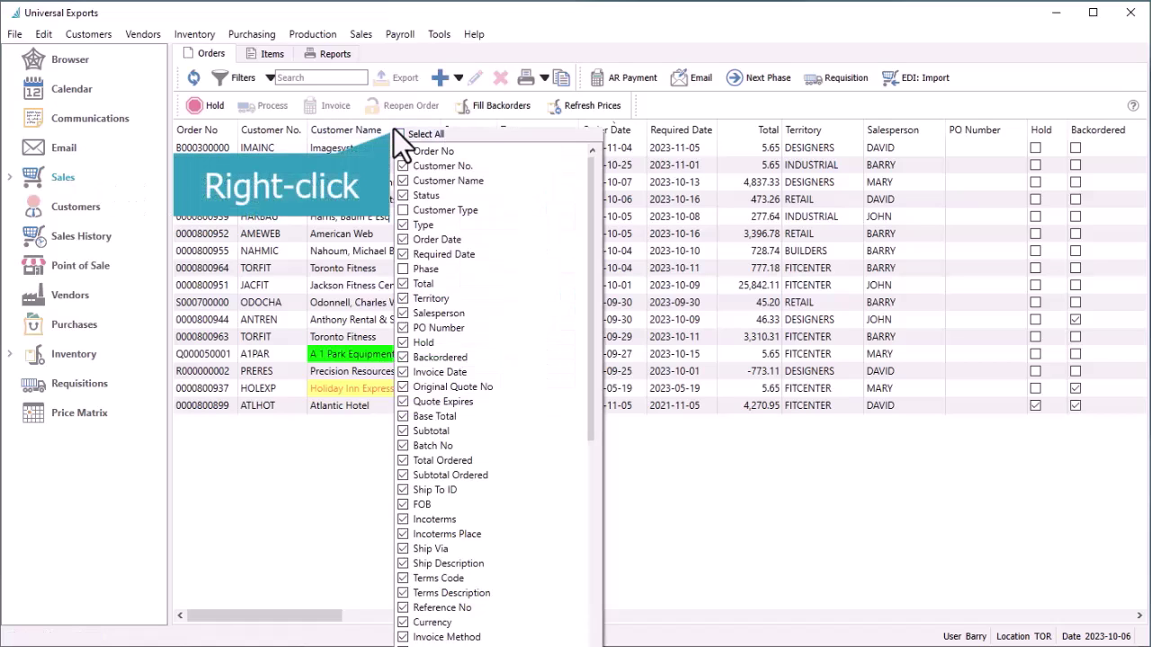
click(404, 270)
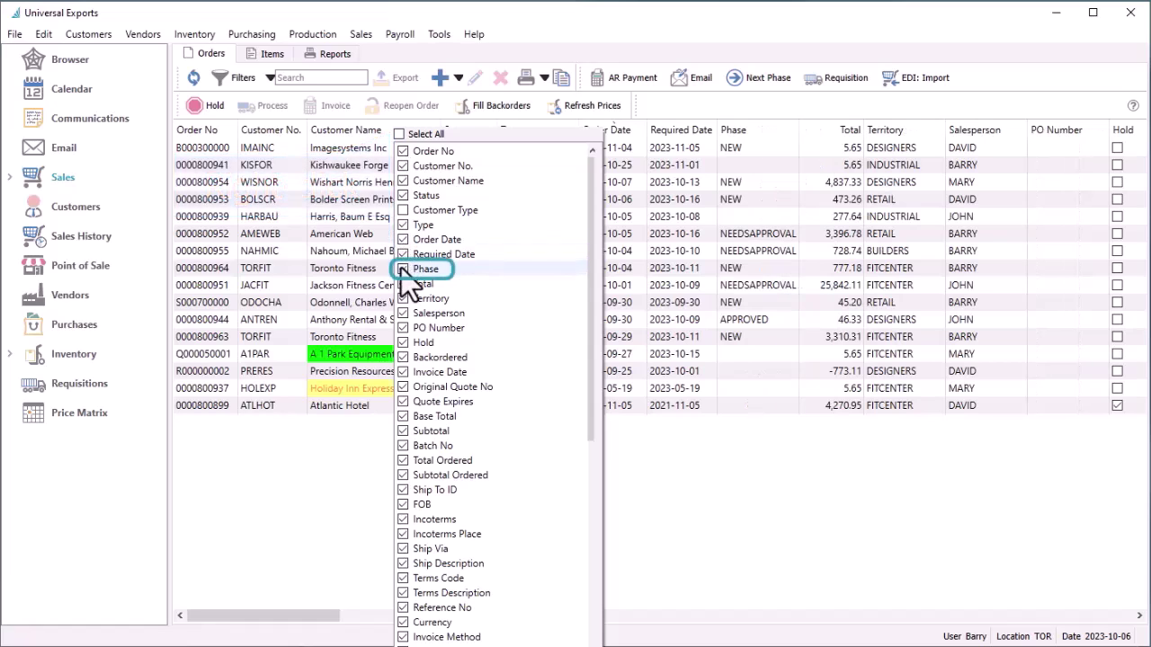
click(403, 327)
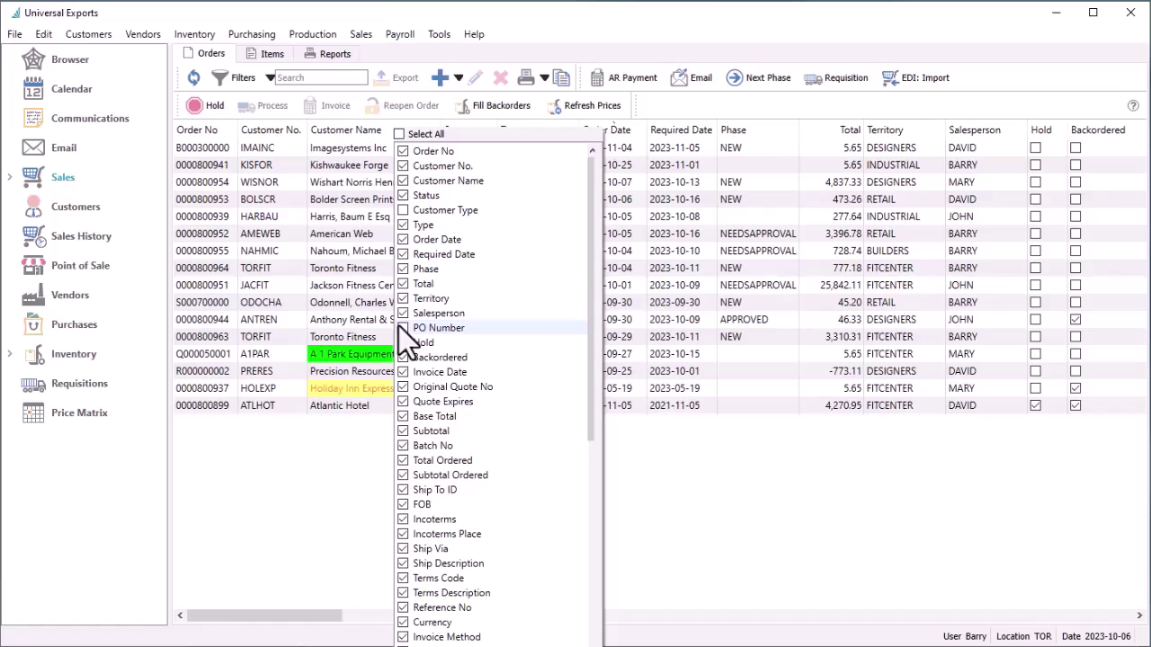
key(Escape)
drag(763, 133, 1033, 122)
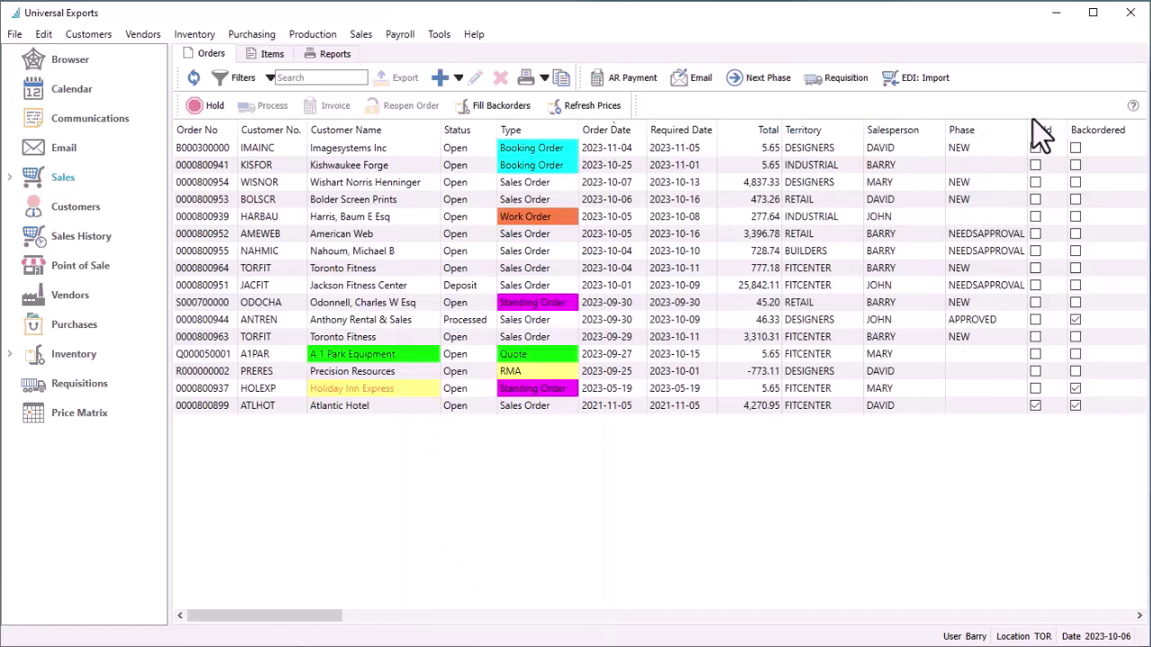
Create a new sales order for customer TORFIT (Toronto Fitness) and begin the first item line
click(459, 81)
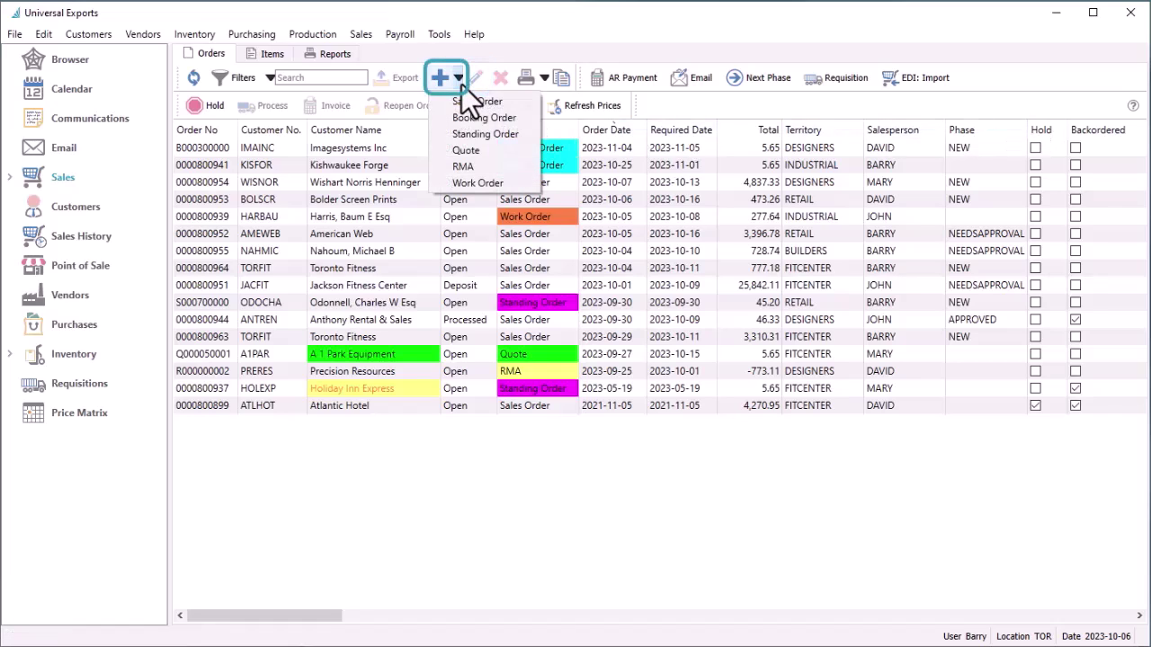
click(454, 106)
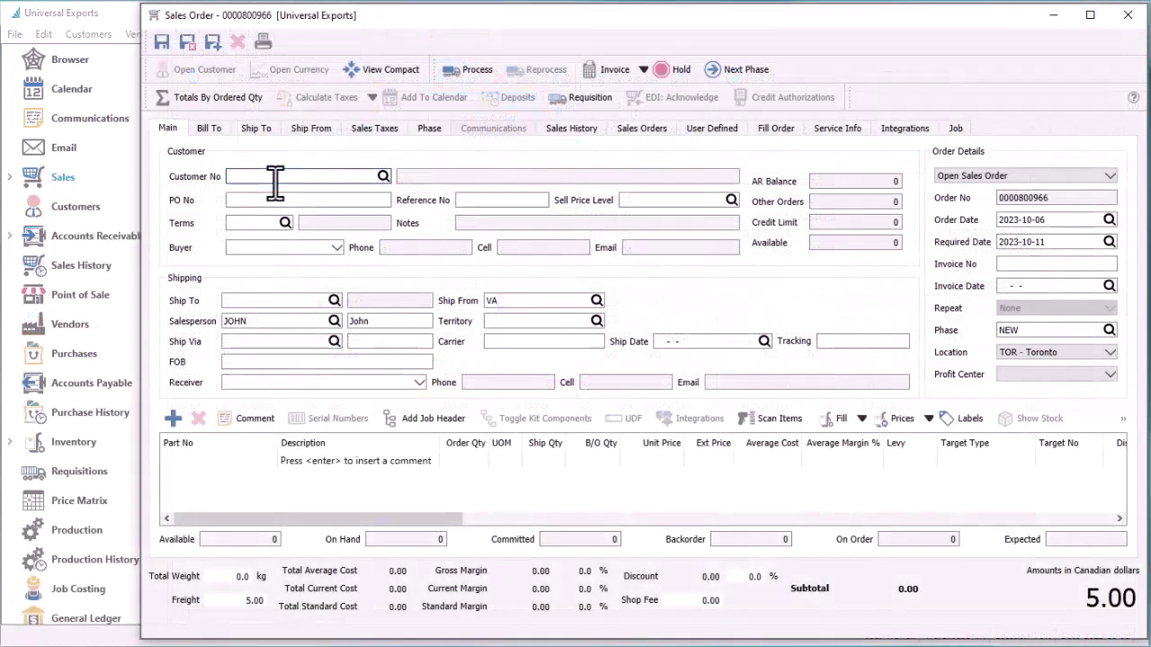
text(TOR)
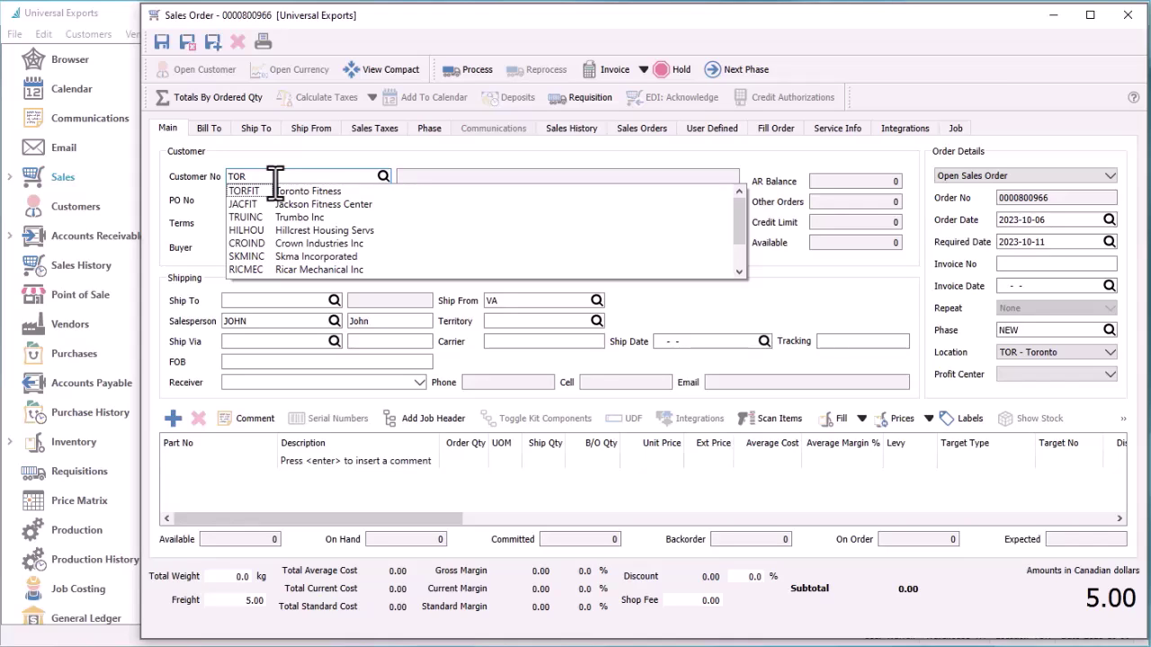
click(268, 194)
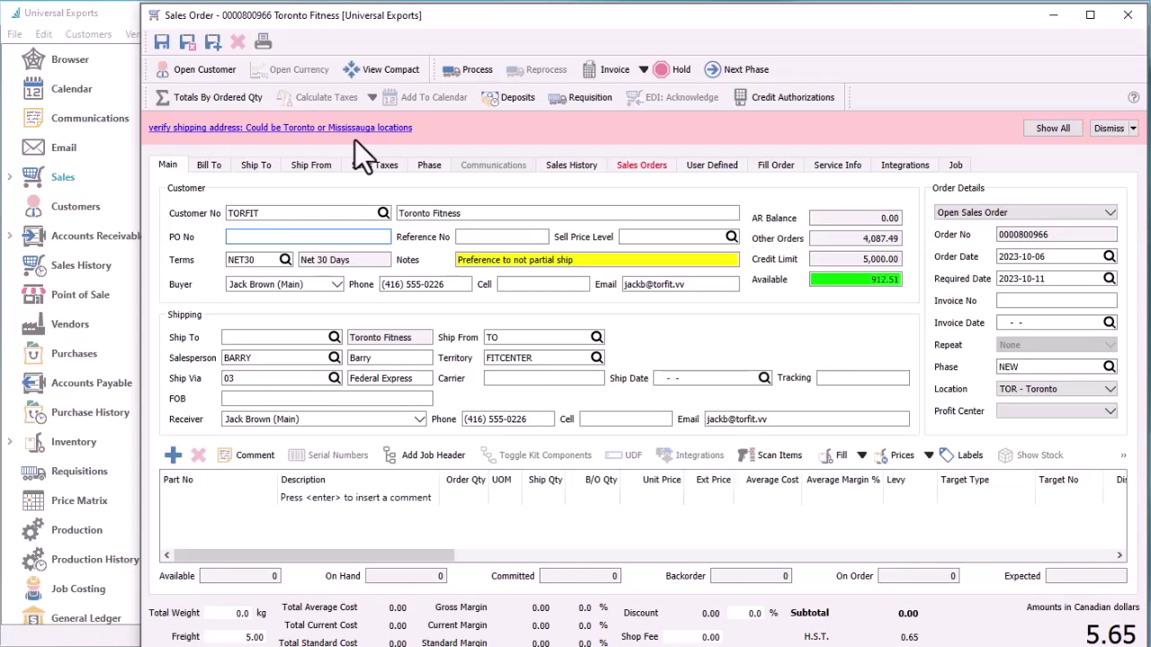
click(257, 494)
text(TO   /ACM)
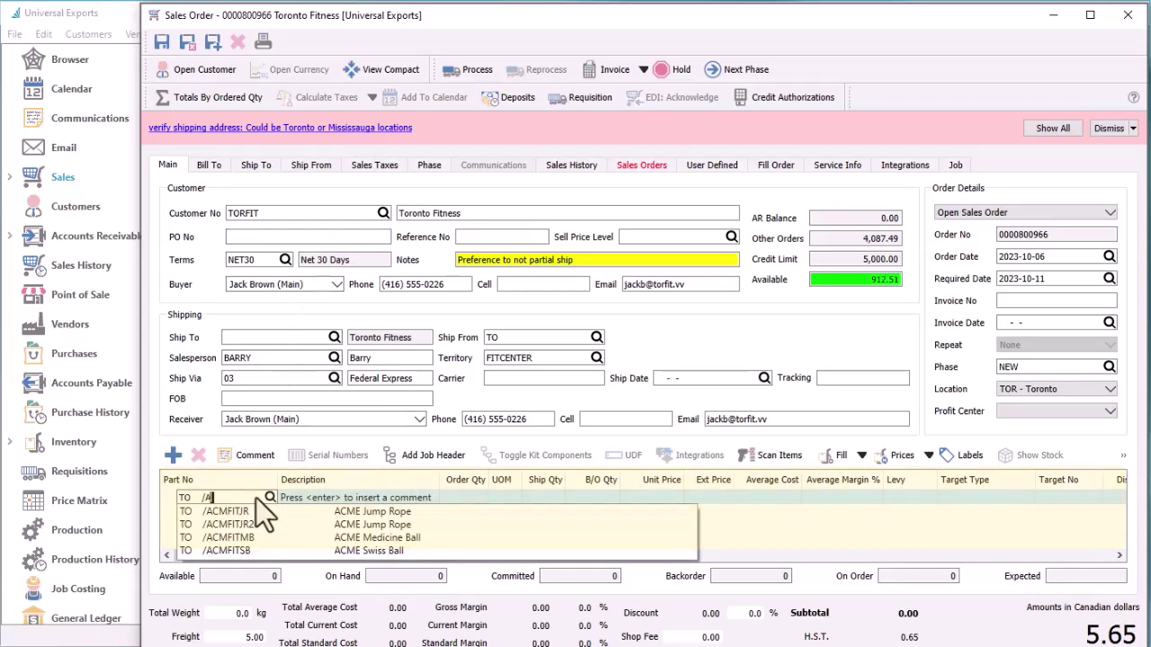
Add 2 ACME Medicine Balls to the order
key(Down)
key(Down)
key(Down)
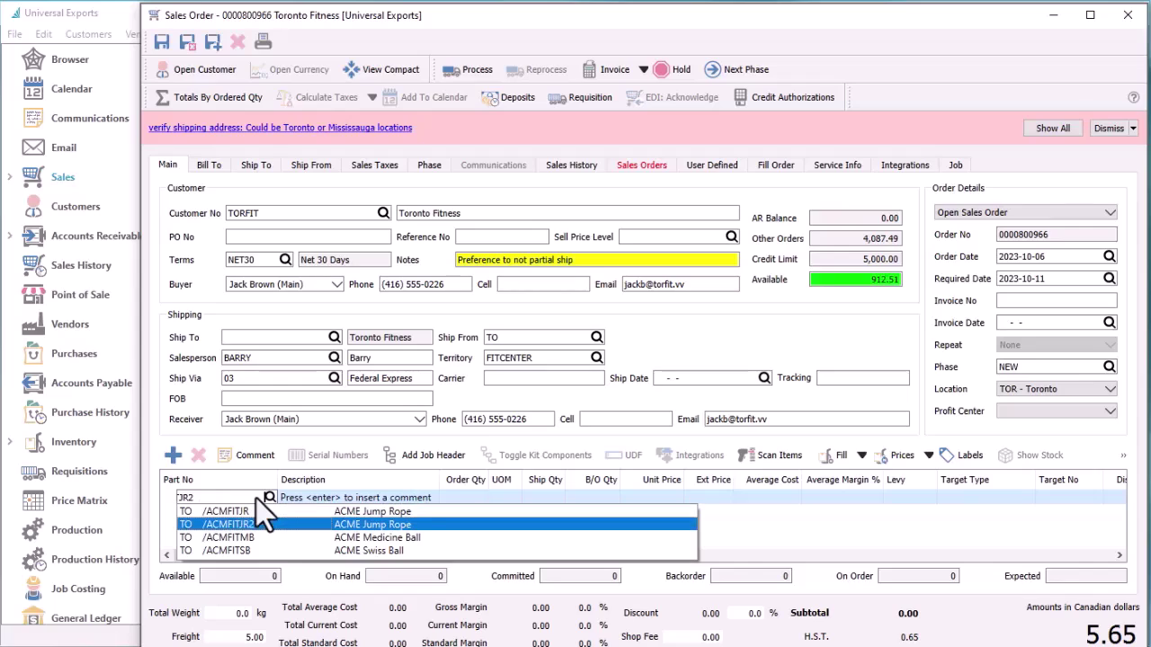
key(Return)
key(Tab)
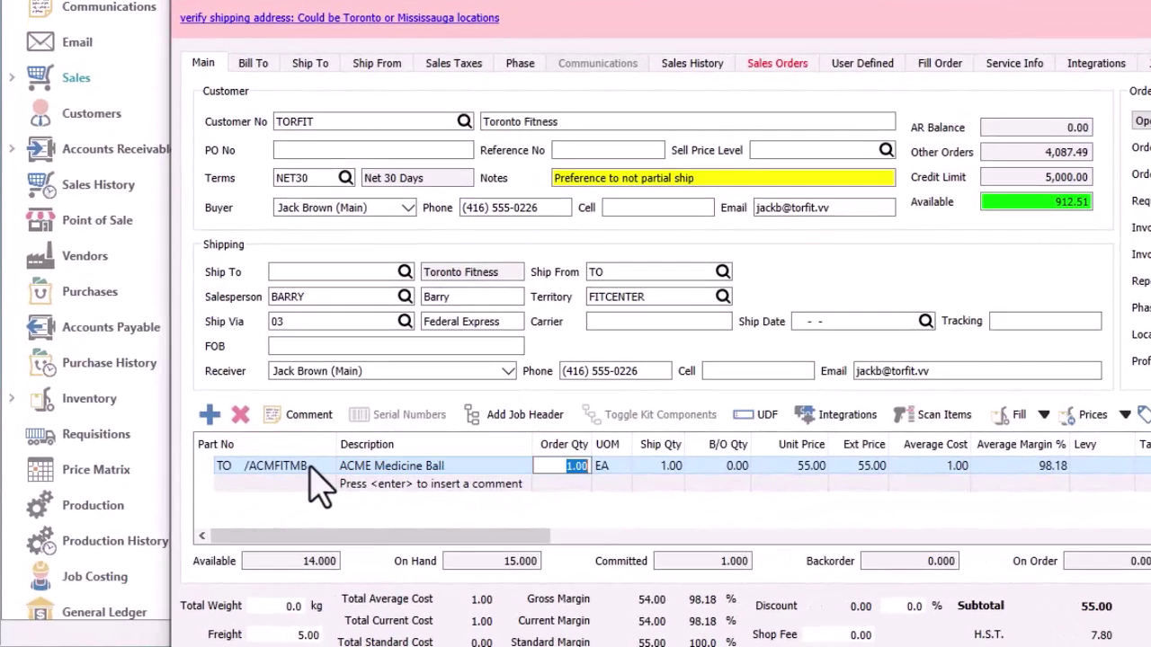
text(2)
key(Tab)
key(Tab)
key(Tab)
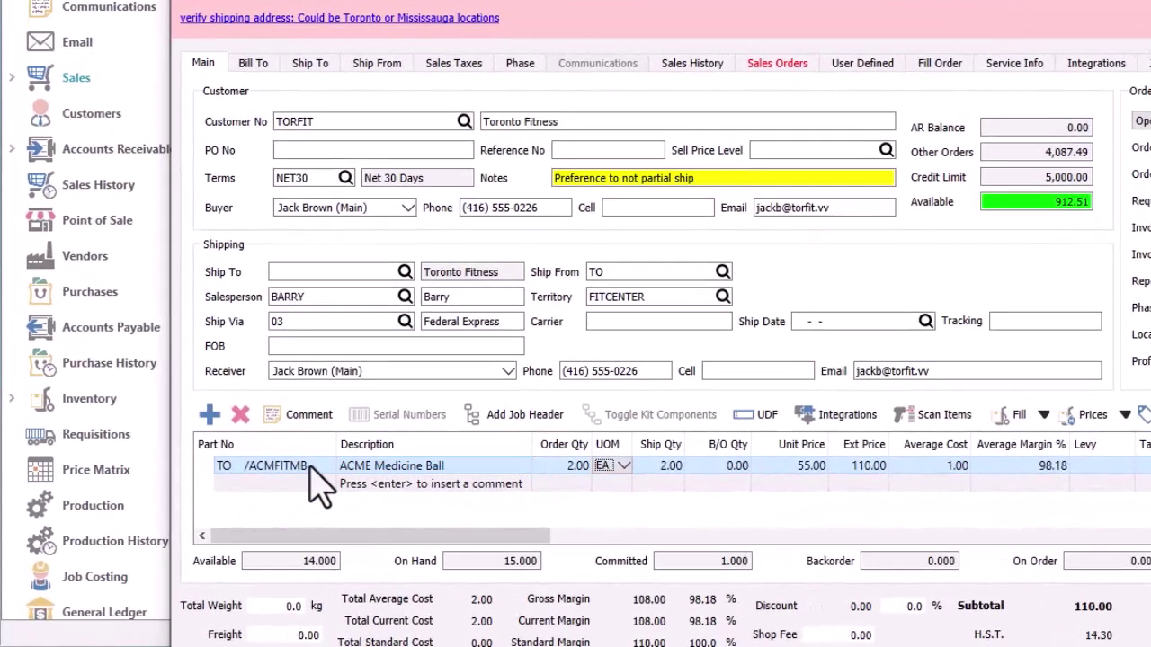
Apply the ECO levy to the medicine ball line, bringing the subtotal to 121.00
key(Tab)
key(Tab)
key(Tab)
key(Tab)
key(Tab)
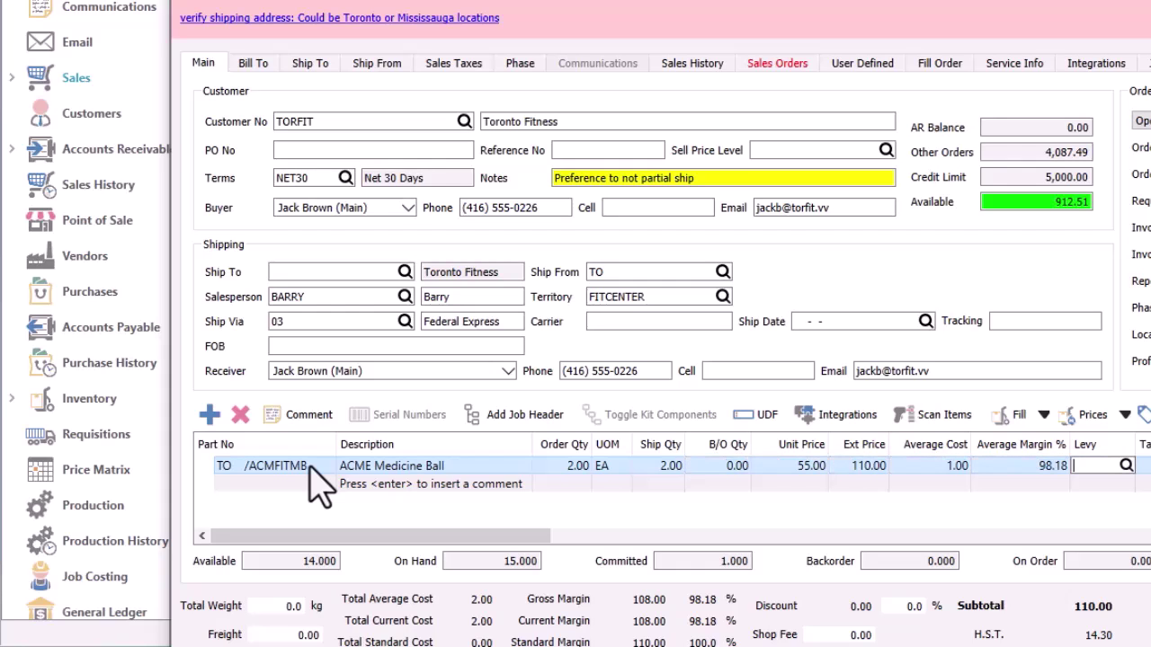
key(F9)
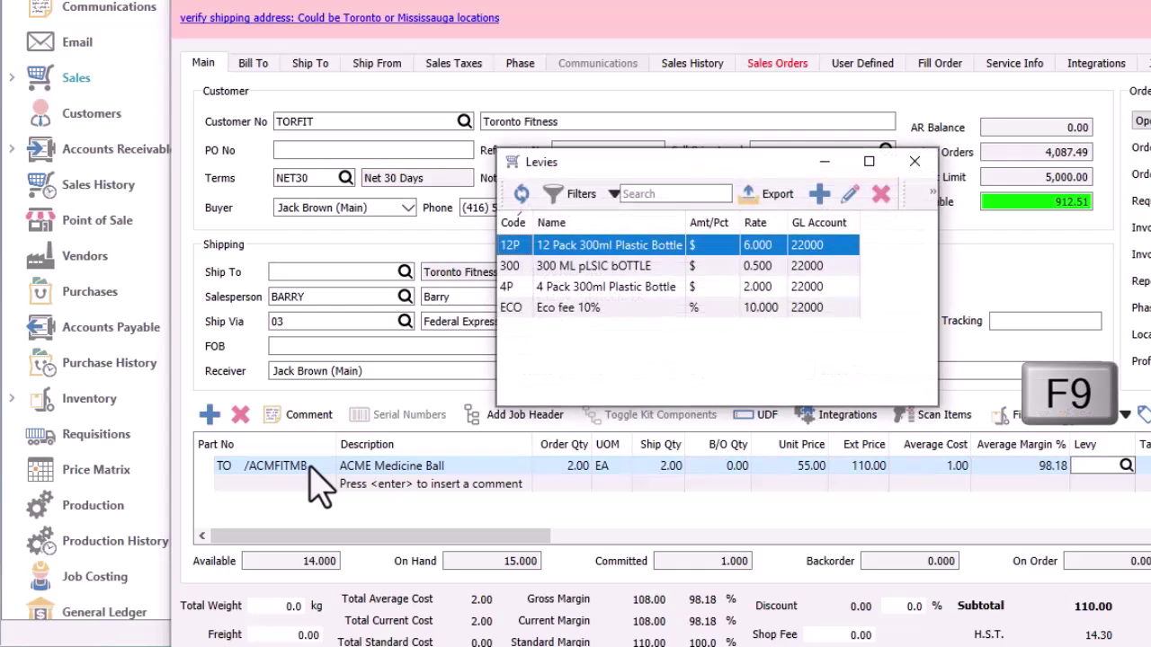
key(Down)
key(Down)
key(Down)
key(Return)
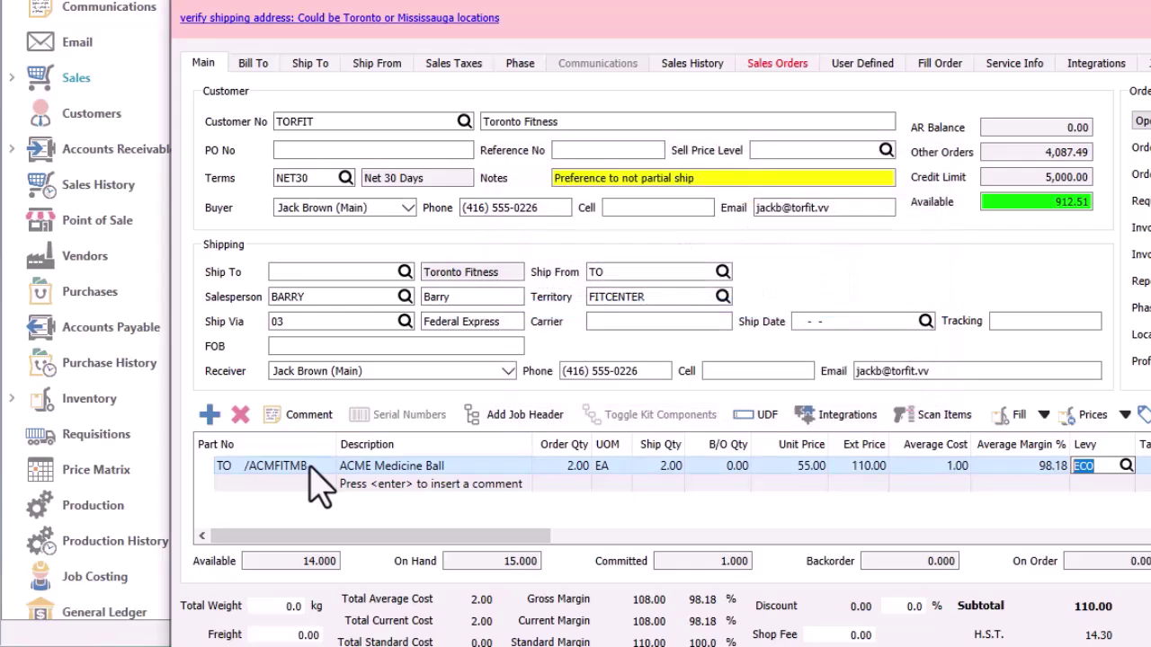
key(Return)
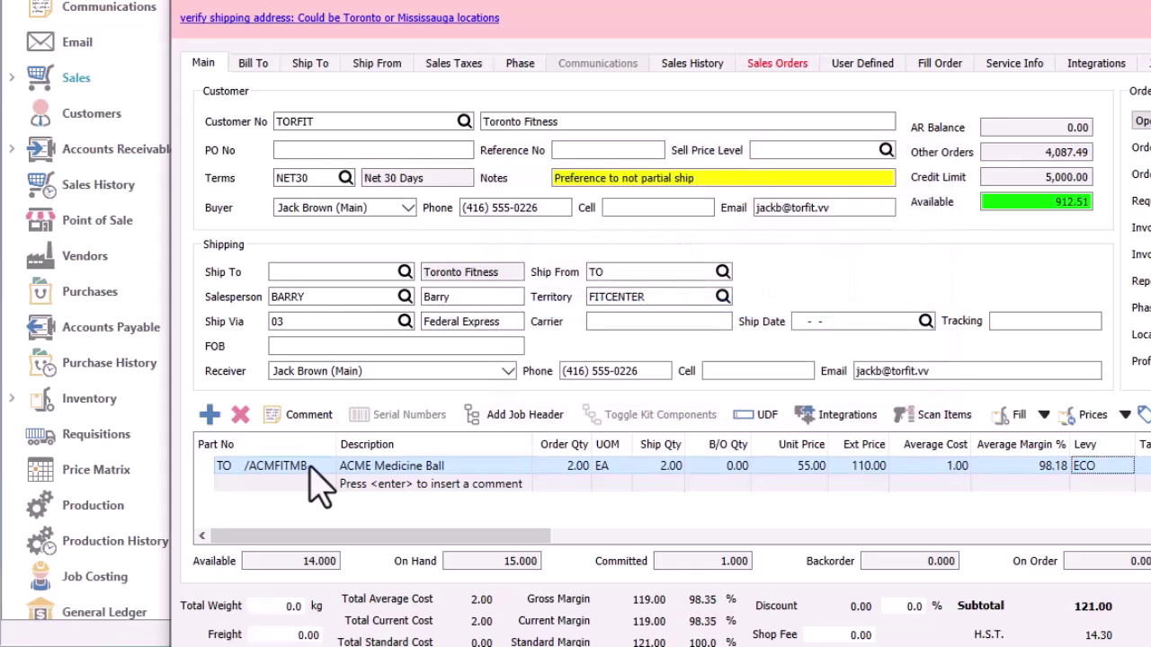
click(320, 485)
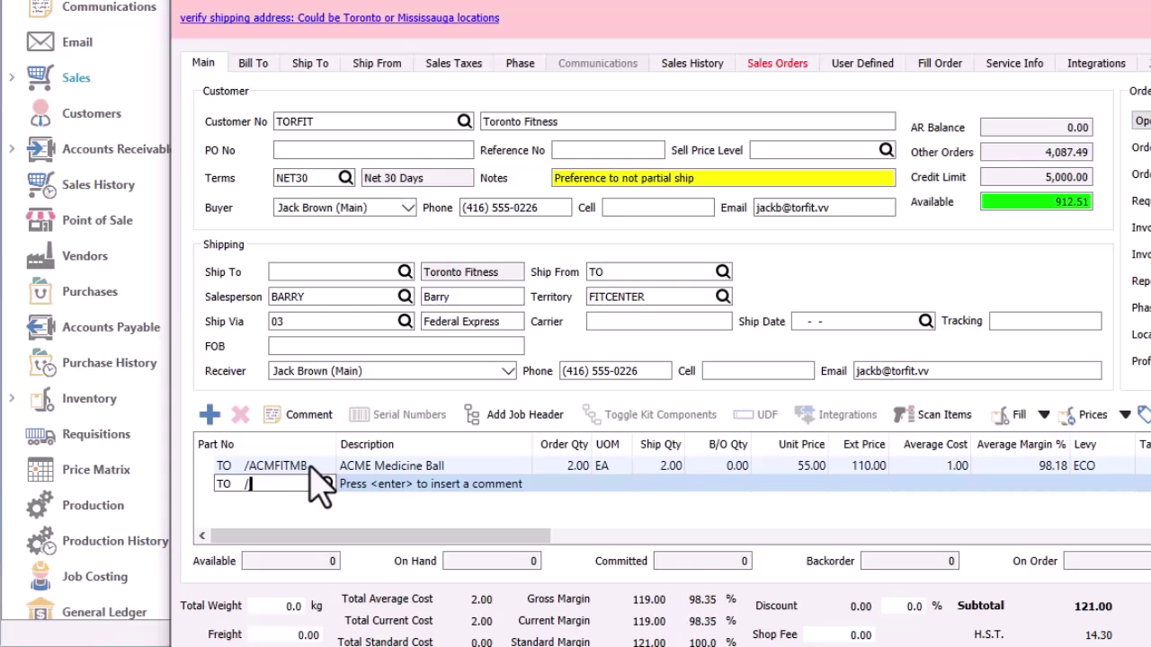
Add ACME Swiss Ball (ACMFITSB) at a 23.00 unit price, with its ACME Jump Rope accessory
text(ACM)
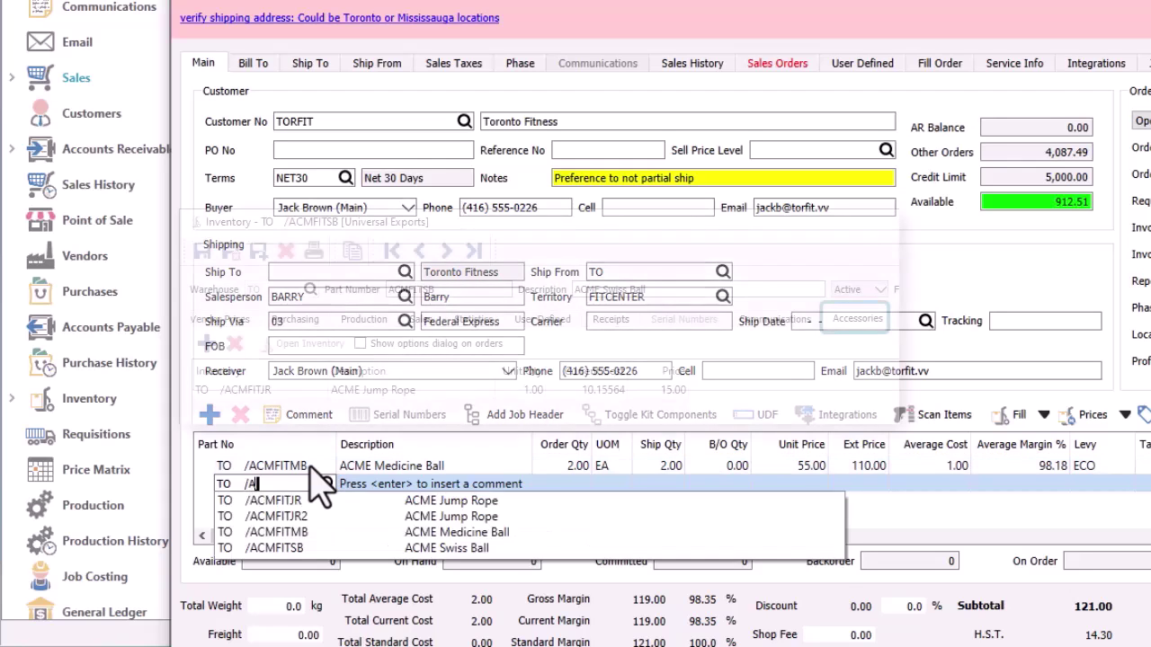
key(Down)
key(Down)
key(Down)
key(Down)
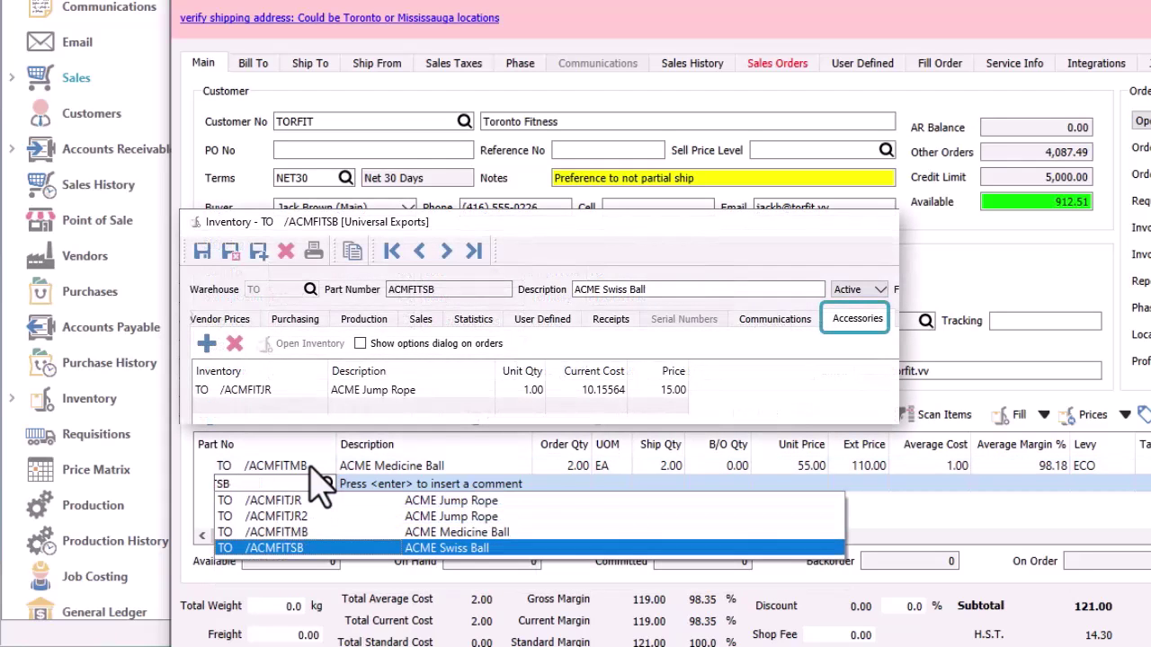
key(Return)
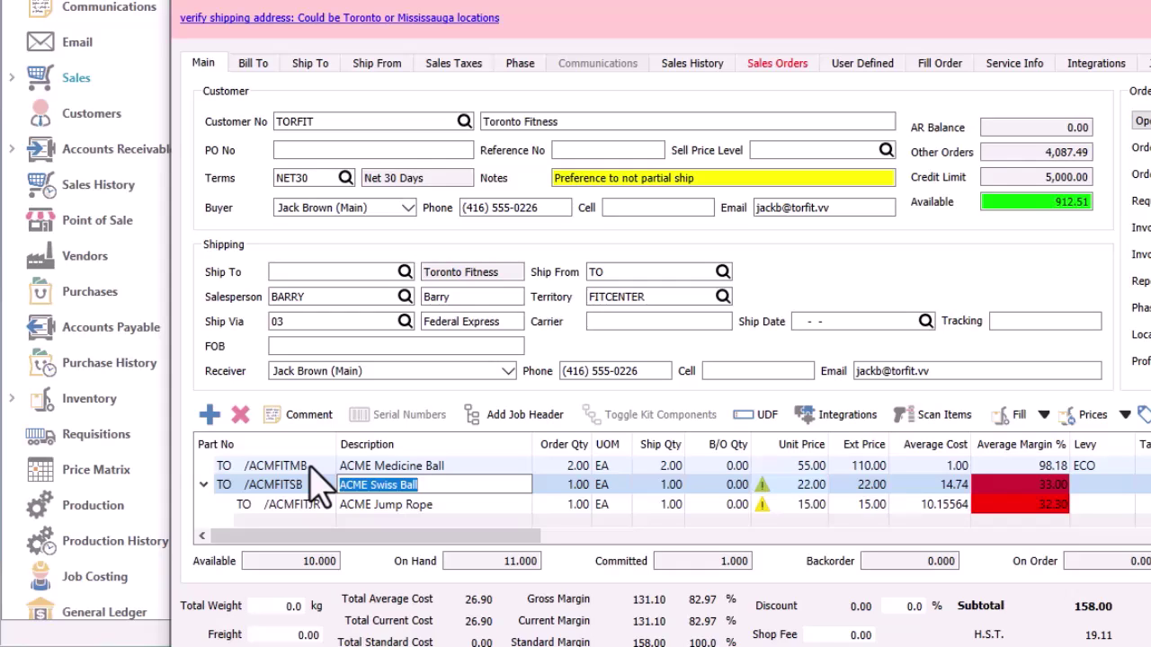
click(773, 496)
text(23)
key(Tab)
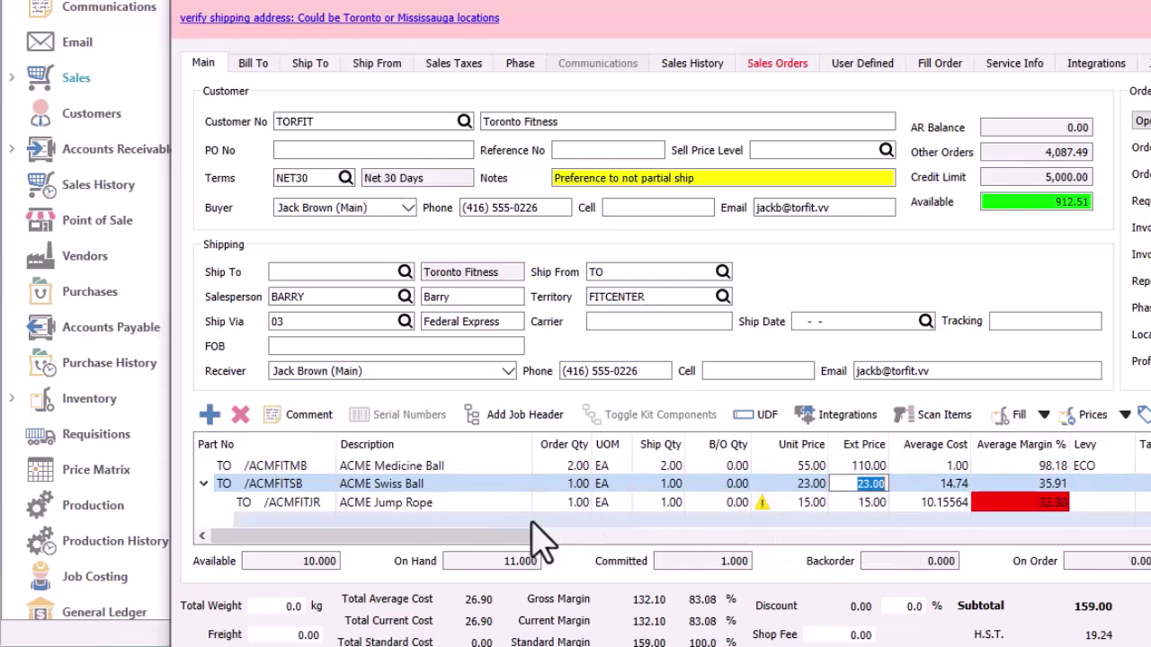
key(Down)
key(Down)
Add the Inspire Kettlebell Kit (INSPKBKIT) without the InSpire Kettlebell 40, showing its parent line
text(/KIT)
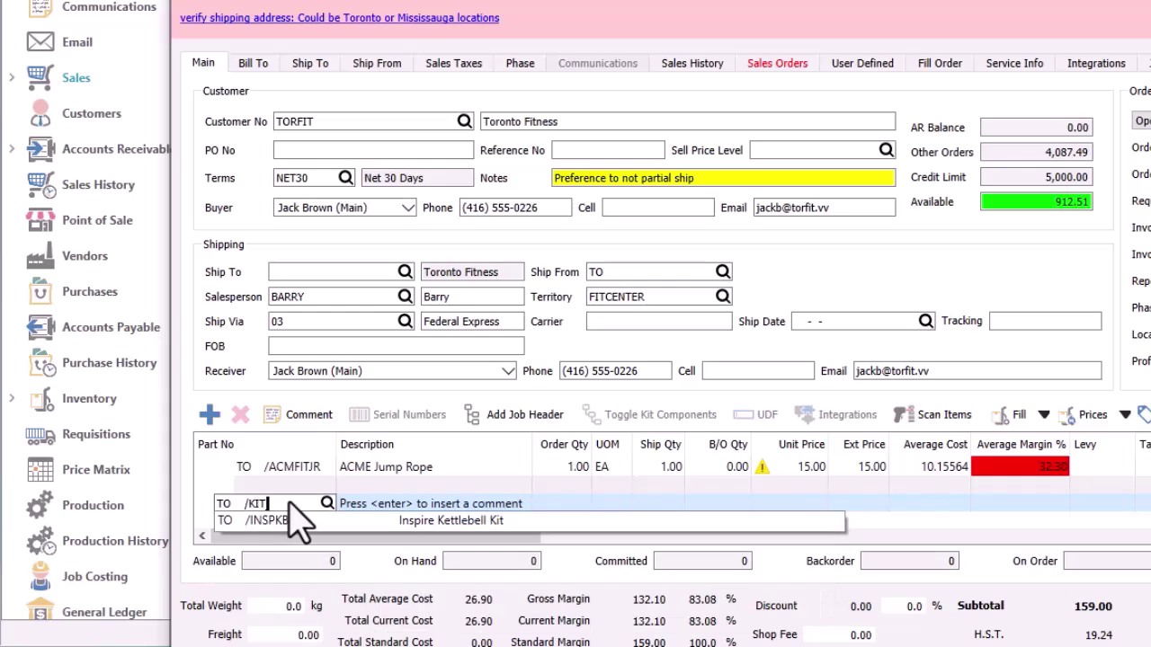
click(297, 522)
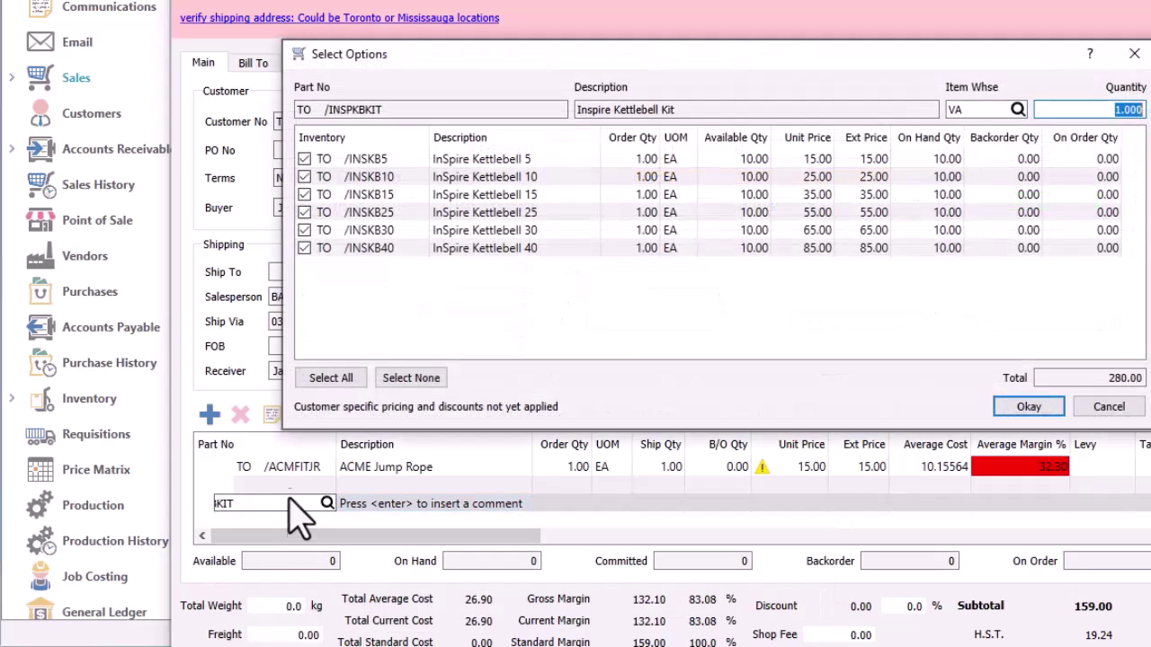
click(305, 249)
click(1012, 409)
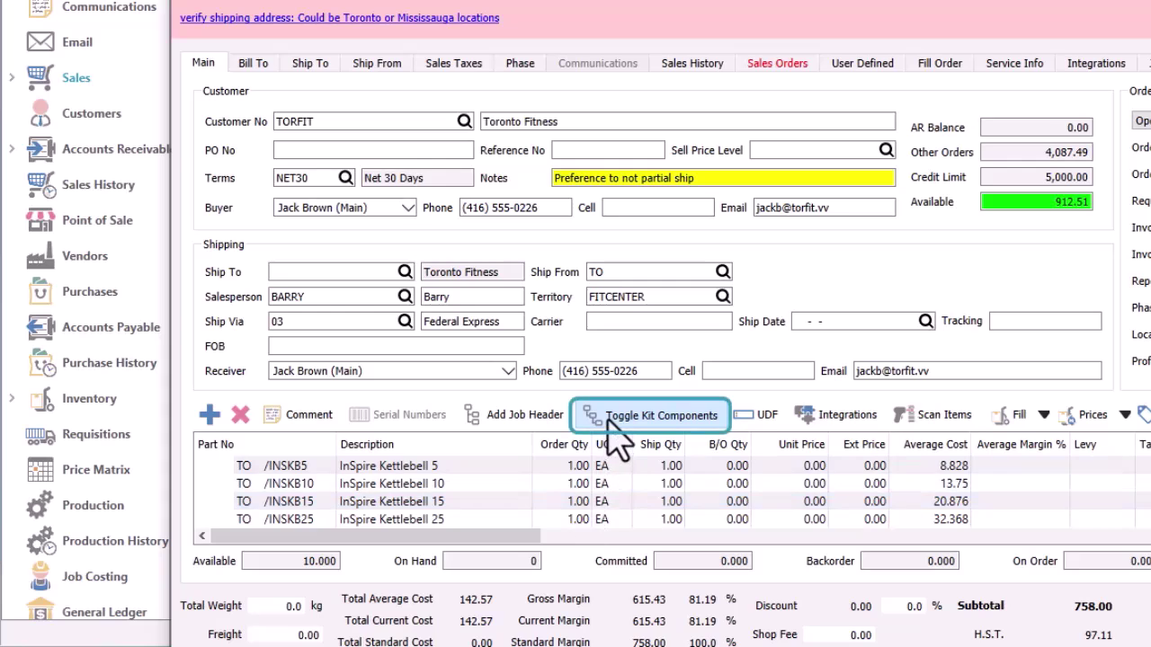
click(609, 421)
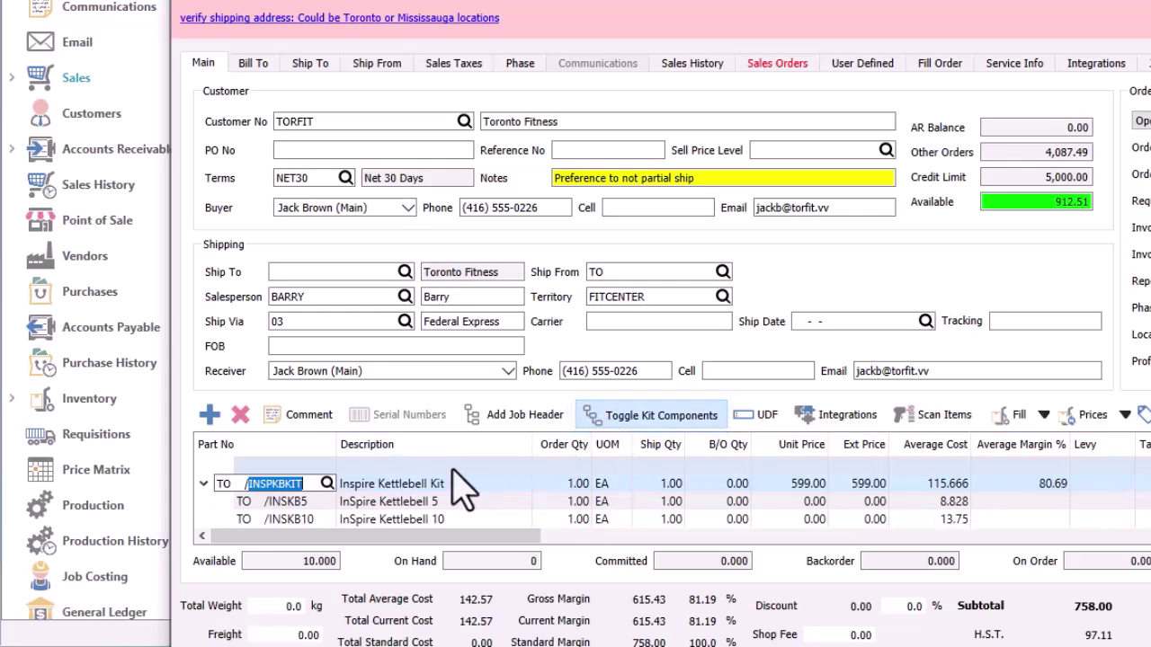
scroll(414, 501, down, 3)
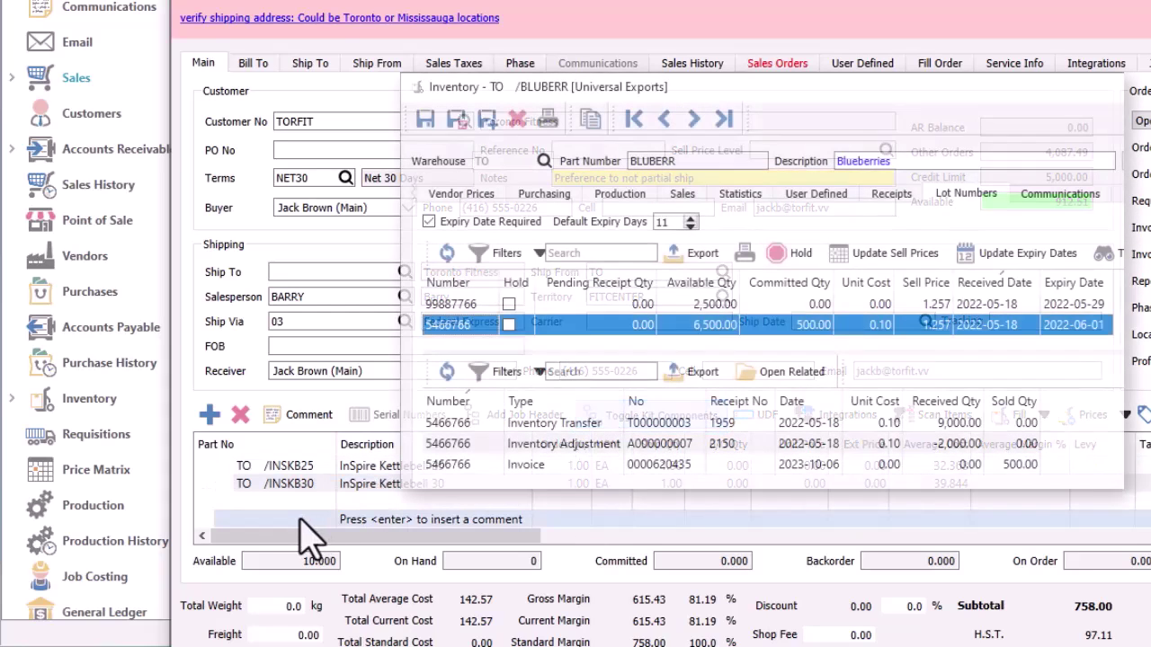
Add Blueberries (BLUBERR) to the order as a new line
click(301, 519)
text(BLU)
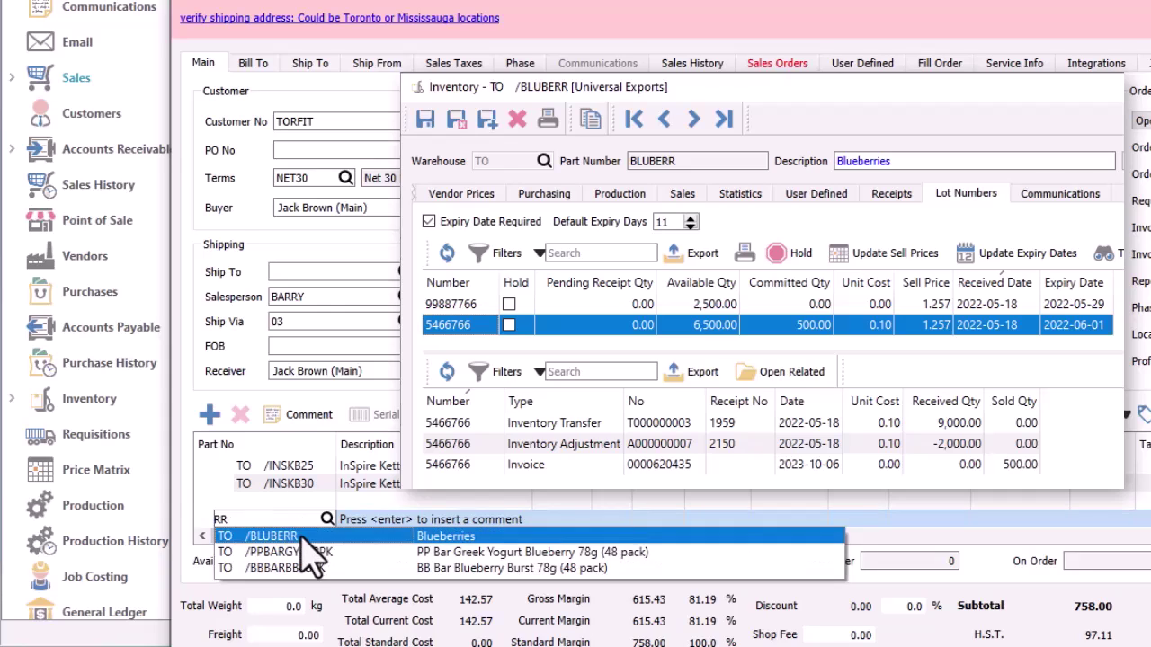
click(306, 536)
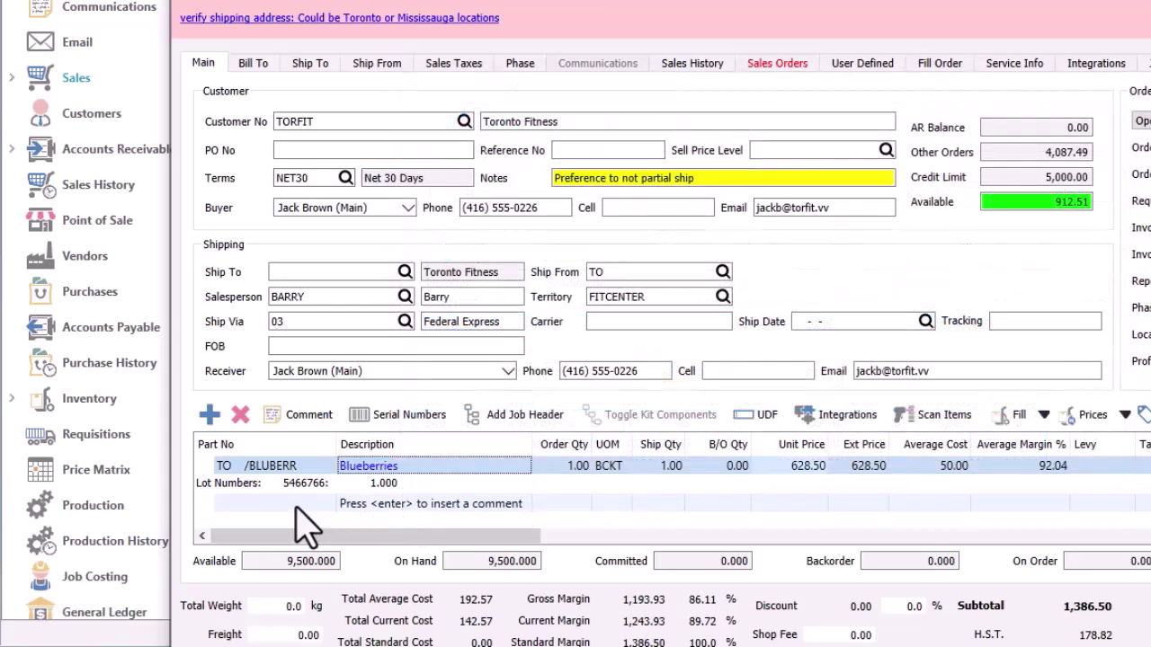
Add the Rehbank Knee Support 7mm 7084 on backorder and bring up the order's requisition
click(296, 506)
text(REH)
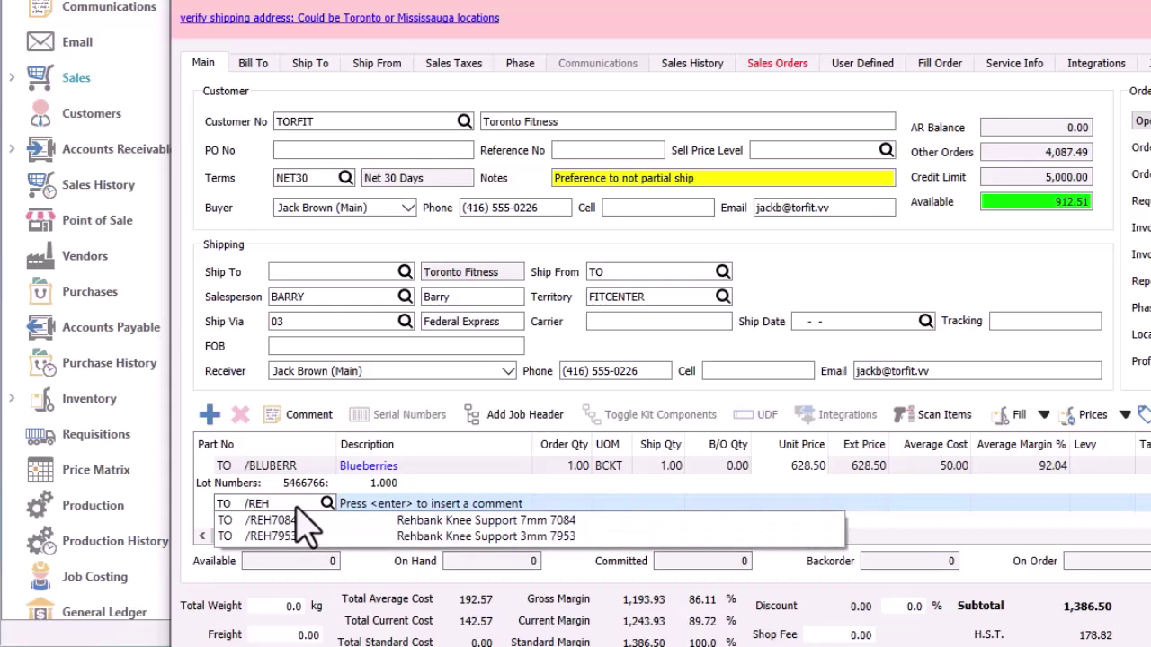
click(310, 521)
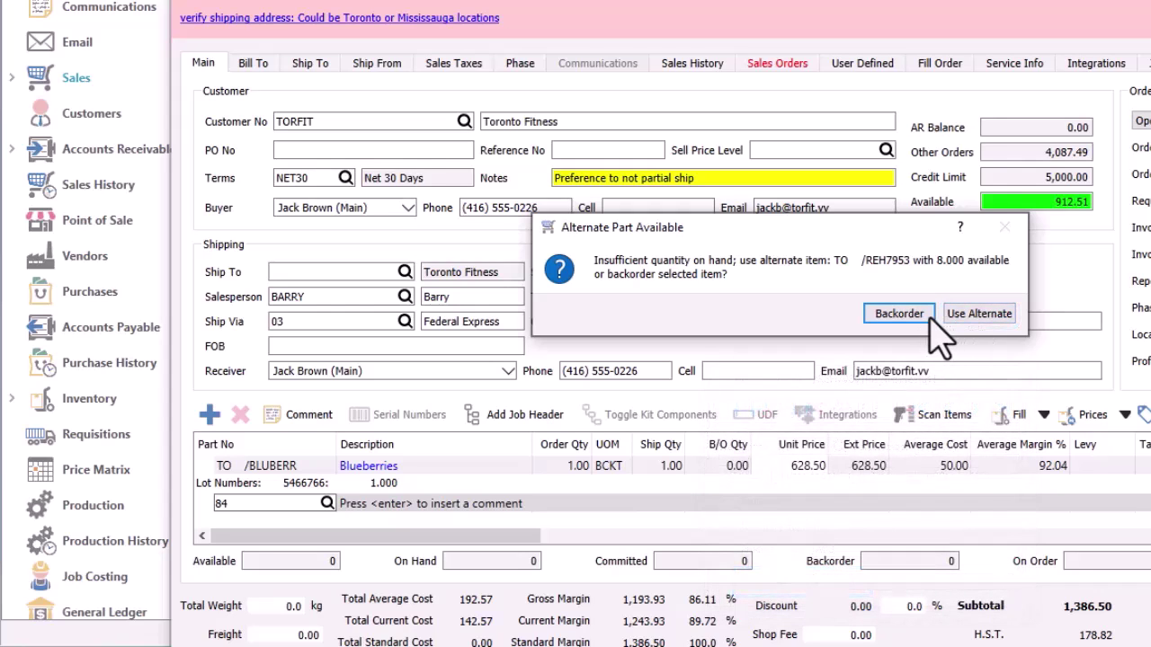
click(899, 312)
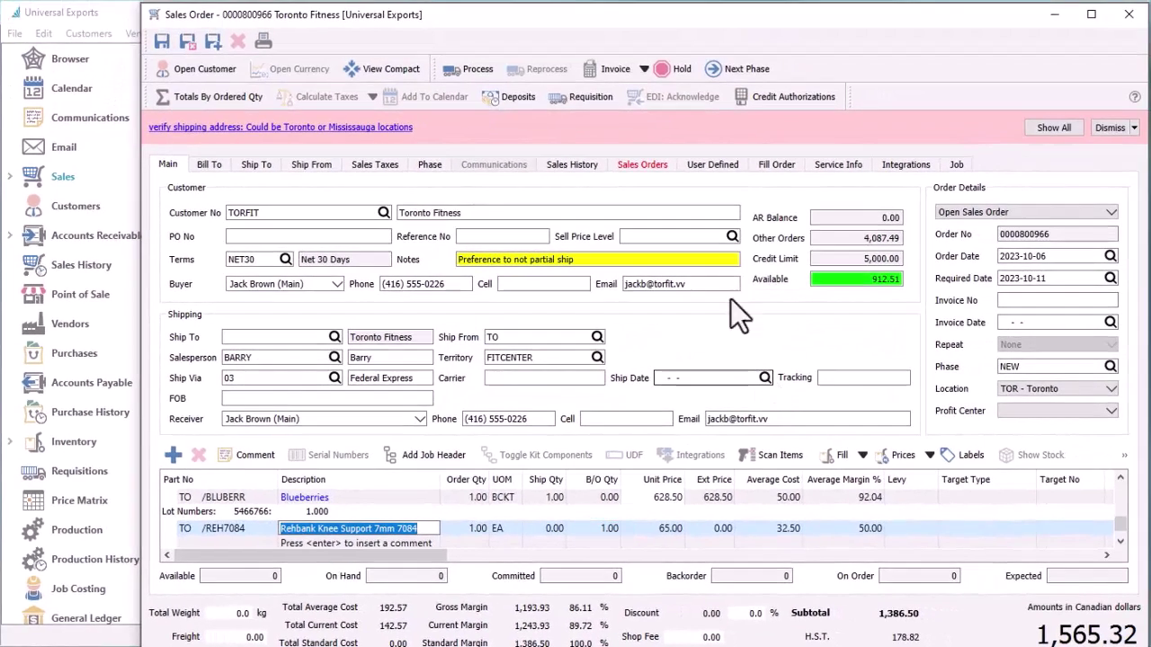
click(604, 106)
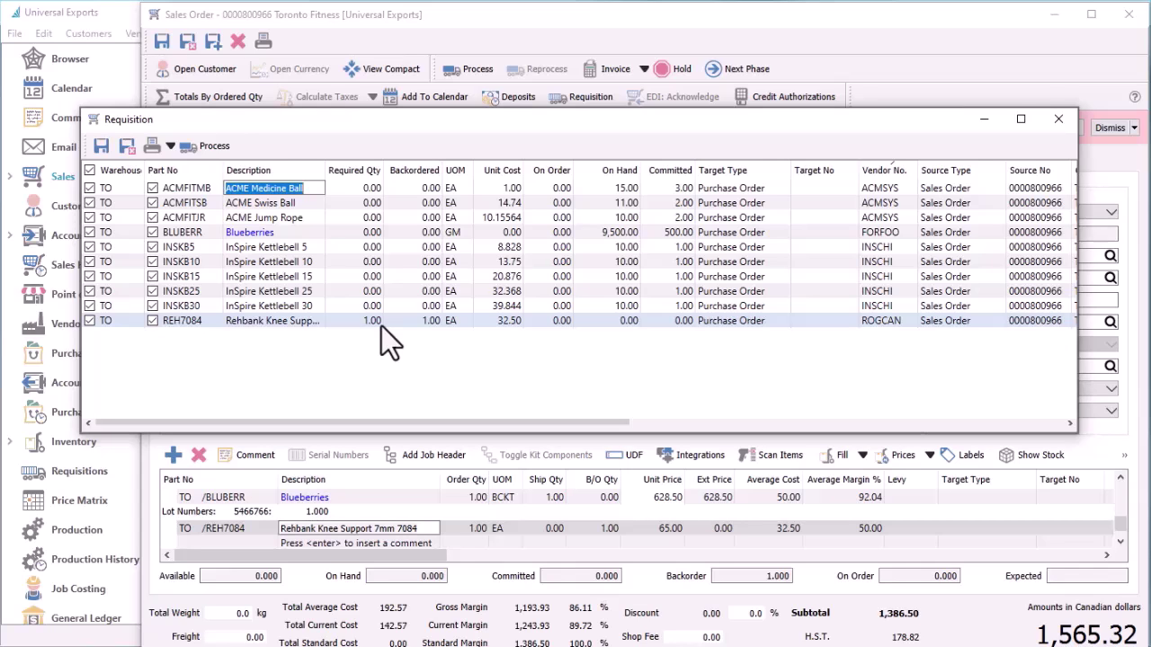
click(206, 146)
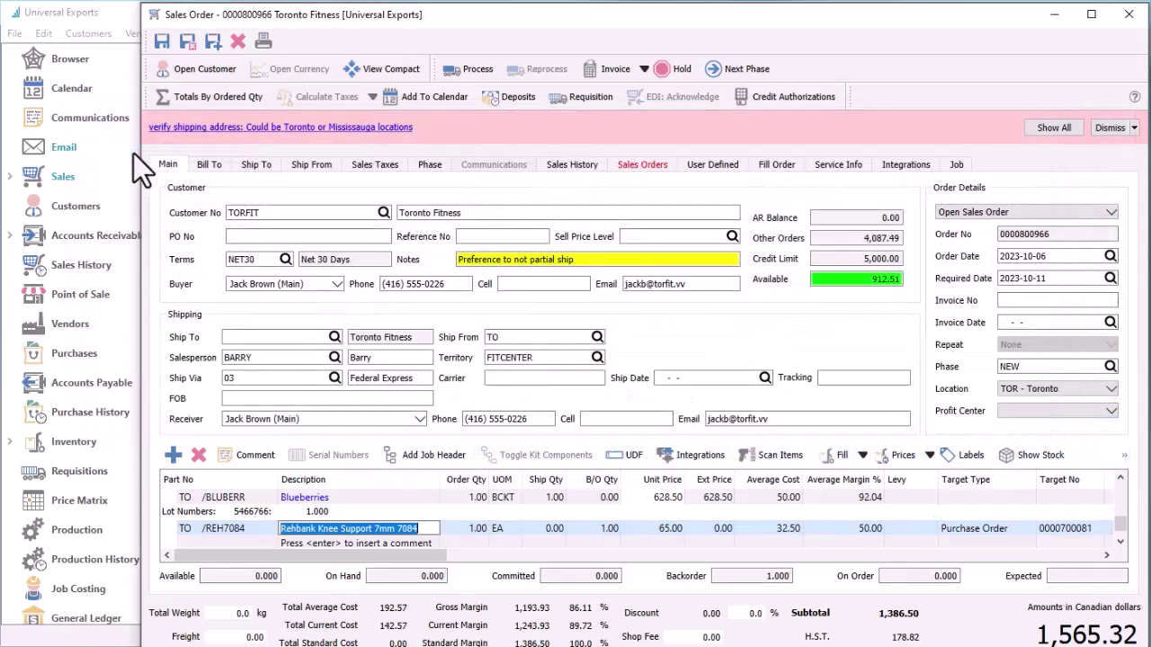
Save the order, overriding the credit limit and approving the price check, and mark it processed
click(158, 49)
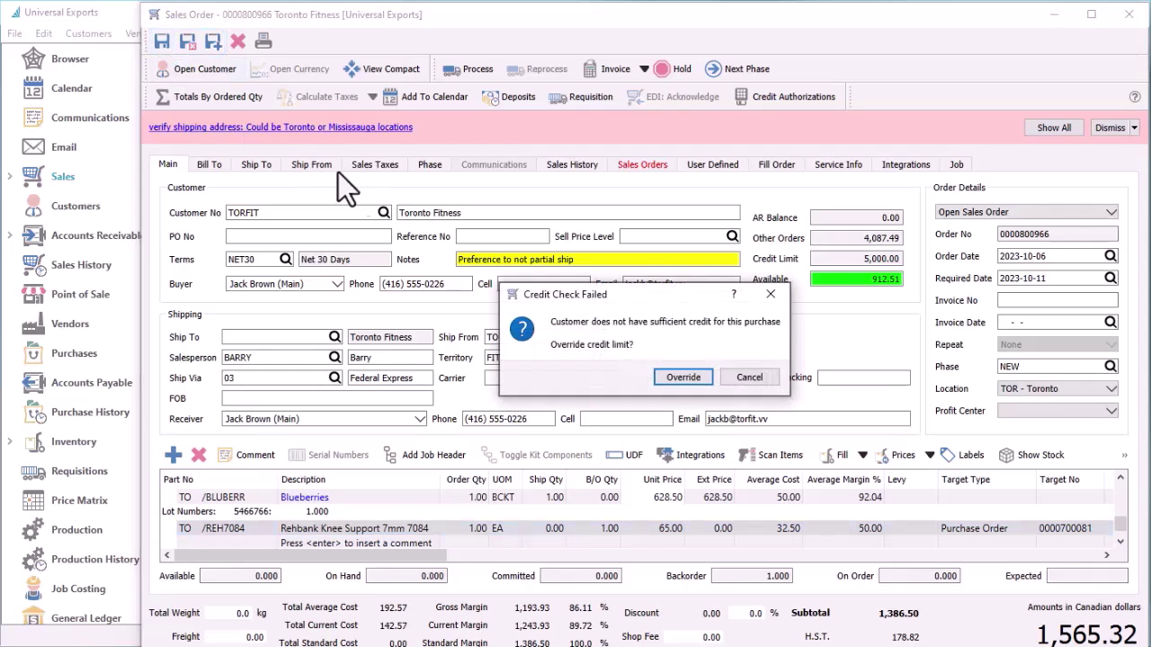
click(661, 377)
click(661, 377)
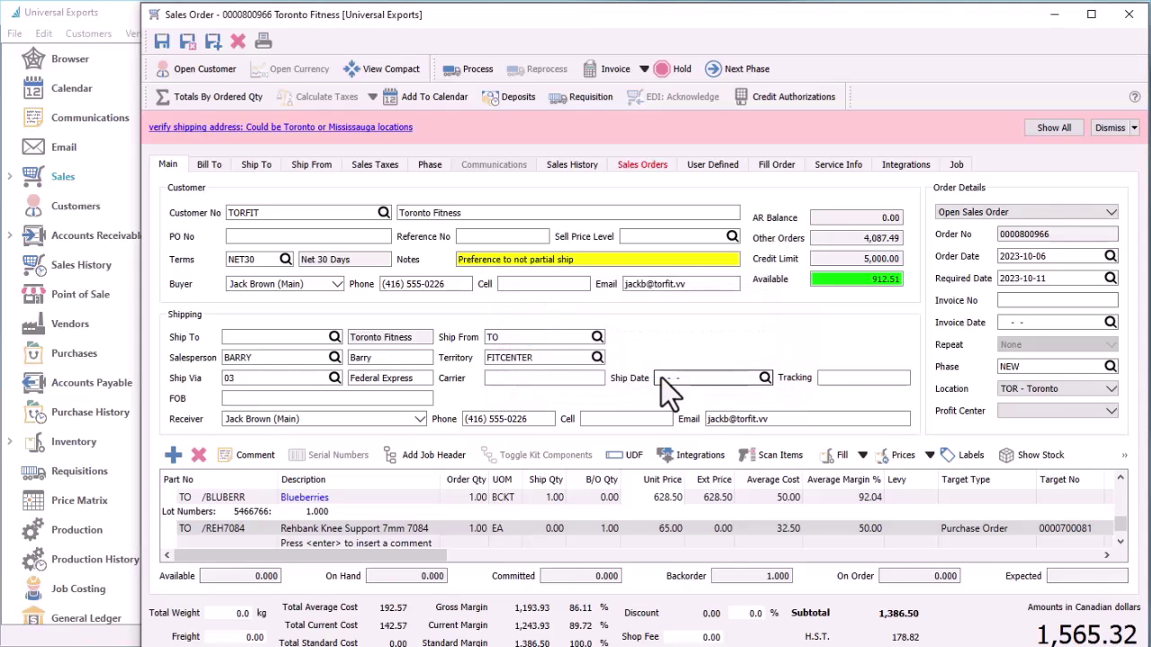
click(477, 70)
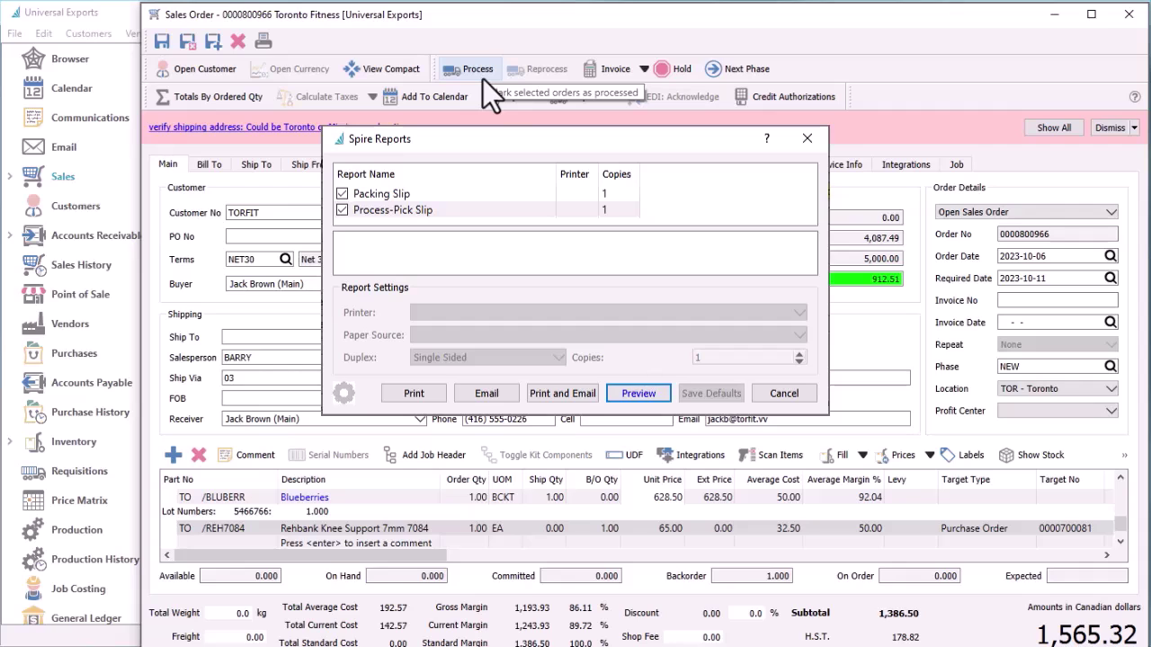
key(Escape)
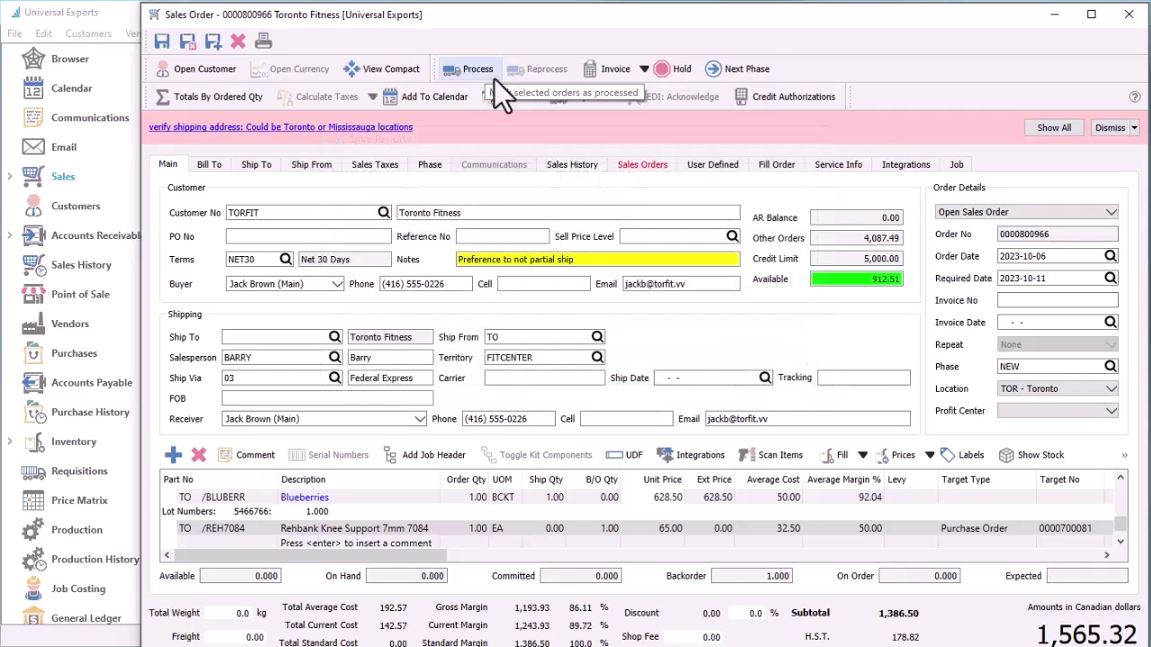
Advance the order to NEEDSAPPROVAL and enter FedEx tracking number 1234
click(725, 82)
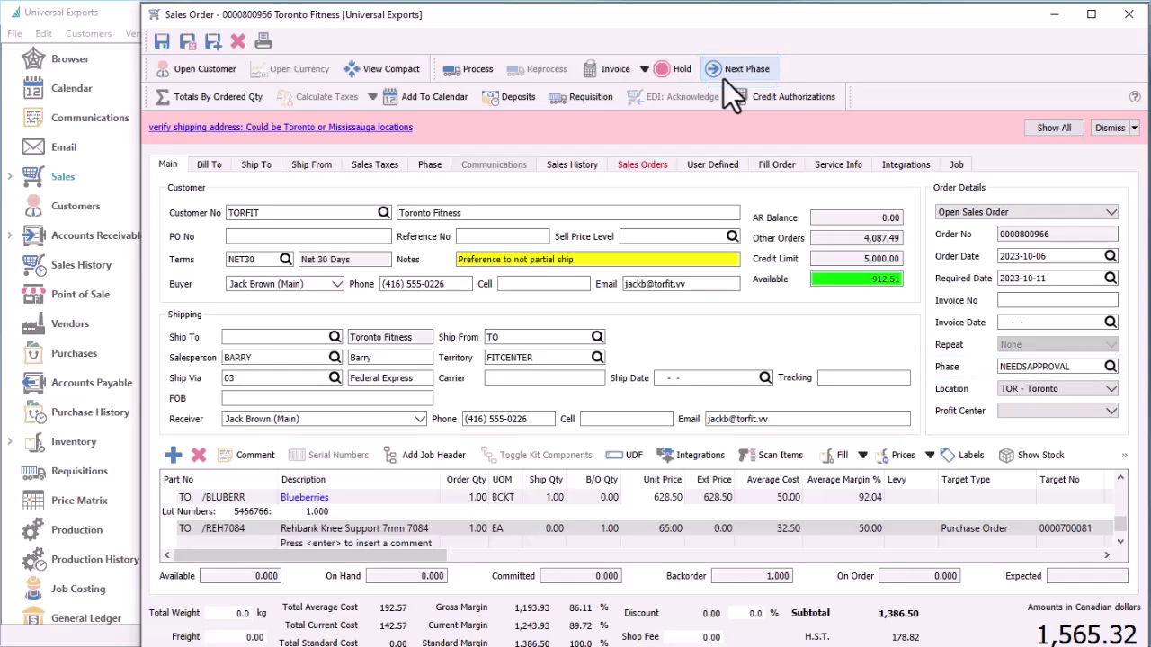
click(836, 378)
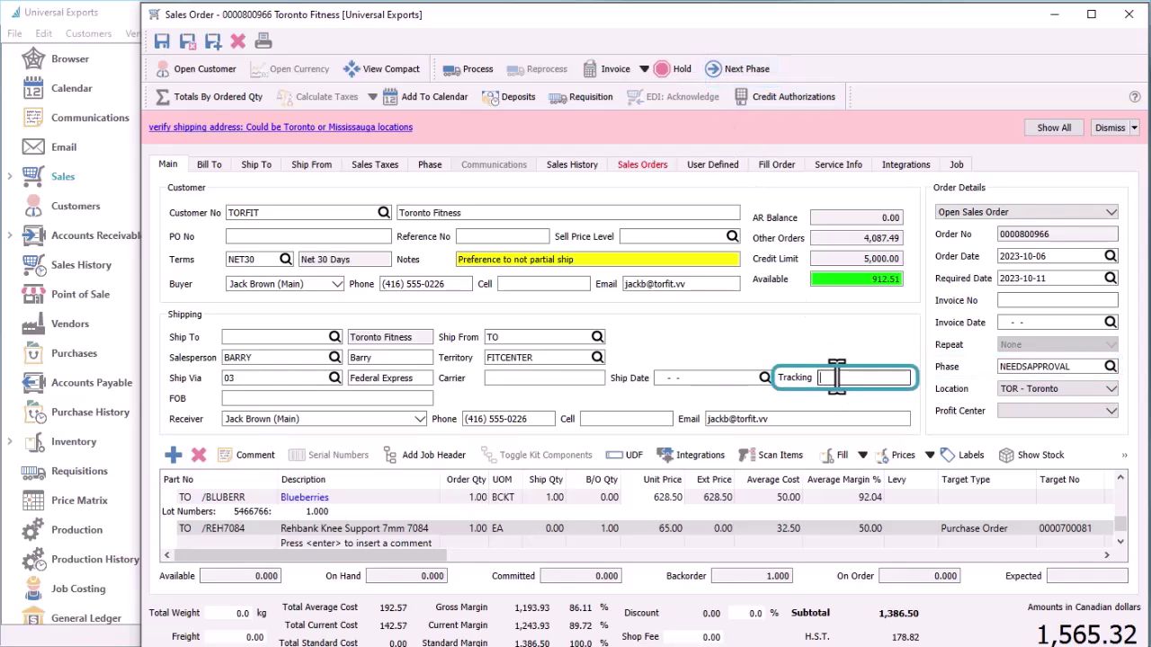
text(1234)
key(Tab)
click(794, 378)
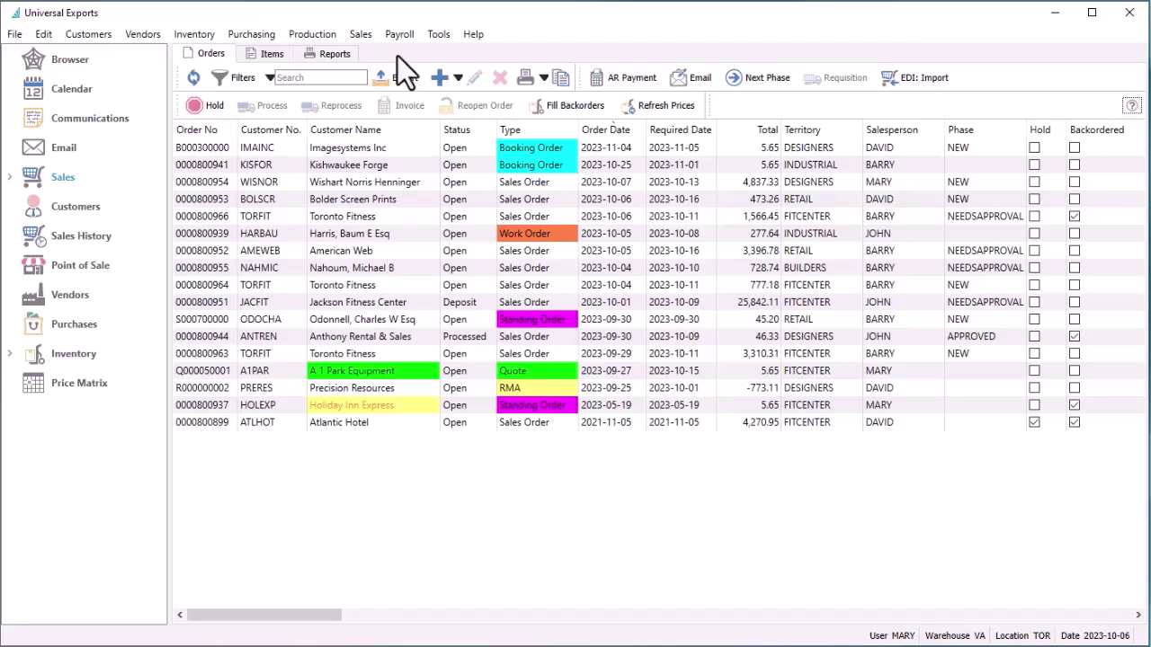
Apply the Orders to approve filter, then turn it off again
click(268, 78)
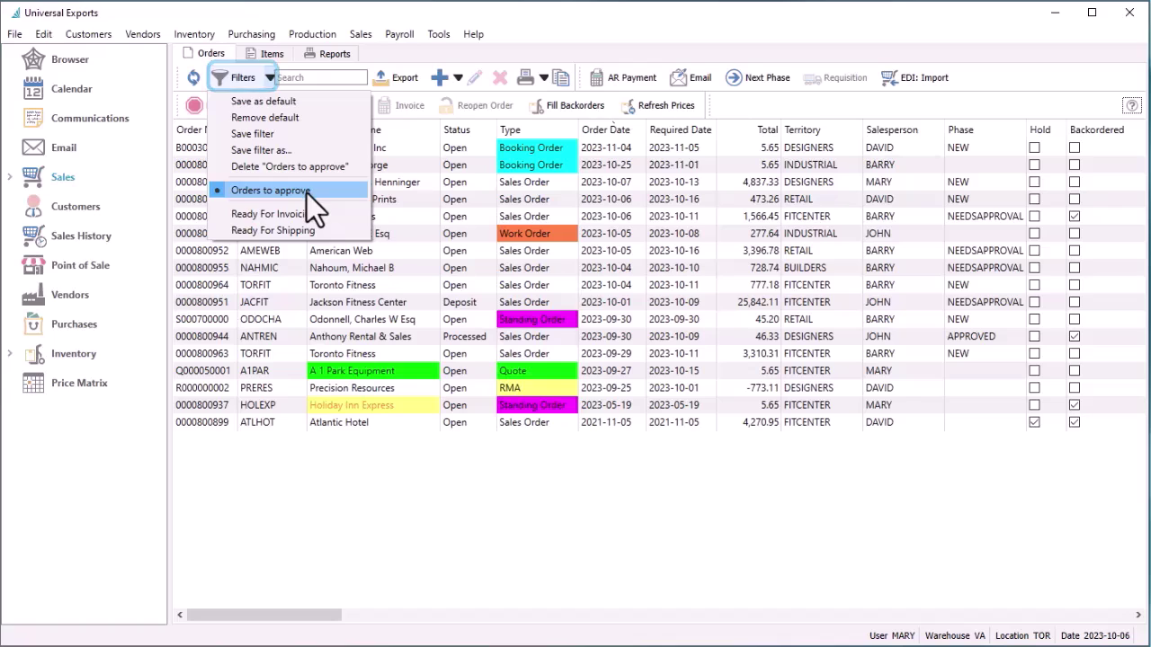
click(307, 191)
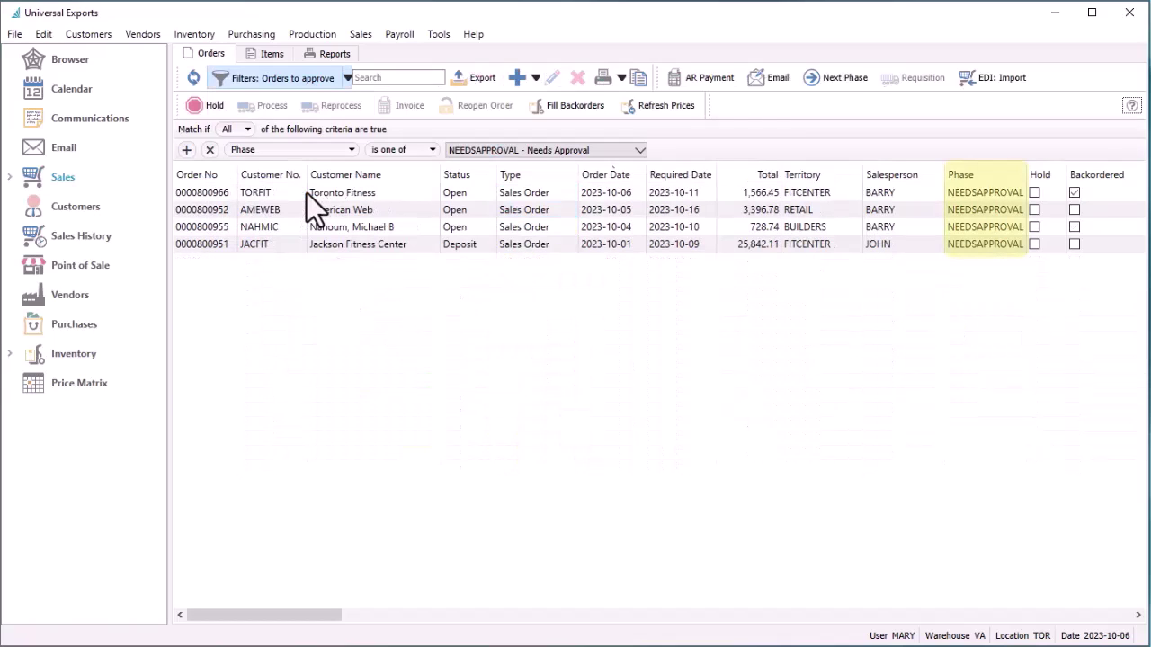
click(325, 84)
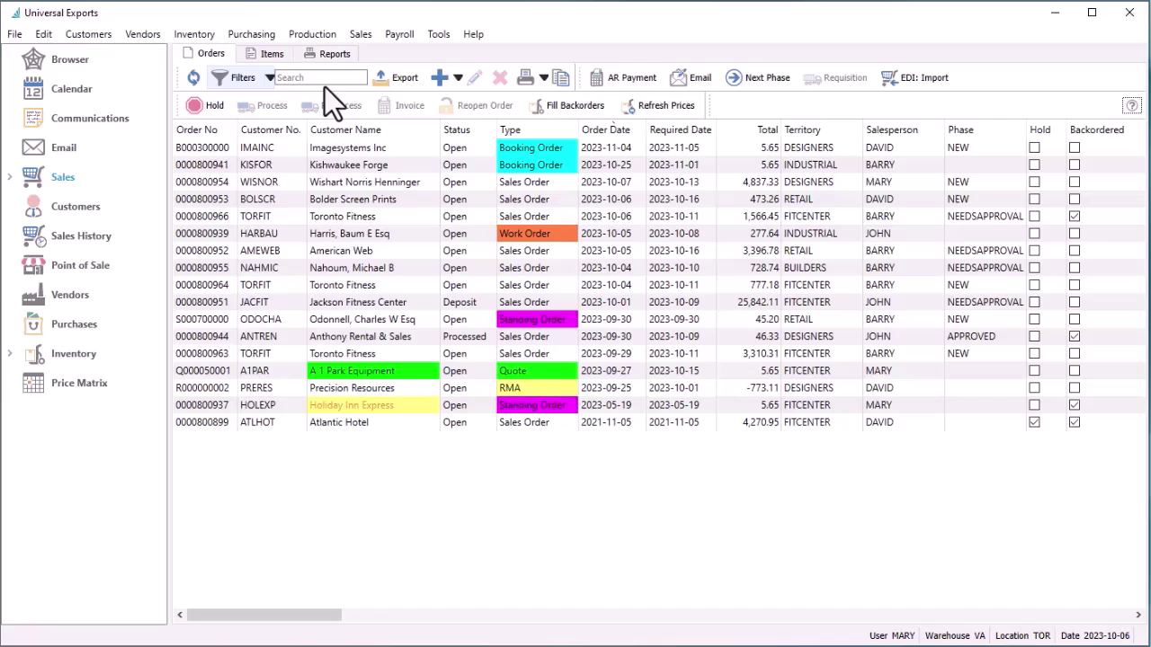
click(339, 79)
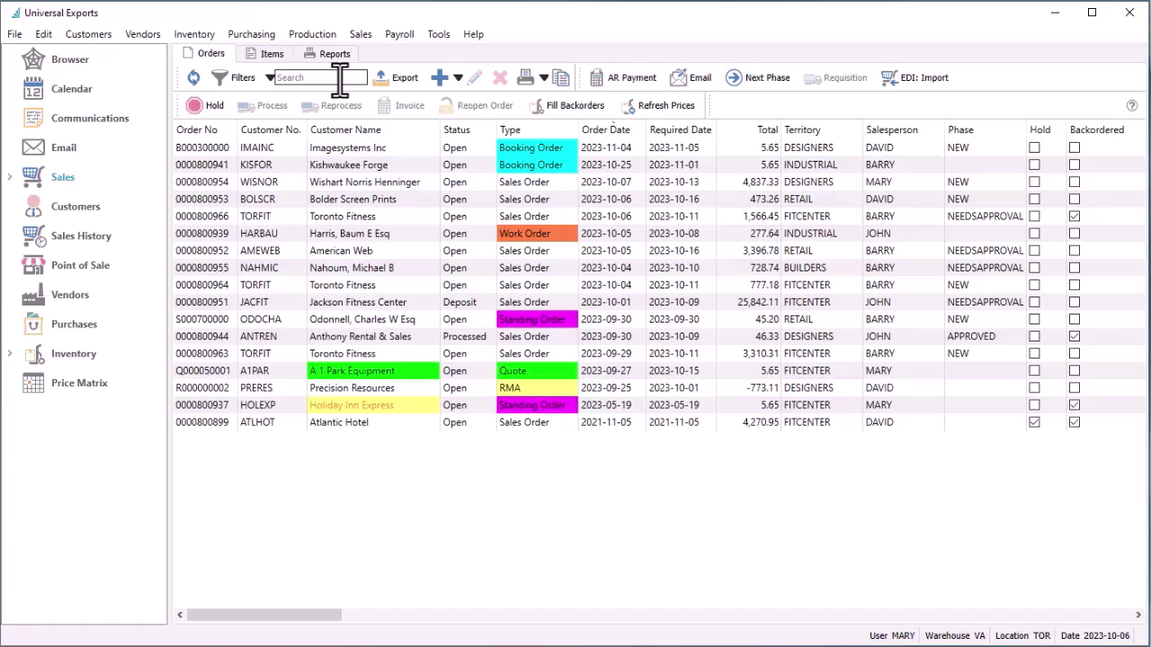
text(fit)
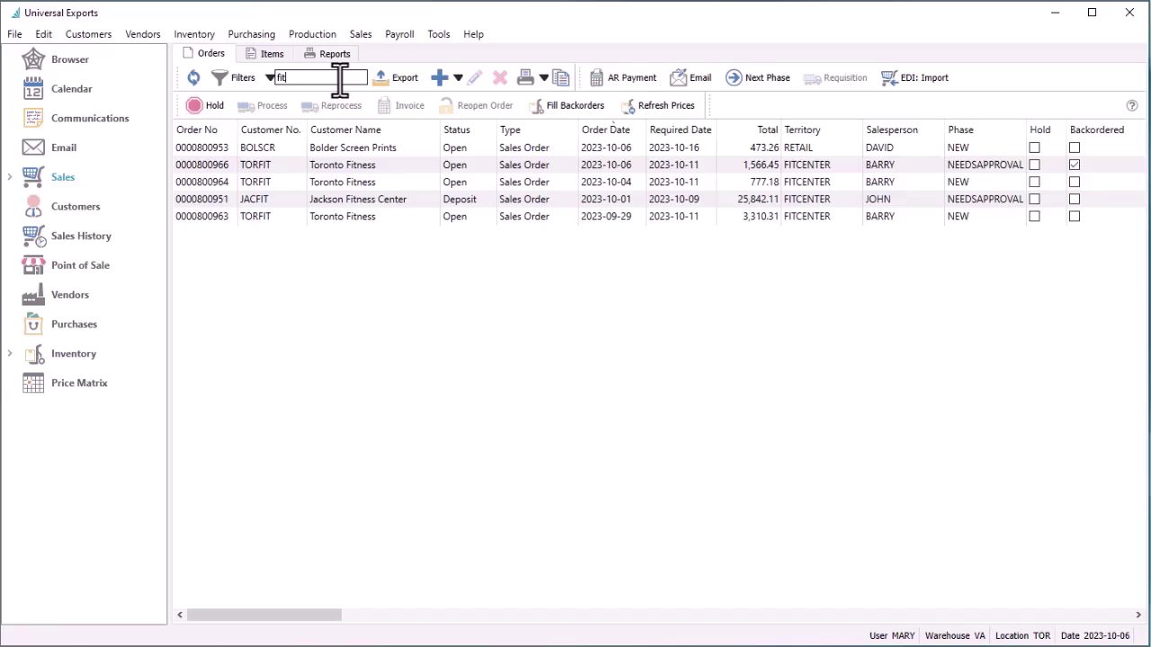
click(303, 162)
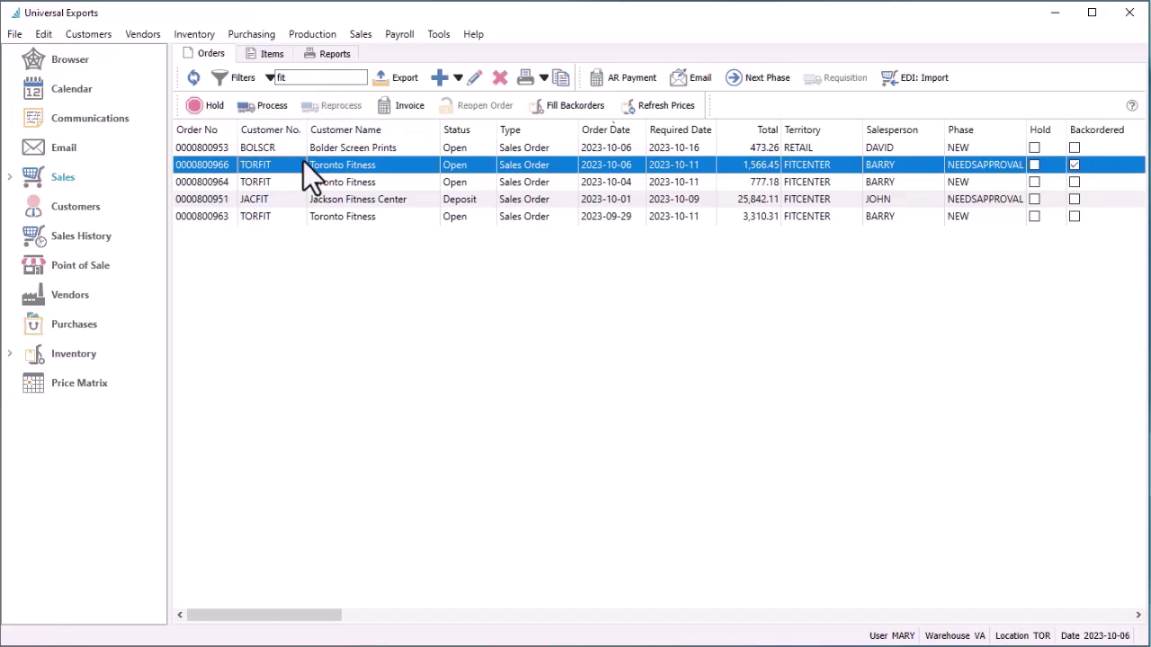
double_click(303, 163)
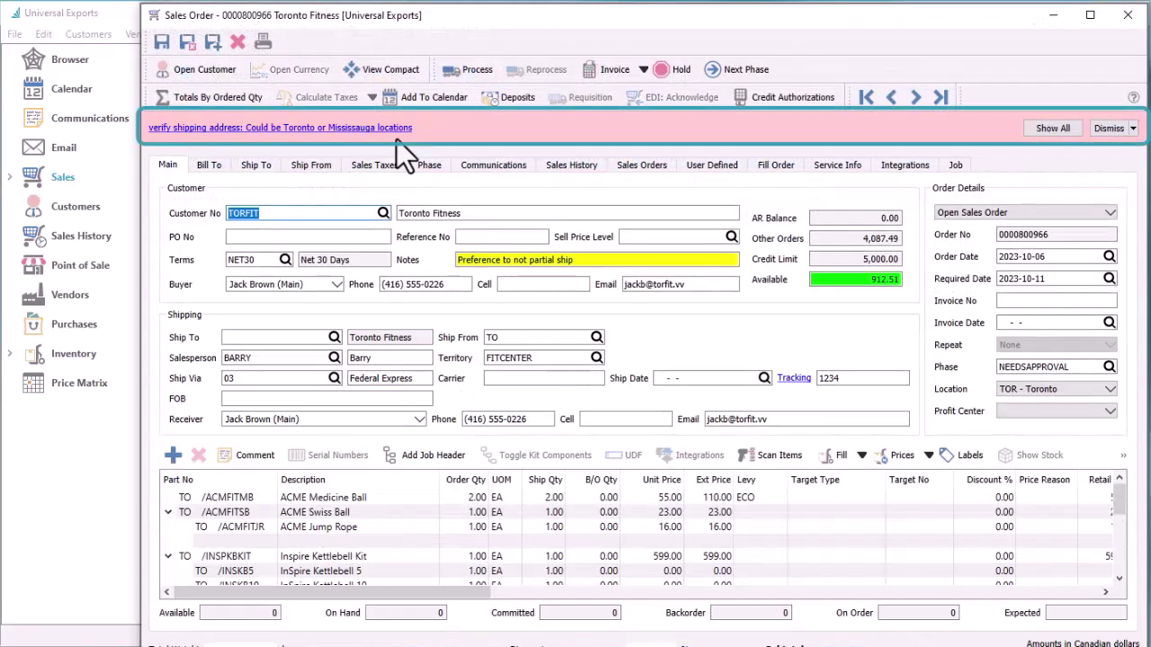
Dismiss the notices, fill all backorders (total 1,639.90), and list the customer's other open sales orders
click(1094, 126)
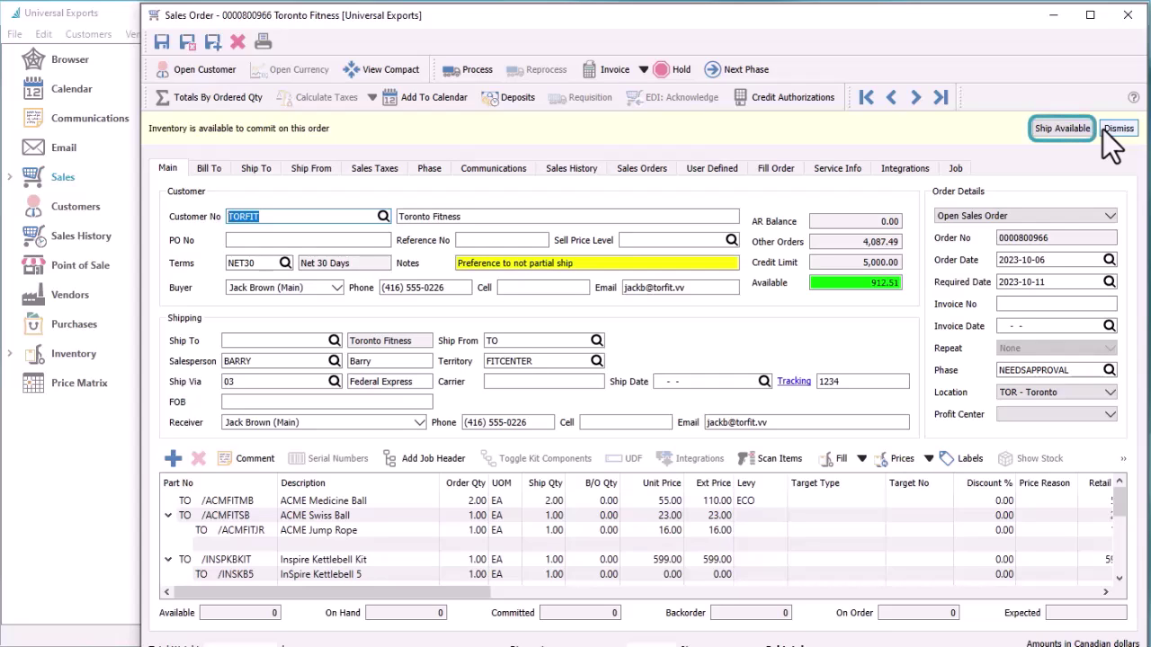
click(1104, 128)
scroll(863, 476, down, 5)
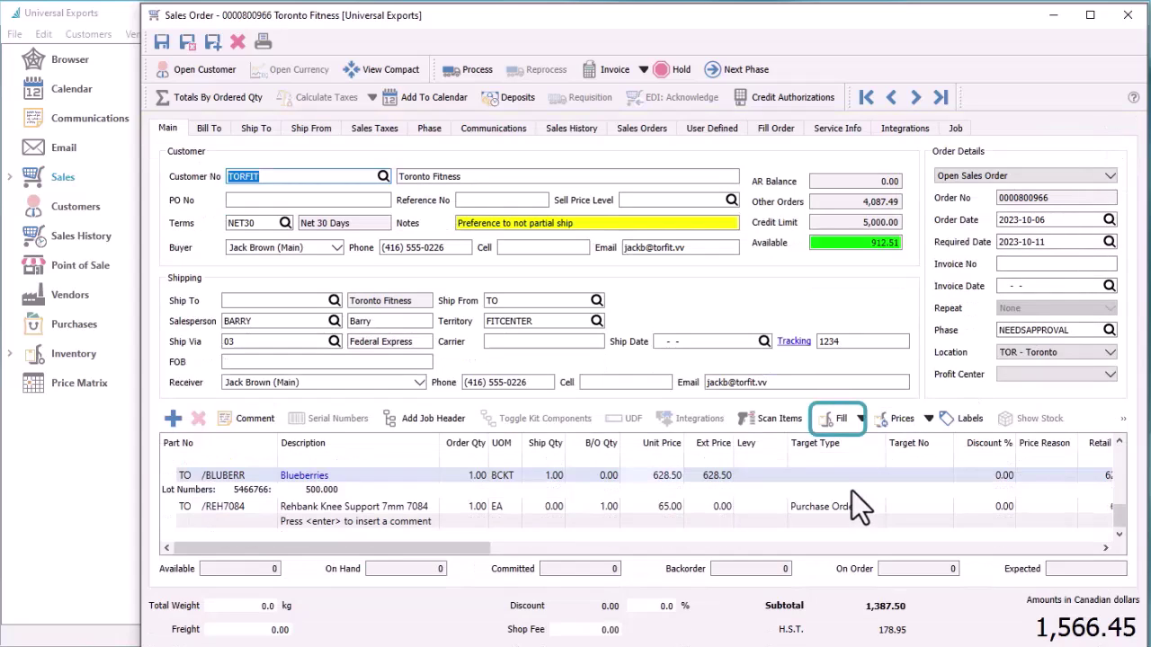
click(859, 419)
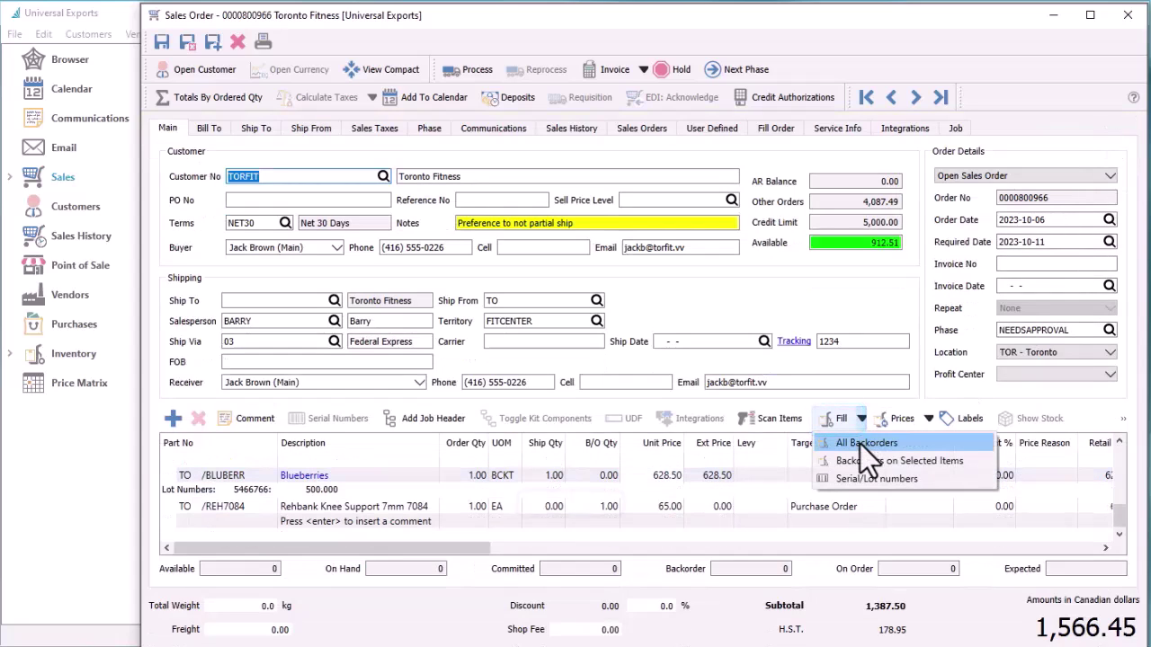
click(859, 443)
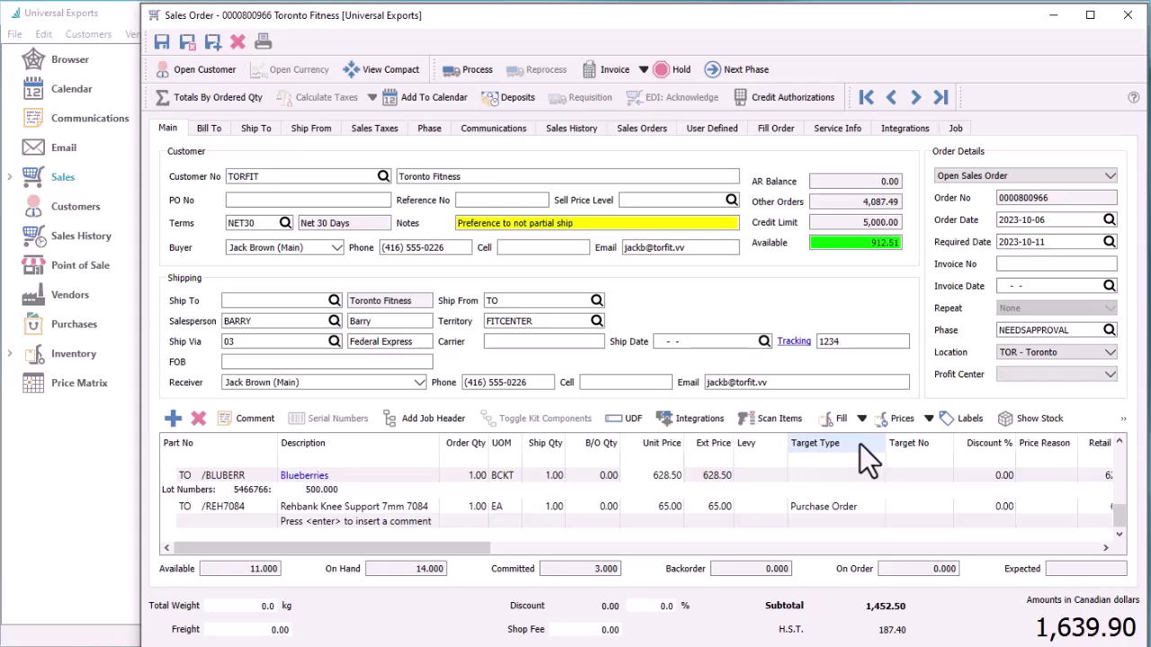
click(662, 137)
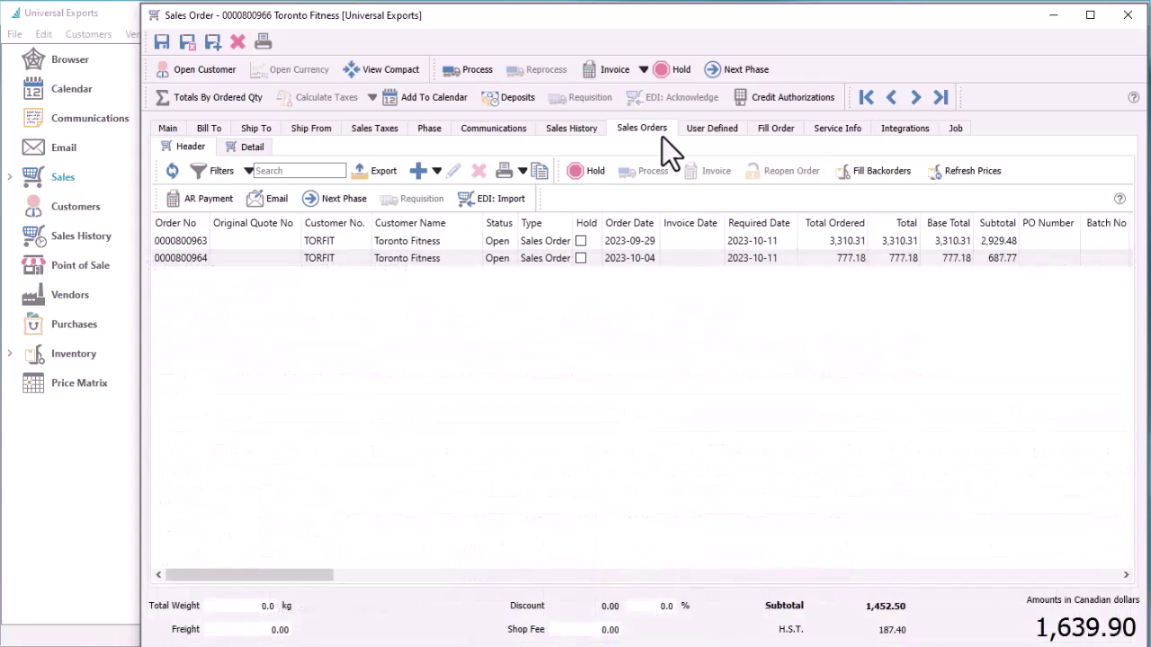
Check sales history, move the order to APPROVED, and show its user-defined tracking fields
click(600, 134)
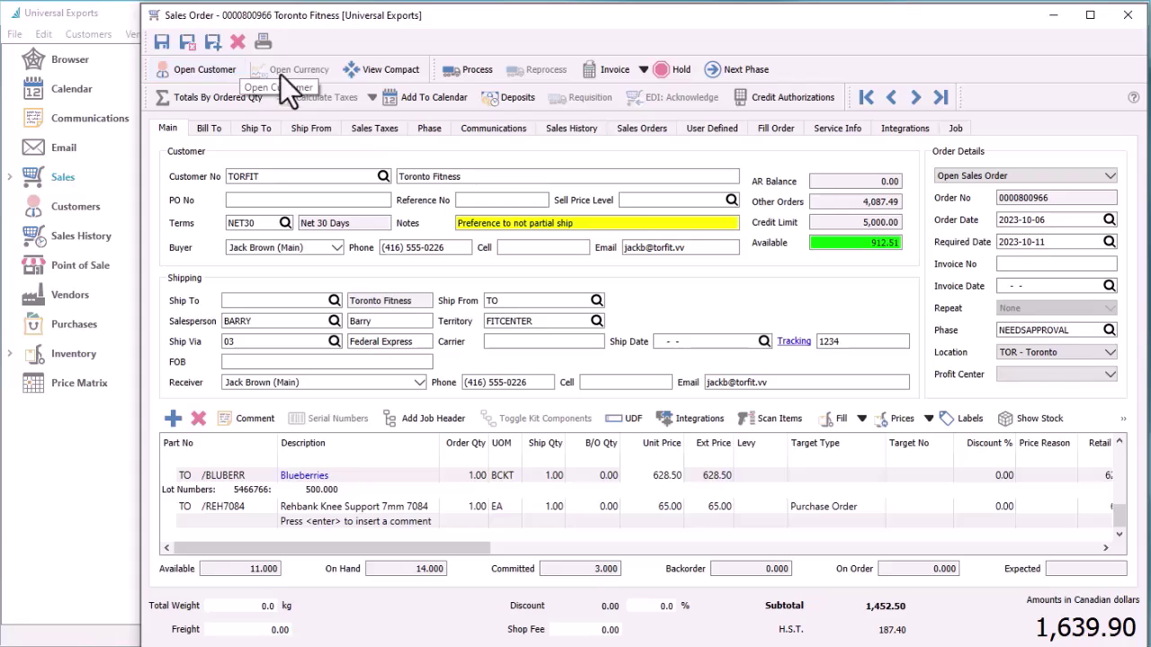
click(745, 73)
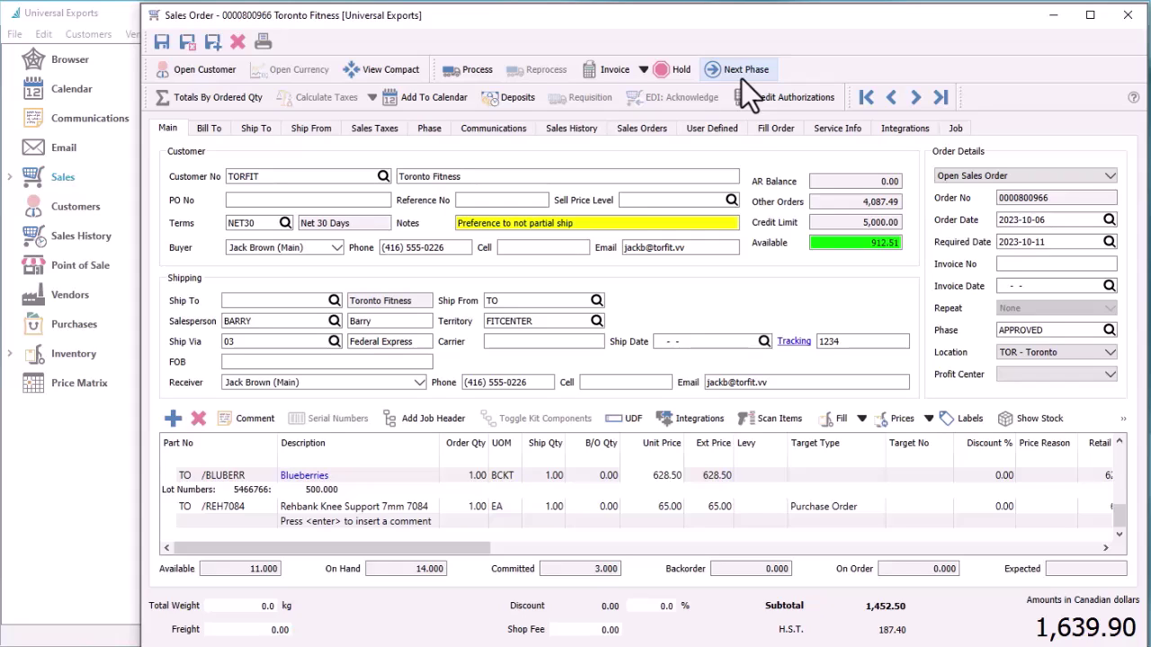
click(730, 134)
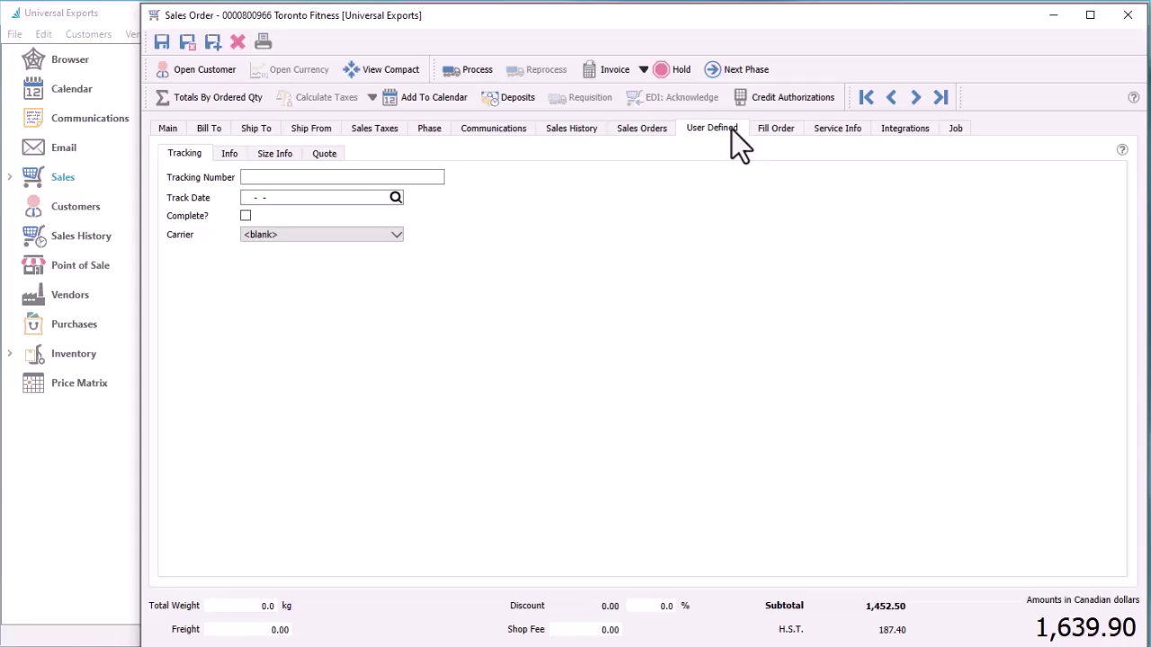
Invoice the 1,639.90 order On Account, accepting the insufficient-credit warning
click(615, 72)
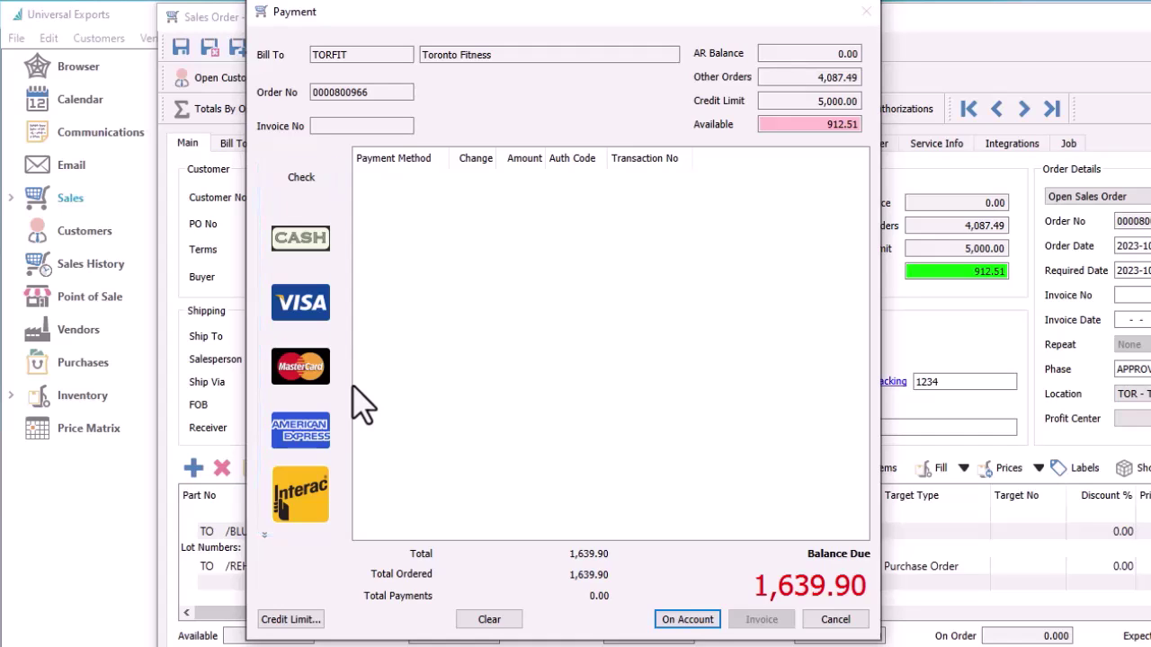
click(683, 620)
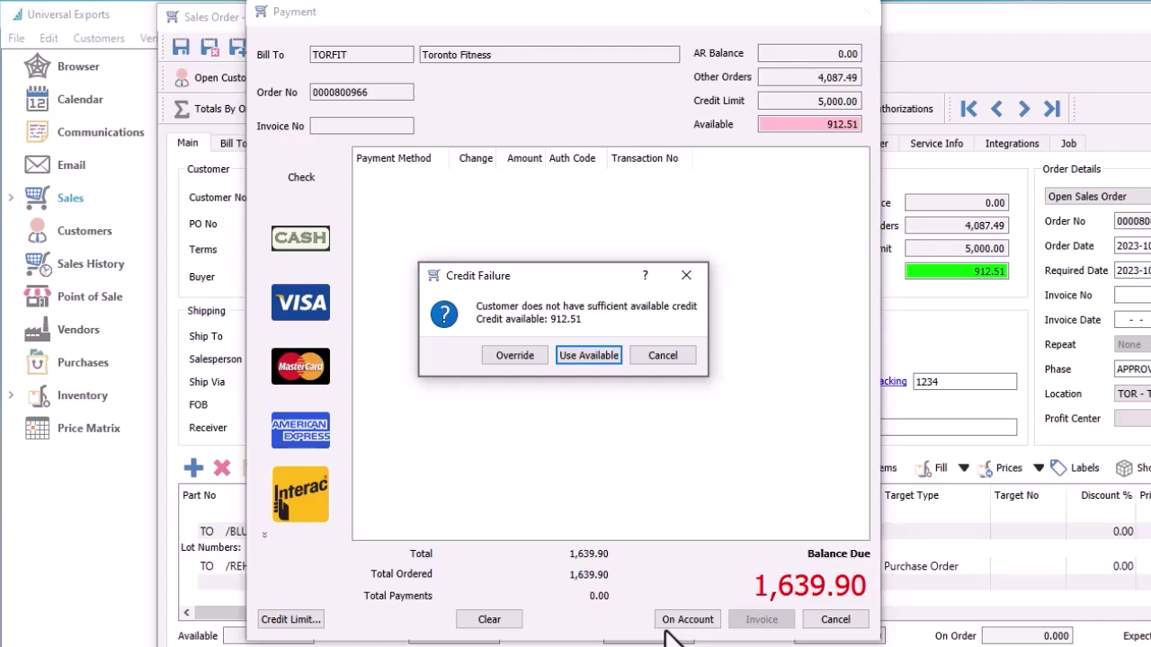
click(513, 361)
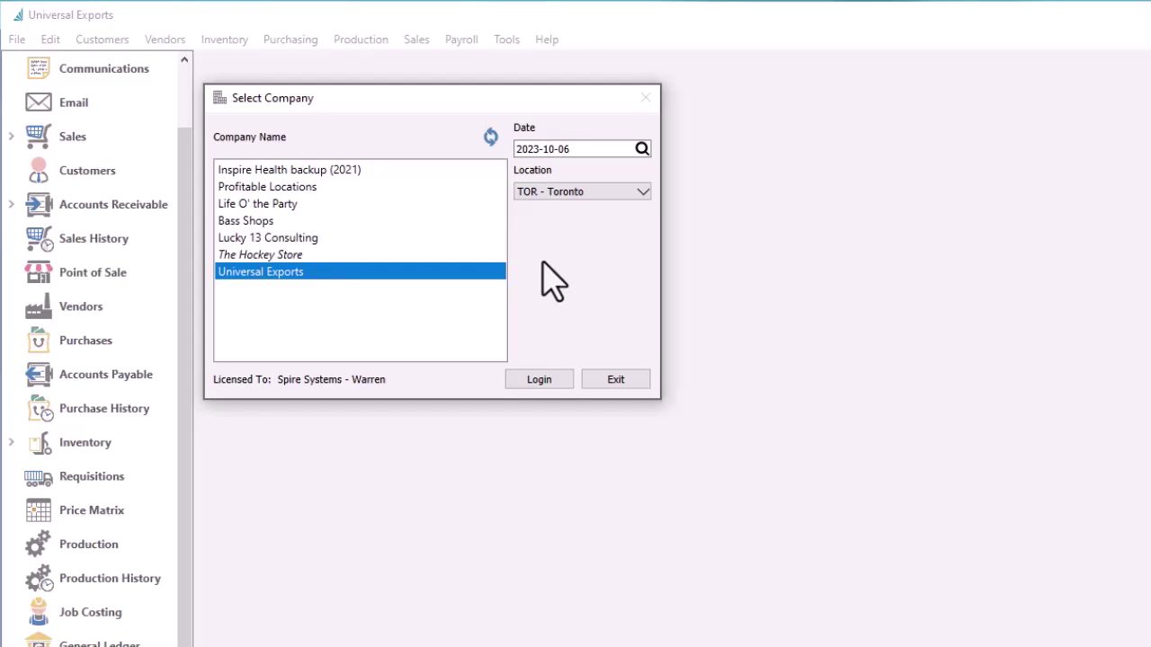
key(Tab)
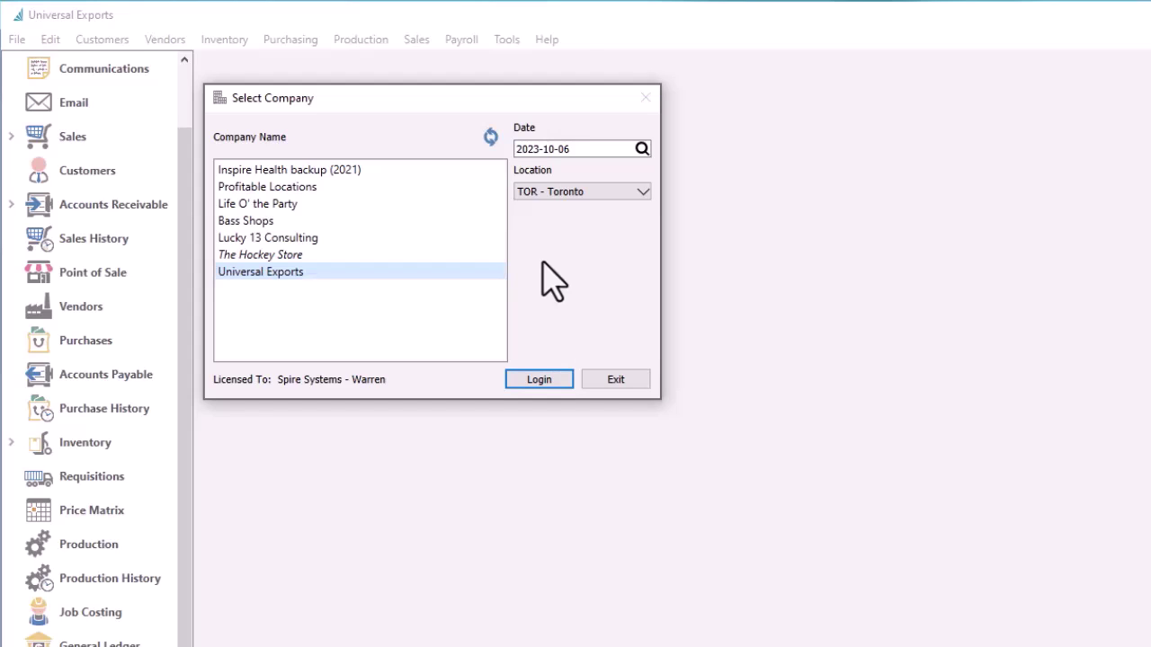
click(552, 374)
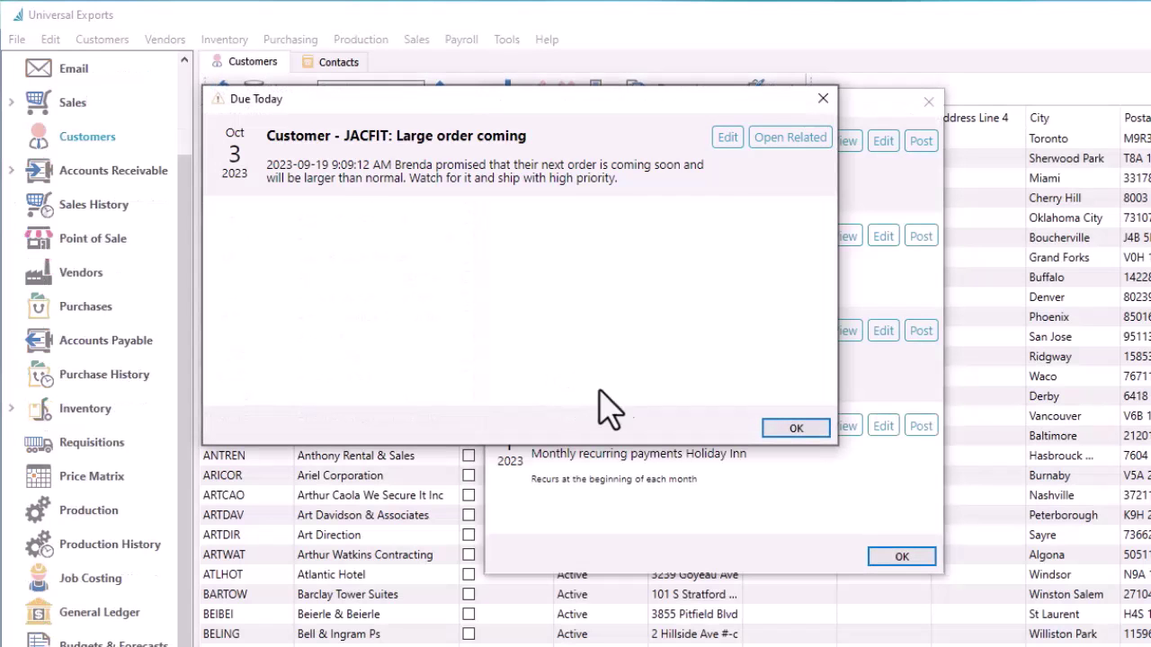
click(771, 428)
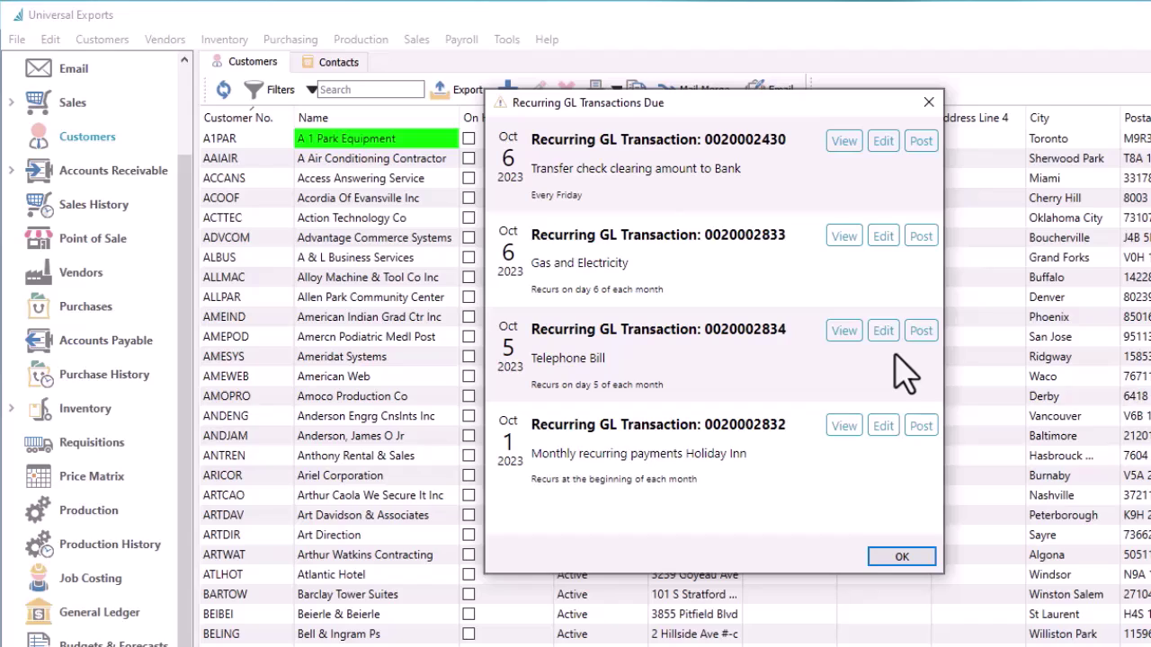
click(920, 426)
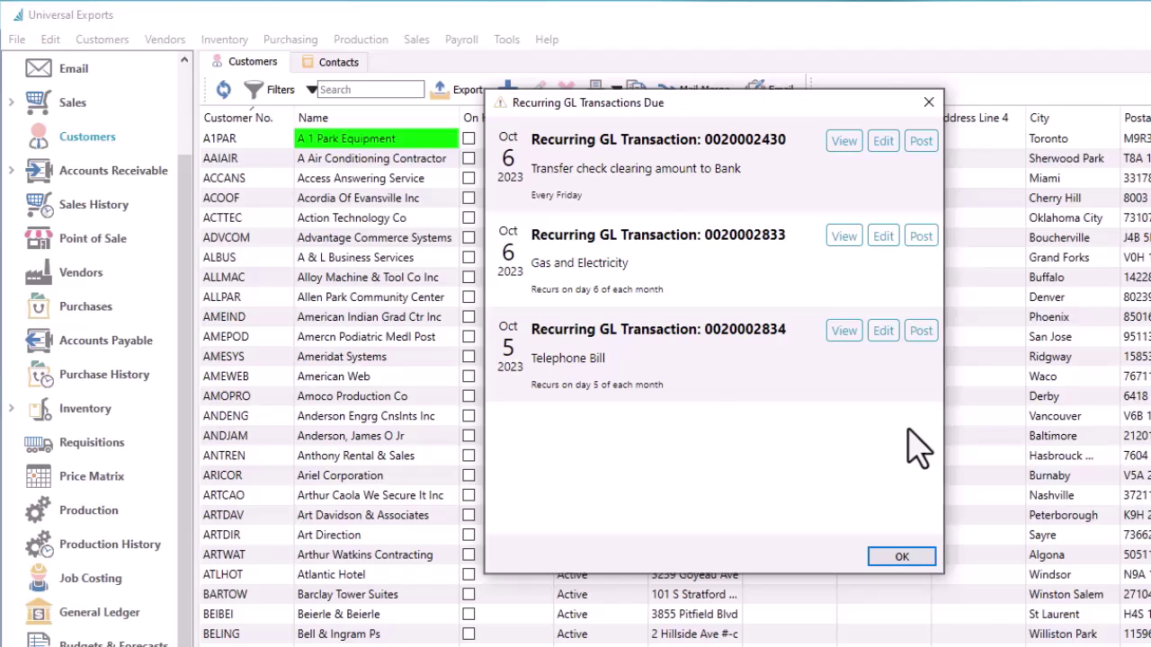
key(Return)
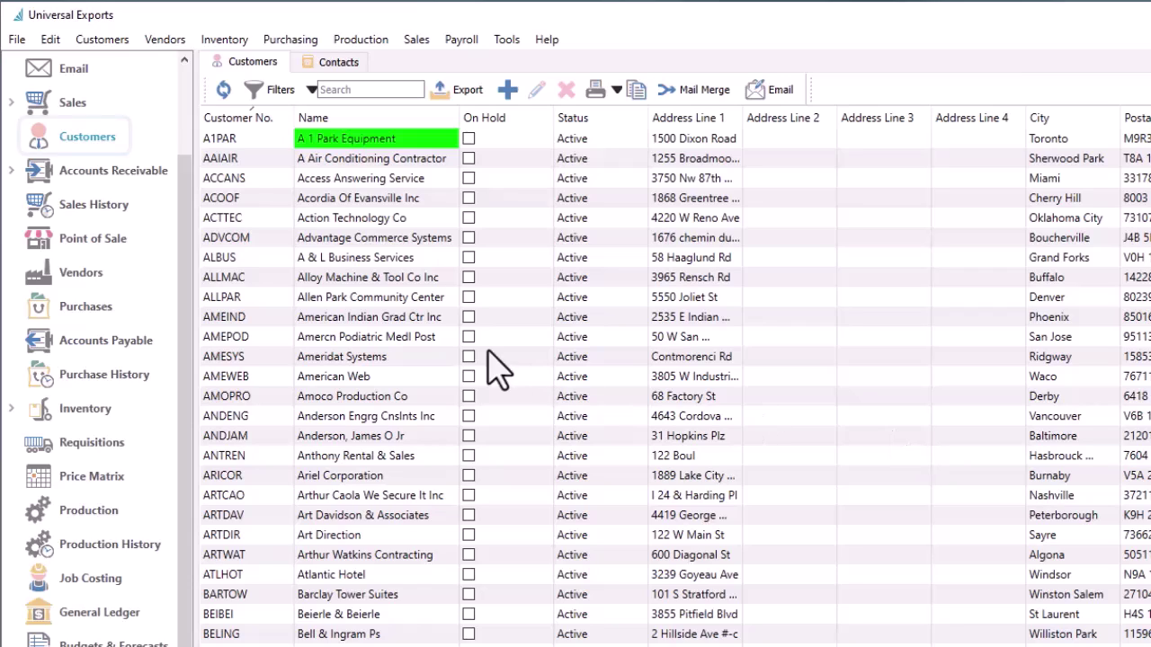
Open Toronto Fitness's receivable account and mark both open invoices for payment
click(167, 184)
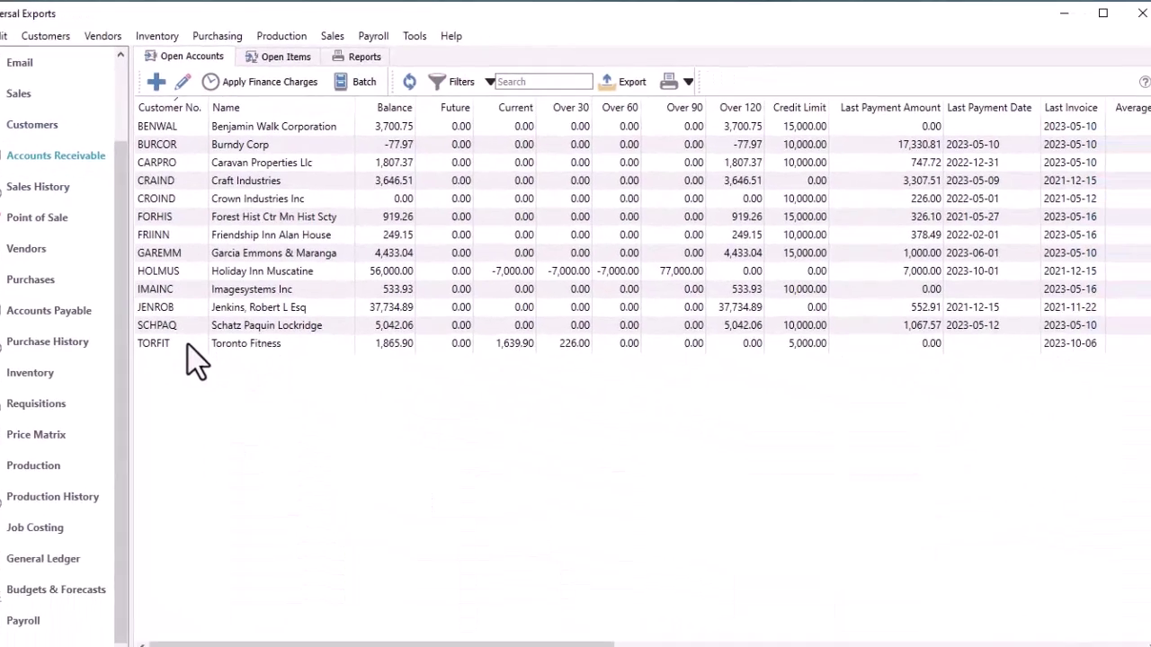
double_click(189, 344)
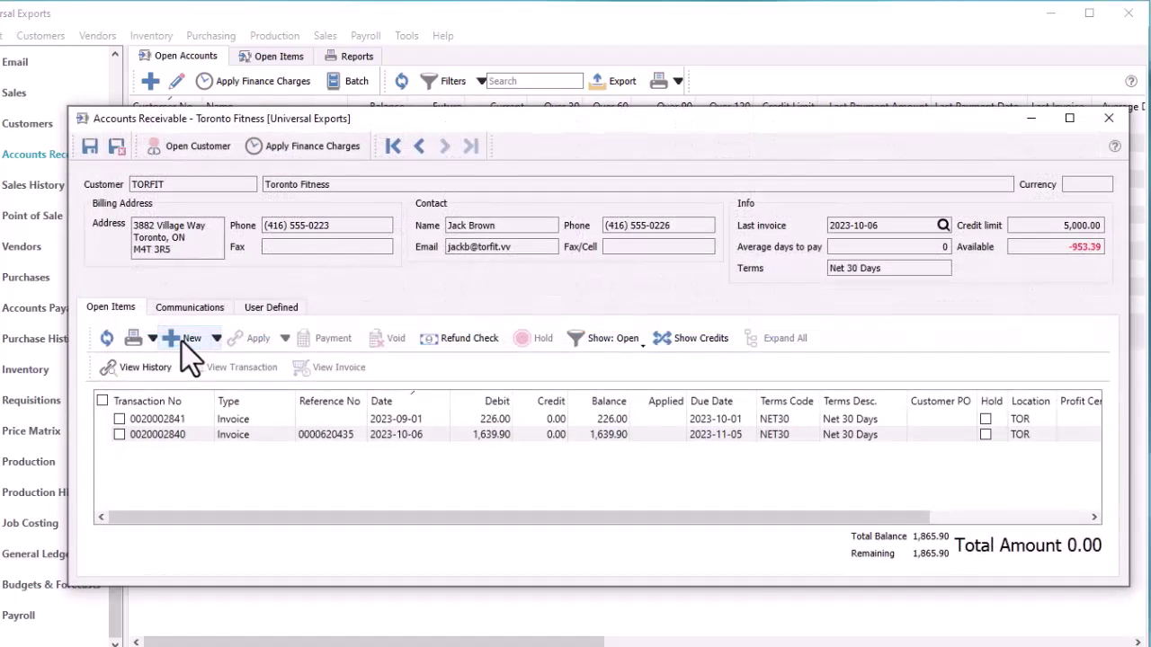
click(118, 419)
click(119, 435)
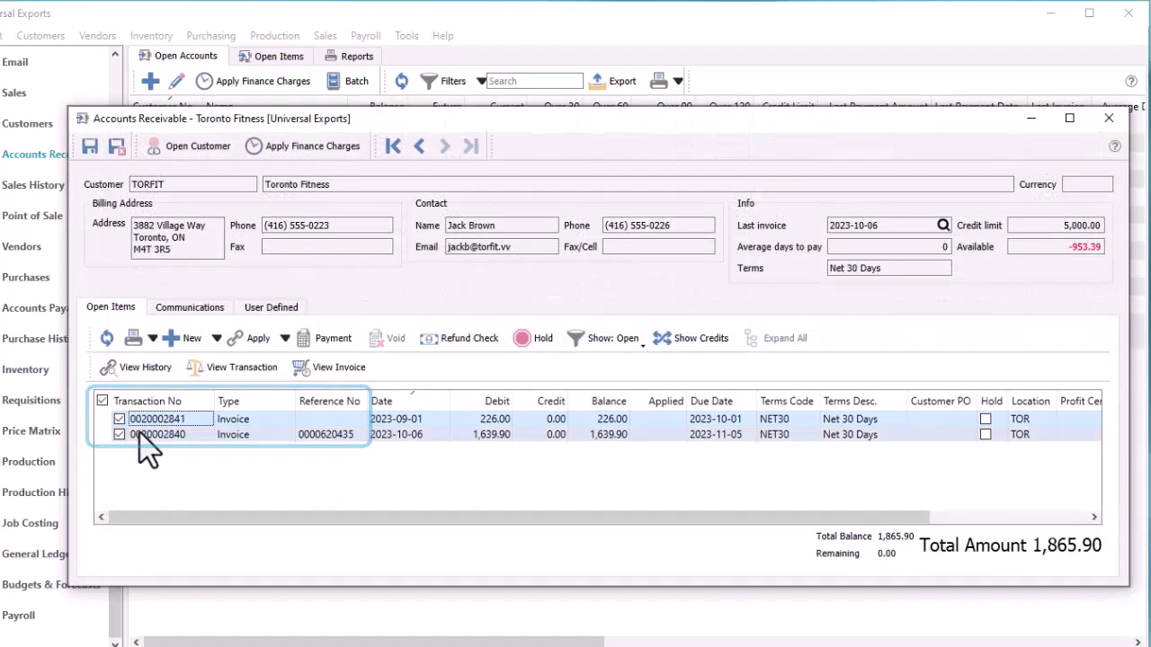
click(170, 436)
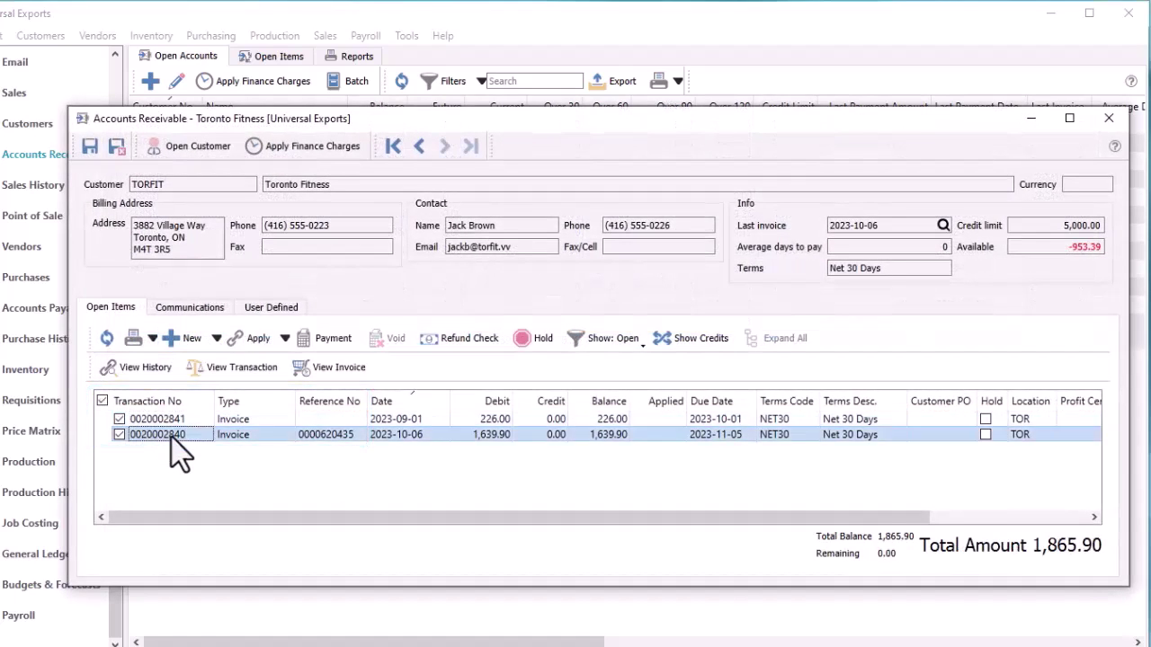
click(324, 376)
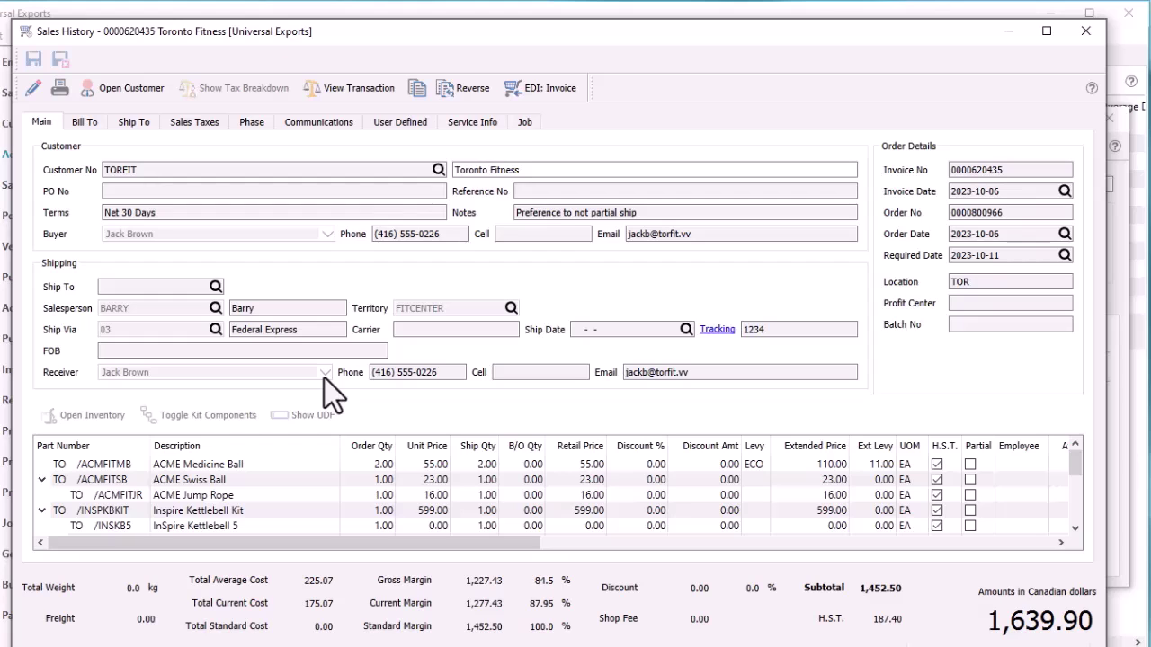
key(Escape)
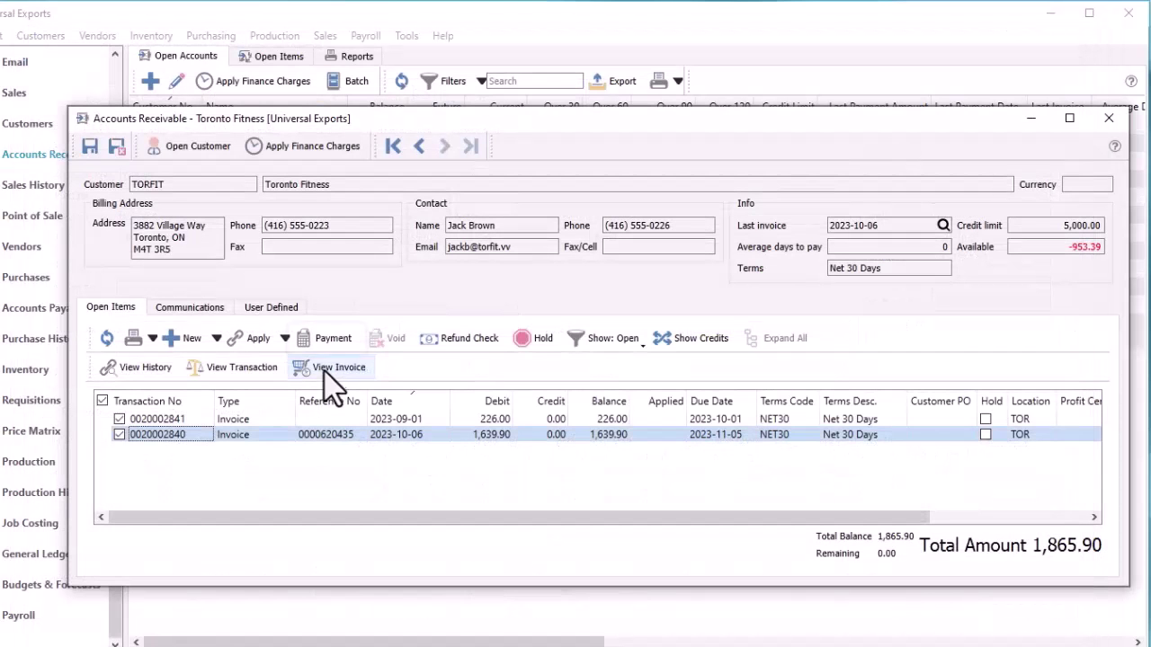
click(324, 346)
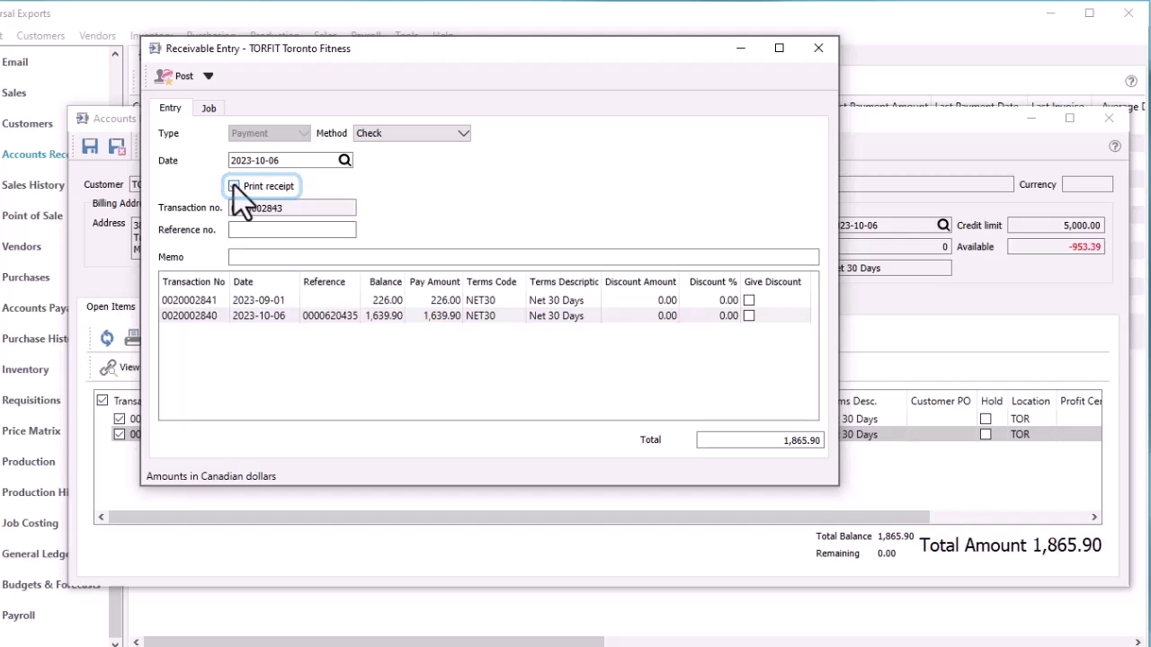
click(183, 77)
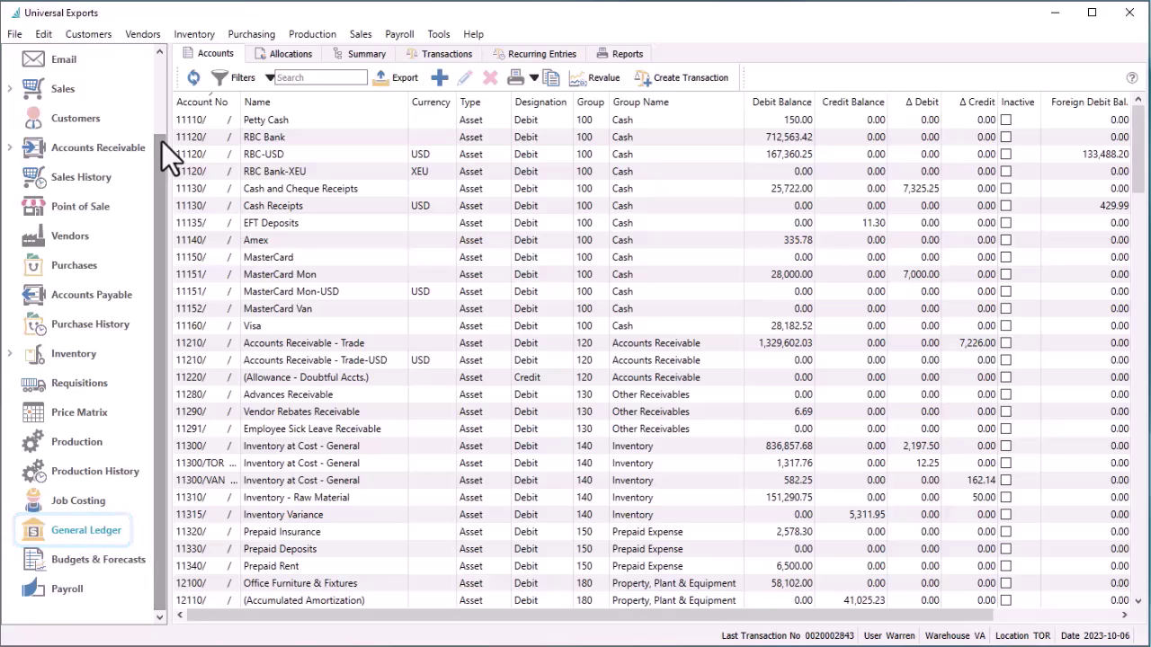
Filter GL transactions to Sales accounts and export them to the Excel workbook GL-YTD-Sales
click(407, 63)
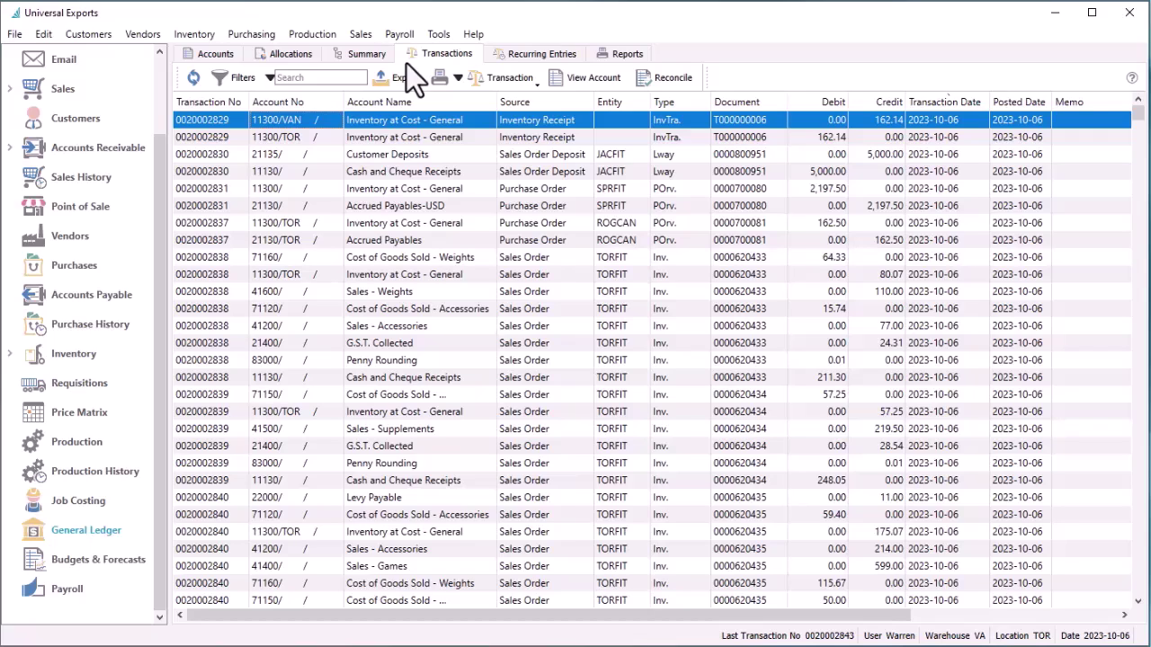
click(269, 81)
click(260, 207)
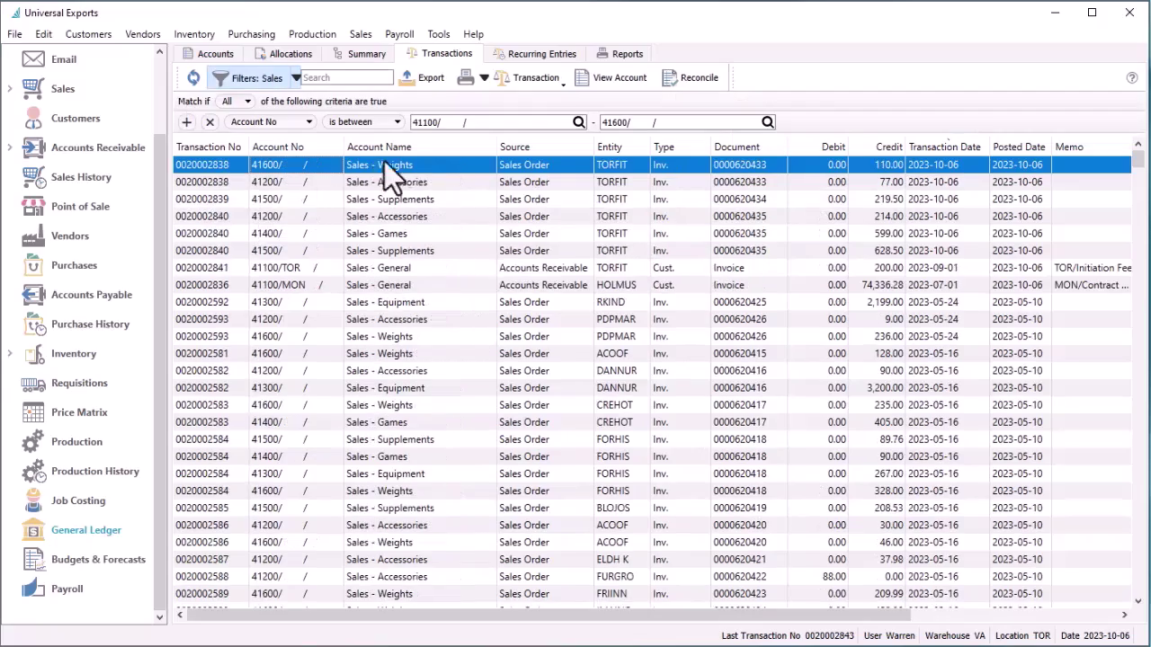
click(426, 79)
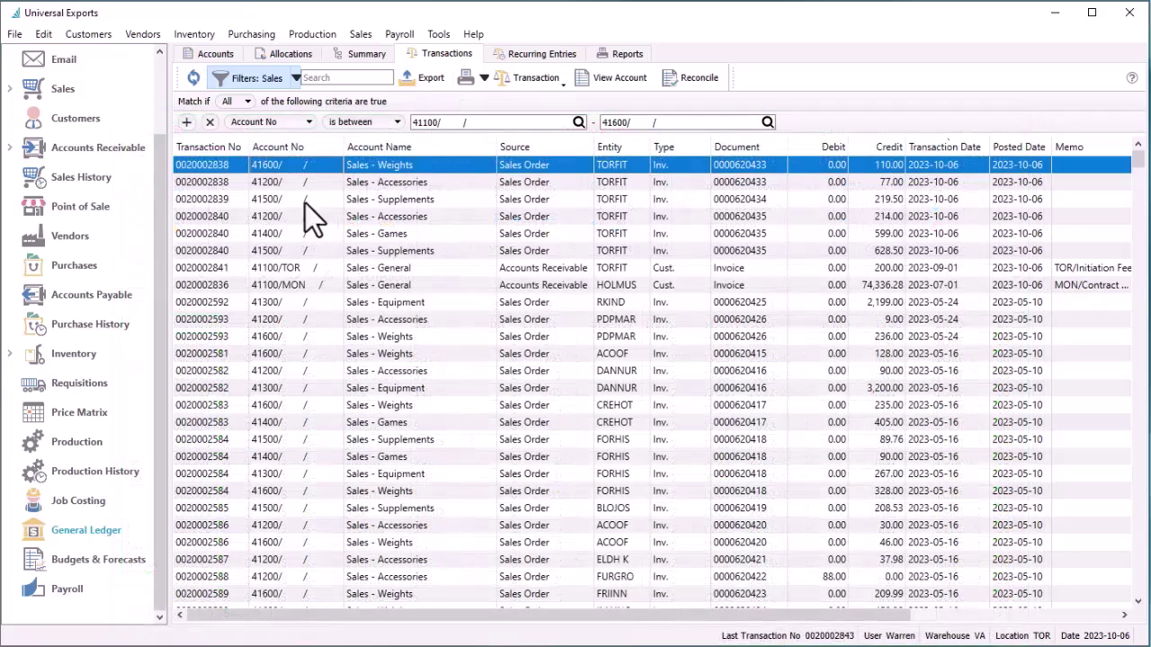
click(303, 216)
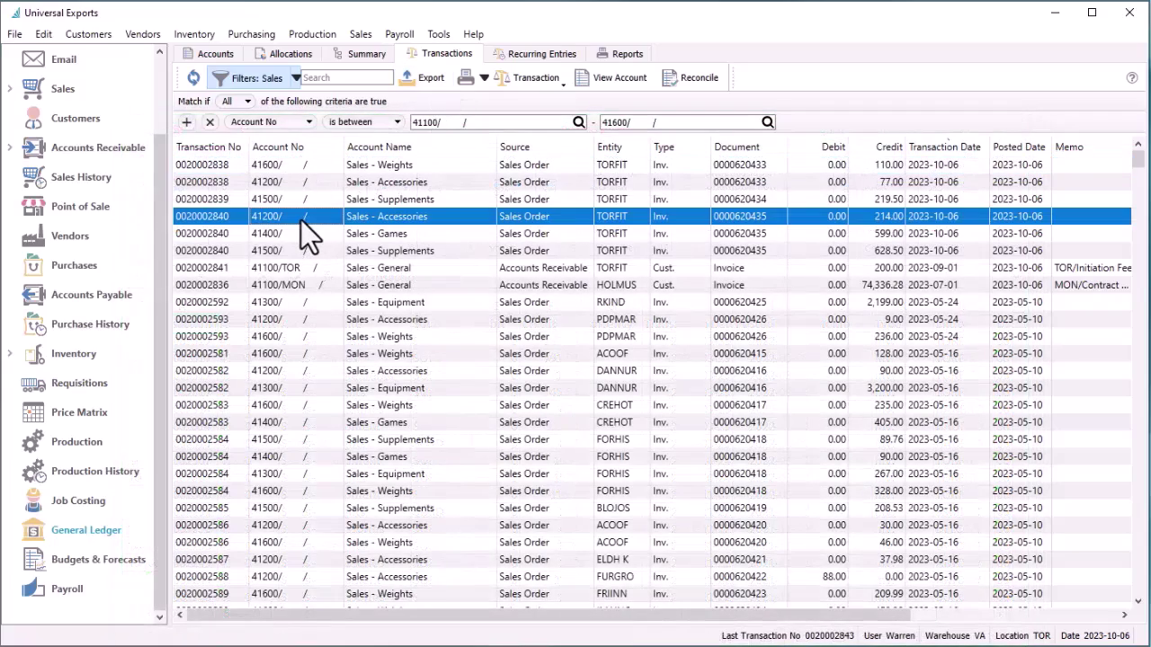
double_click(300, 220)
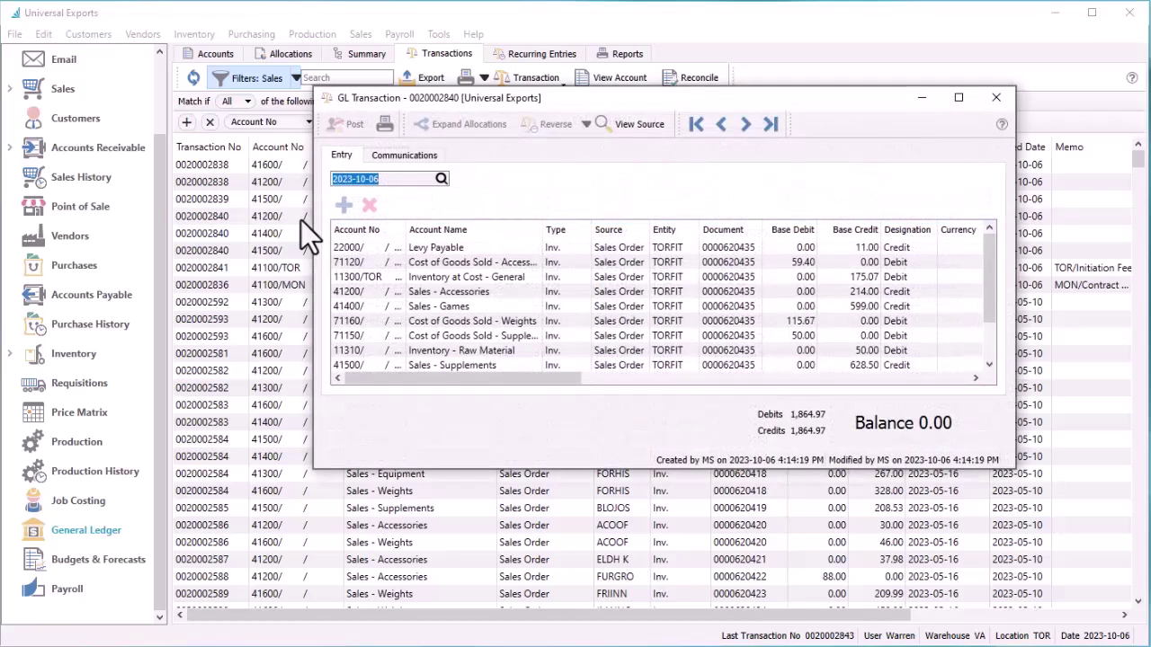
click(628, 130)
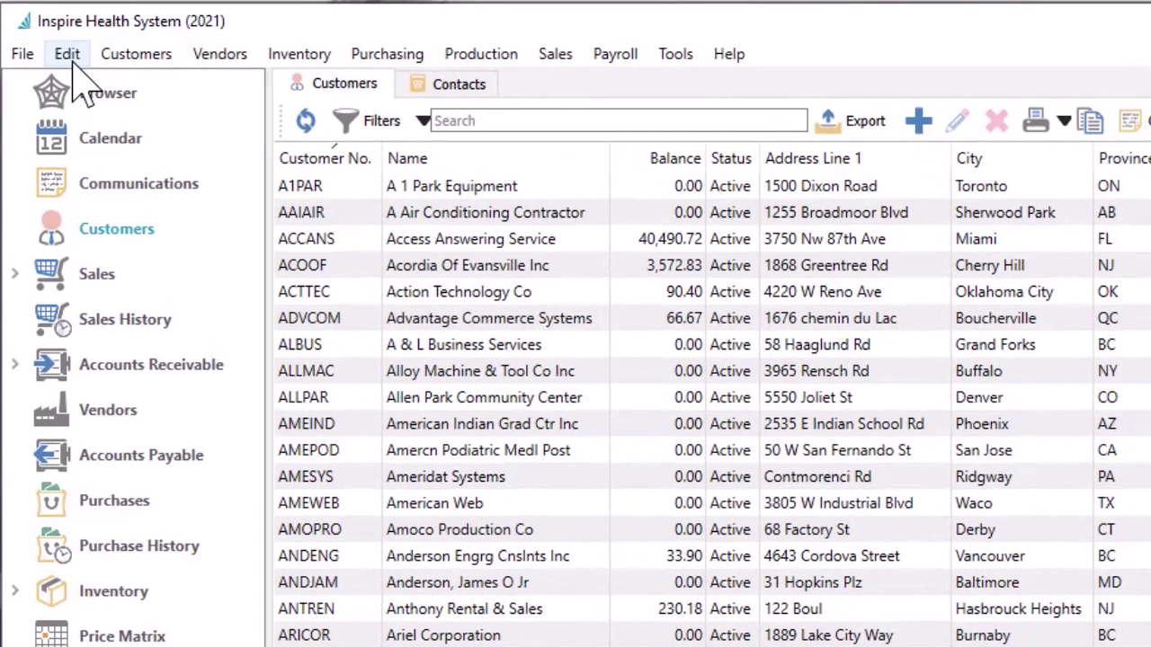
click(68, 55)
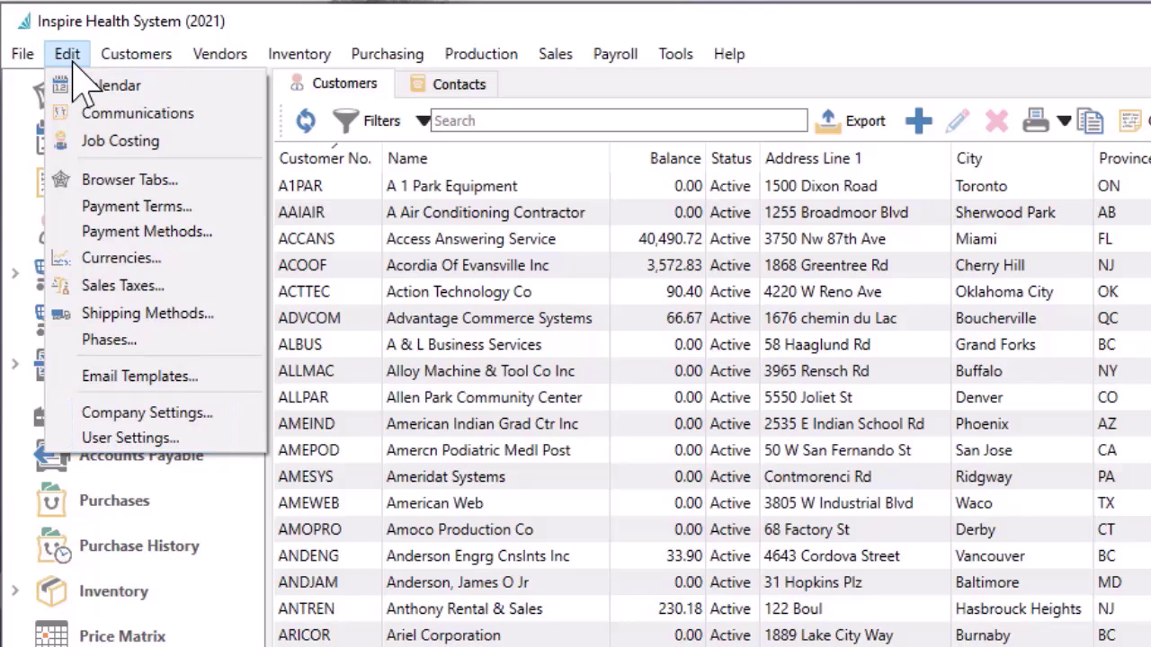
mouse_move(128, 60)
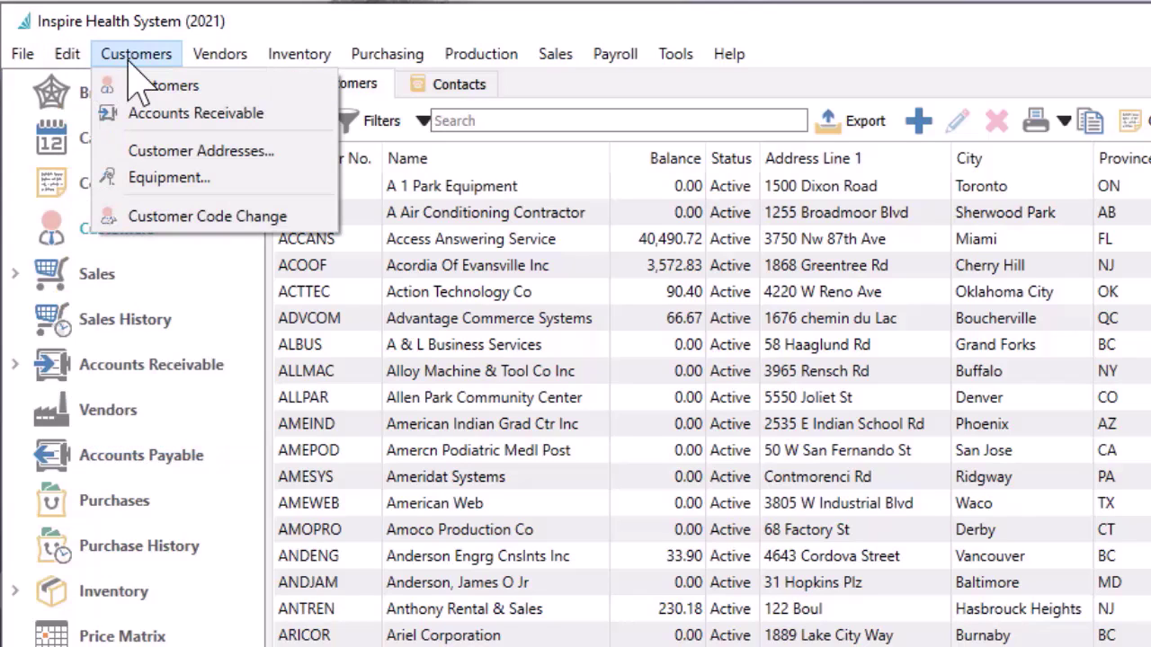
mouse_move(192, 65)
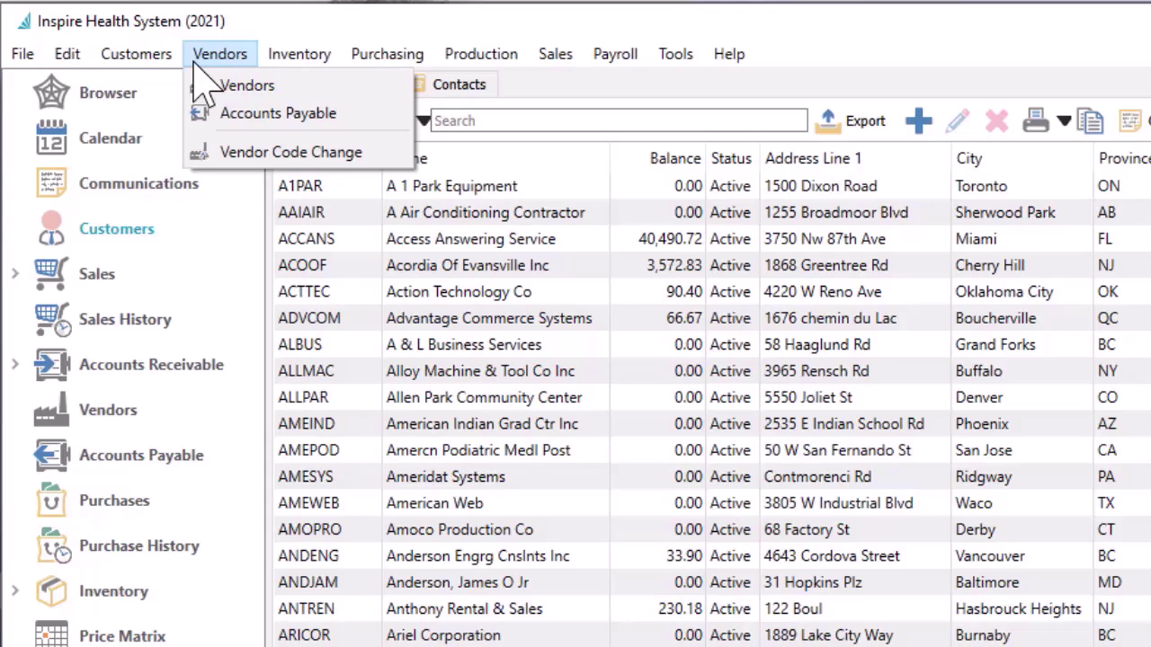
mouse_move(268, 65)
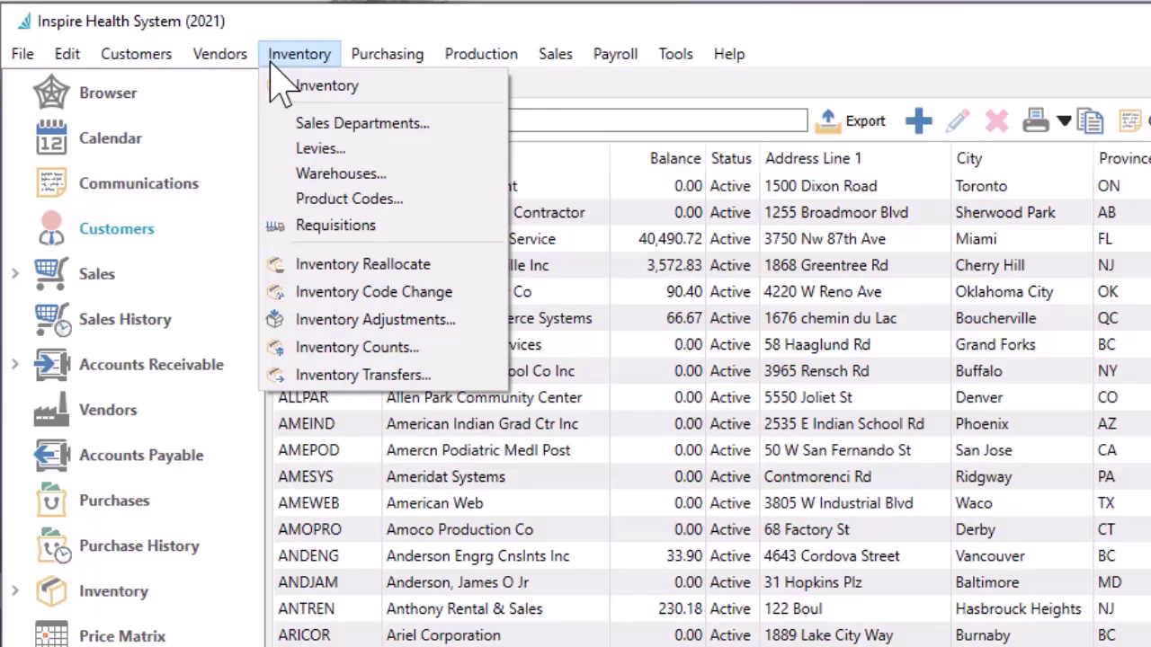
mouse_move(356, 86)
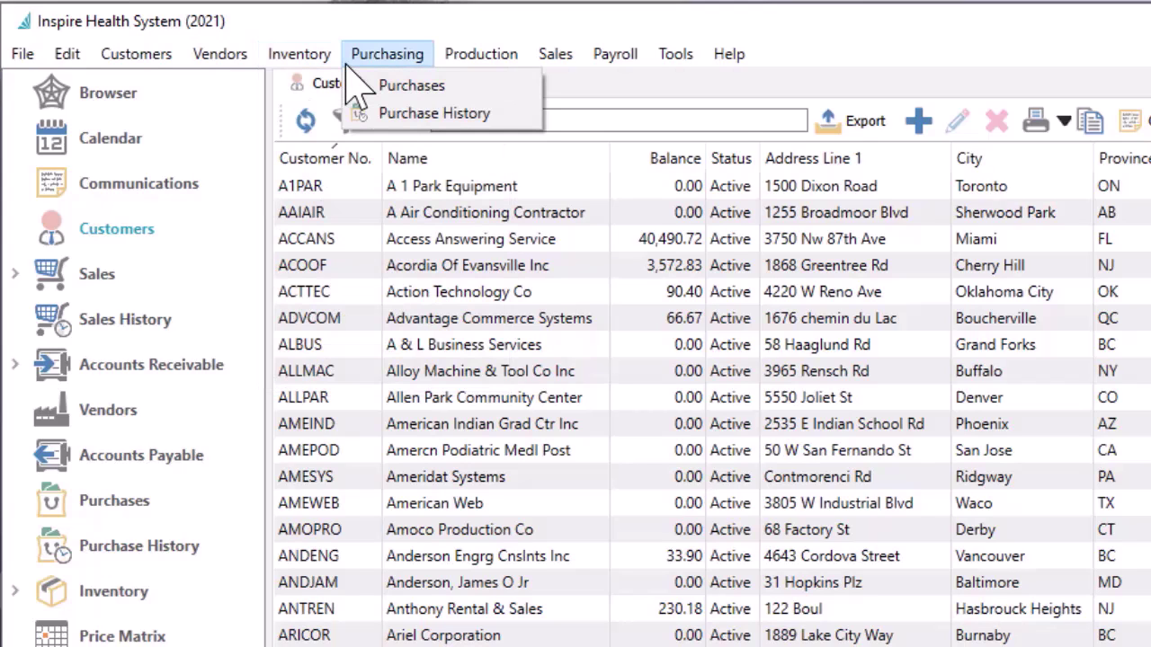
mouse_move(552, 64)
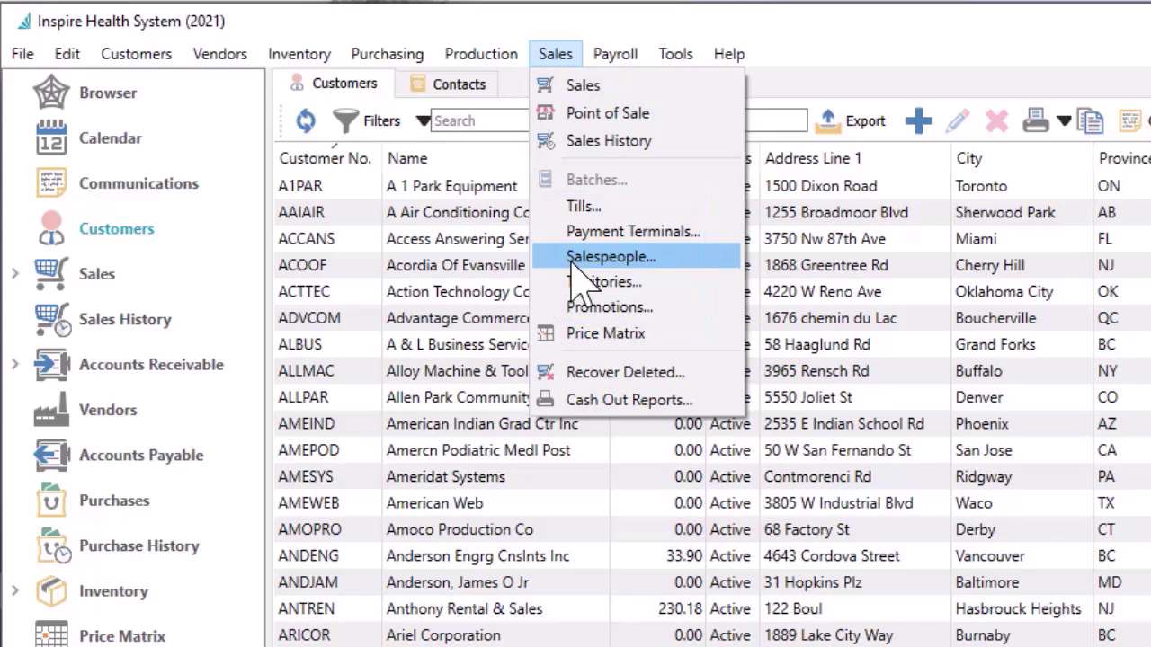
key(Escape)
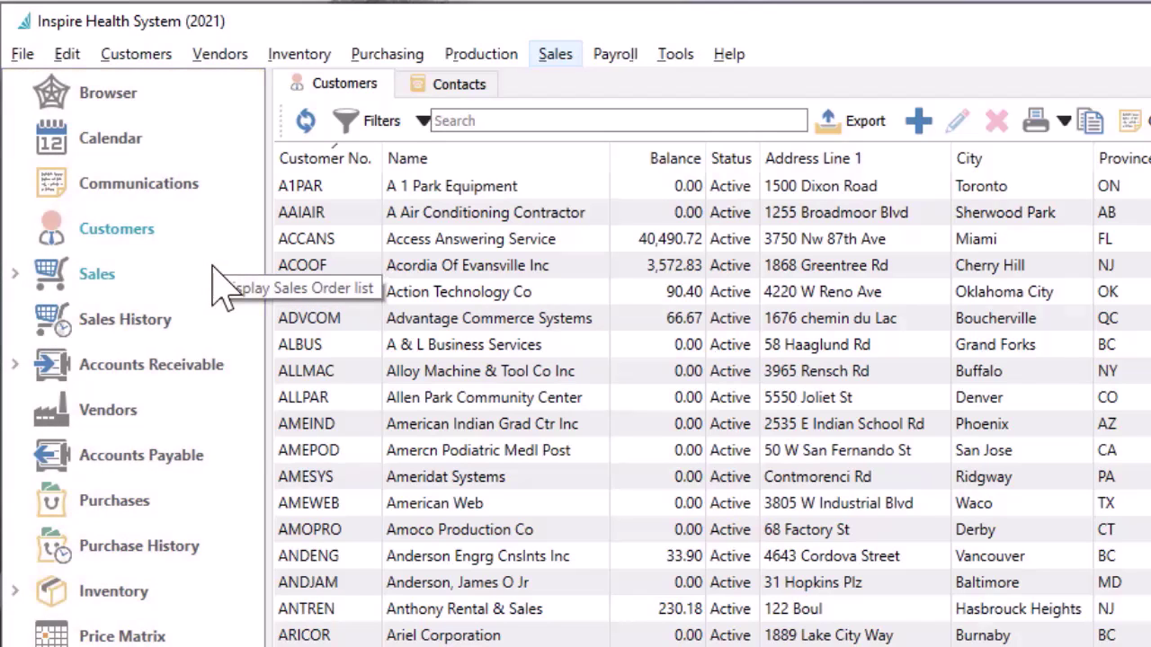
key(Down)
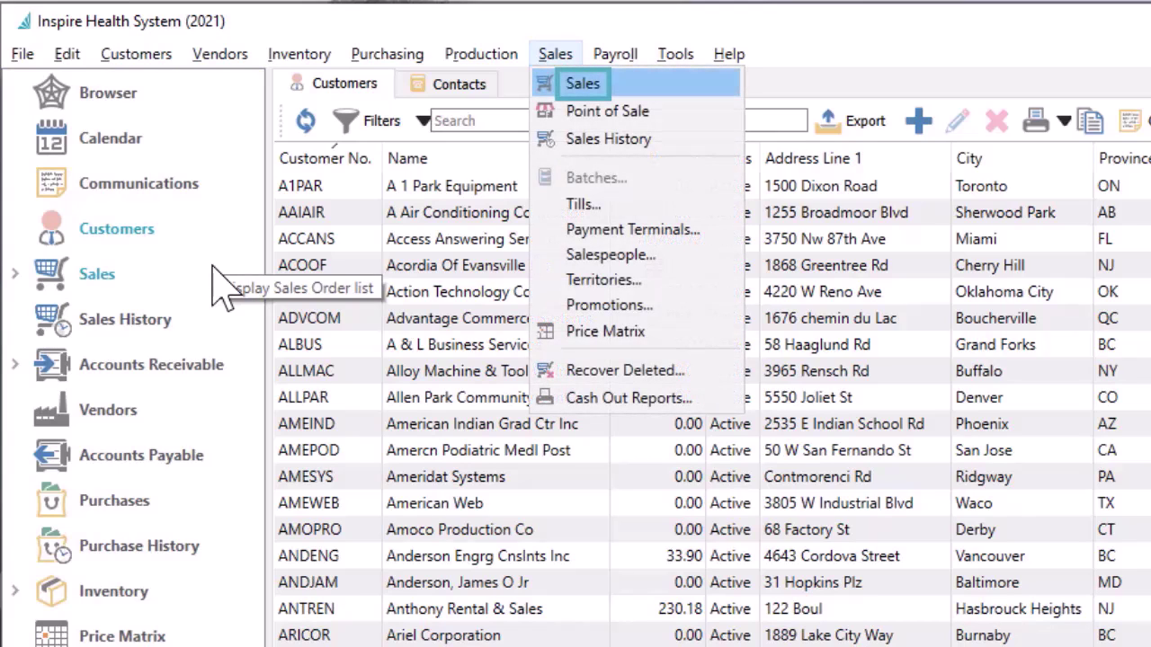
key(Escape)
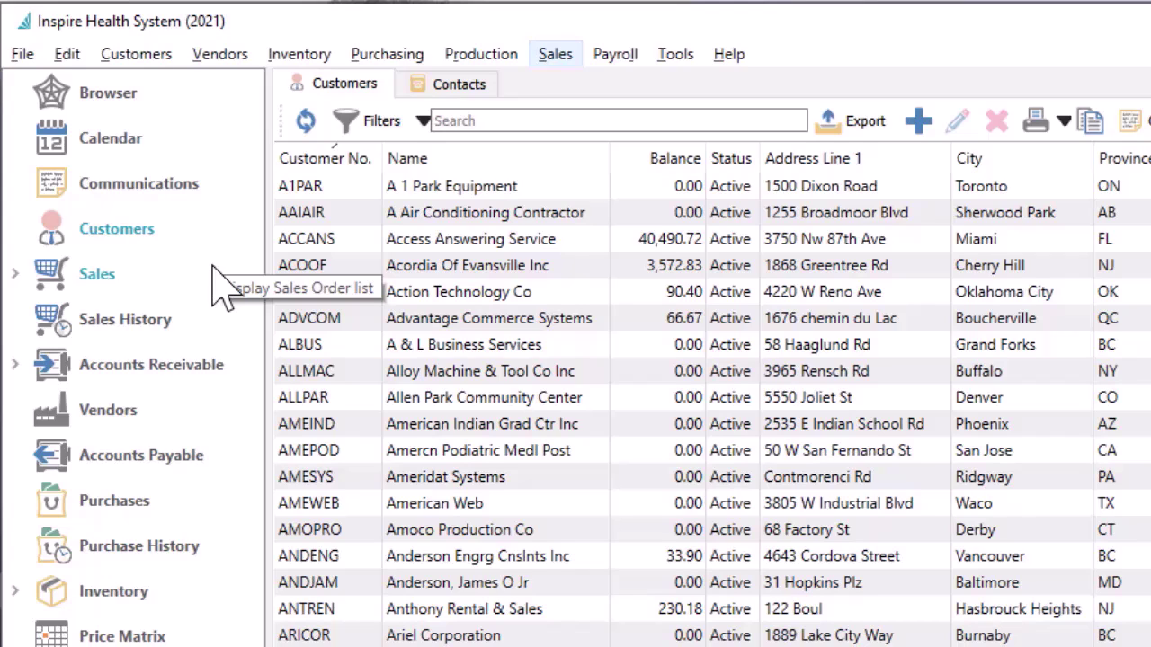
Move Accounts Receivable under Customers in the nav pane, show Sales Orders, and open the Inventory menu
drag(205, 364, 194, 267)
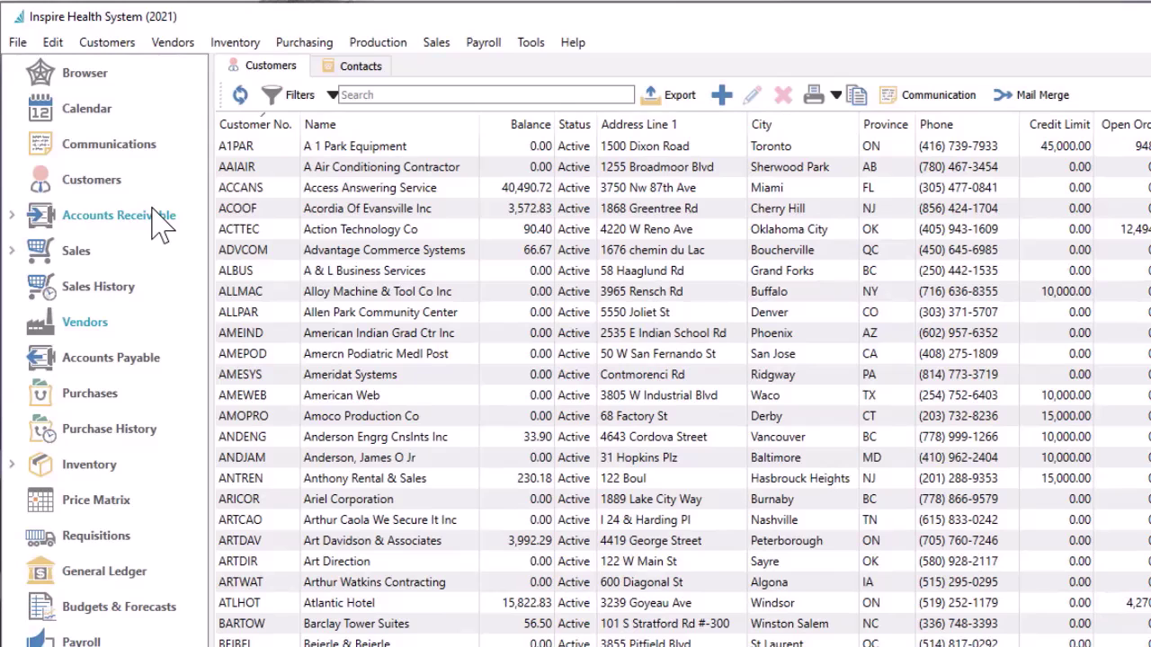
click(92, 258)
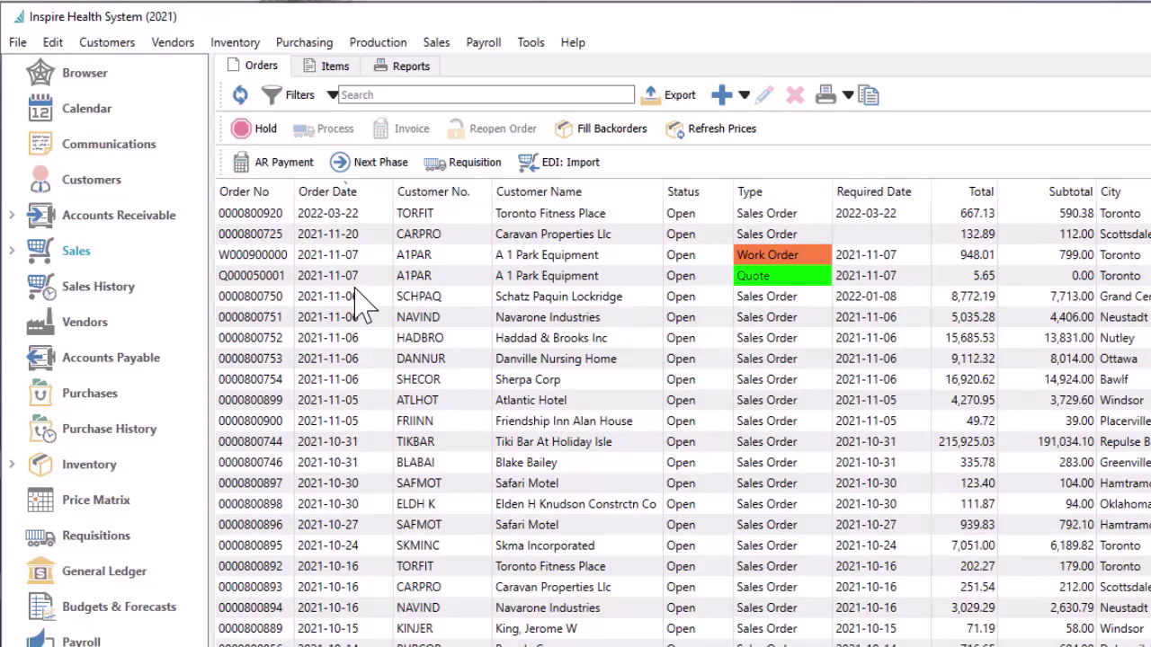
click(236, 43)
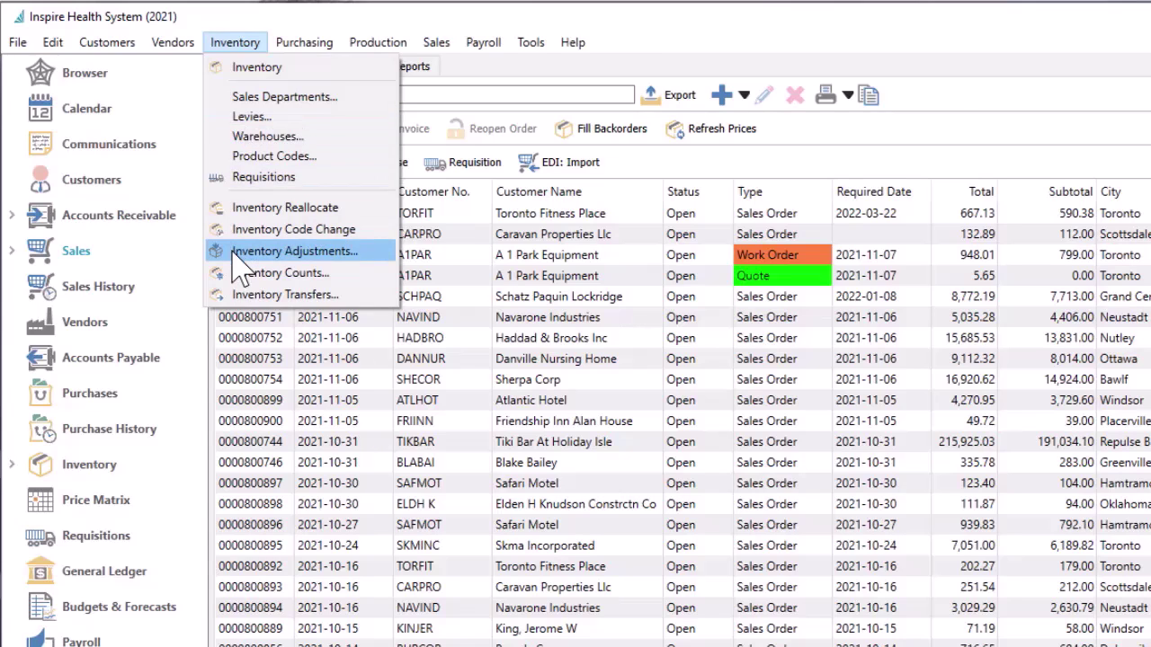
click(269, 252)
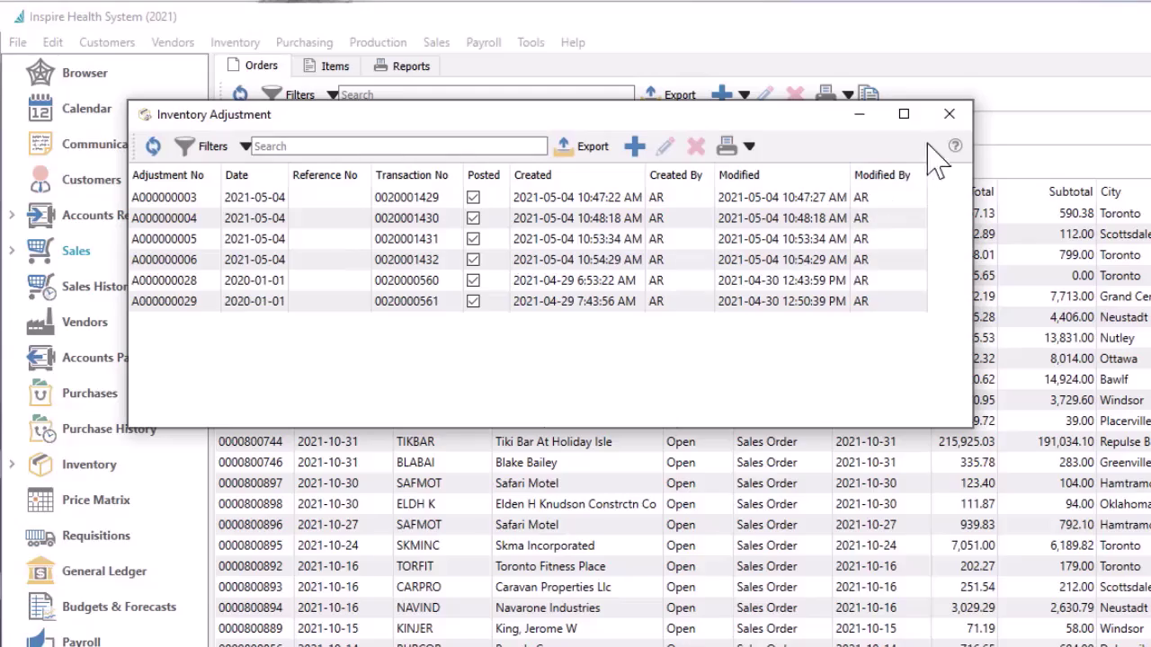
click(948, 114)
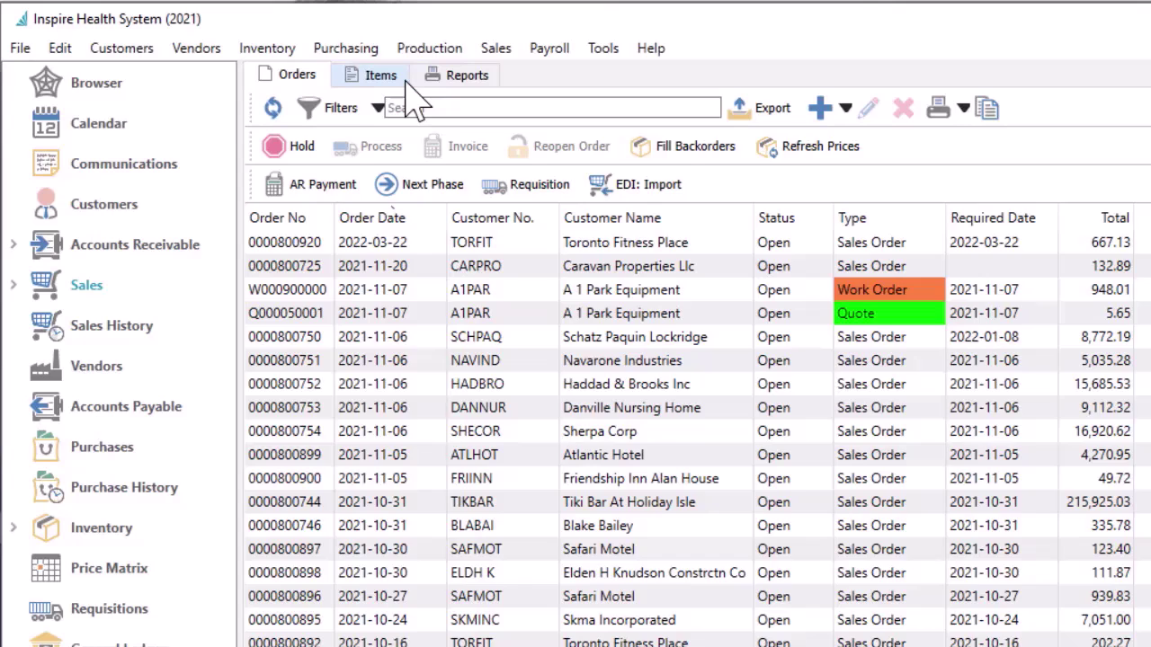
click(381, 76)
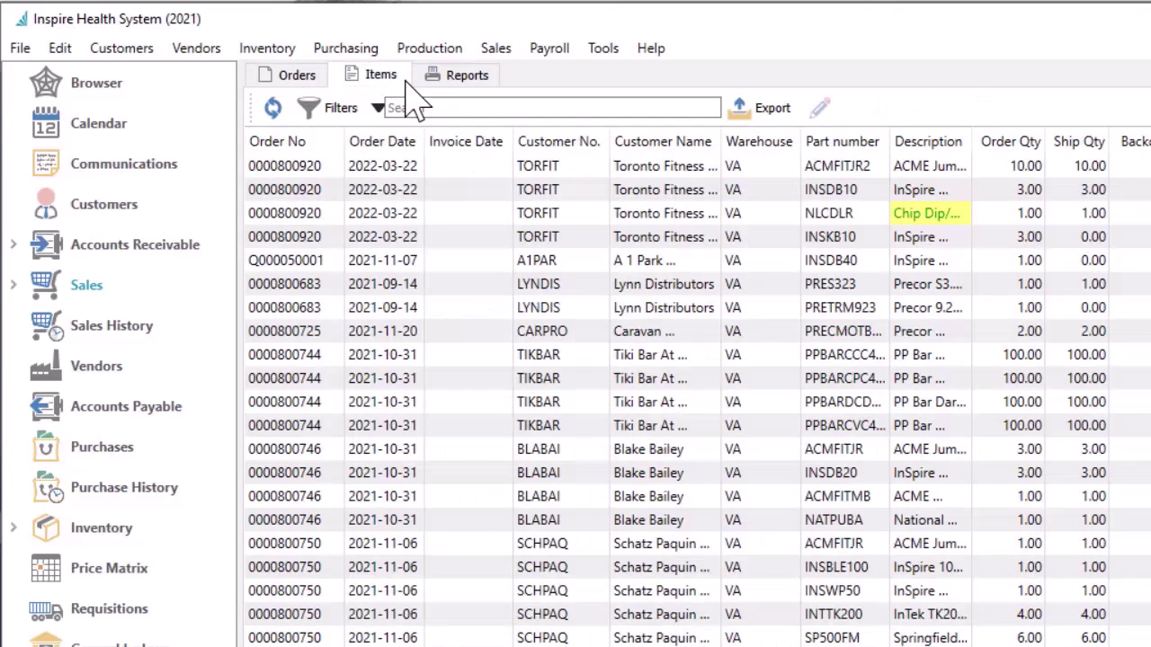
click(435, 81)
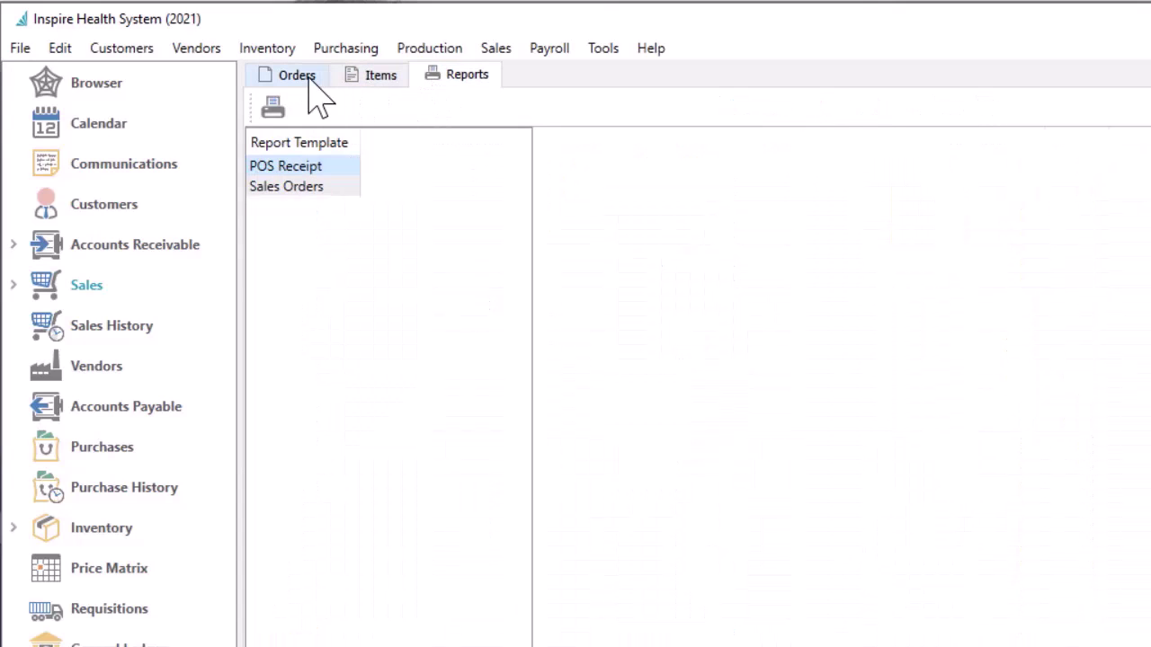
click(308, 81)
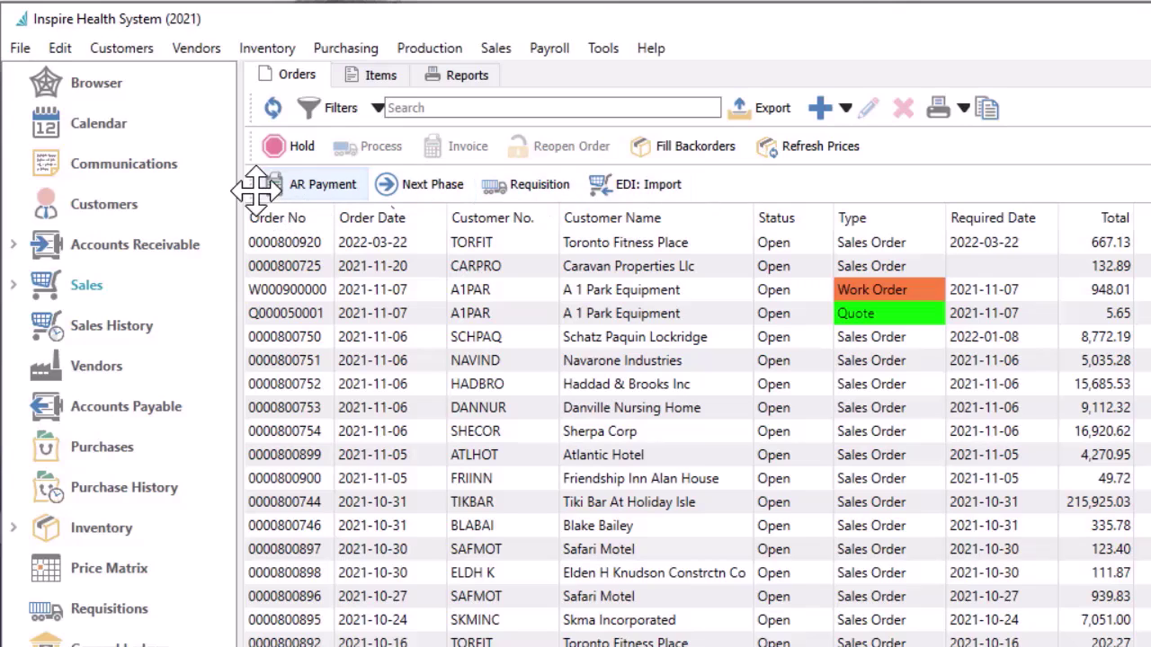
drag(261, 181, 351, 139)
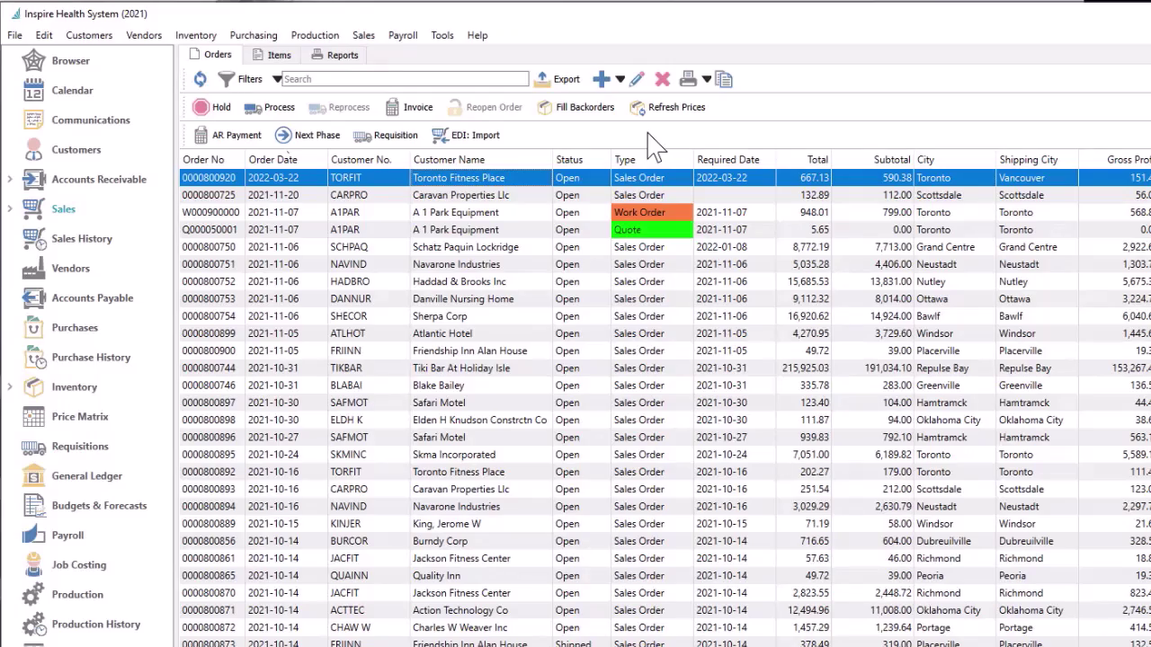
click(636, 81)
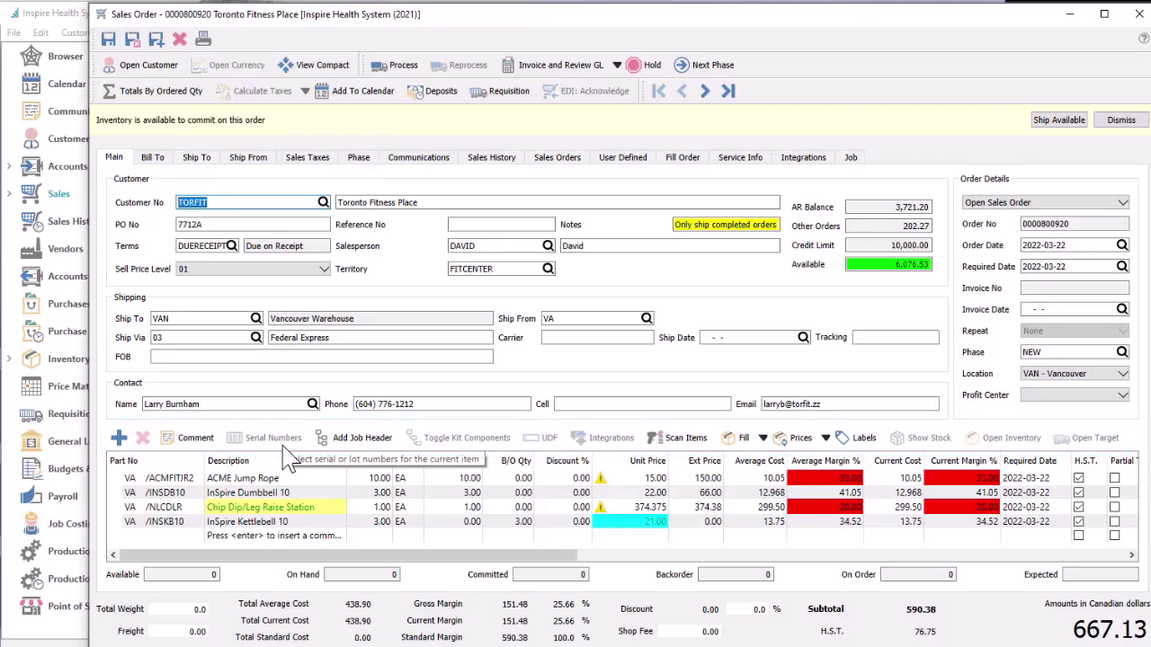
click(154, 170)
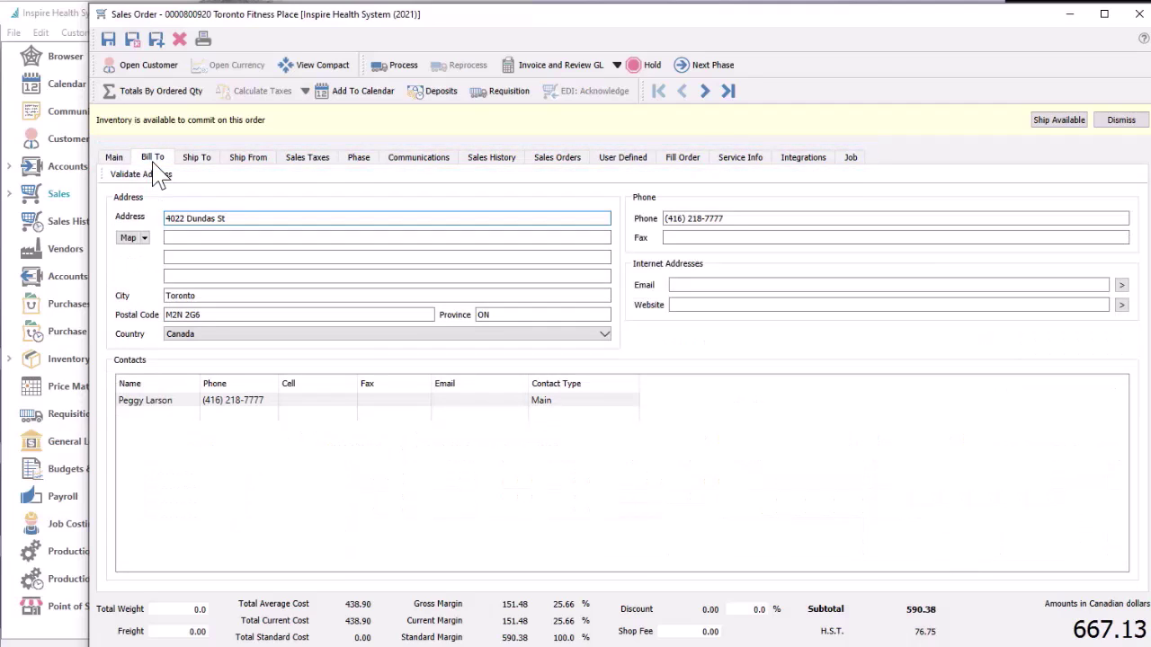
click(196, 160)
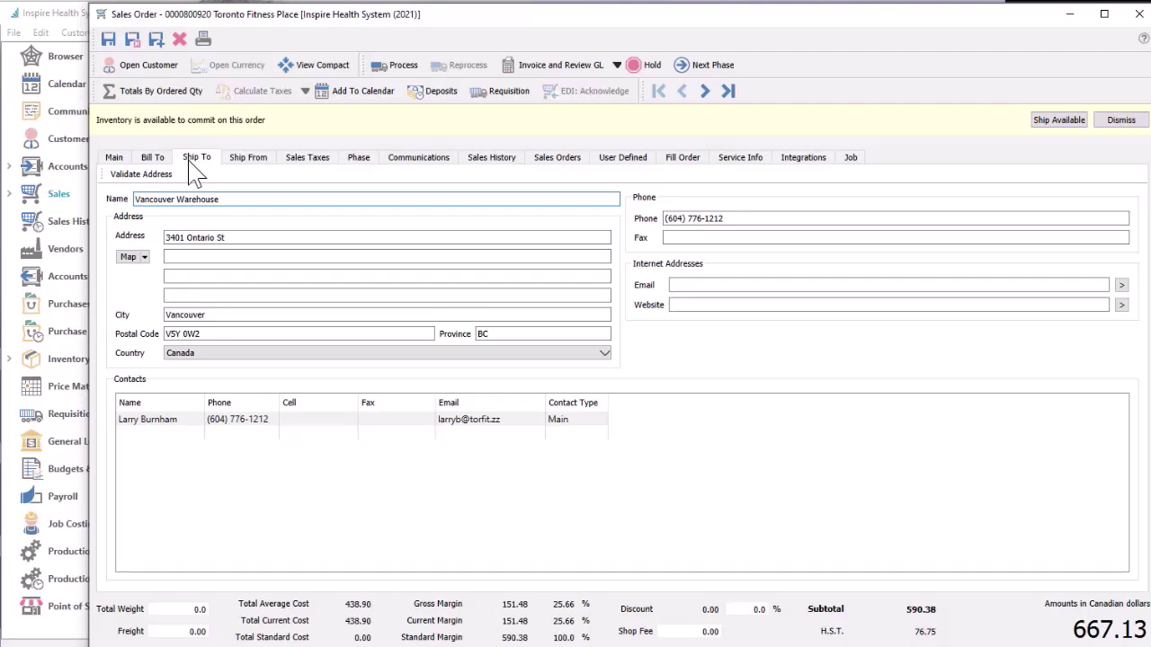
click(479, 167)
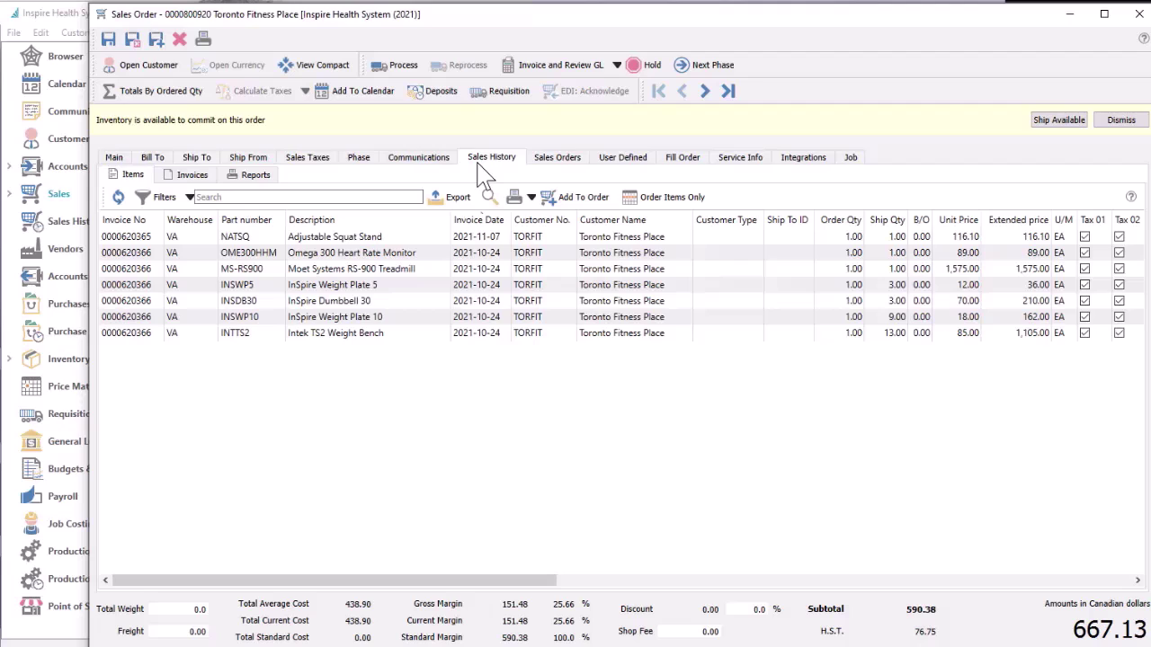
click(680, 159)
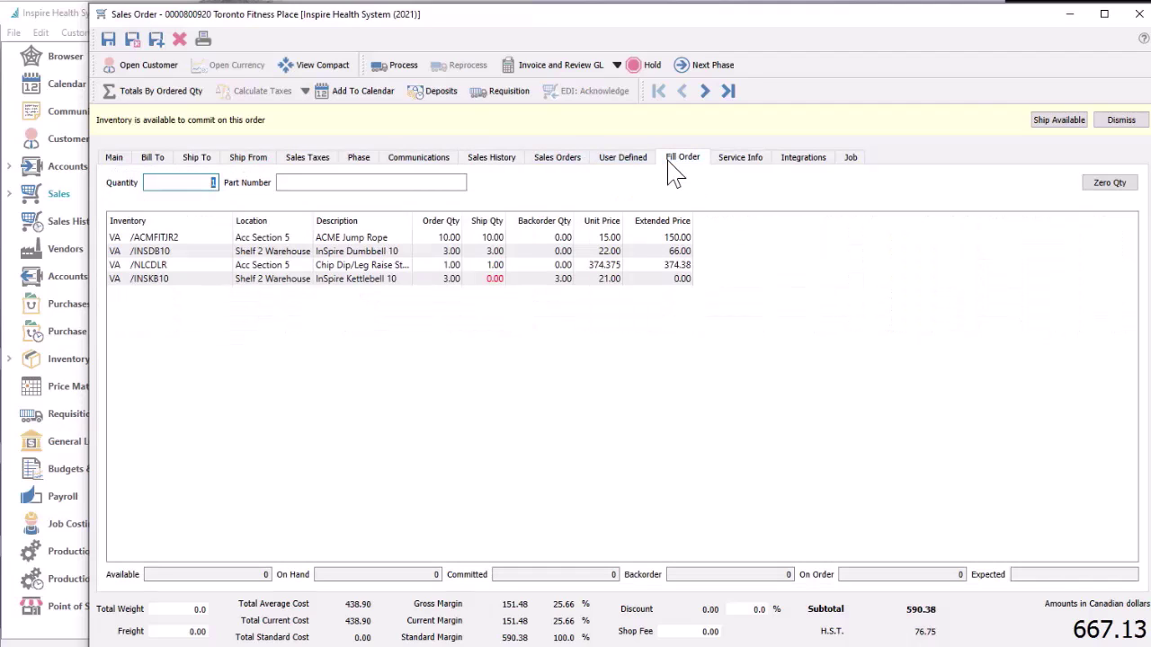
click(113, 159)
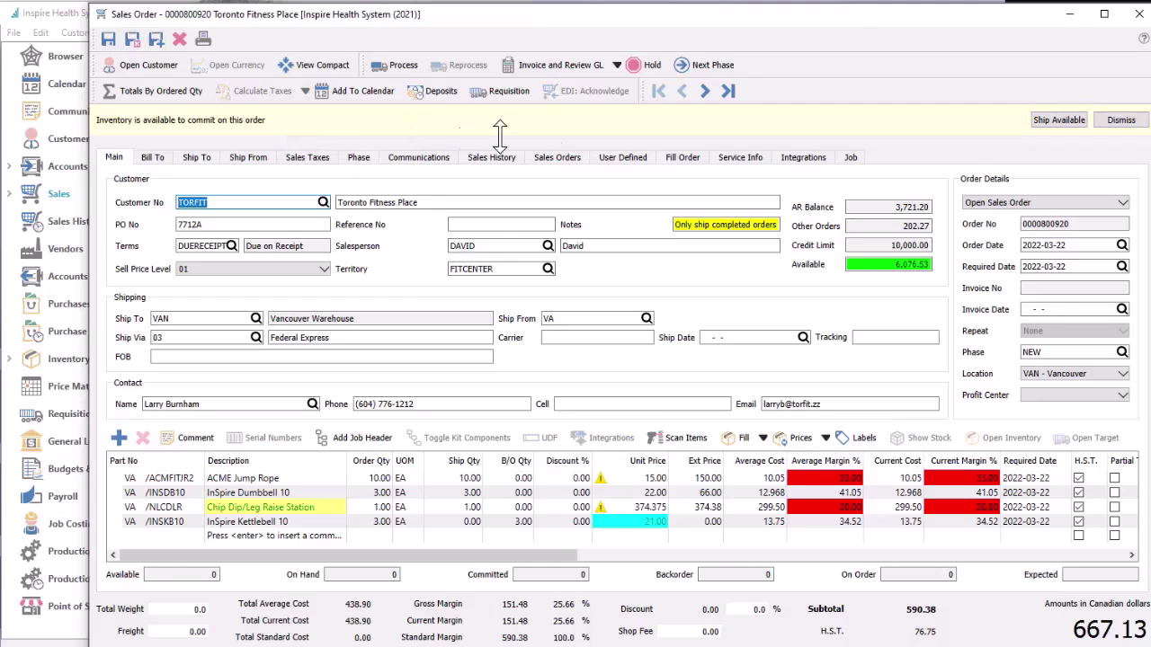
click(704, 97)
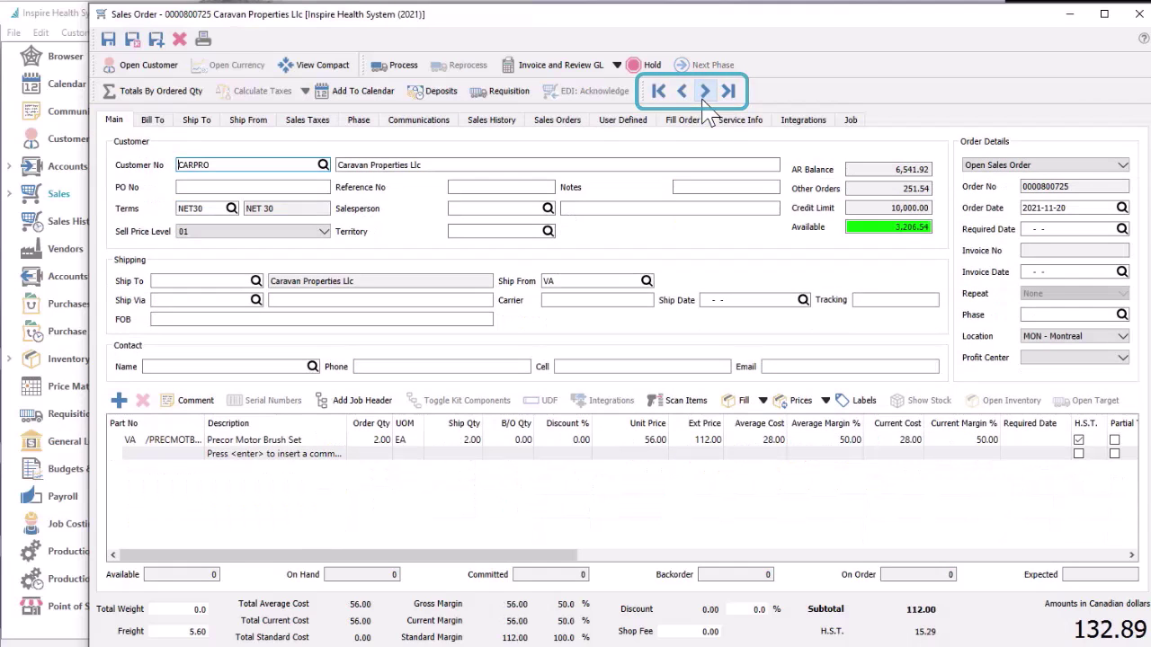
click(705, 97)
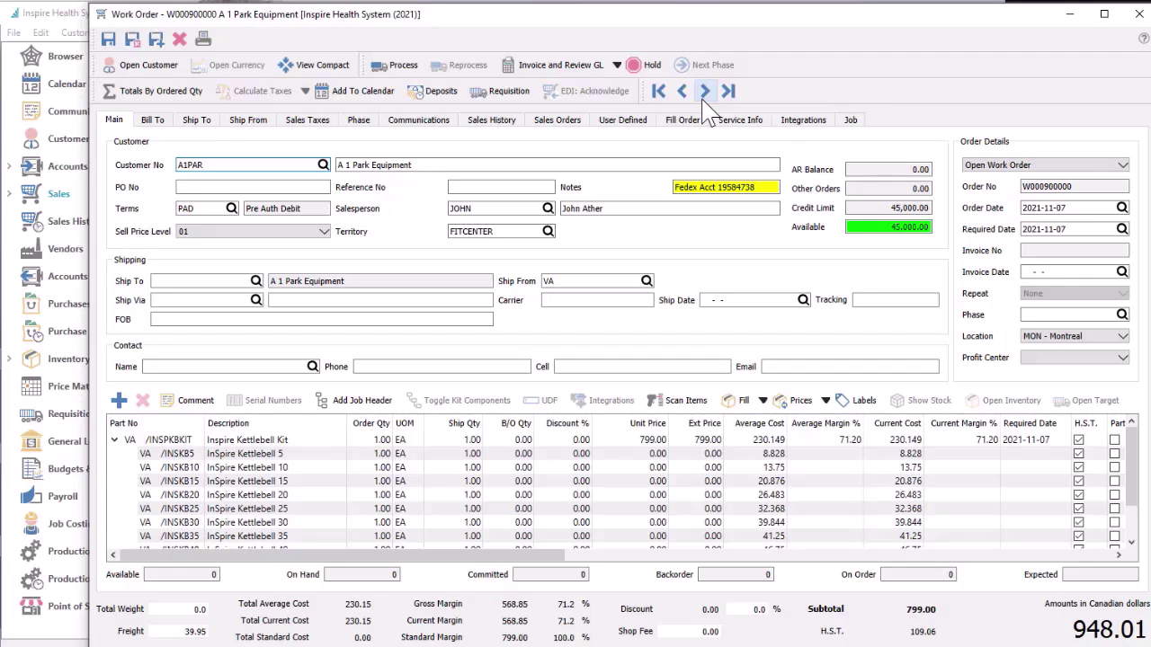
click(706, 97)
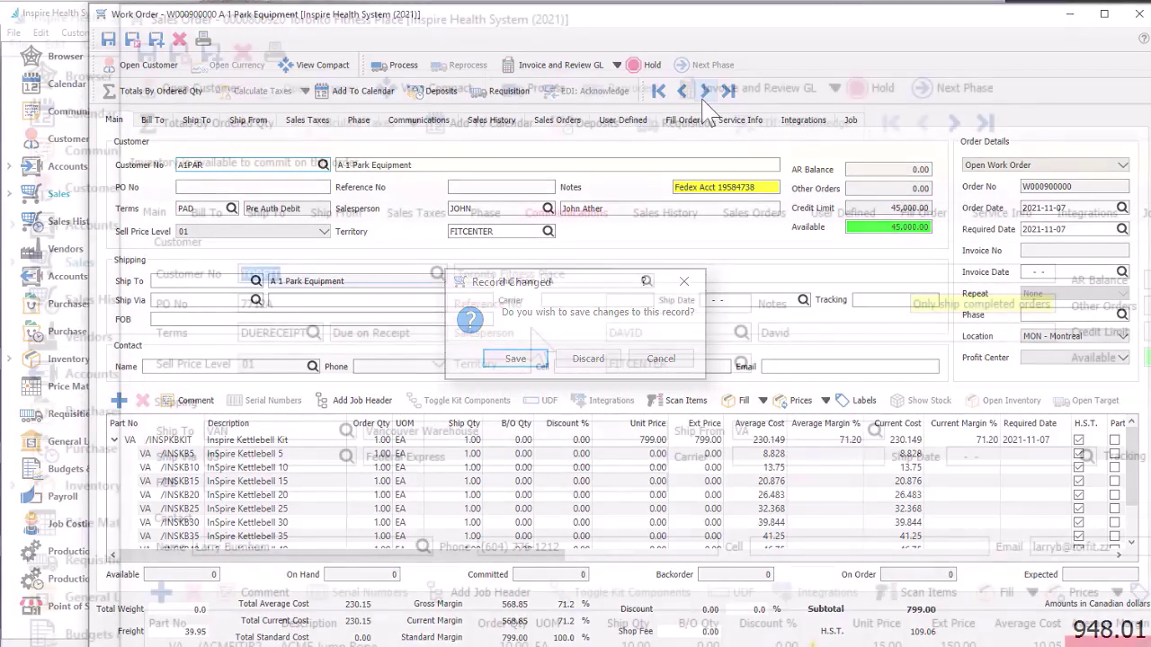
key(Return)
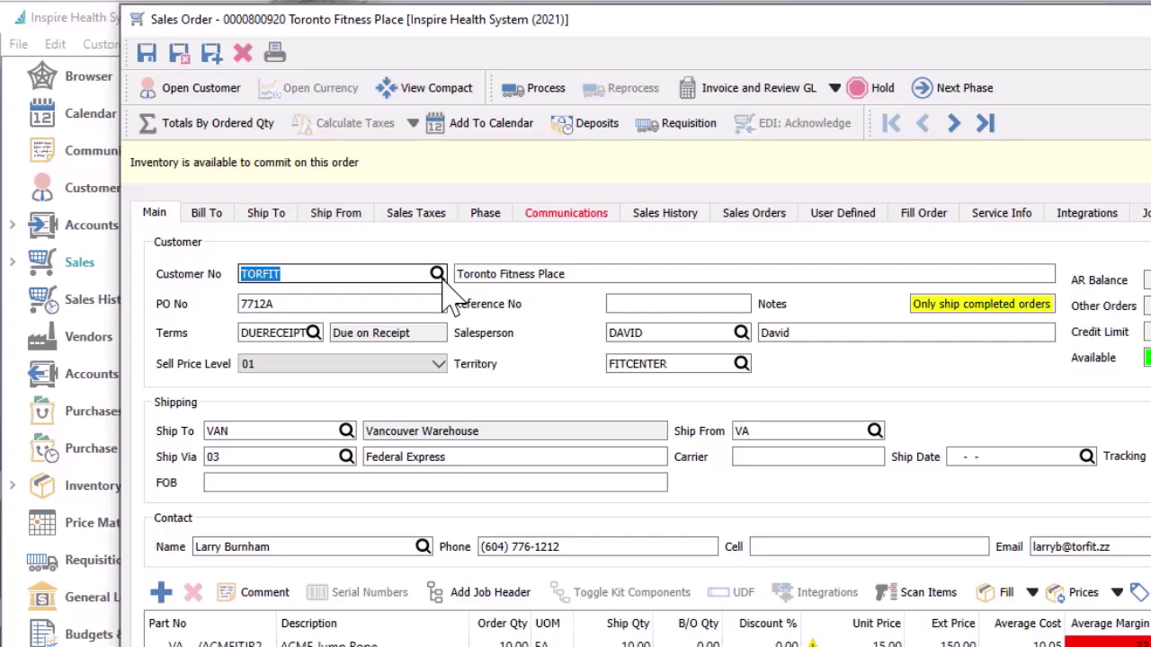
Set the order's customer back to TORFIT Toronto Fitness Place by searching on its phone number
click(438, 275)
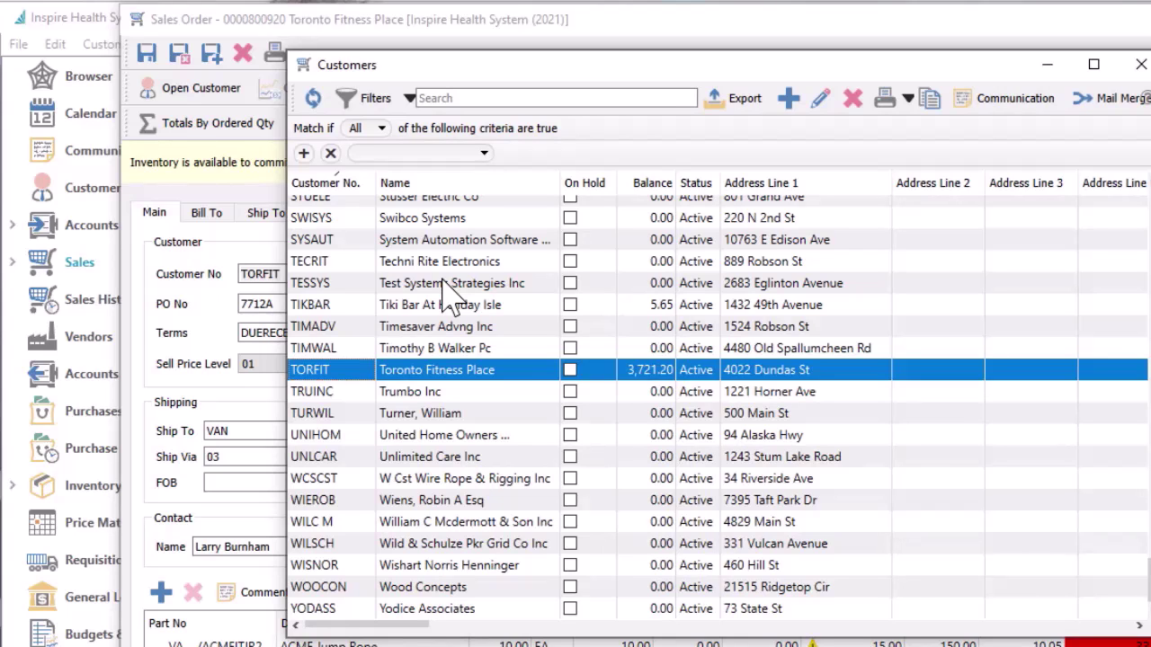
key(Escape)
text(AL)
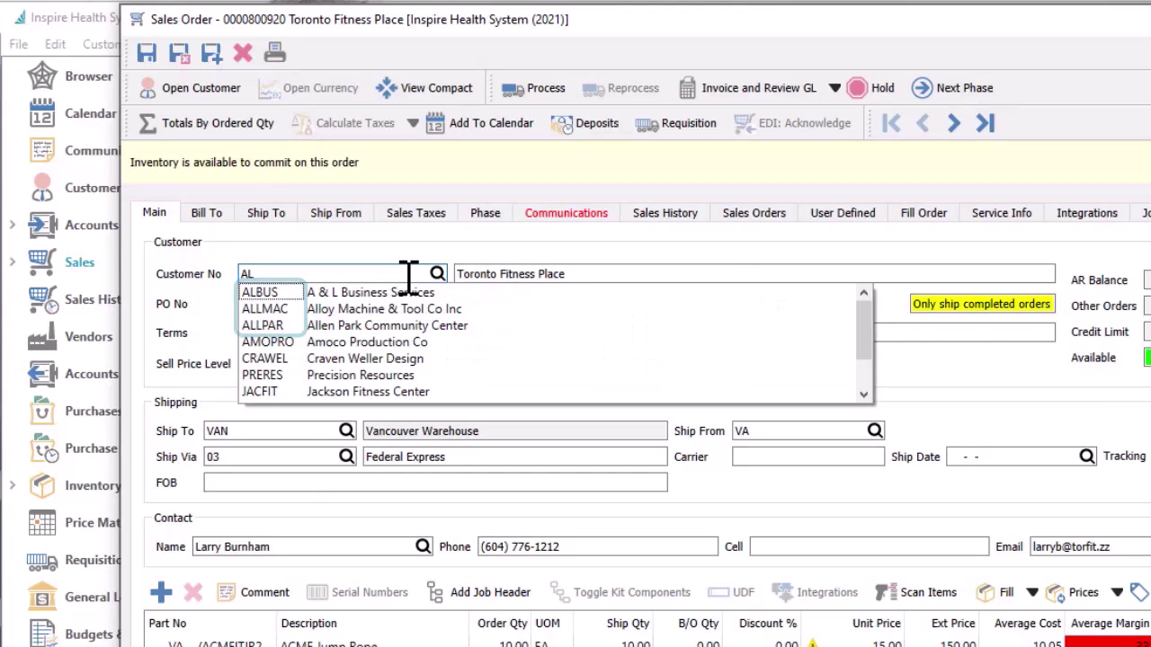
key(BackSpace)
key(BackSpace)
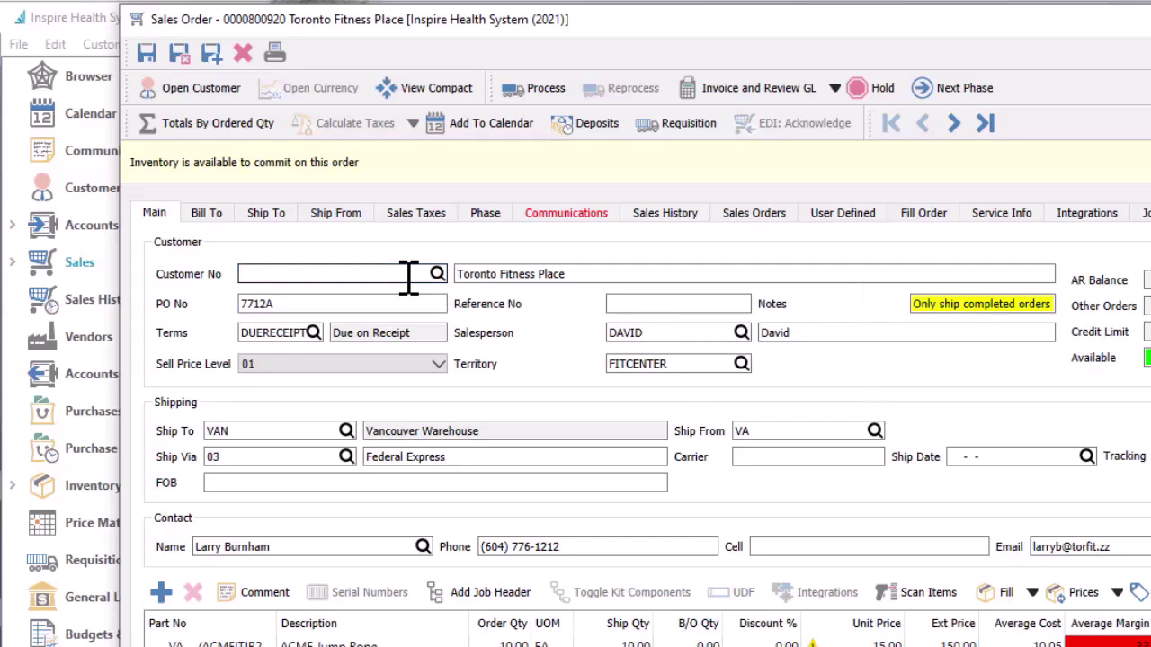
text(60)
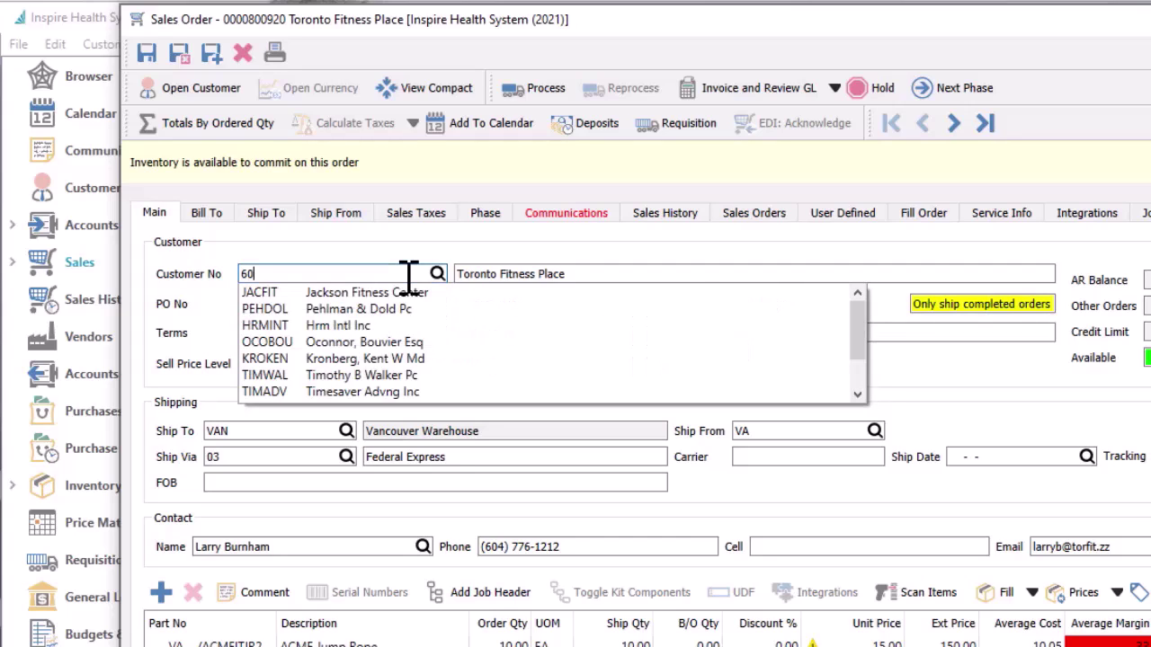
text(47)
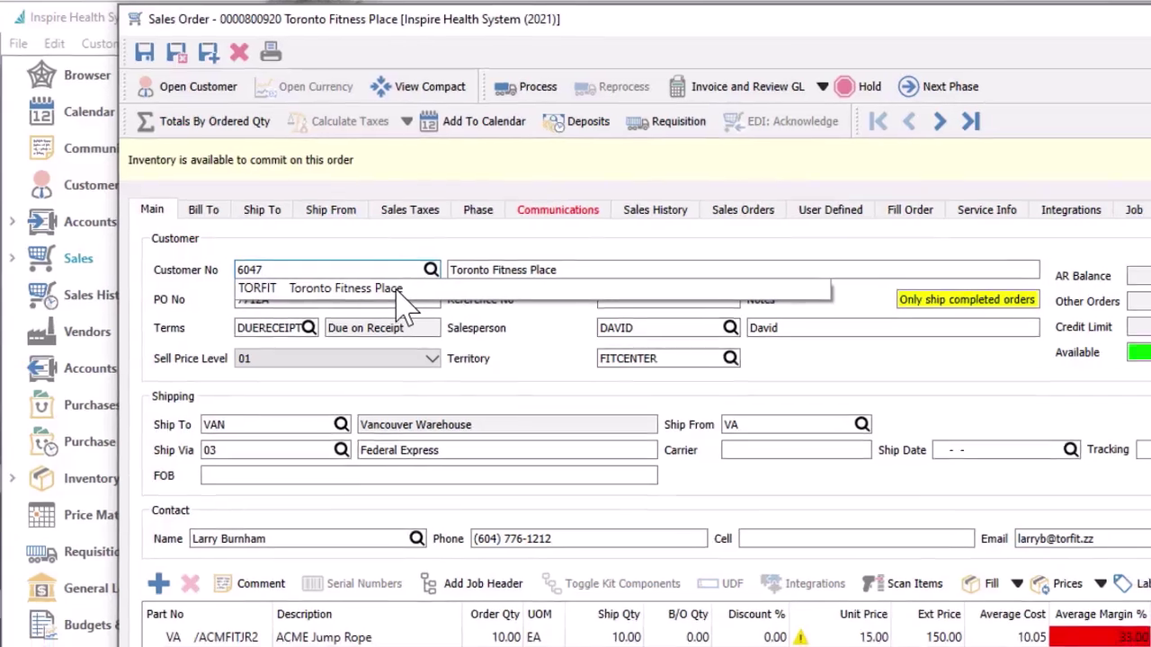
click(387, 292)
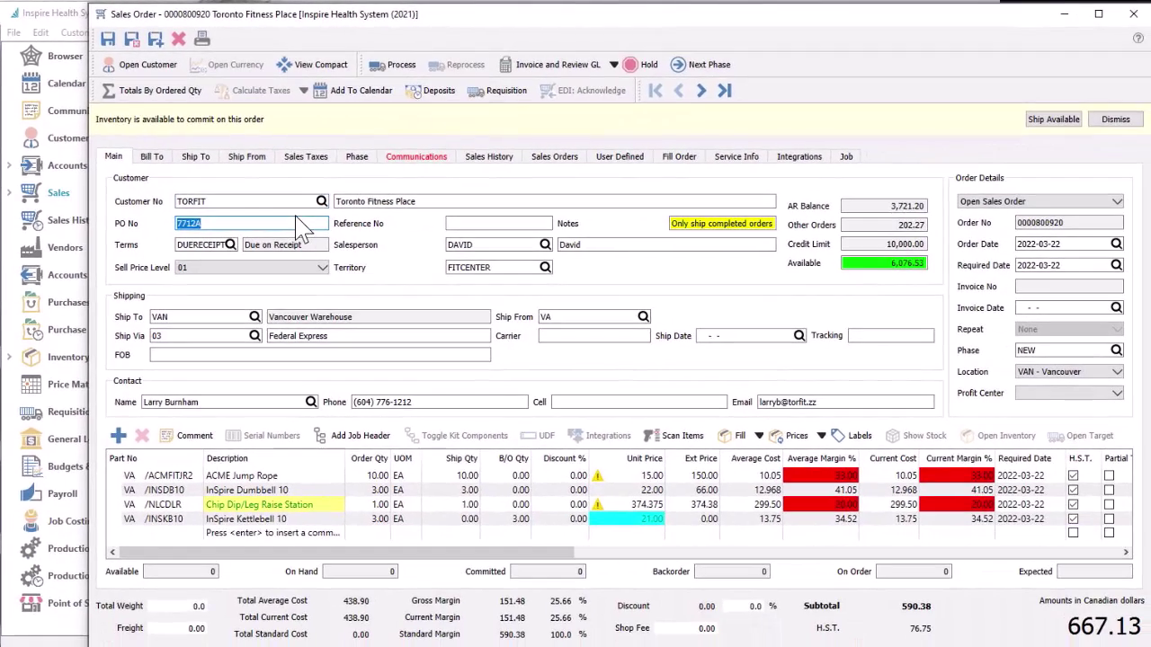
Move through the line items' Order Qty fields by keyboard, start a new line, and view Communications
click(369, 504)
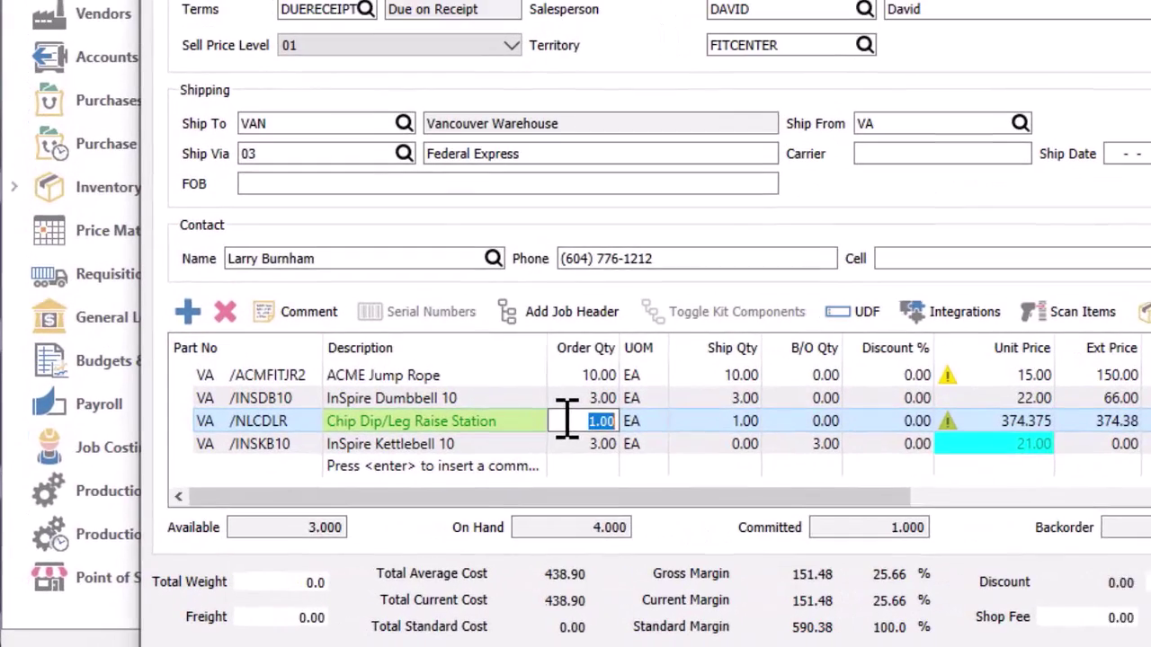
key(Tab)
key(Tab)
key(Tab)
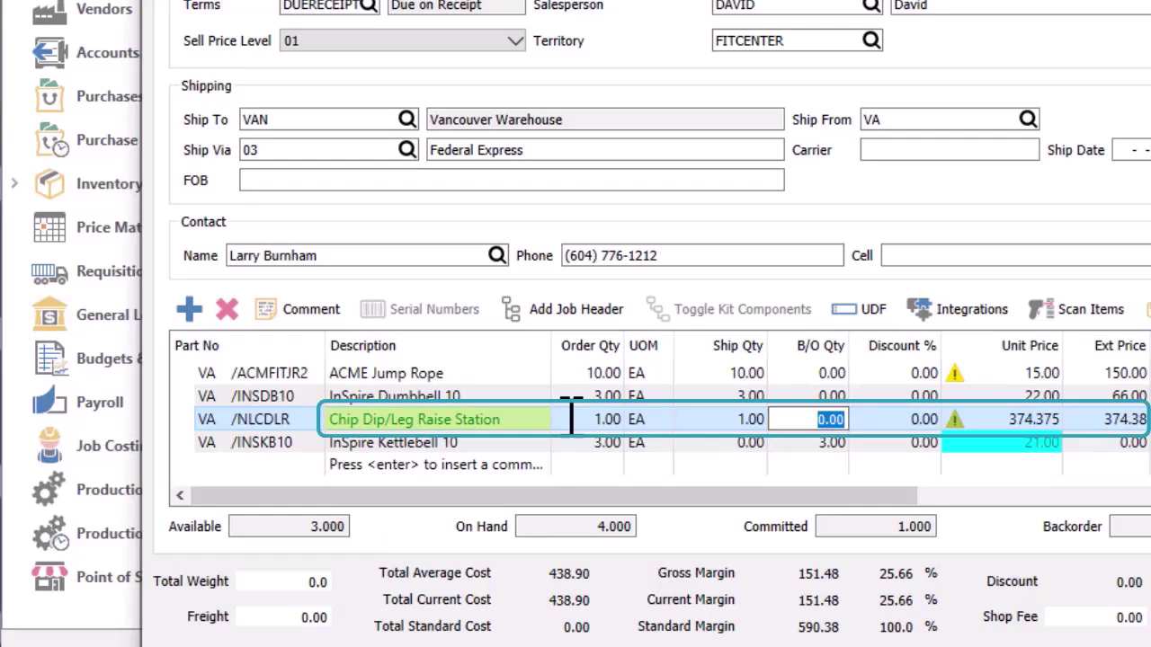
key(shift+Tab)
key(shift+Tab)
key(shift+Tab)
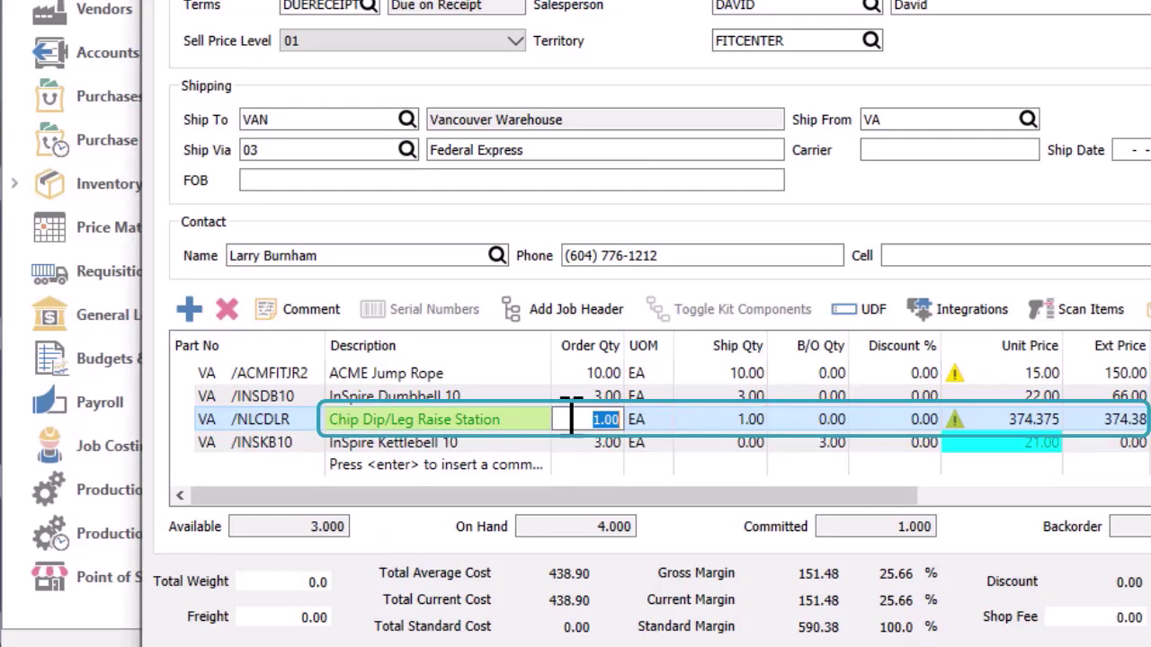
key(Up)
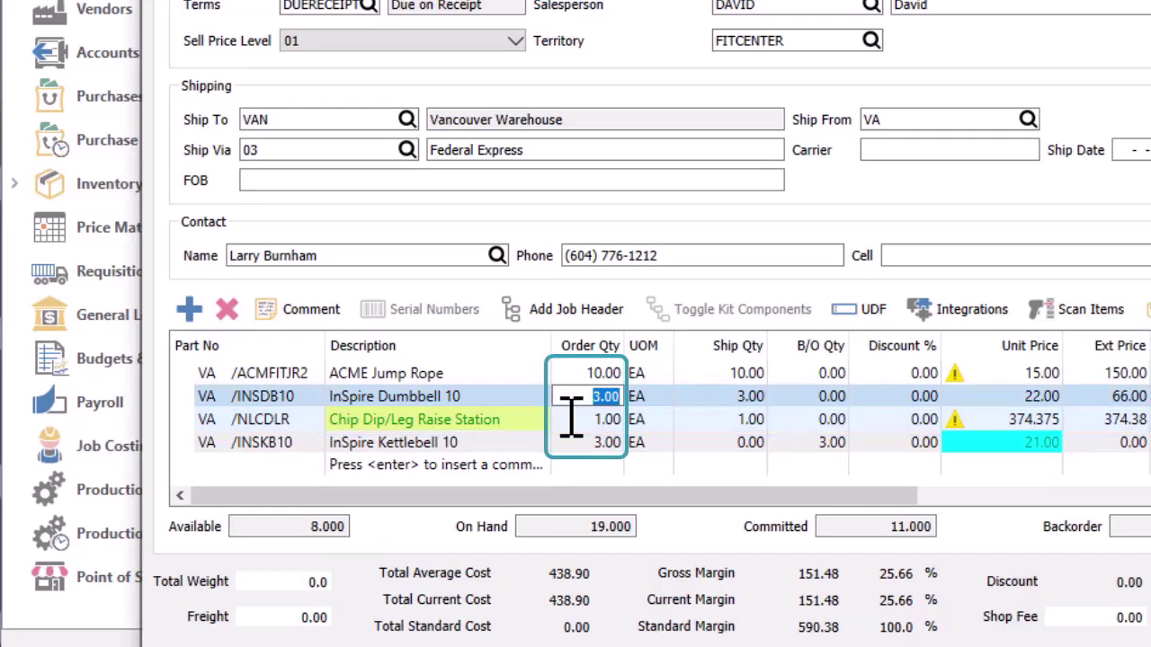
key(Down)
key(Down)
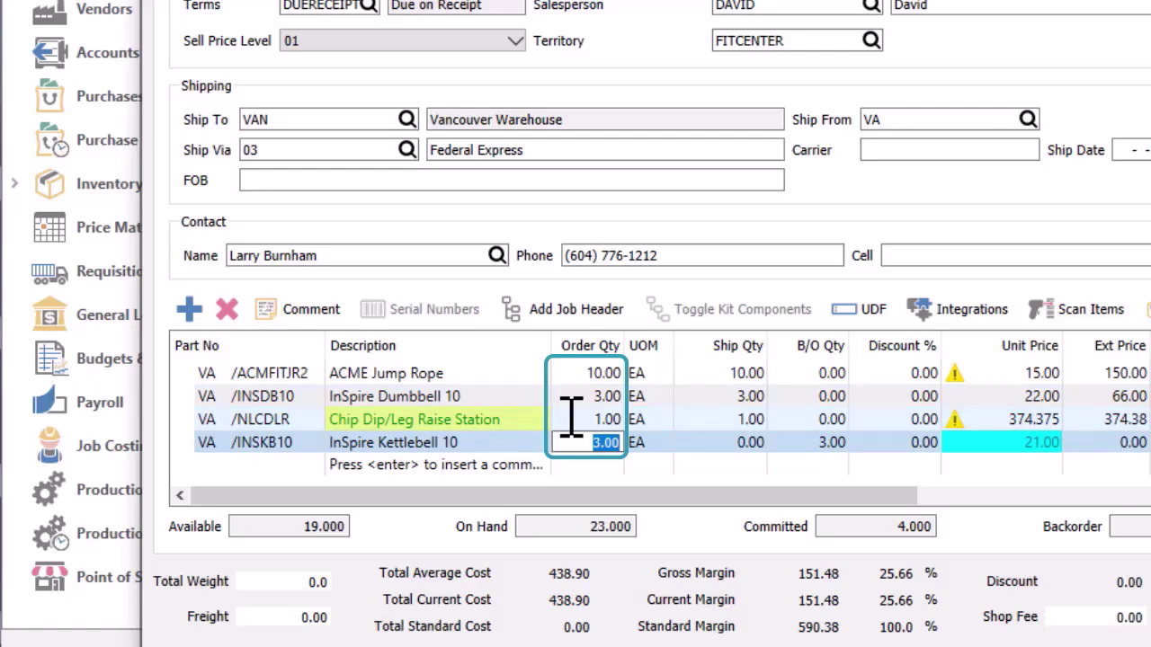
key(Down)
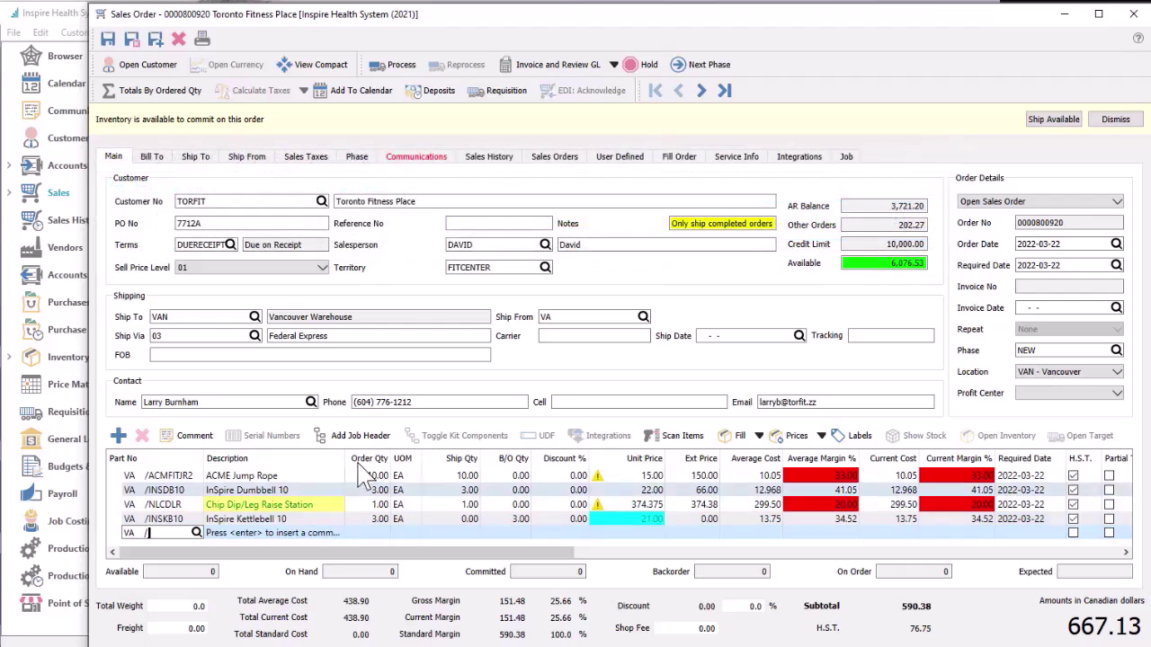
click(450, 164)
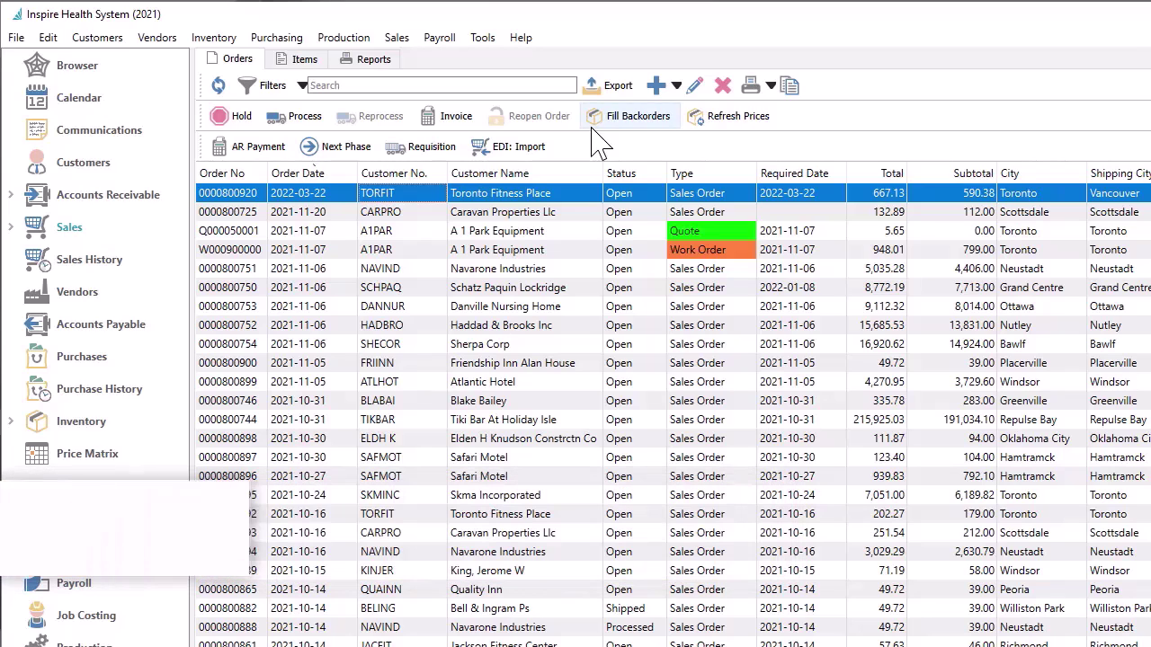
Add the Base Total column to the Orders list
right_click(576, 174)
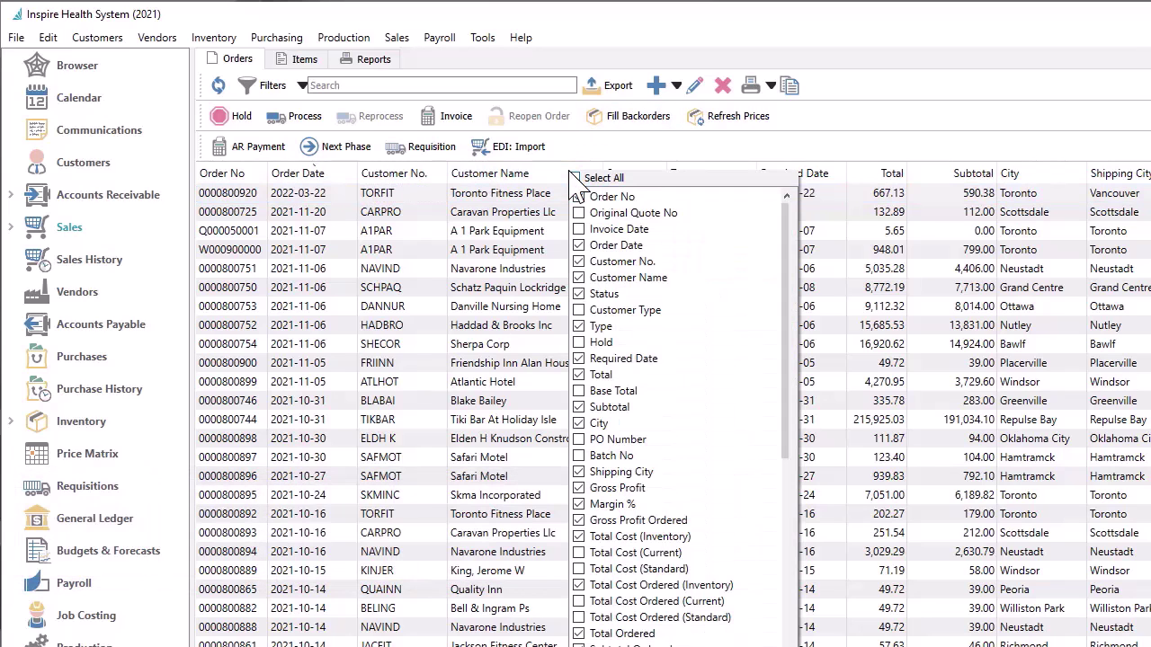
click(580, 395)
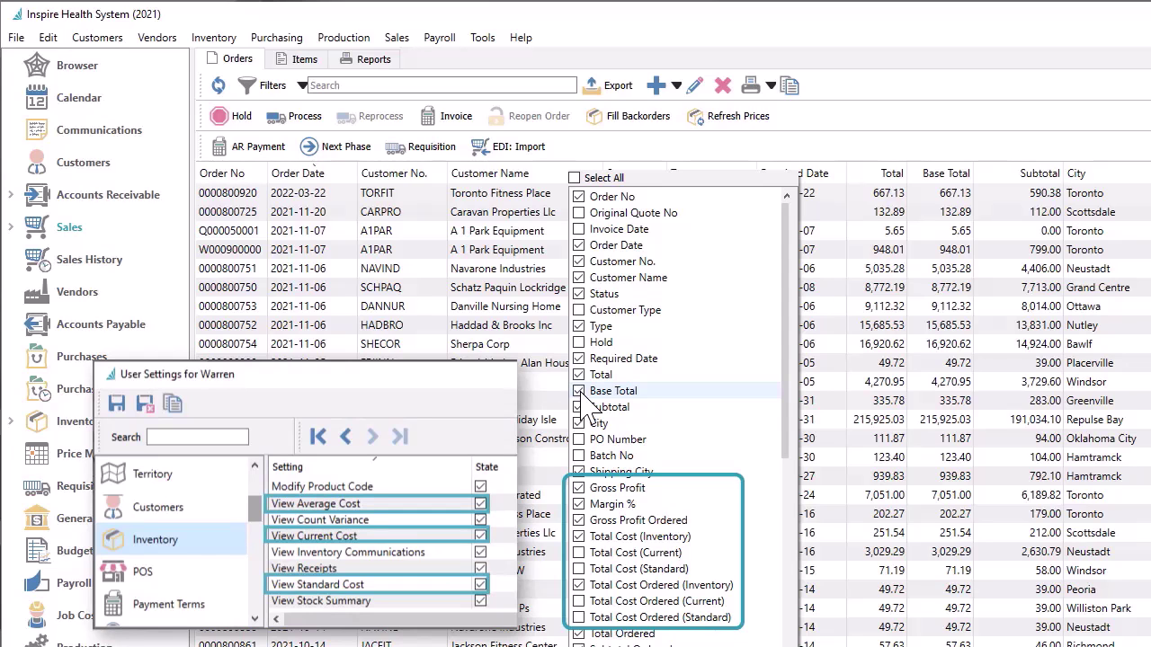
click(609, 162)
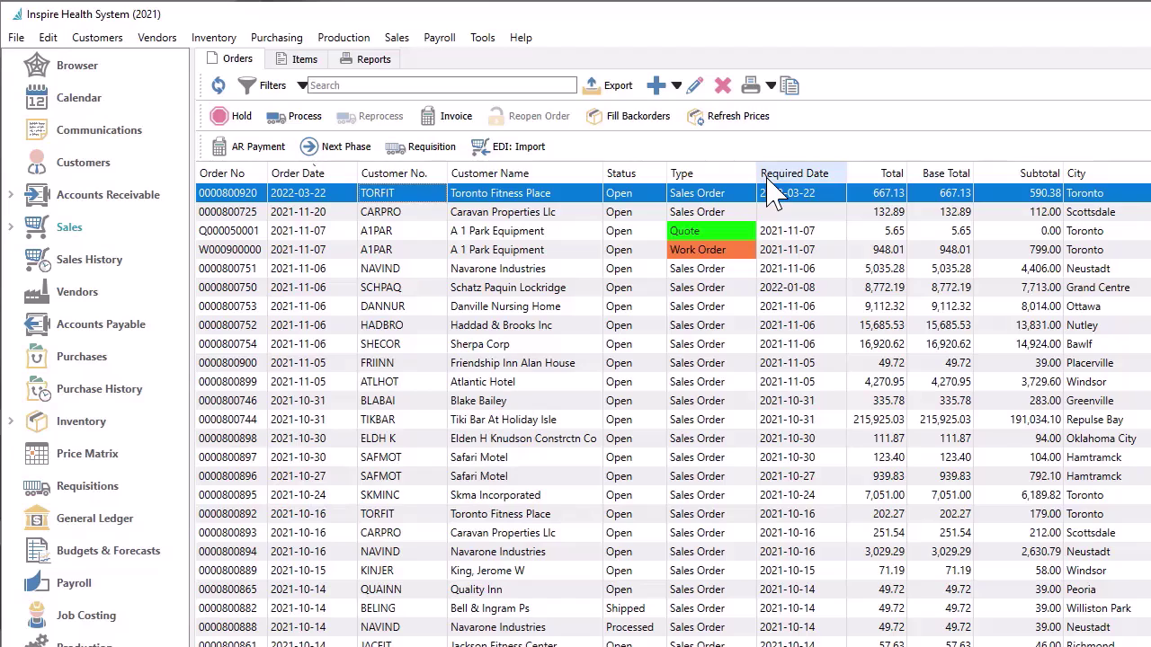
Place Required Date beside Order Date, try its sorts, then sort by Customer No. ascending
drag(767, 187, 348, 191)
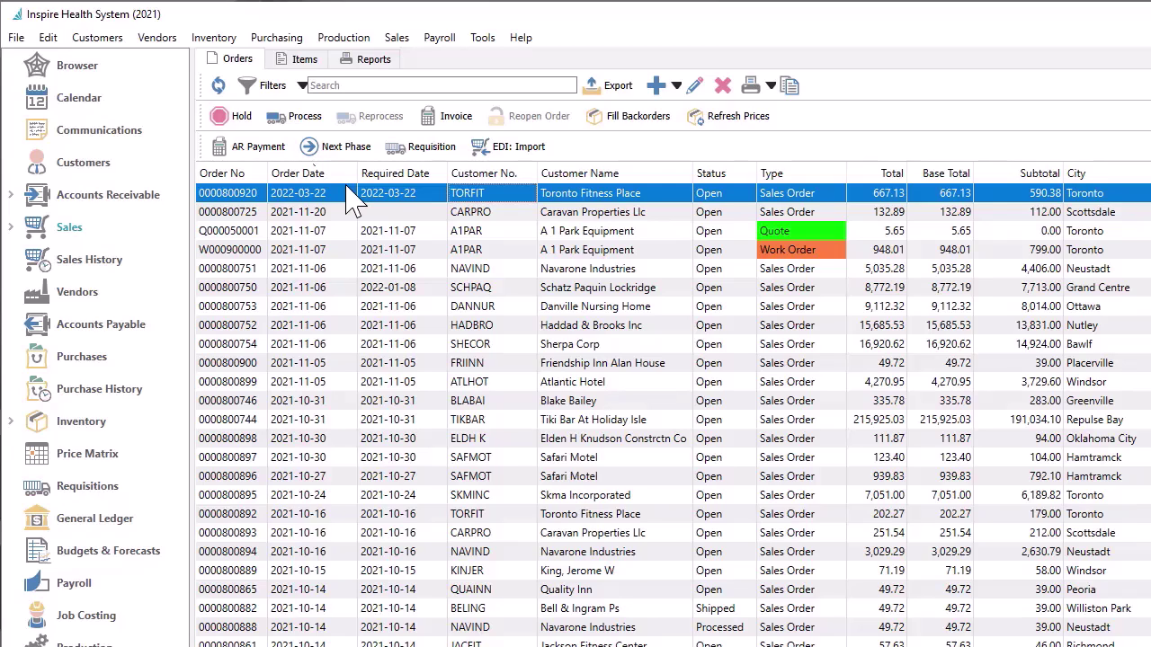
click(398, 175)
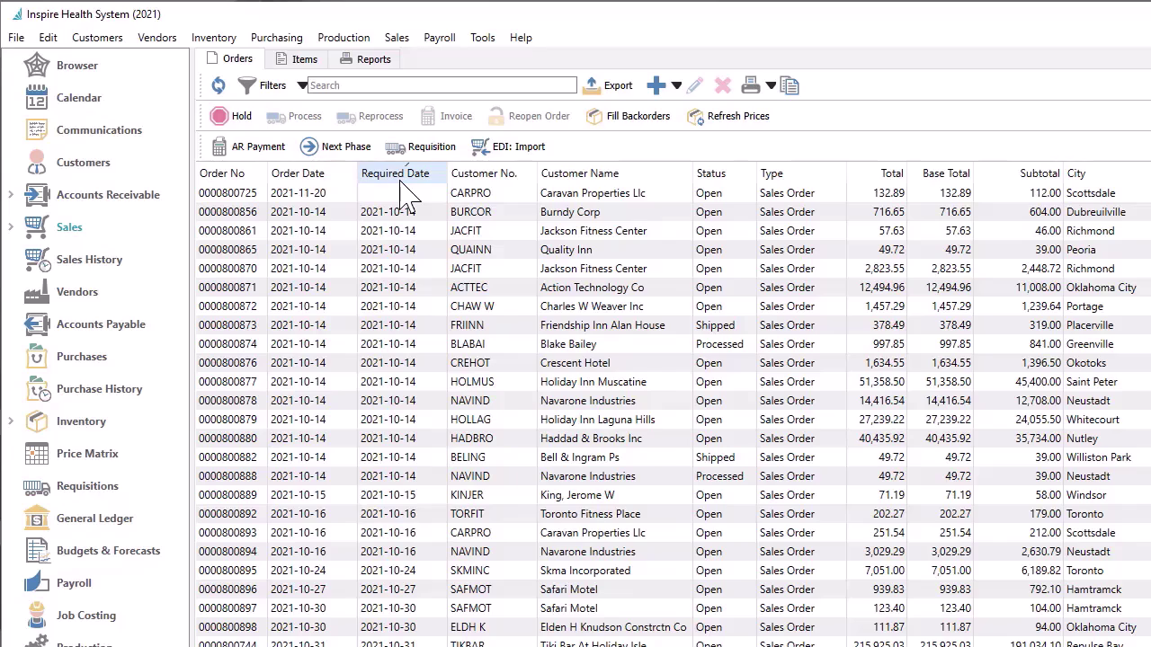
click(407, 169)
click(395, 174)
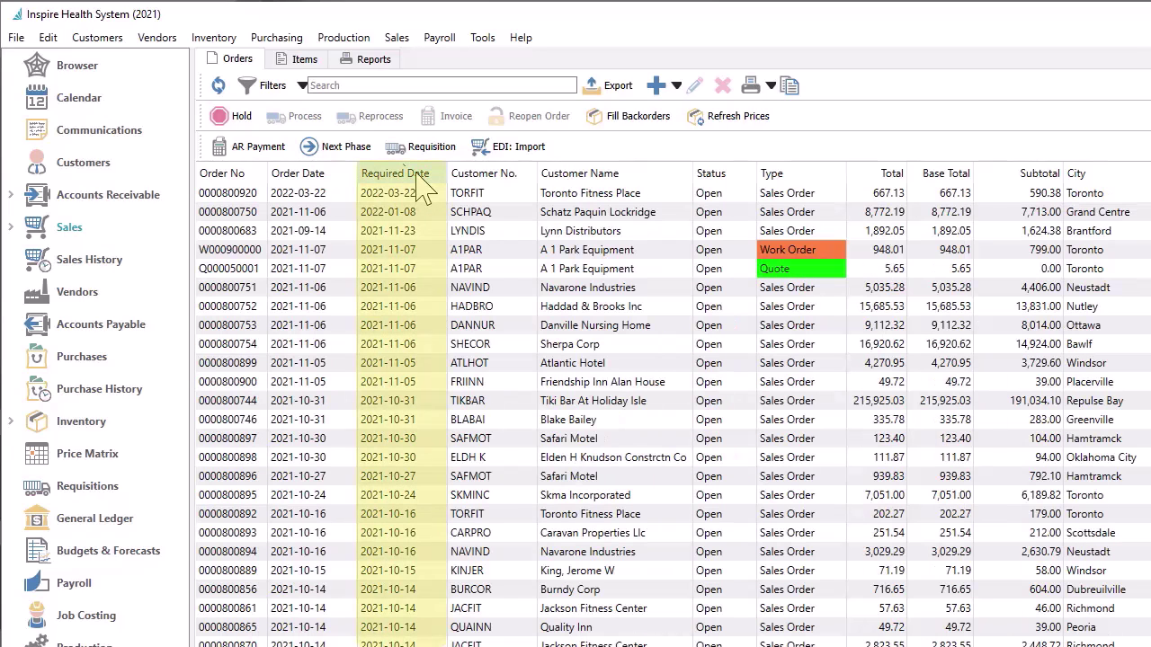
click(409, 171)
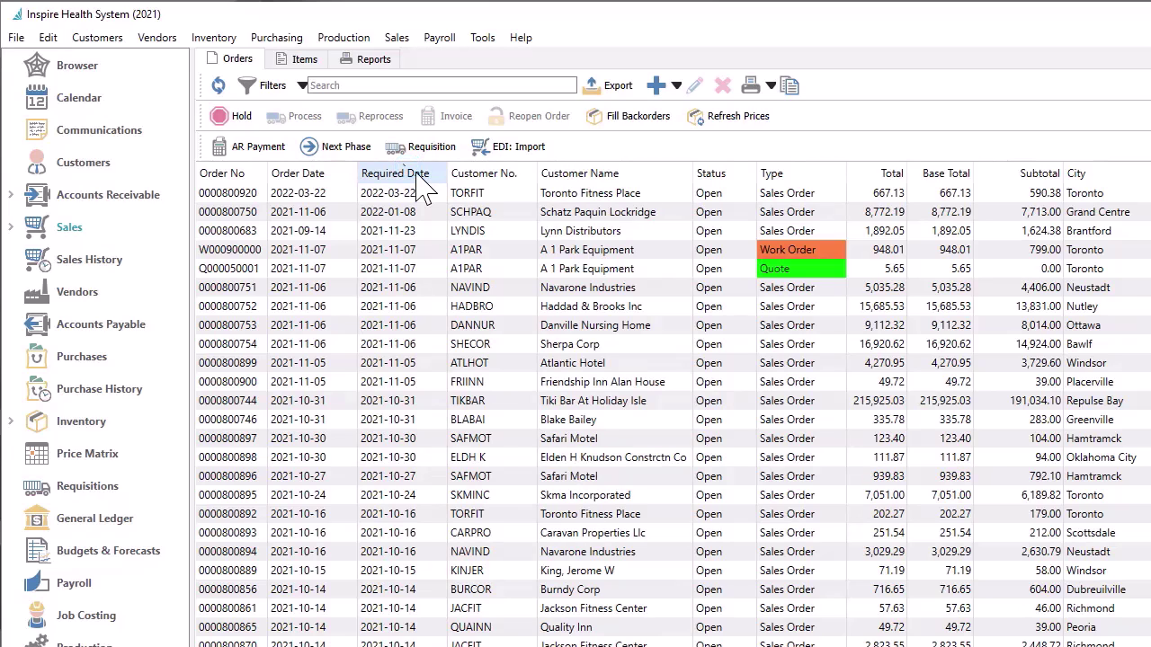
click(462, 173)
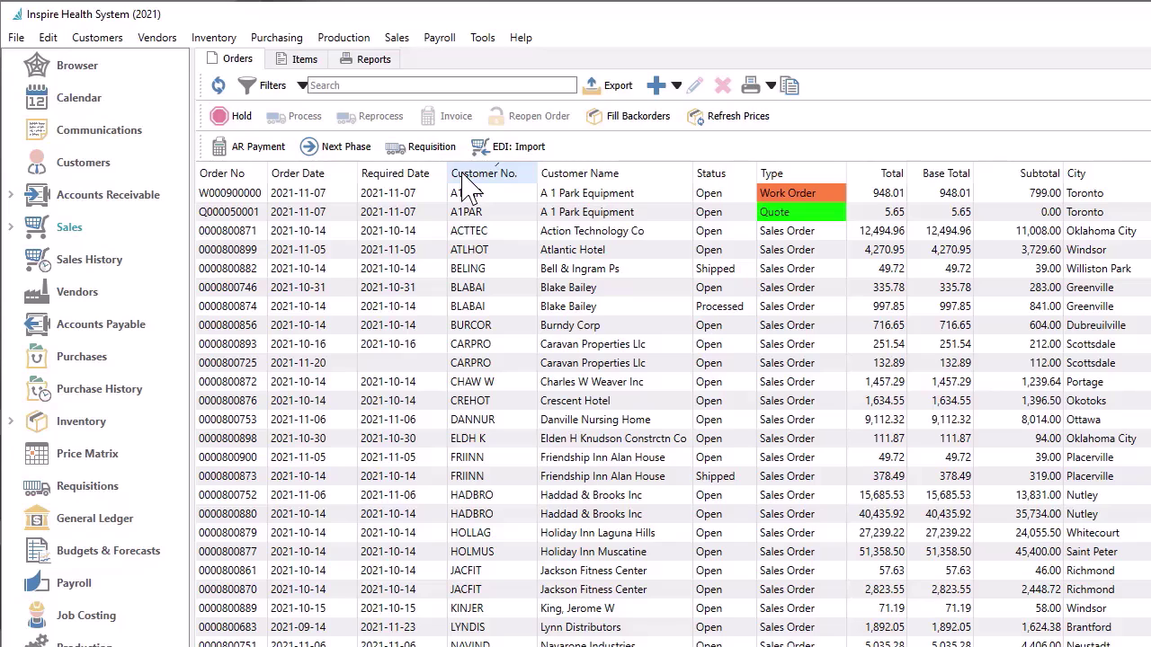
Select a row and type 'hol' to jump to the Holiday Inn Laguna Hills order
click(487, 231)
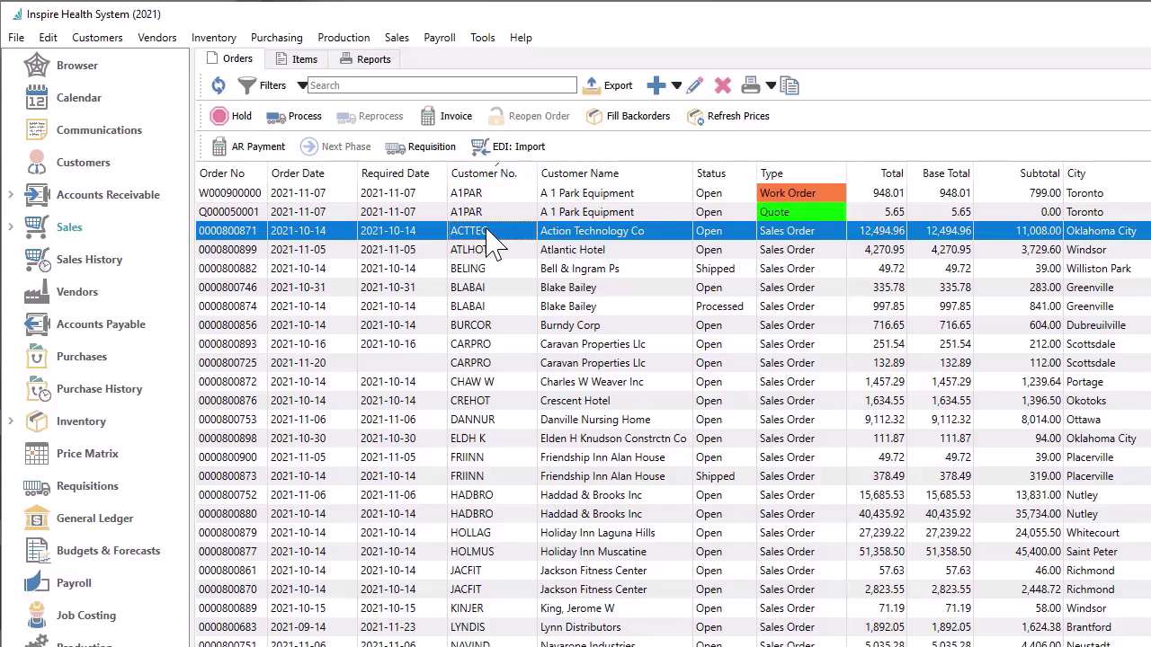
text(h)
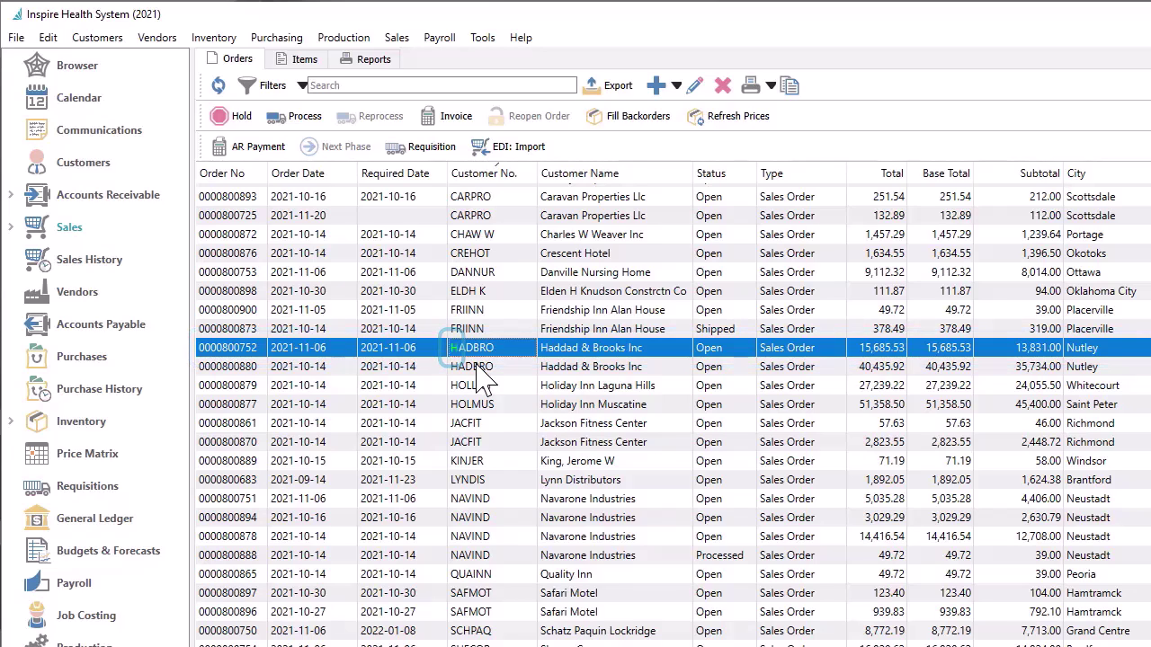
text(ol)
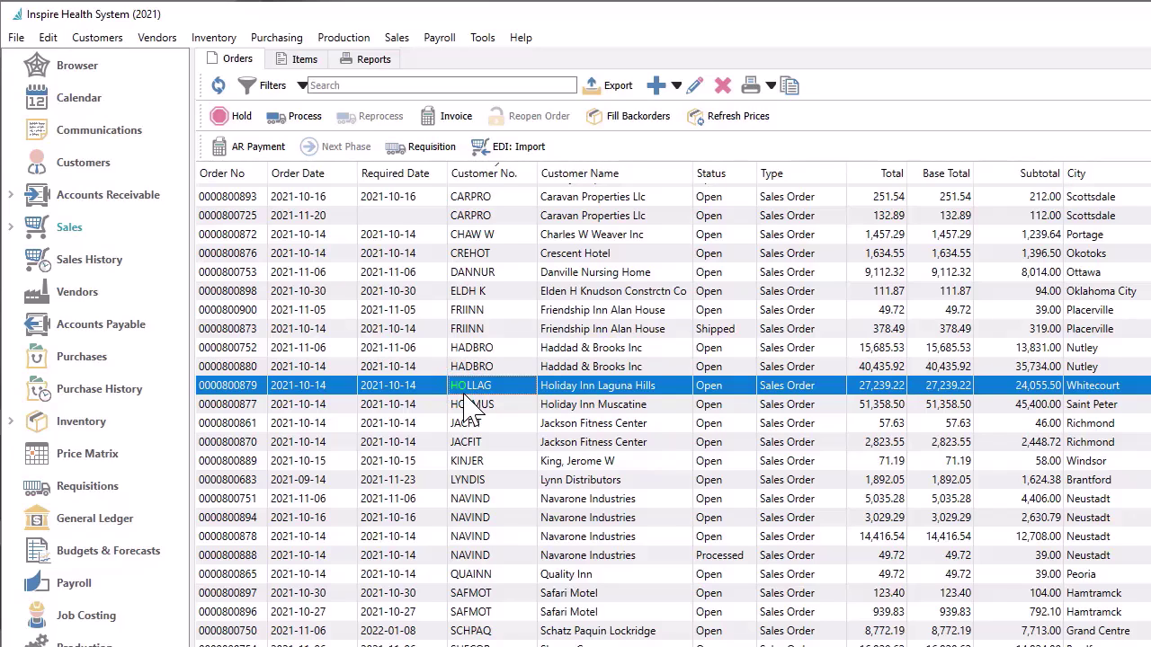
Sort by Total, select the Safari Motel, A 1 Park Equipment and Crescent Hotel orders, and view print options
click(865, 176)
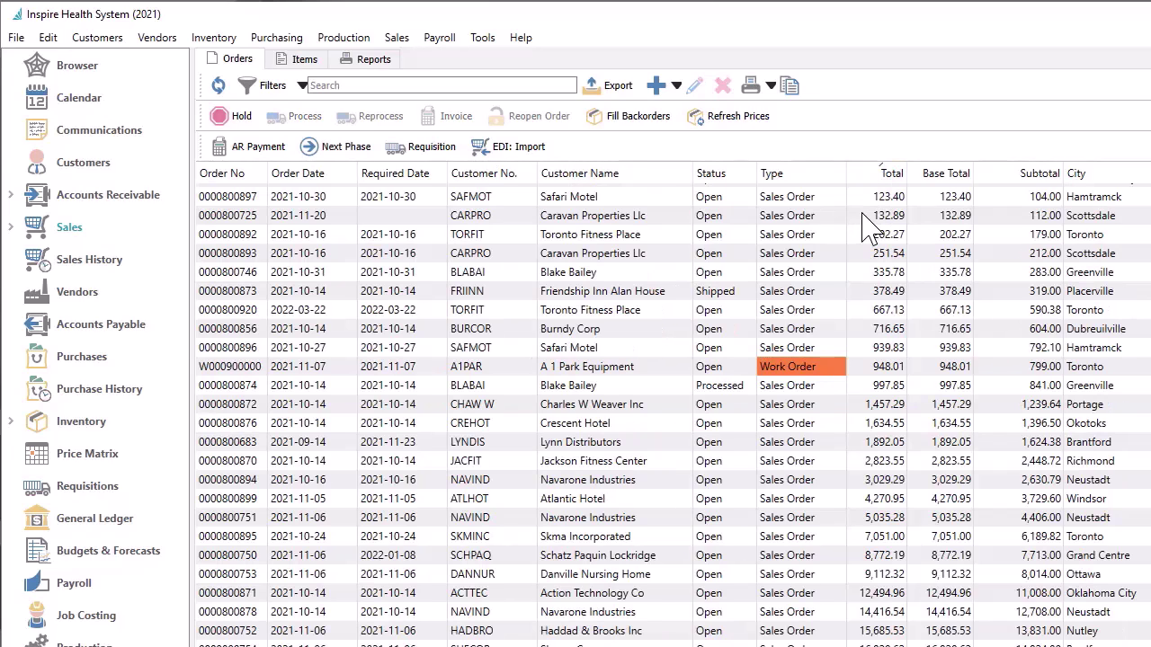
click(867, 220)
click(874, 348)
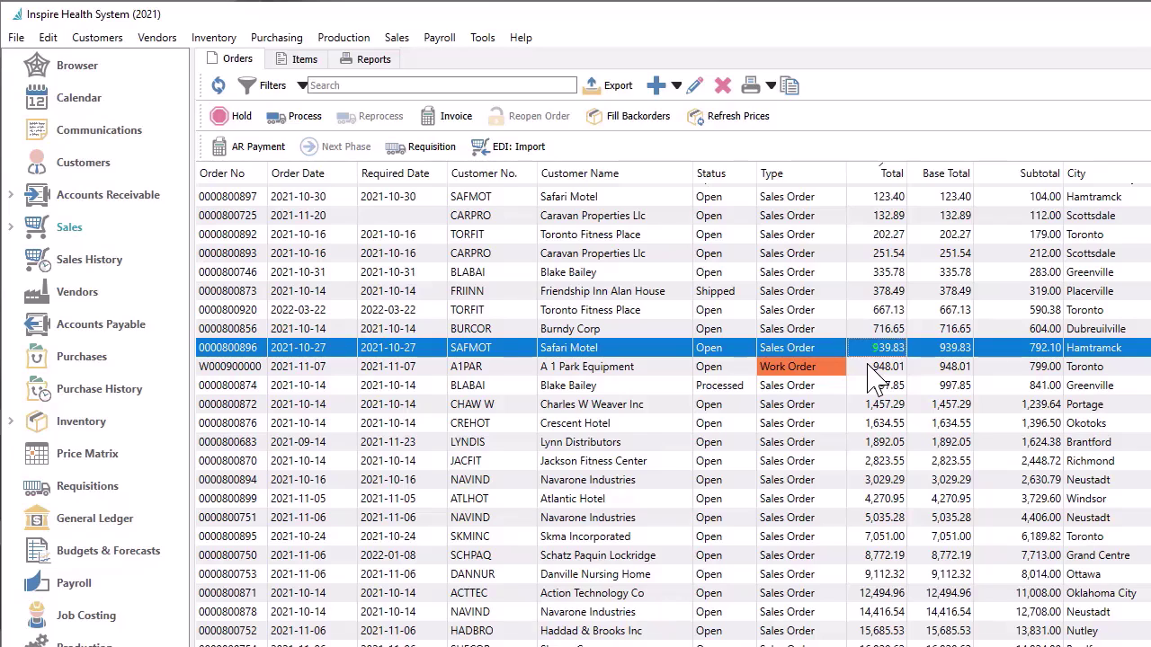
ctrl+click(869, 367)
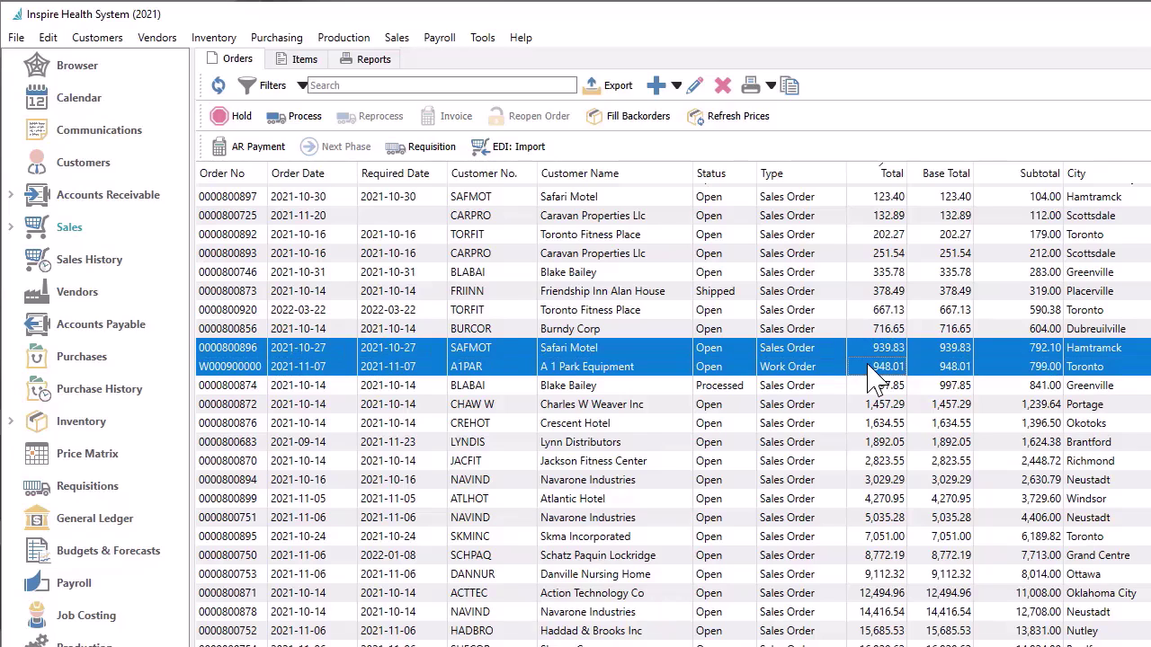
ctrl+click(865, 426)
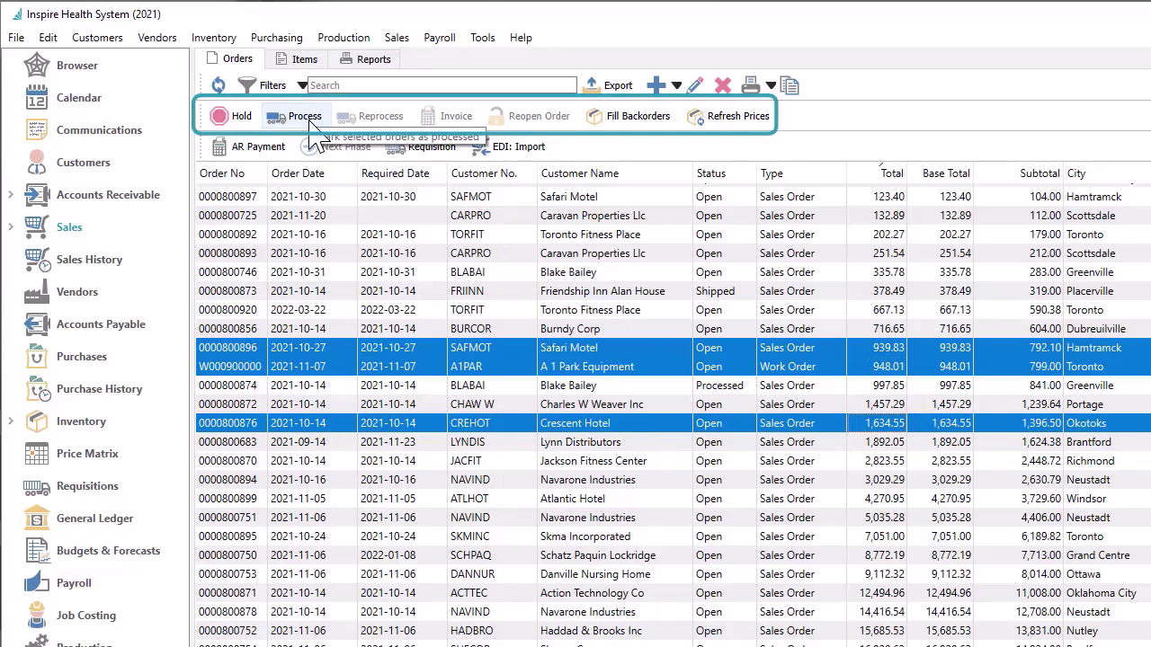
click(770, 85)
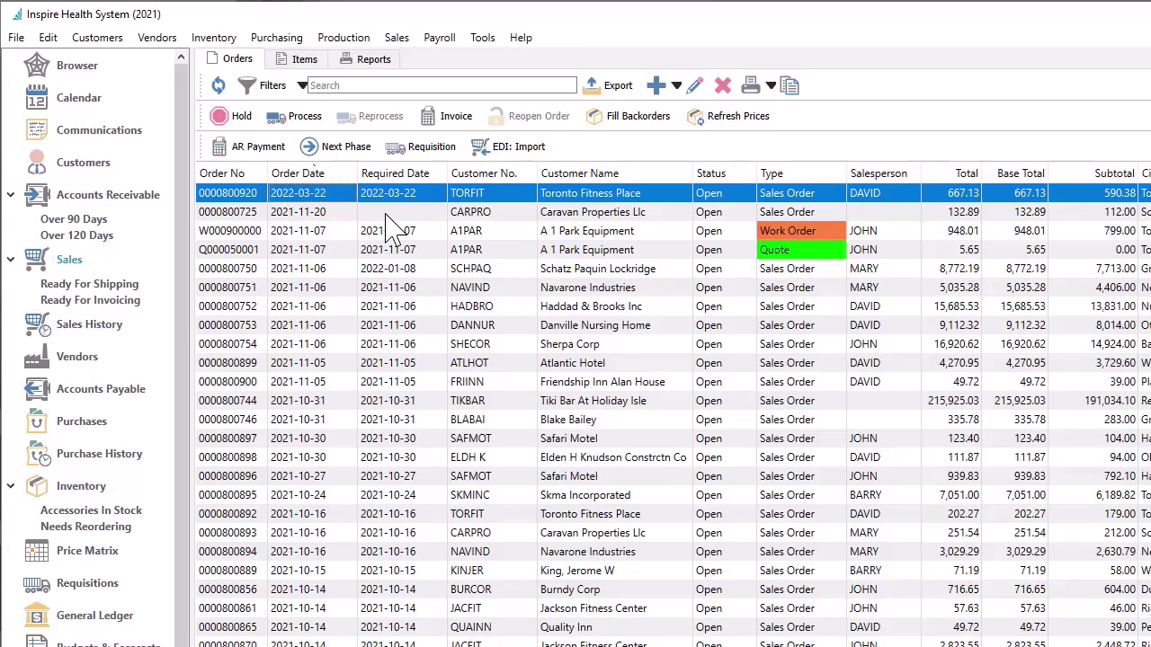
Filter the orders with the condition Base Total is greater than 5,000
click(280, 90)
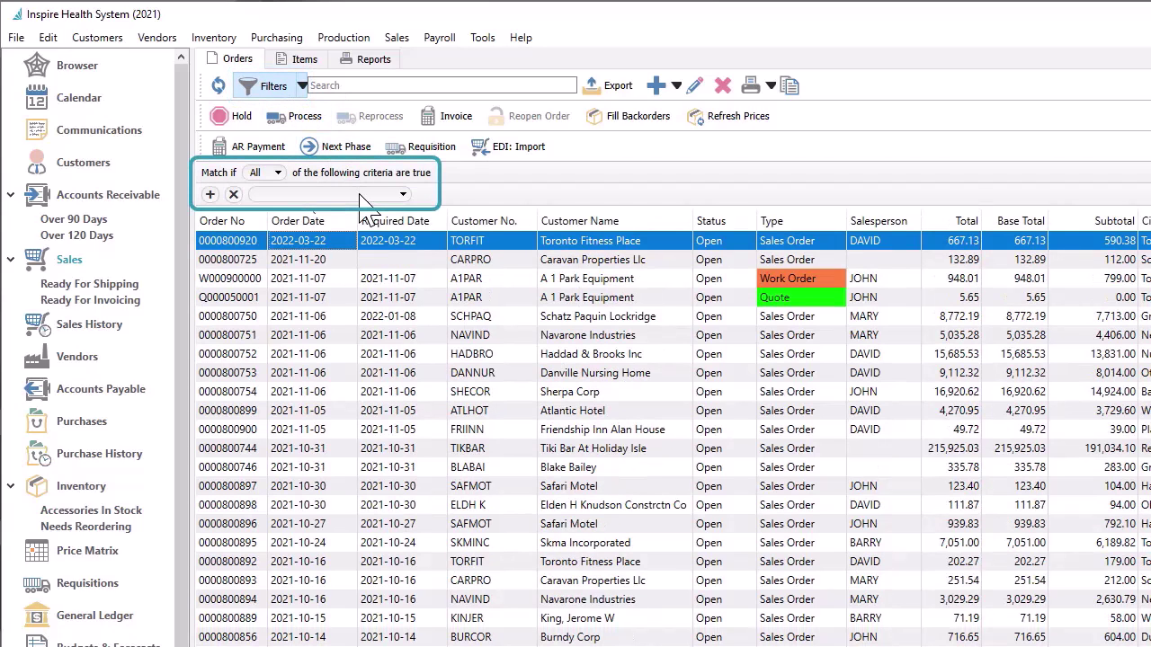
click(365, 195)
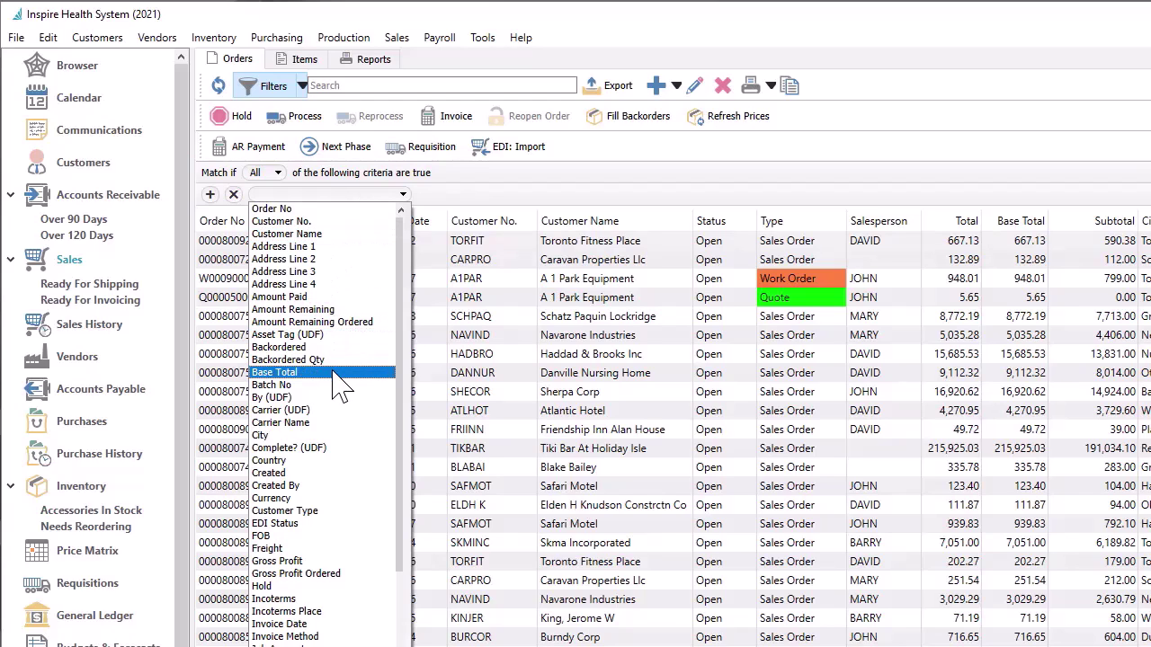
click(335, 372)
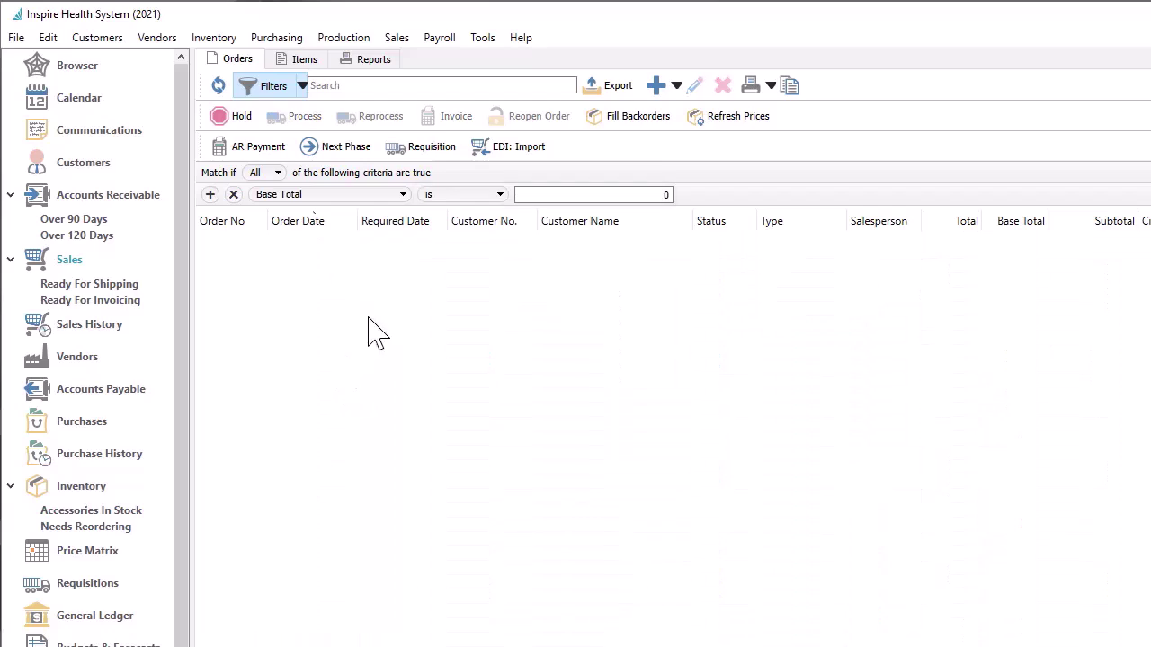
click(441, 196)
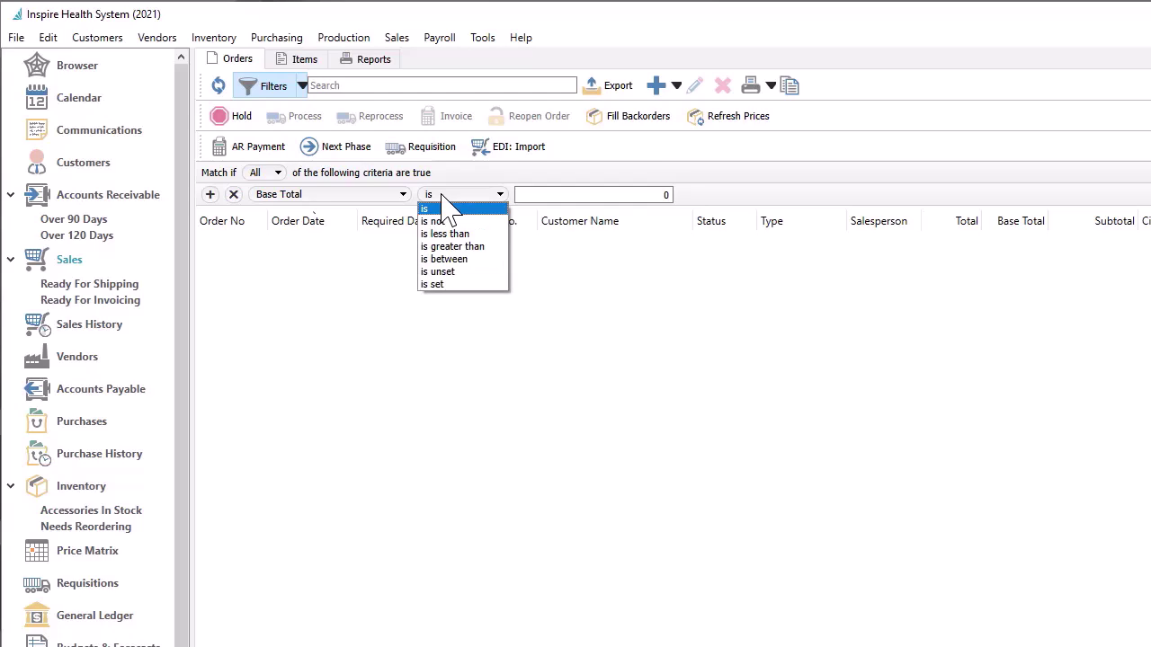
click(455, 251)
click(529, 194)
text(5,000)
key(Return)
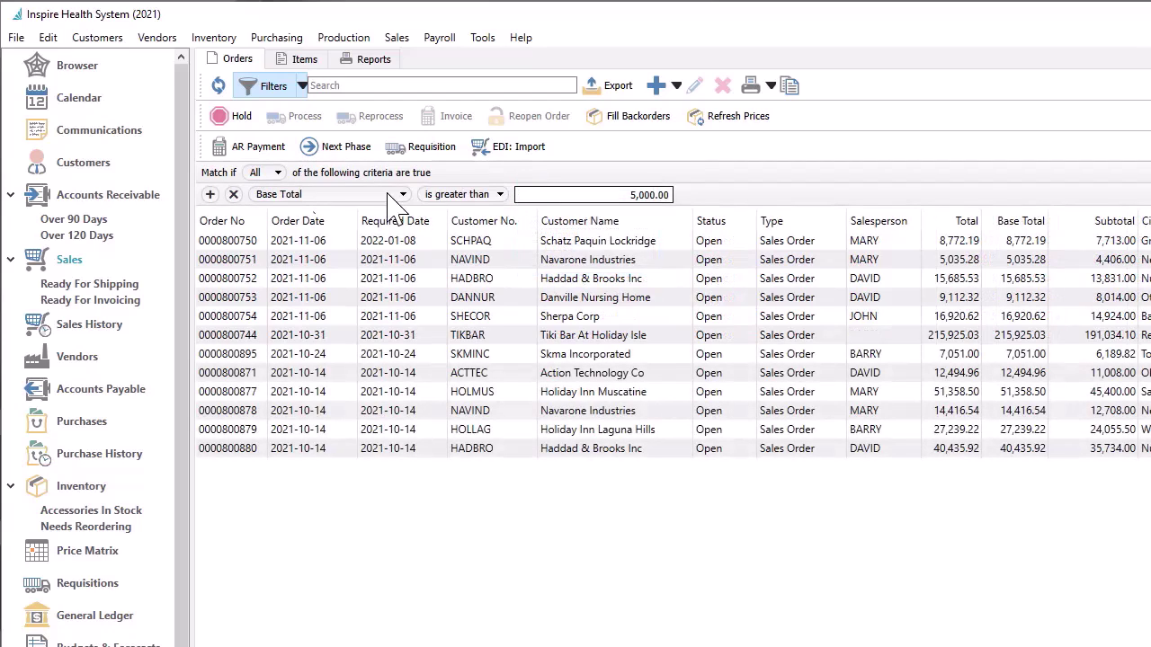
Add a second criterion matching Salesperson to the salesperson's code
click(210, 195)
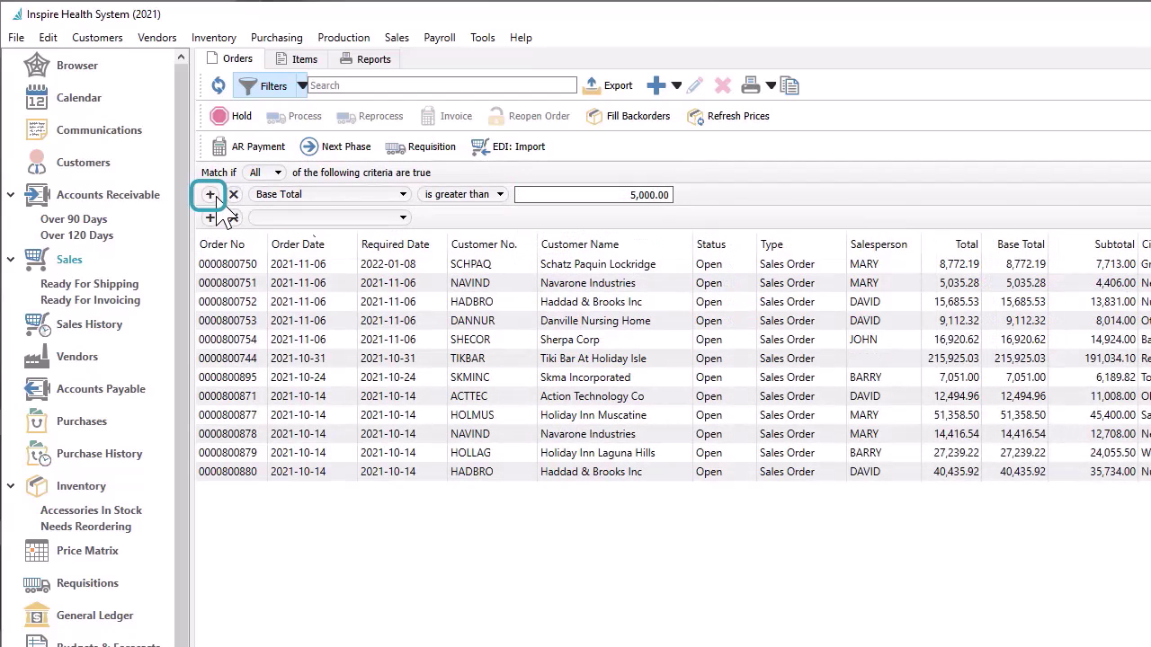
click(328, 218)
scroll(333, 314, down, 10)
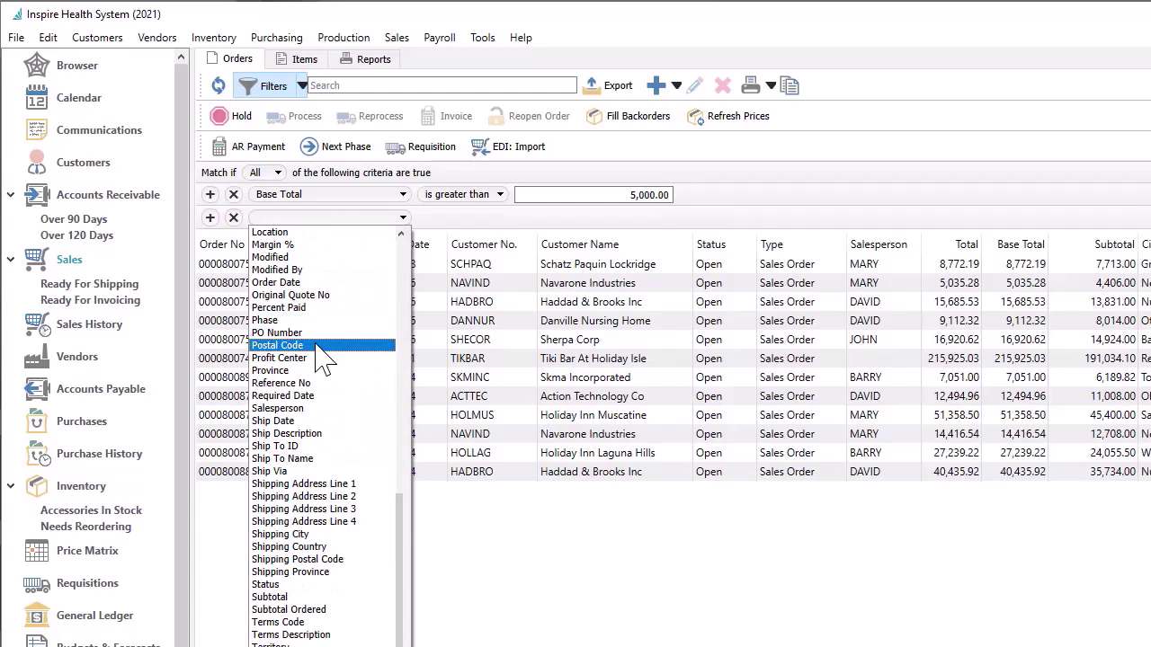
click(310, 410)
click(531, 218)
text(MARY)
key(Return)
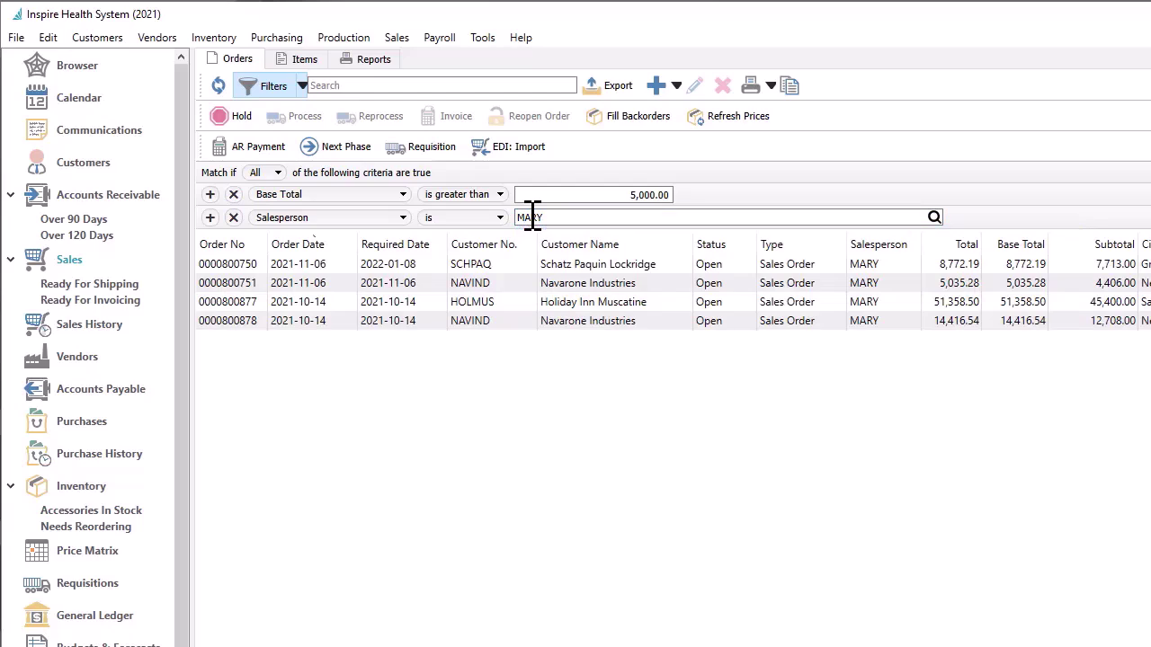
Switch Match if to Any, then back to All
click(275, 172)
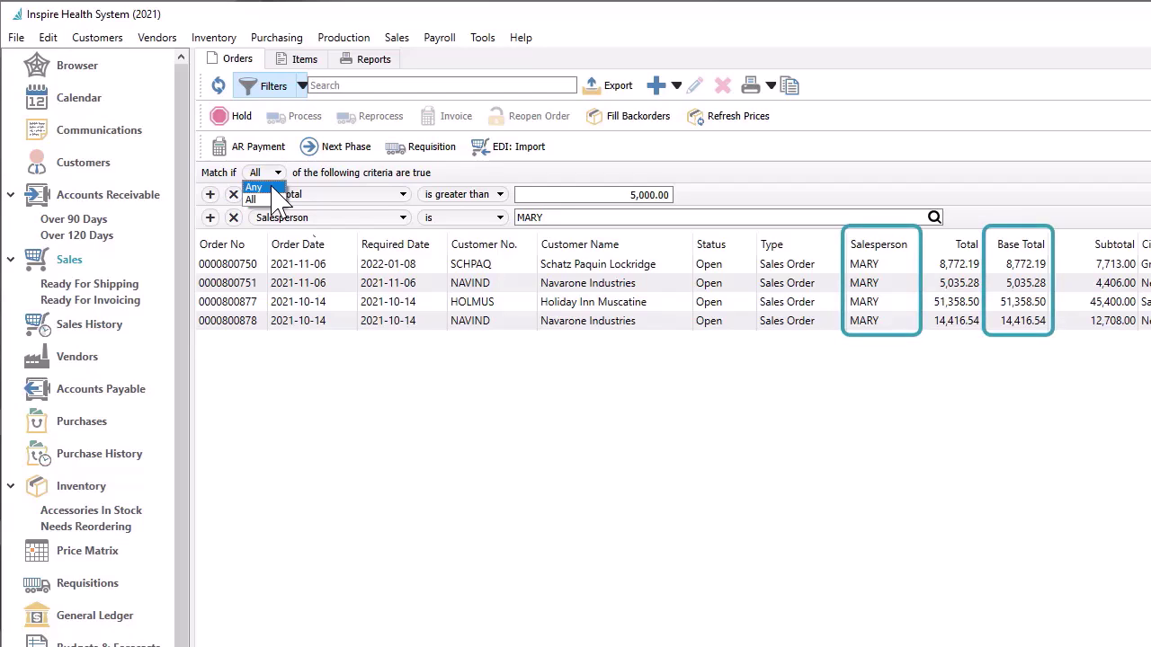
click(260, 187)
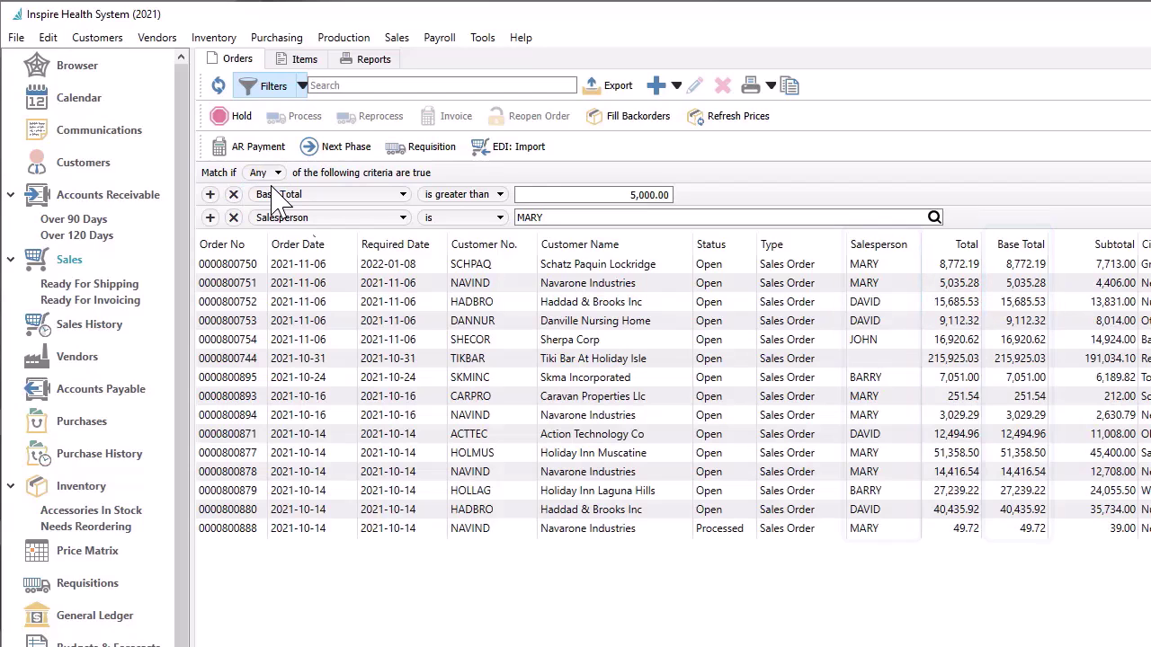
click(277, 172)
click(254, 199)
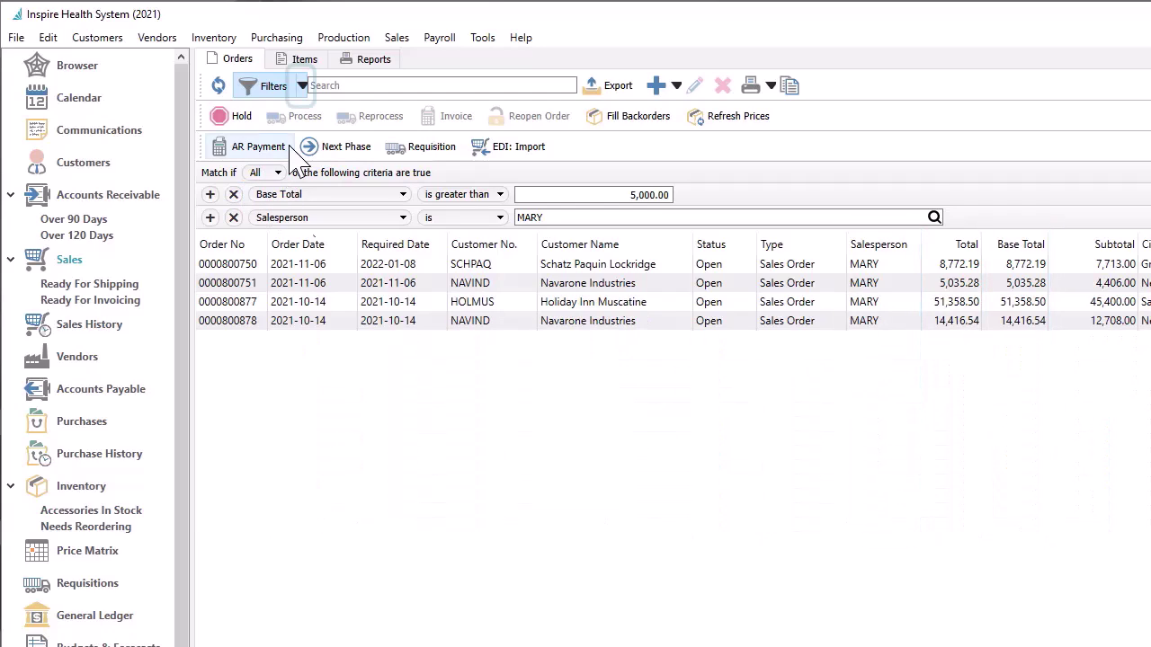
click(302, 85)
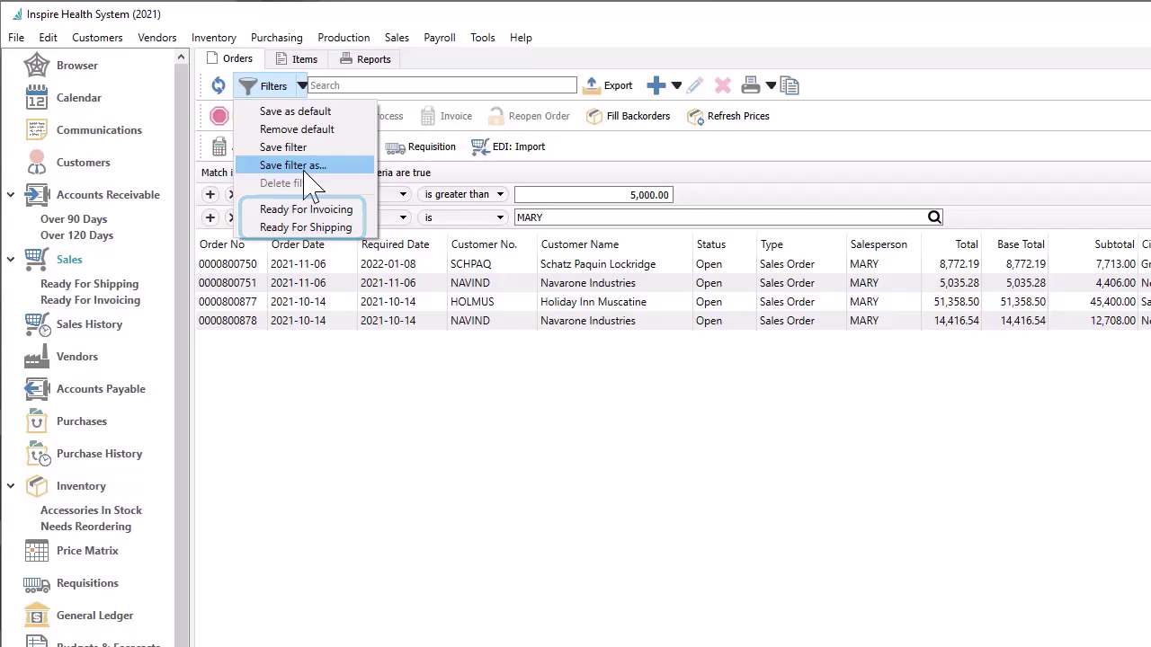
Save the filter named for the salesperson's large orders, shown in the module list with column state
click(312, 170)
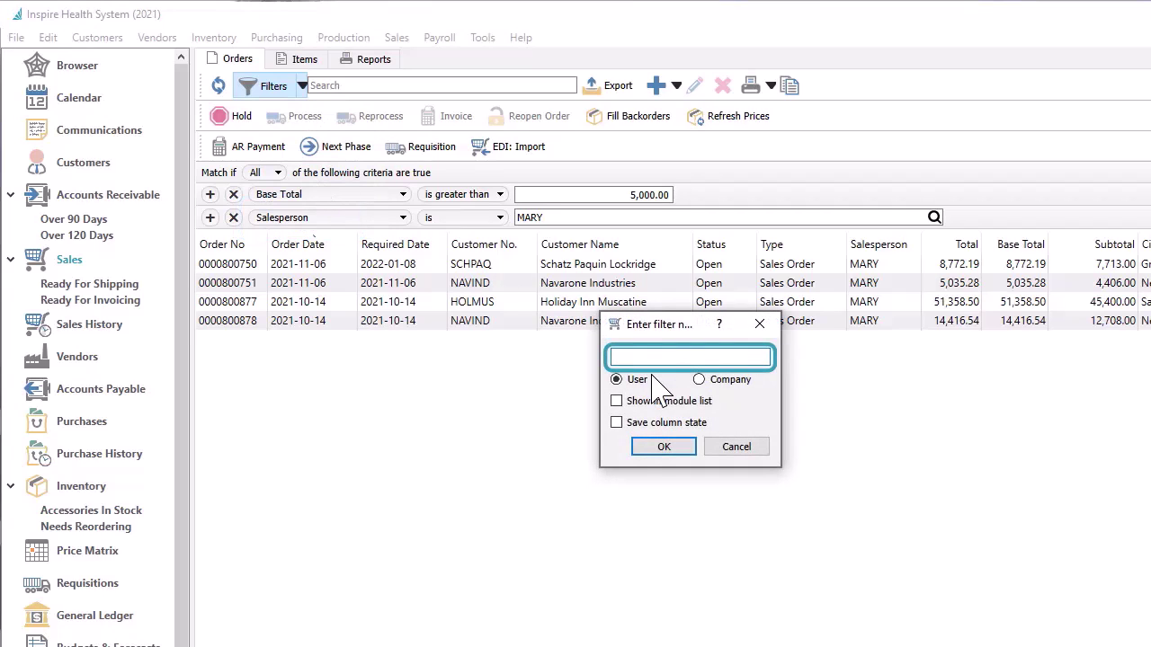
text(Mary's large orders)
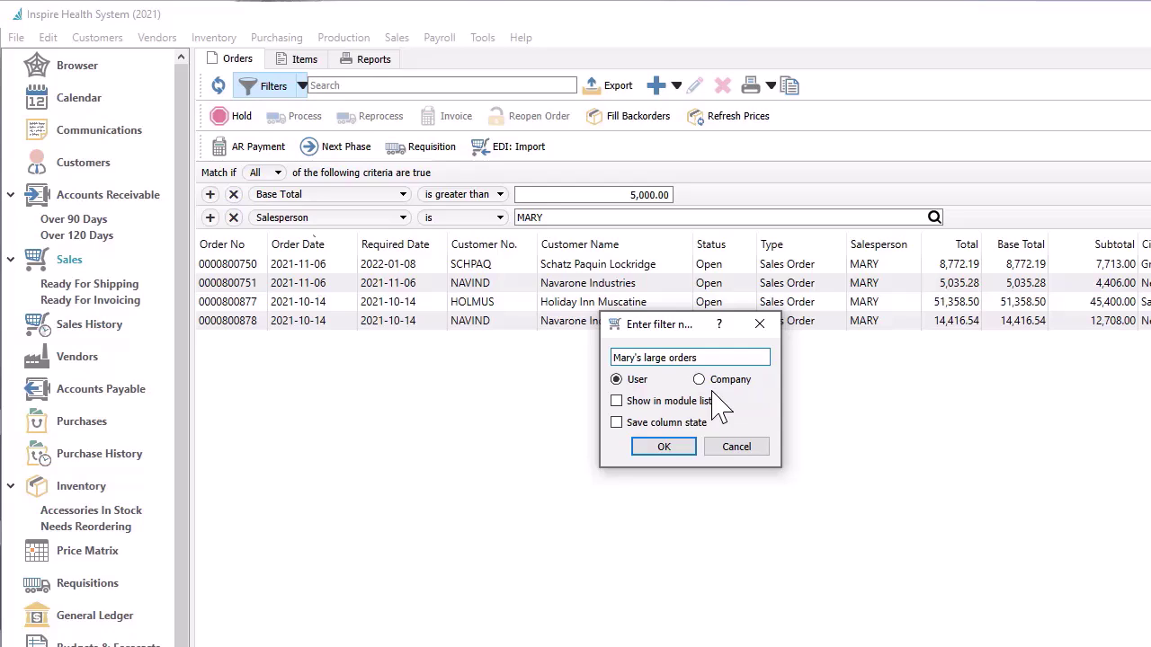
click(617, 401)
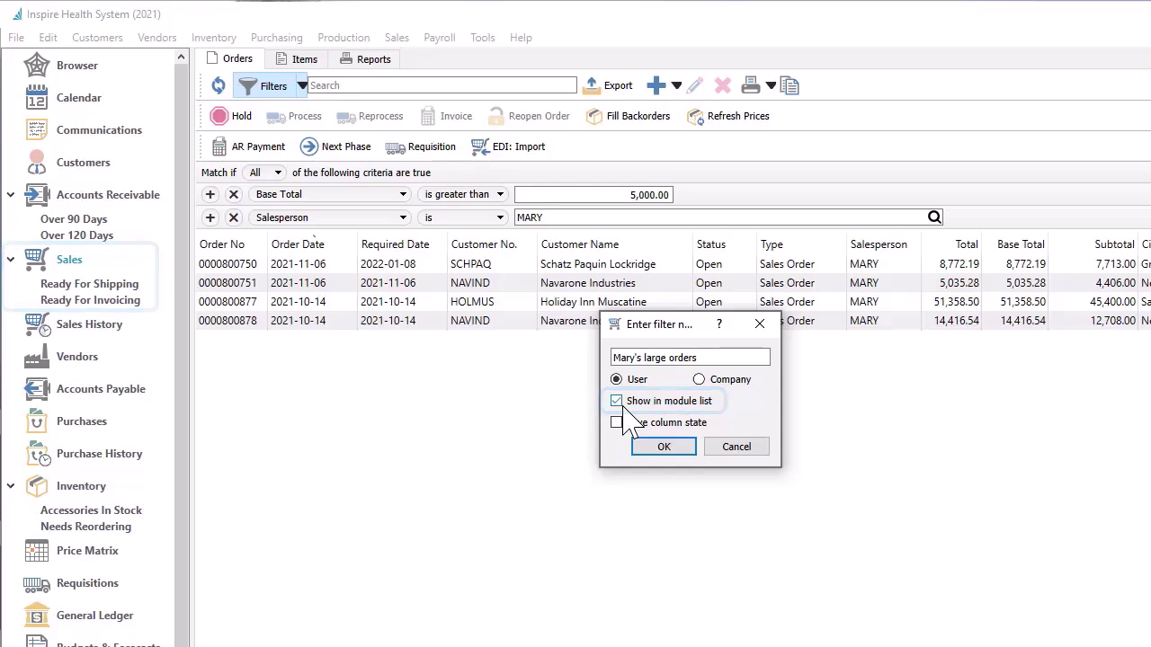
click(617, 423)
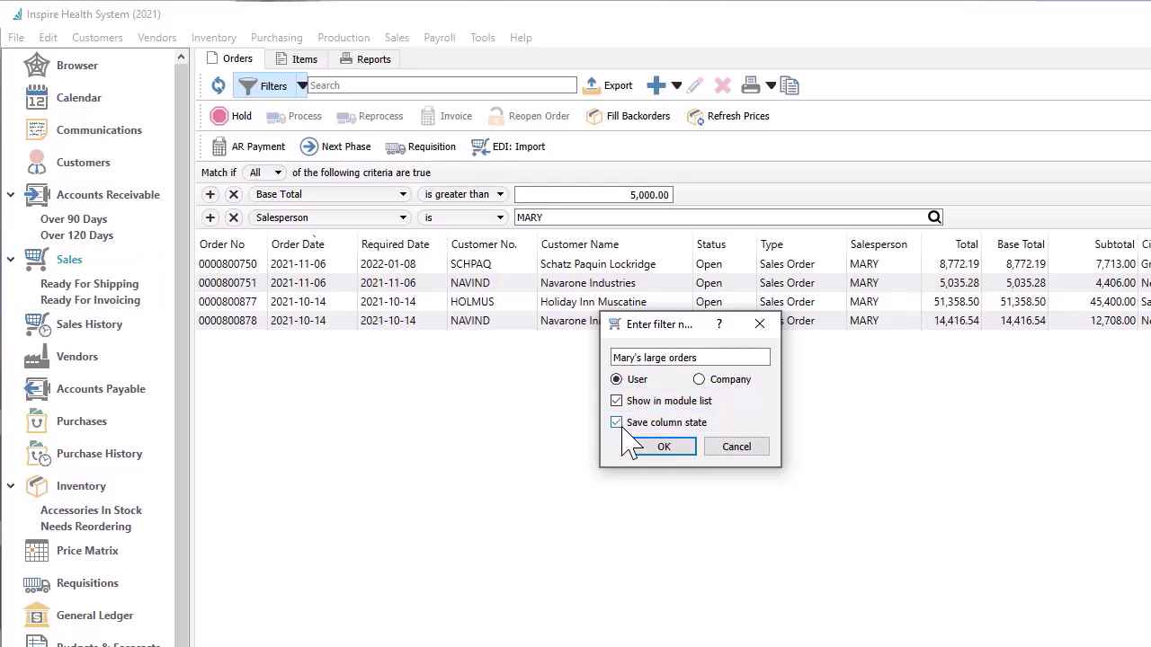
click(641, 446)
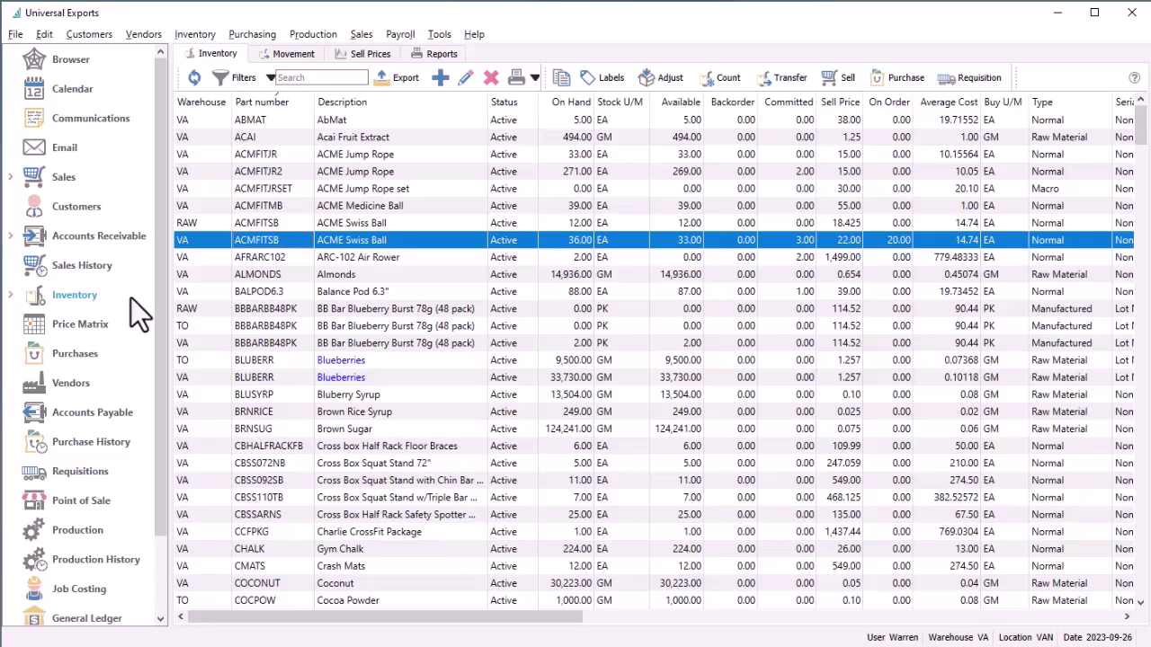
Open the ACMFITSB Swiss Ball record and review its prices, tax exceptions, UPCs and accessories, ending on Details
double_click(285, 245)
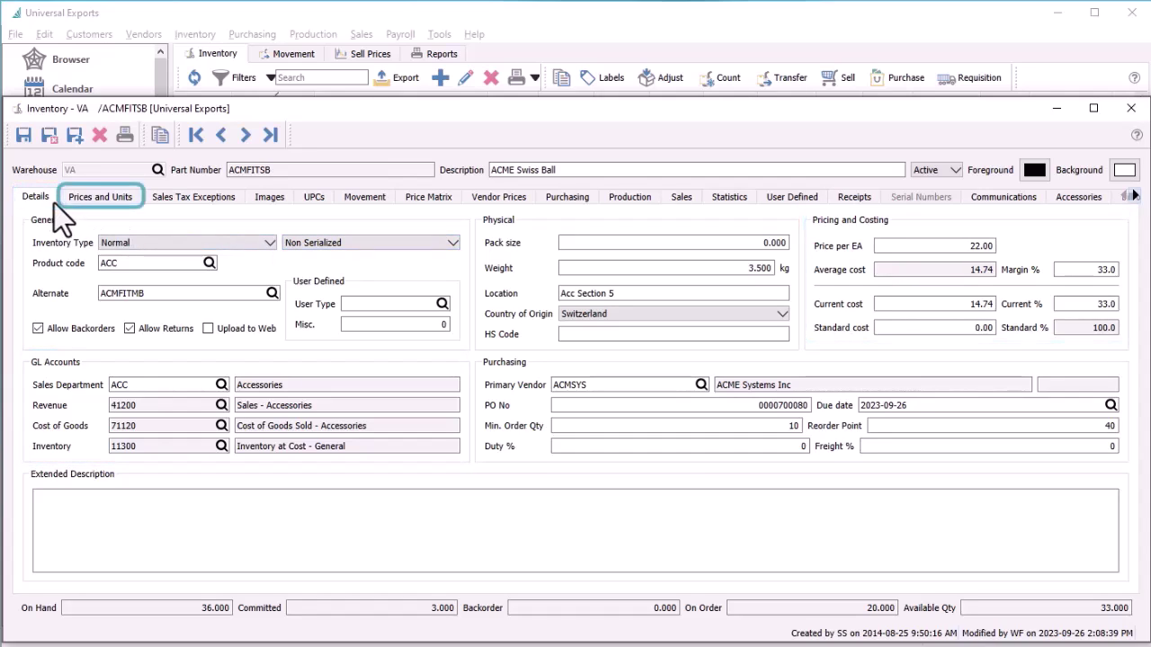
click(90, 204)
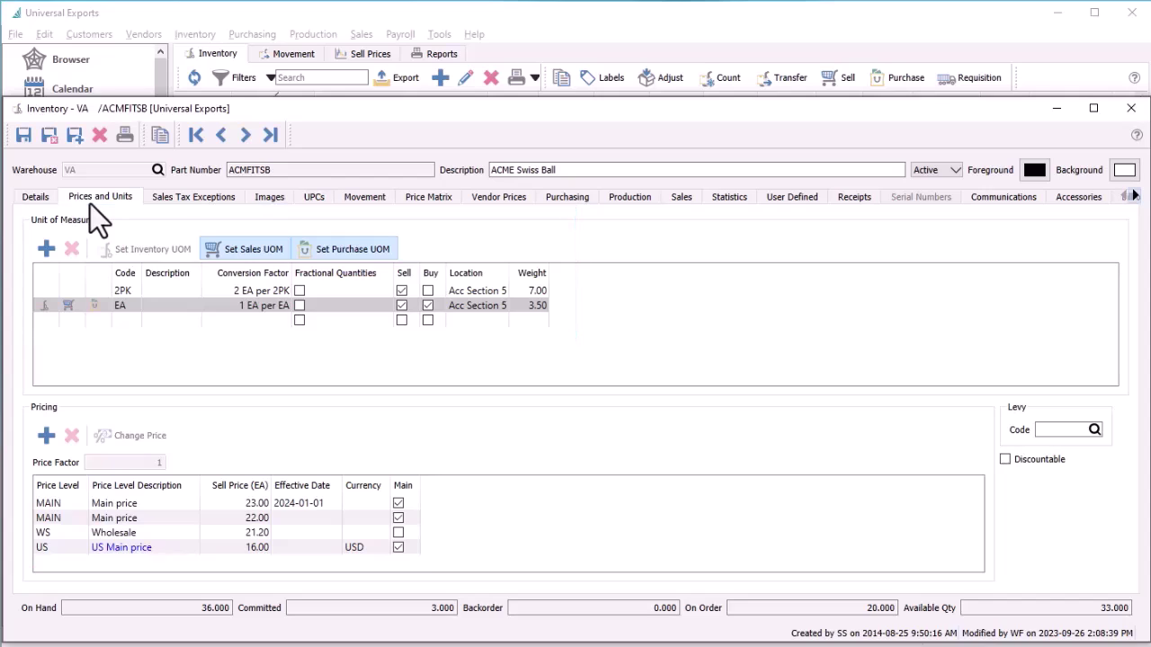
click(167, 203)
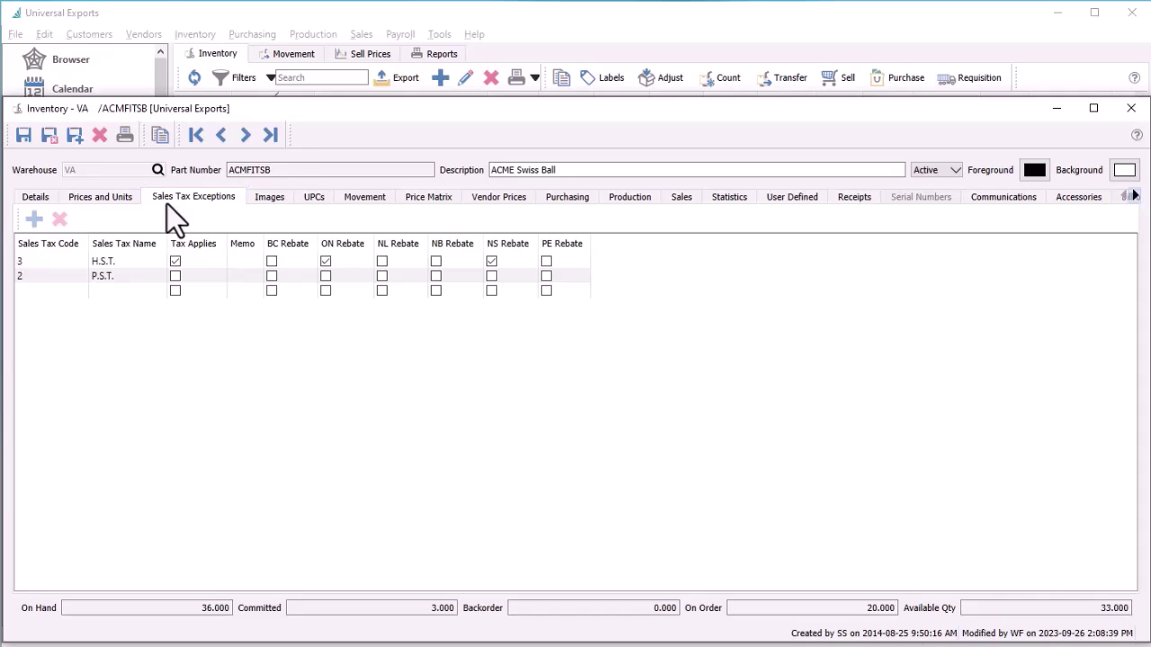
click(318, 202)
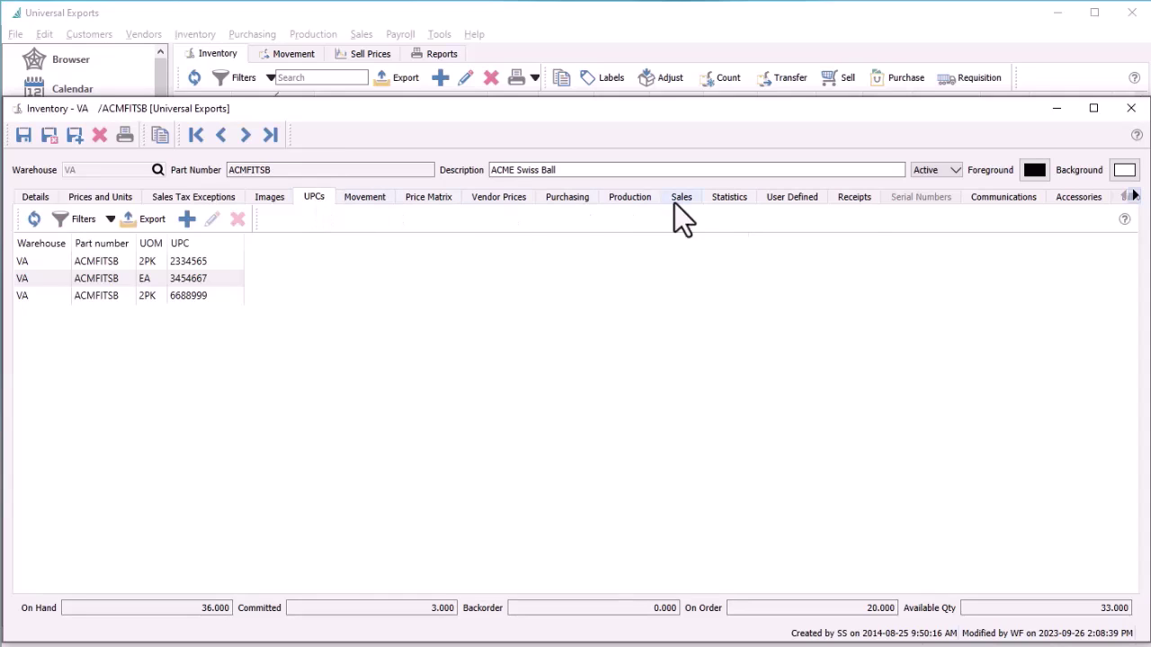
click(1054, 205)
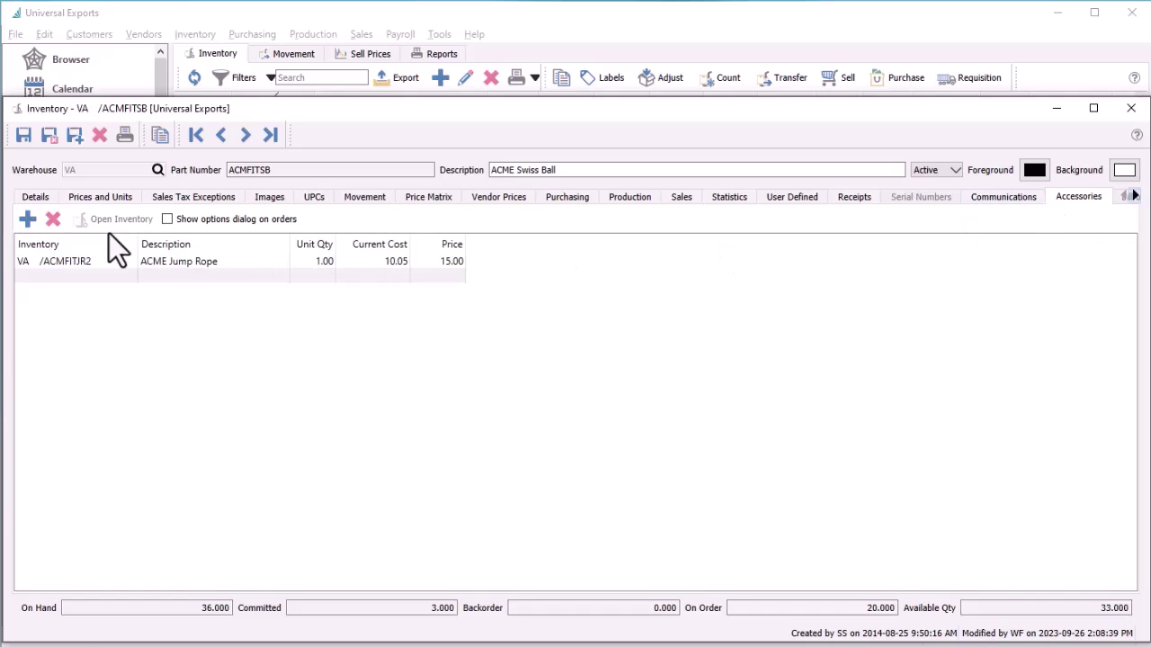
click(57, 205)
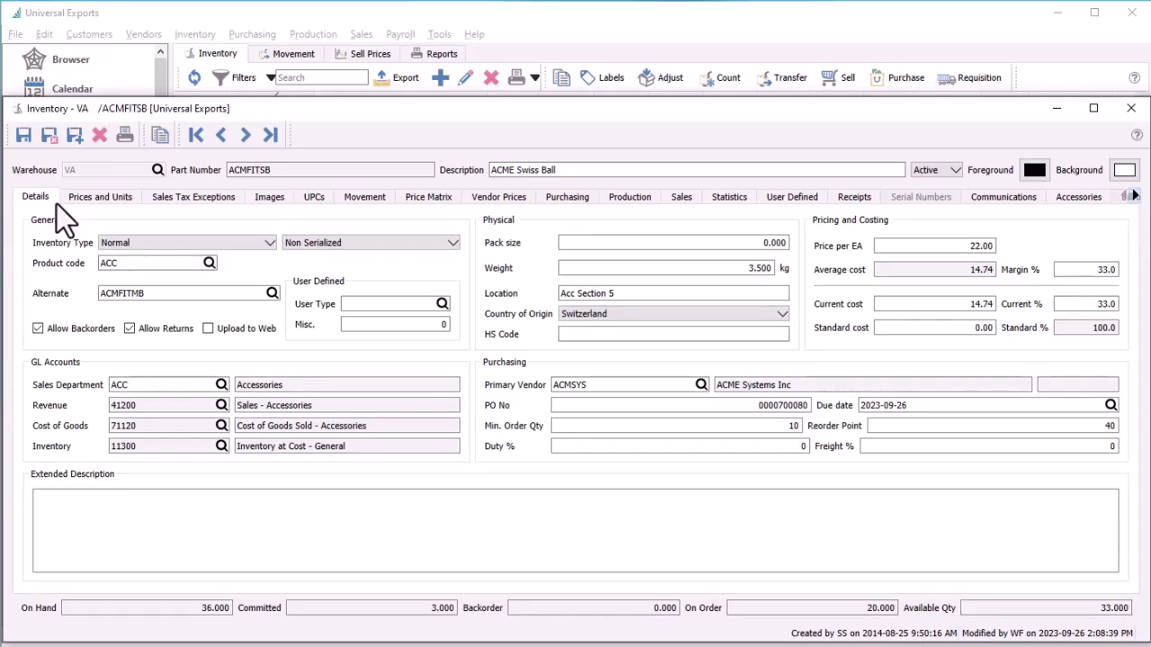
click(175, 242)
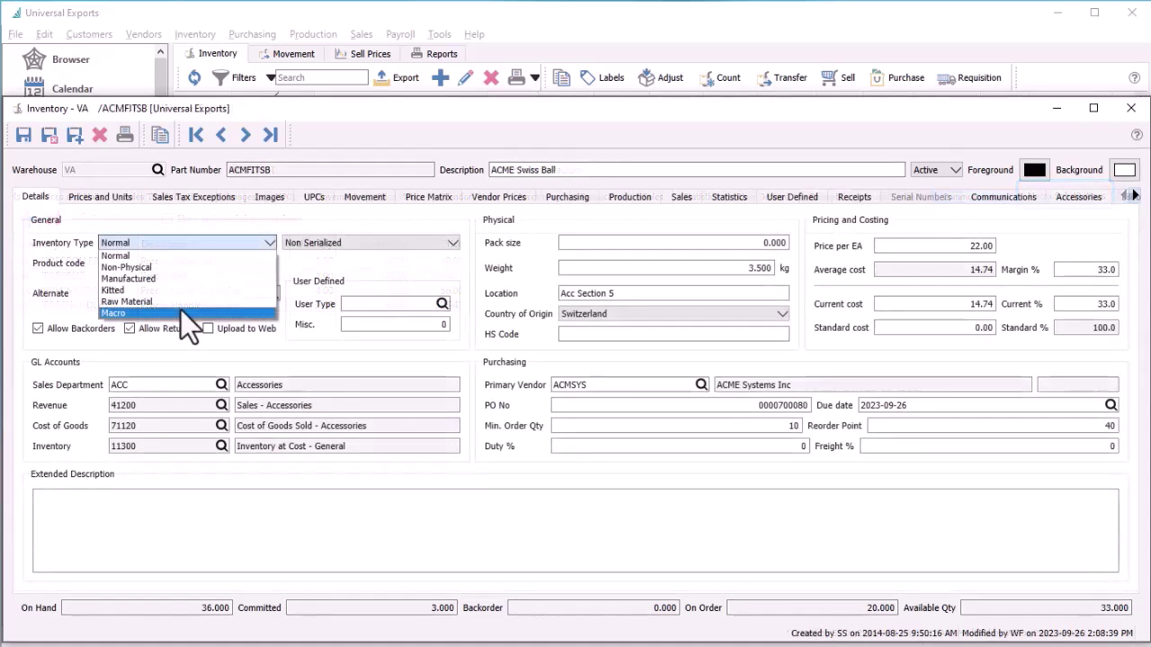
key(Escape)
click(399, 246)
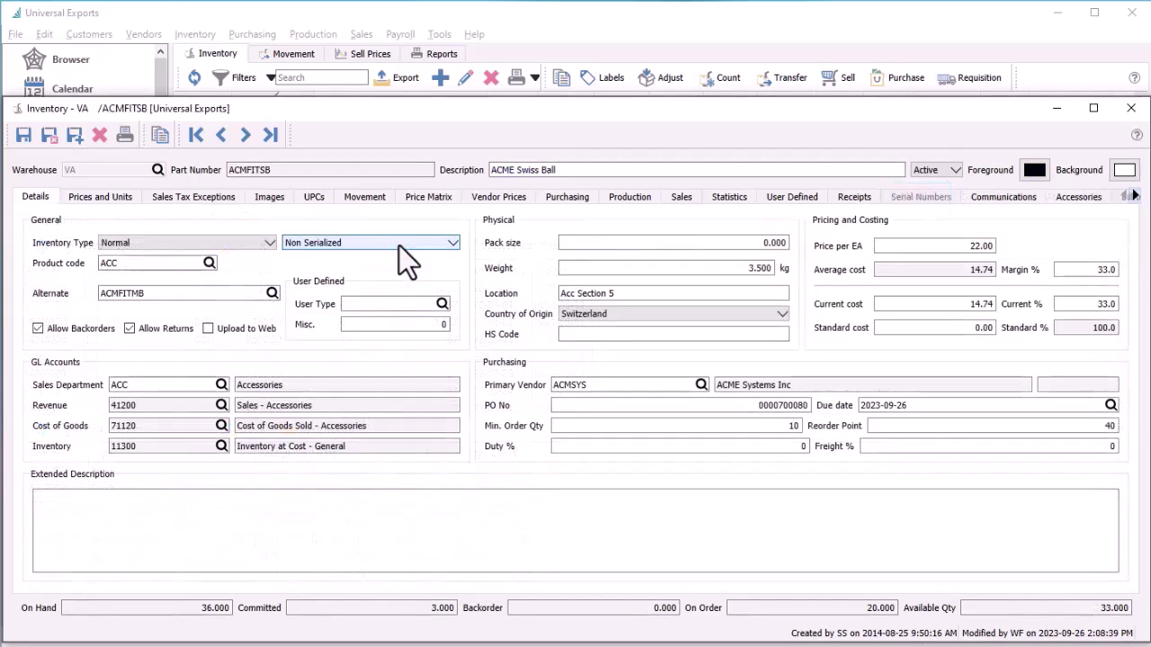
Cancel the item's label printing, then check its sales orders and stock movement history
click(597, 78)
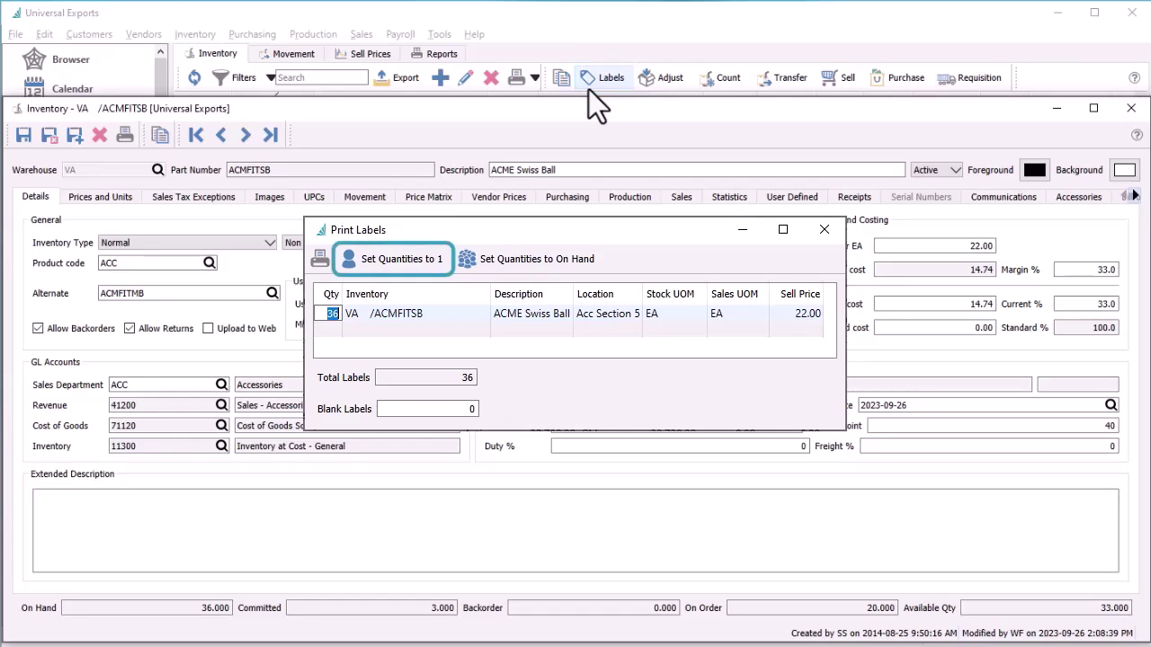
key(Escape)
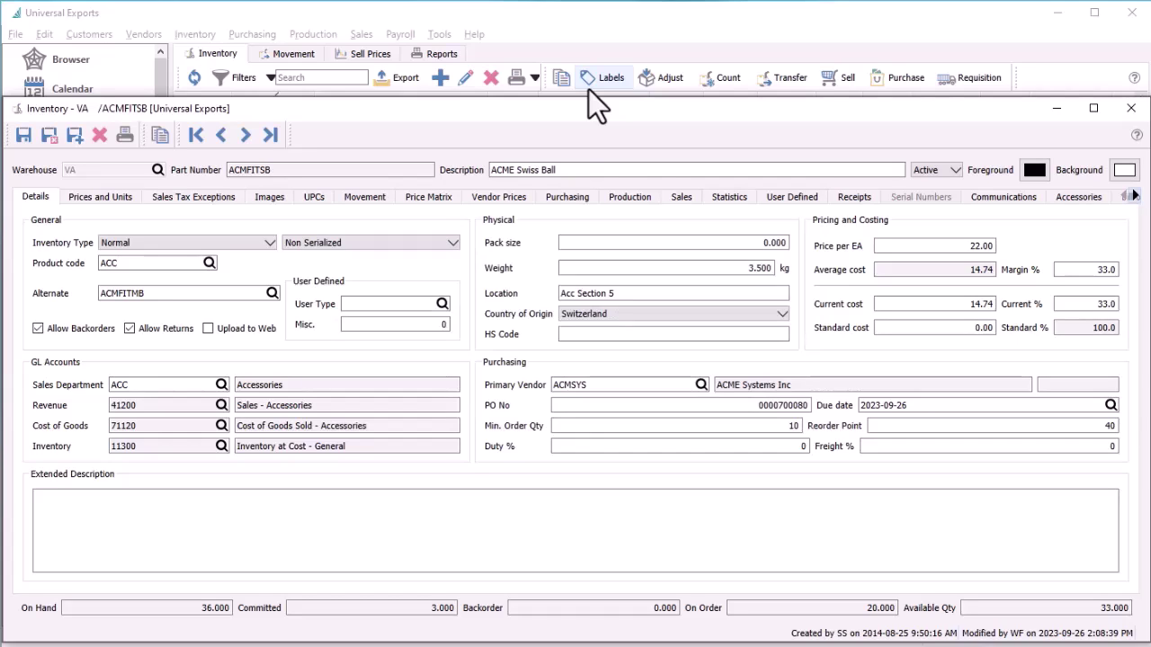
click(666, 199)
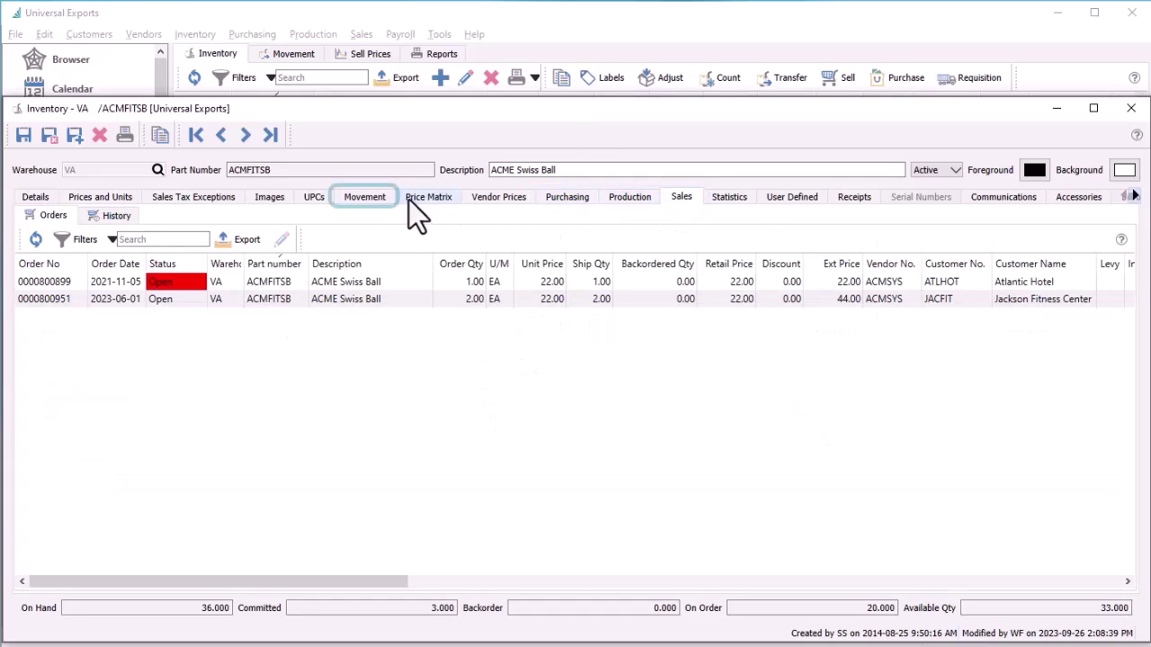
click(383, 206)
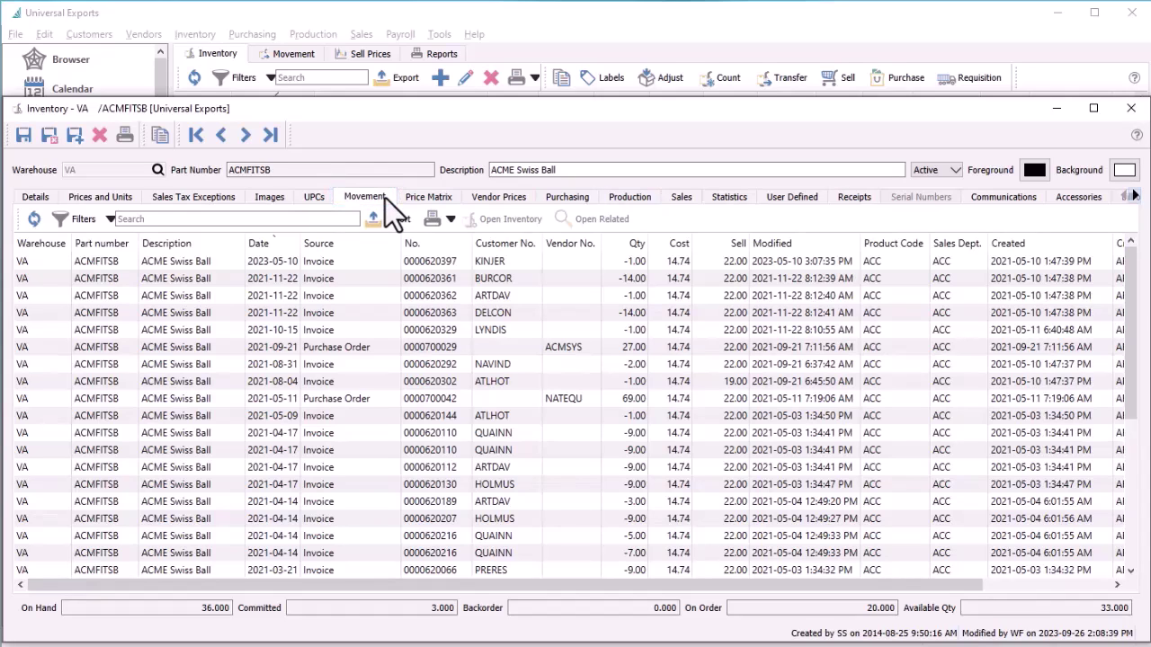
View the invoice behind the latest movement, then close it and the Swiss Ball record
double_click(376, 265)
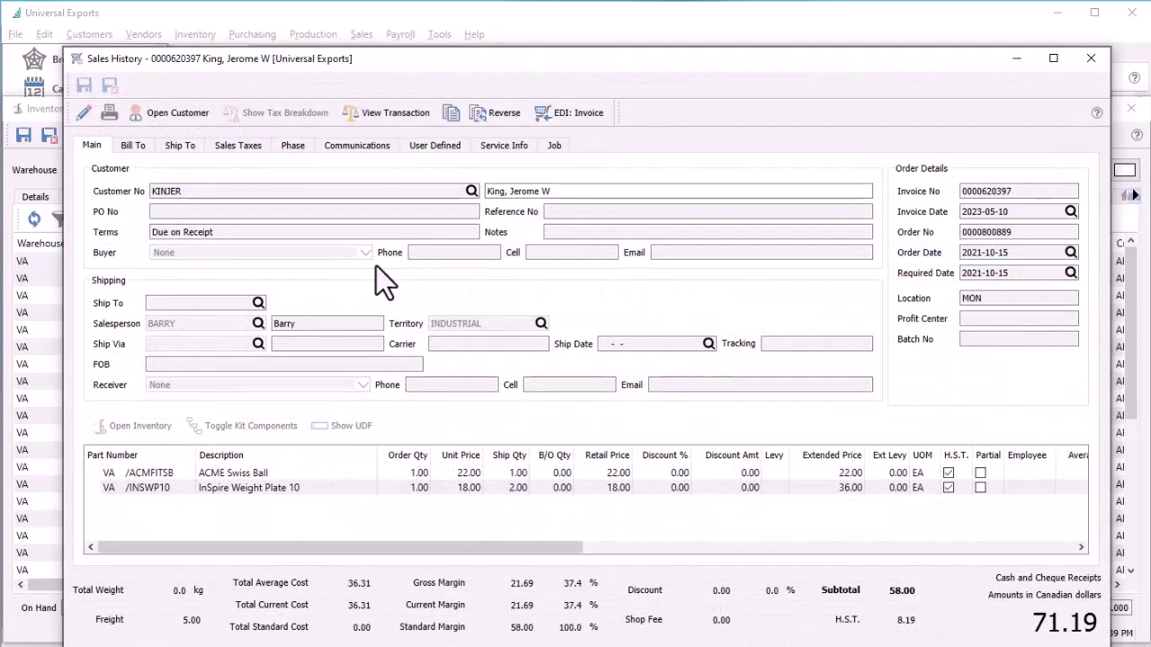
key(Escape)
key(Escape)
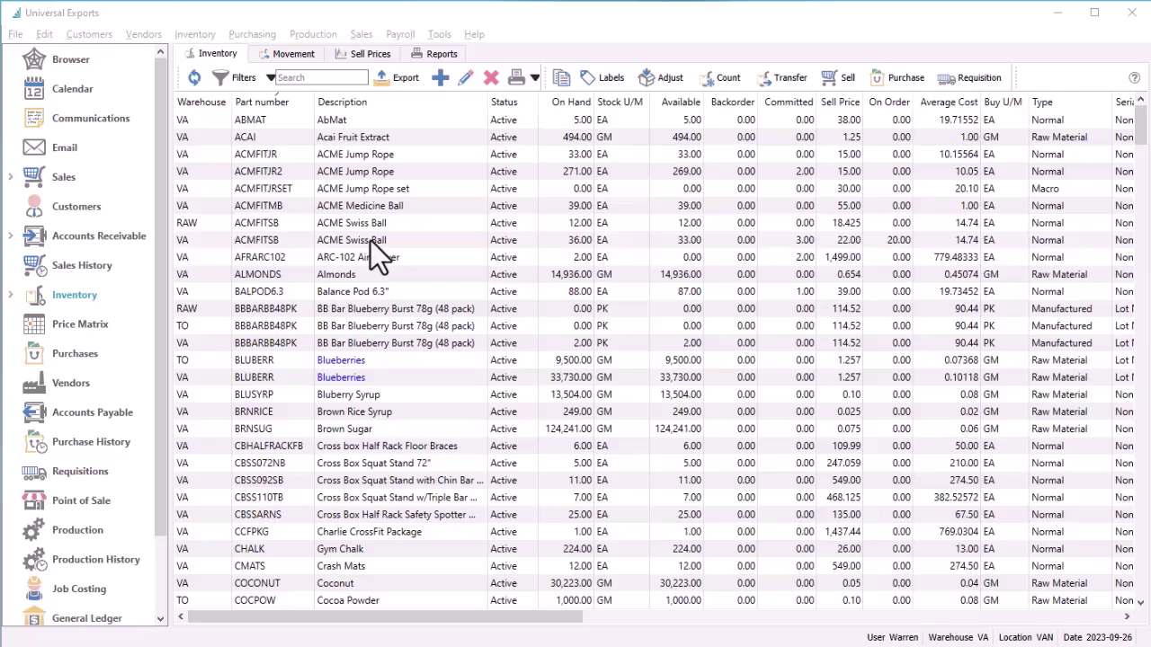
Select ACMFITSB through ACMFITMB plus ACMFITJR2 and ACMFITJR, and edit them together
click(370, 240)
shift+click(362, 211)
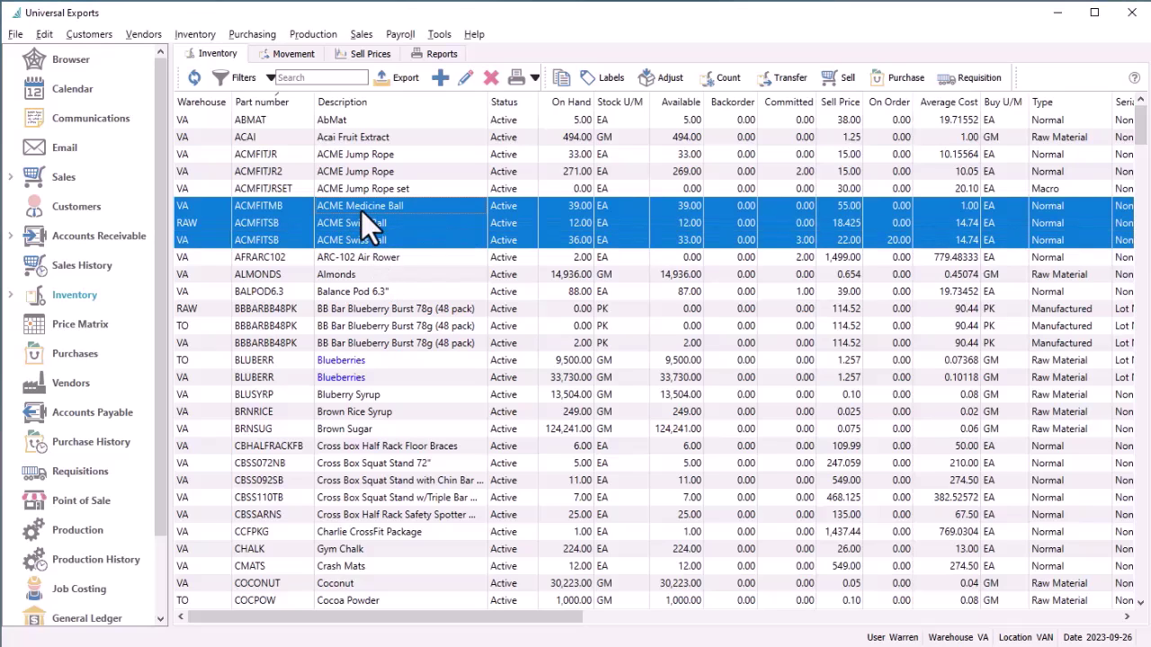
ctrl+click(361, 173)
ctrl+click(361, 155)
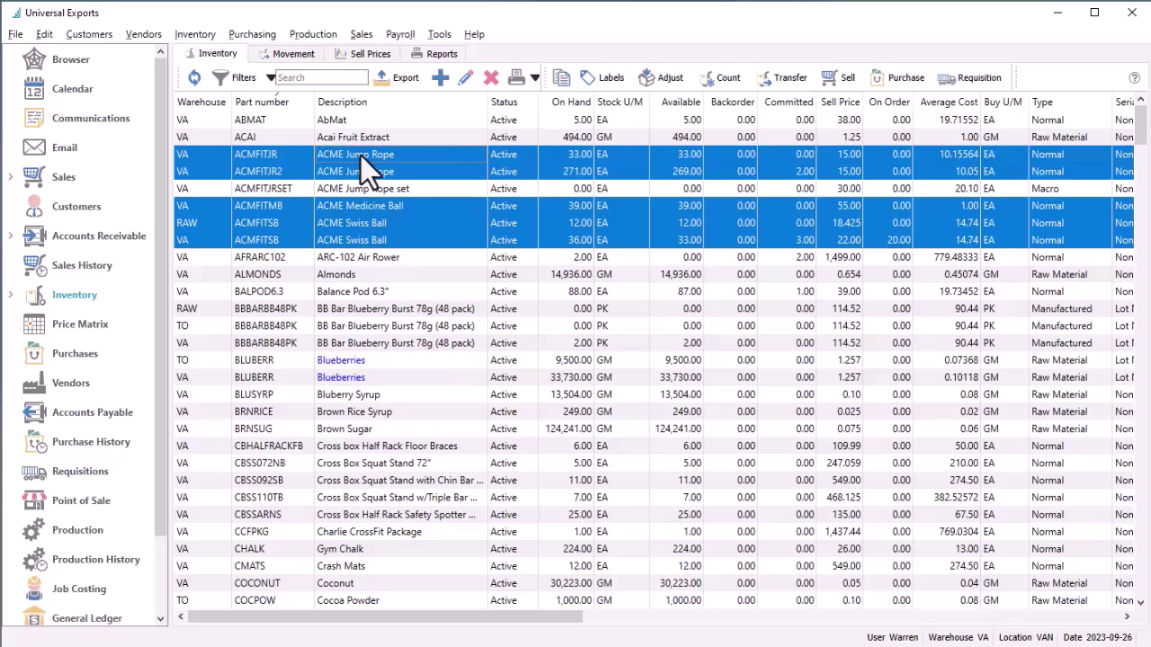
click(460, 80)
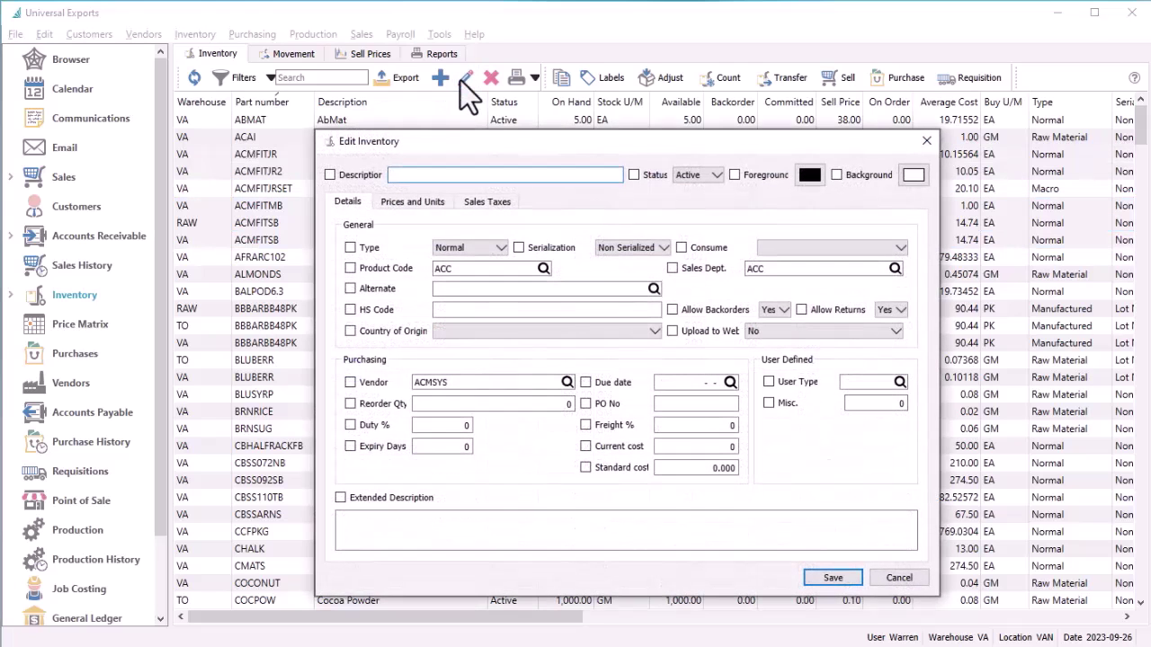
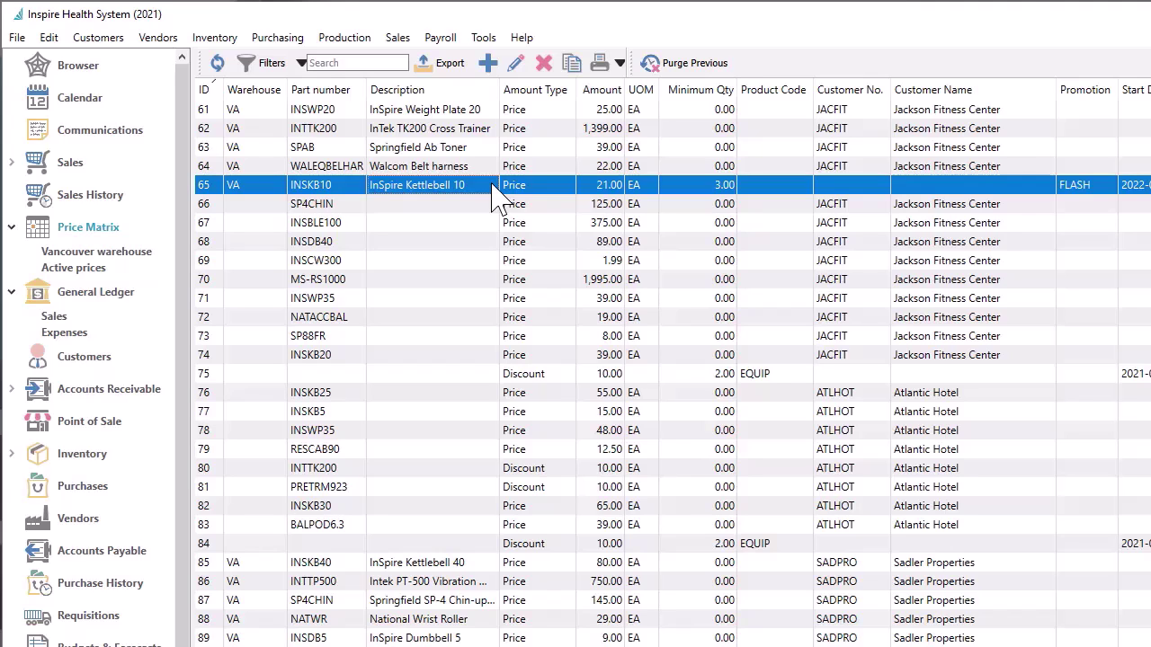
Sort the price list by part number and briefly filter it to Vancouver warehouse prices
click(351, 94)
click(137, 252)
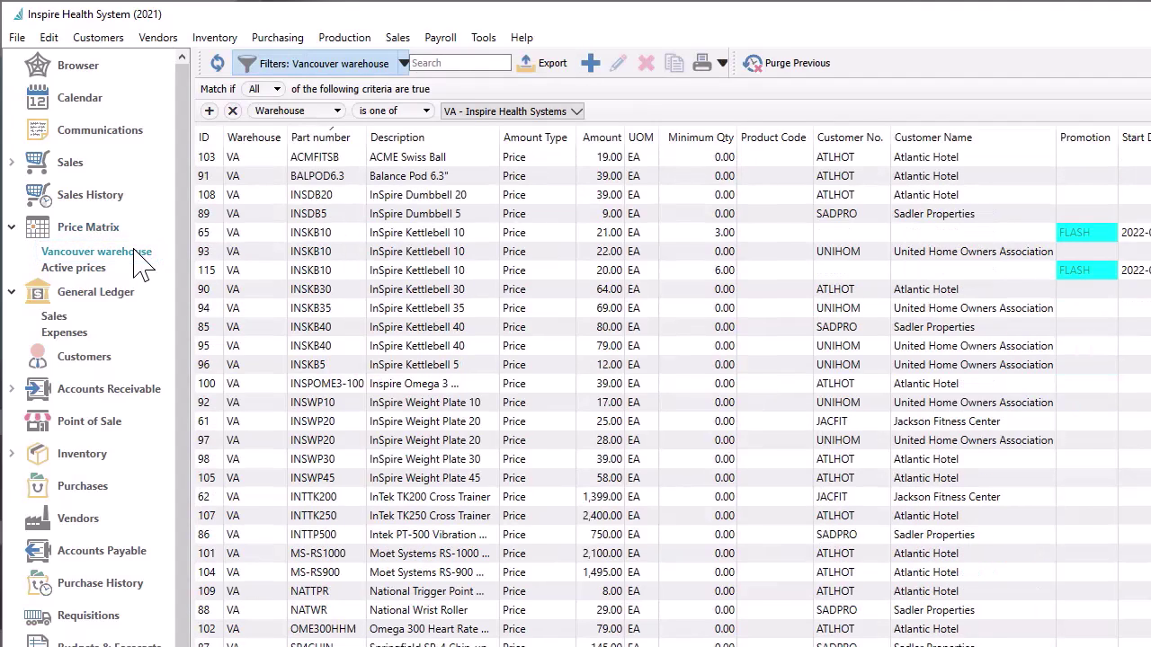
click(292, 65)
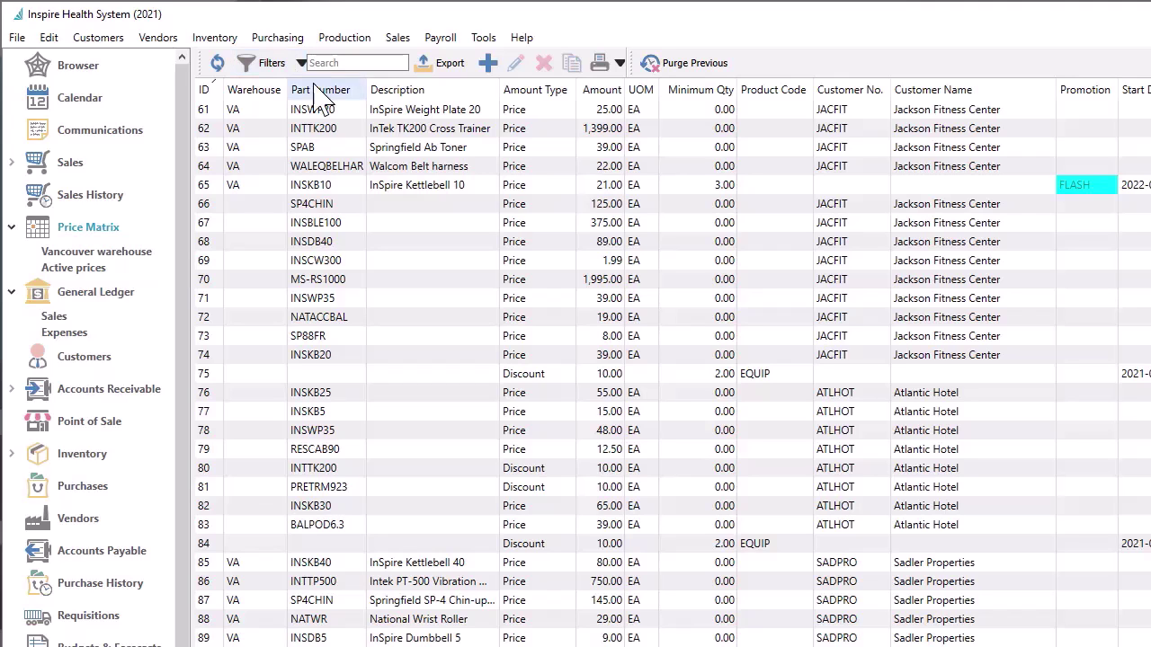
Open the INSKB10 kettlebell price entry, keep Price as its pricing method, and open the FLASH promotion
click(373, 200)
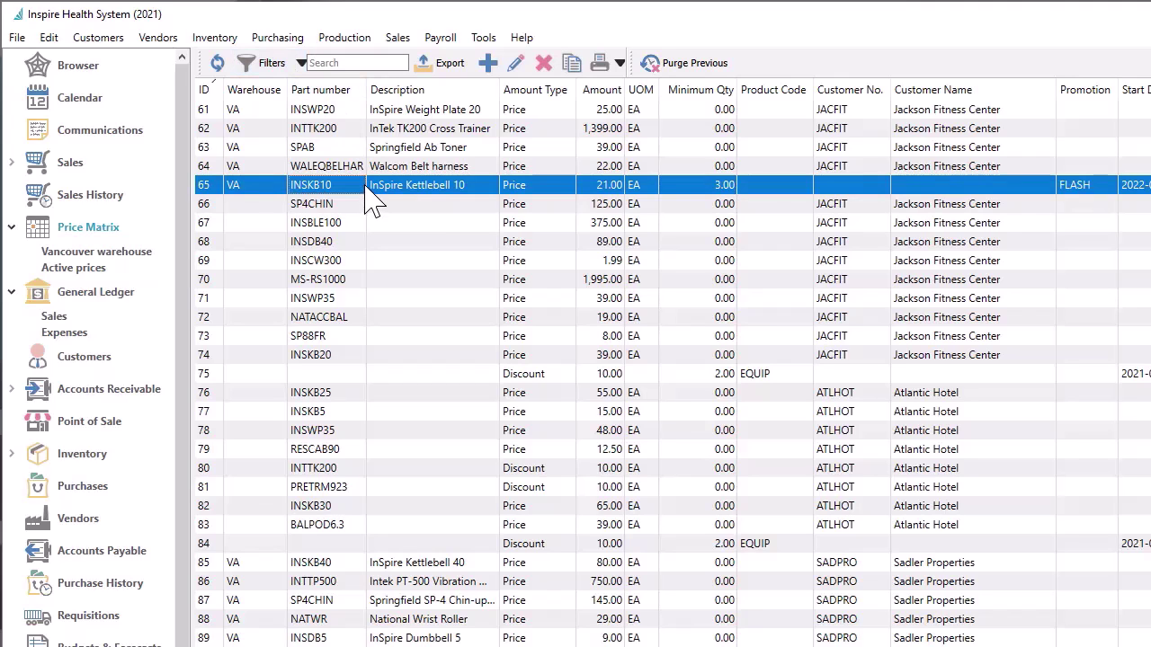
double_click(366, 192)
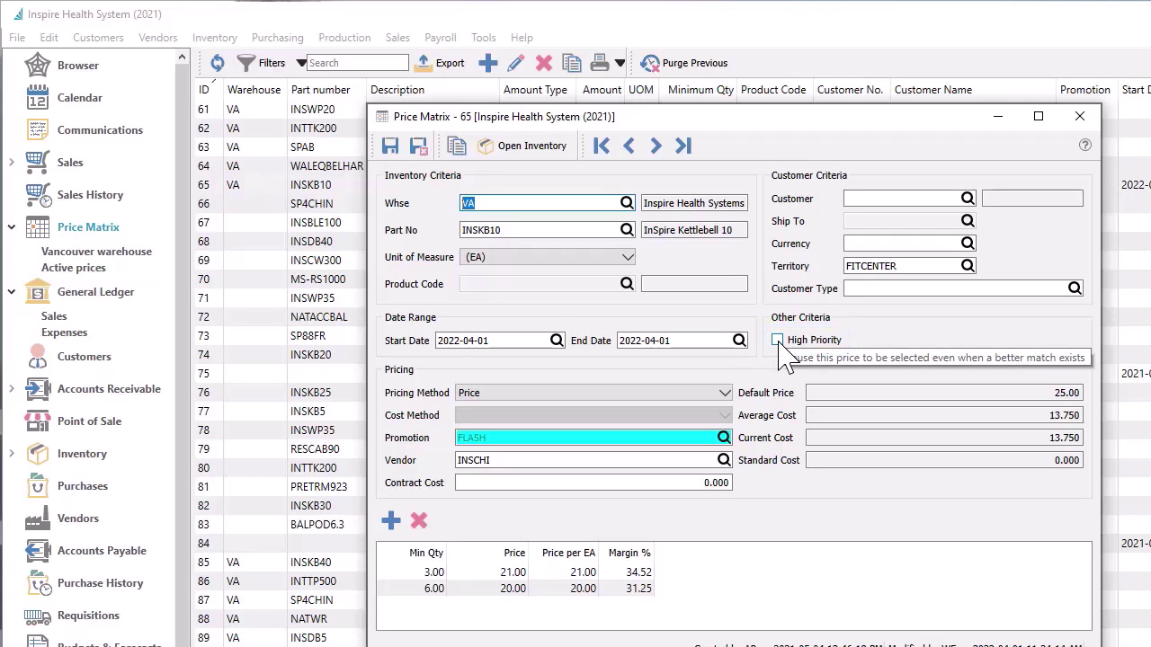
click(728, 398)
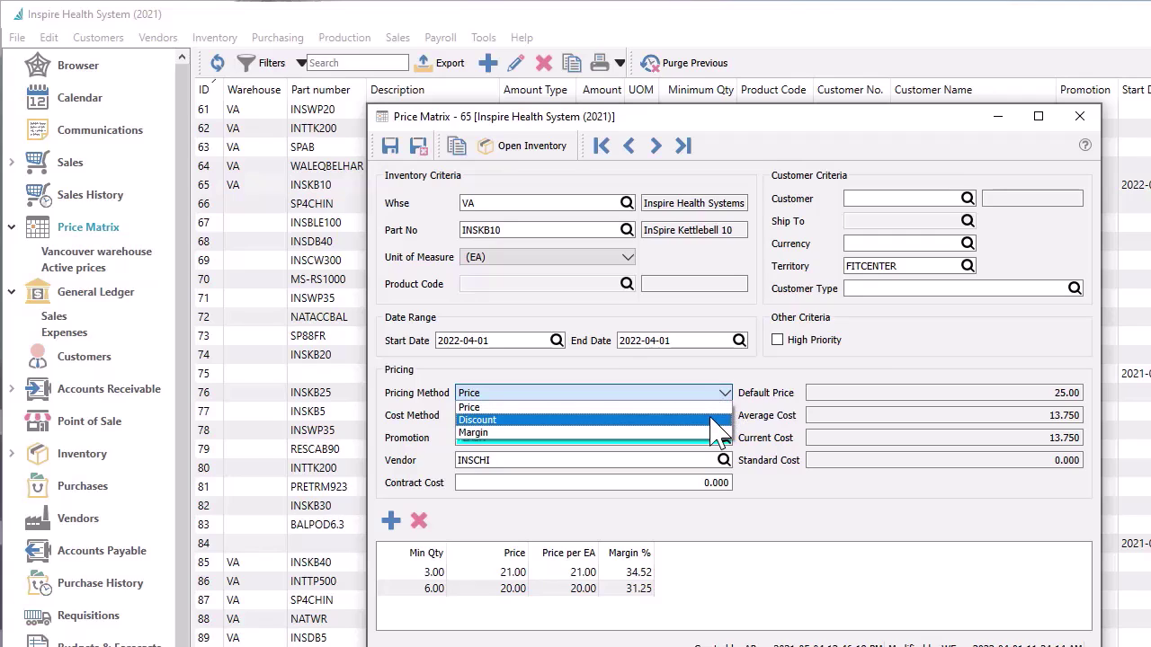
click(714, 432)
click(724, 415)
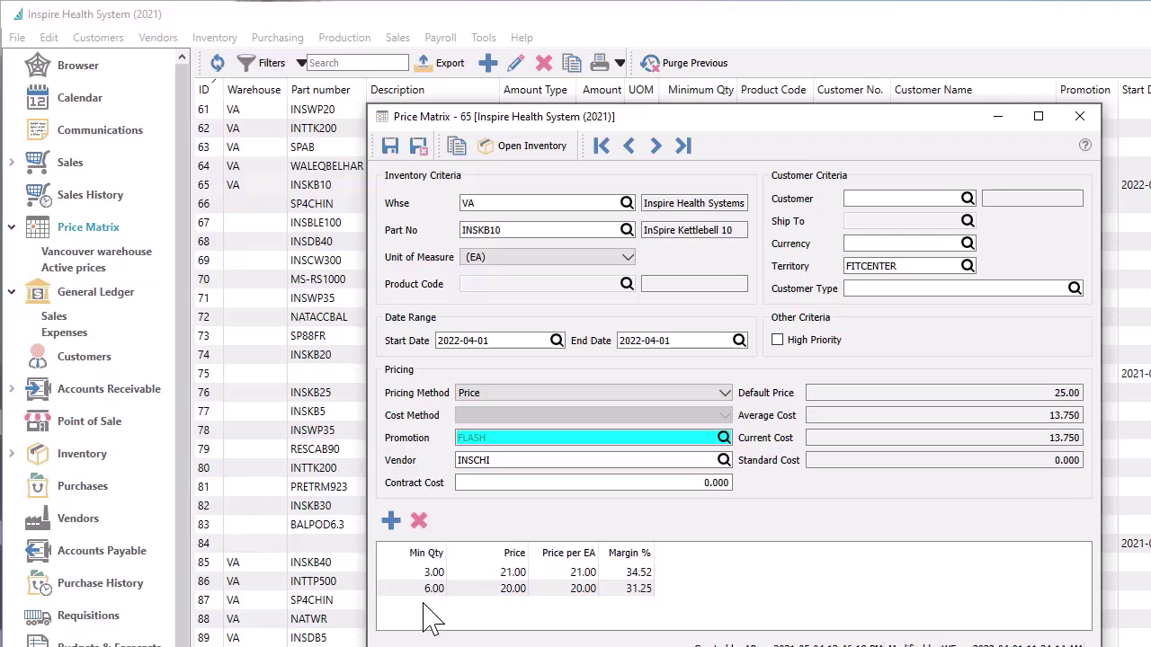
double_click(559, 437)
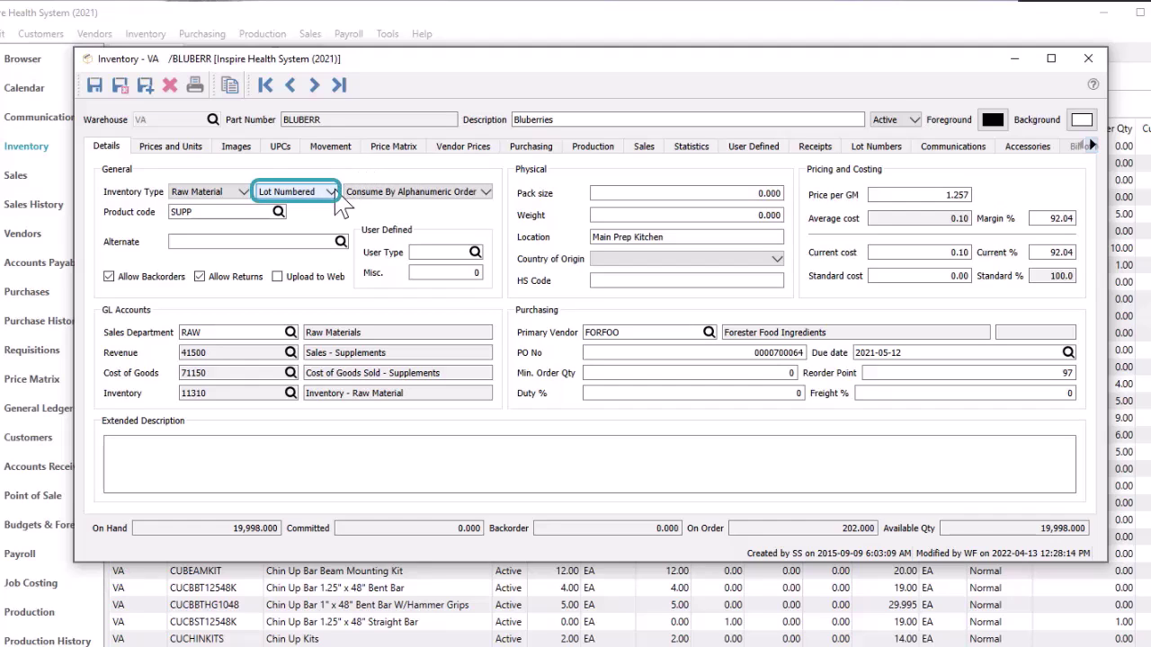
Review the Blueberries lot-tracking and consumption-order options, then list its lot numbers
click(338, 198)
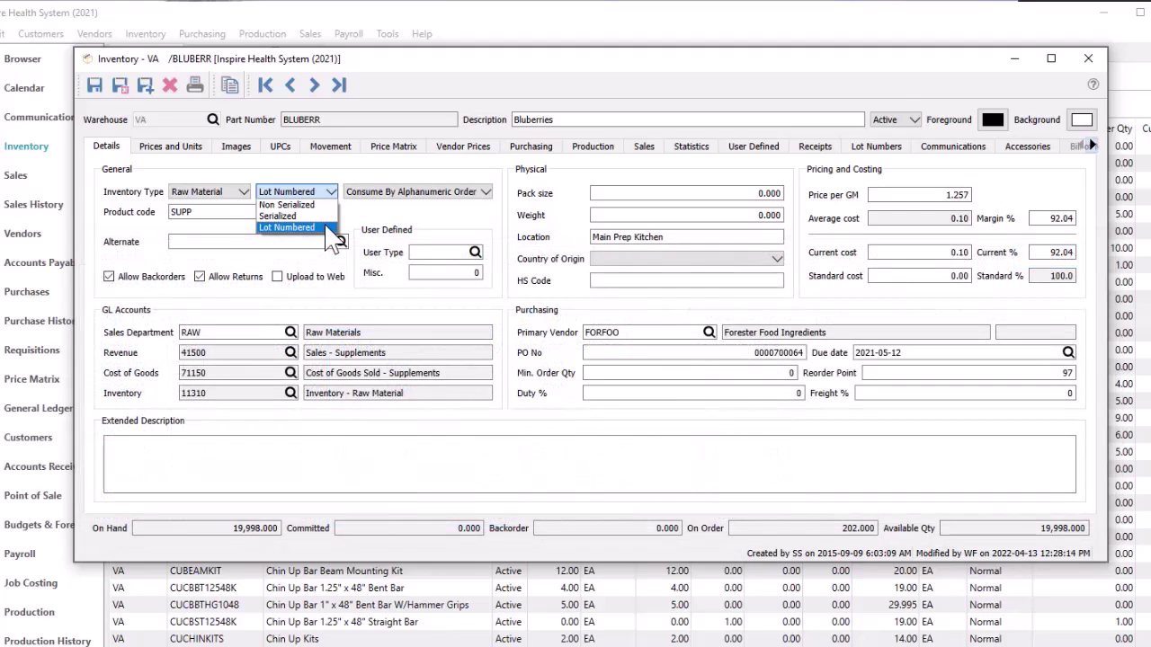
click(484, 191)
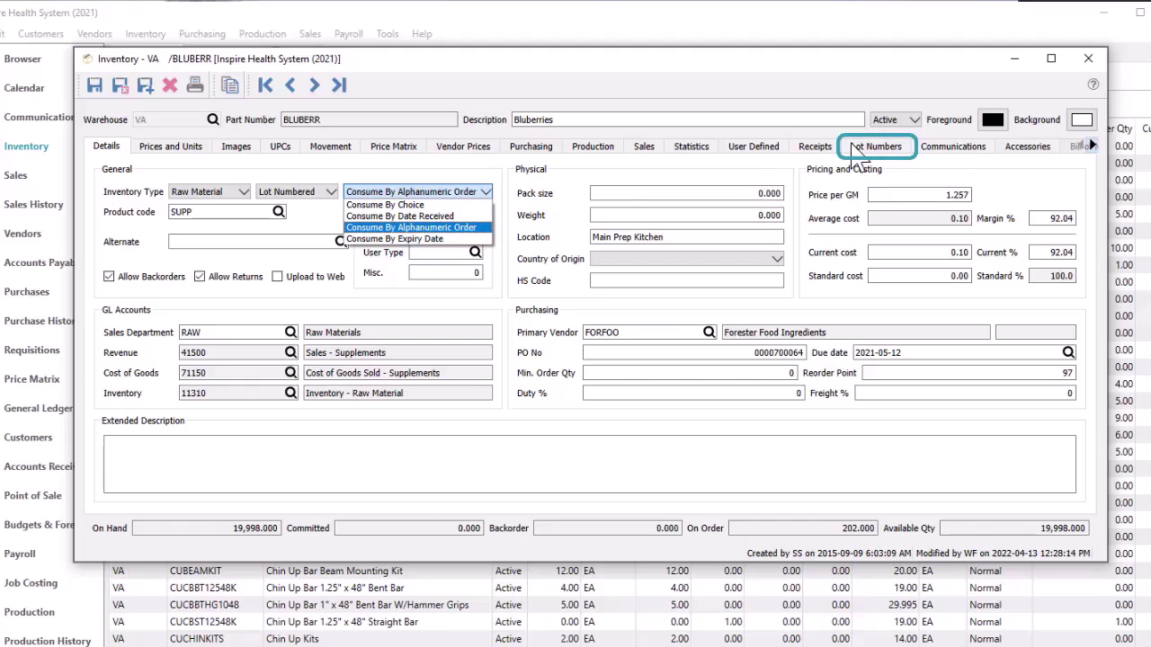
click(876, 146)
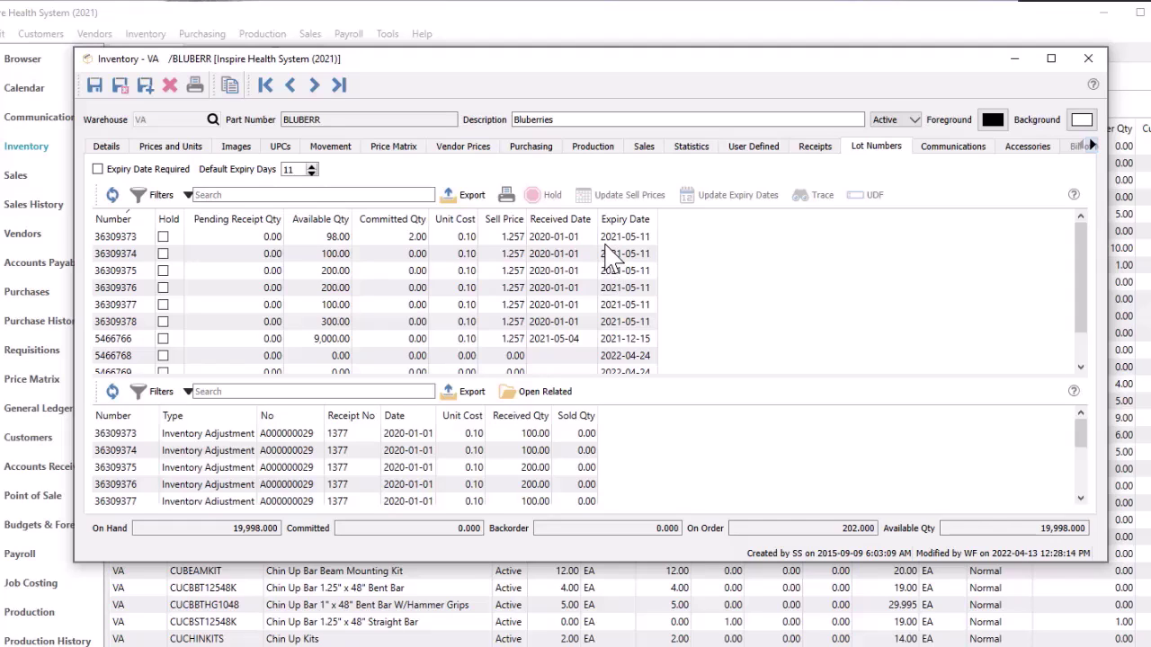
Show transactions for lot 36309373 and trace where the lot was used
click(605, 243)
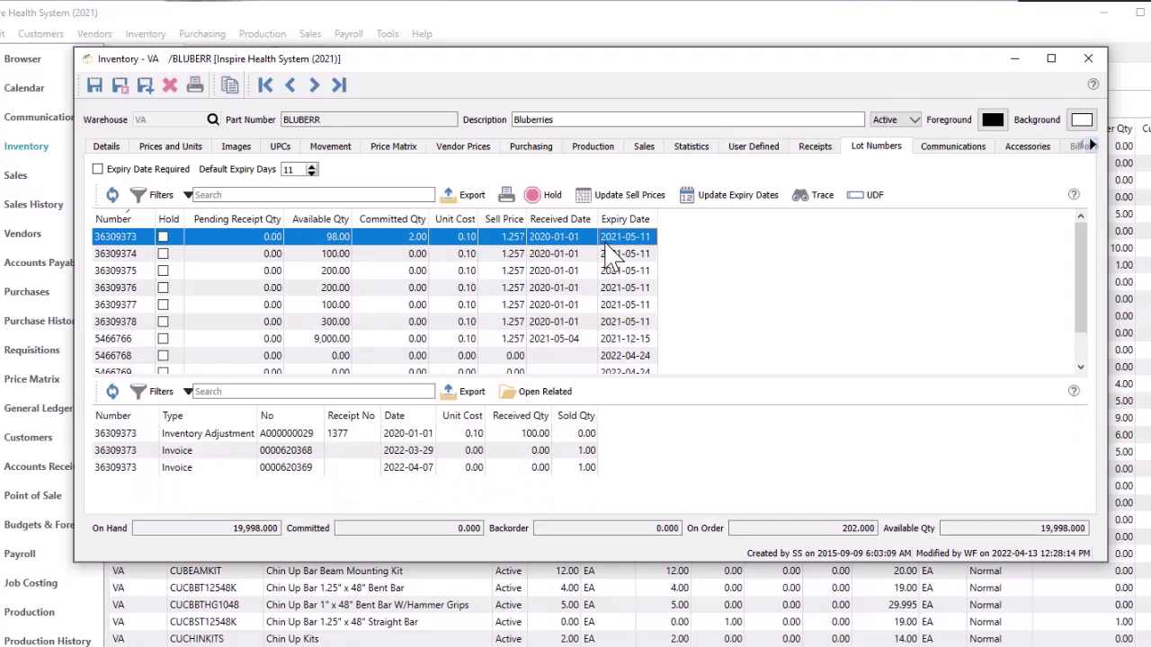
click(809, 205)
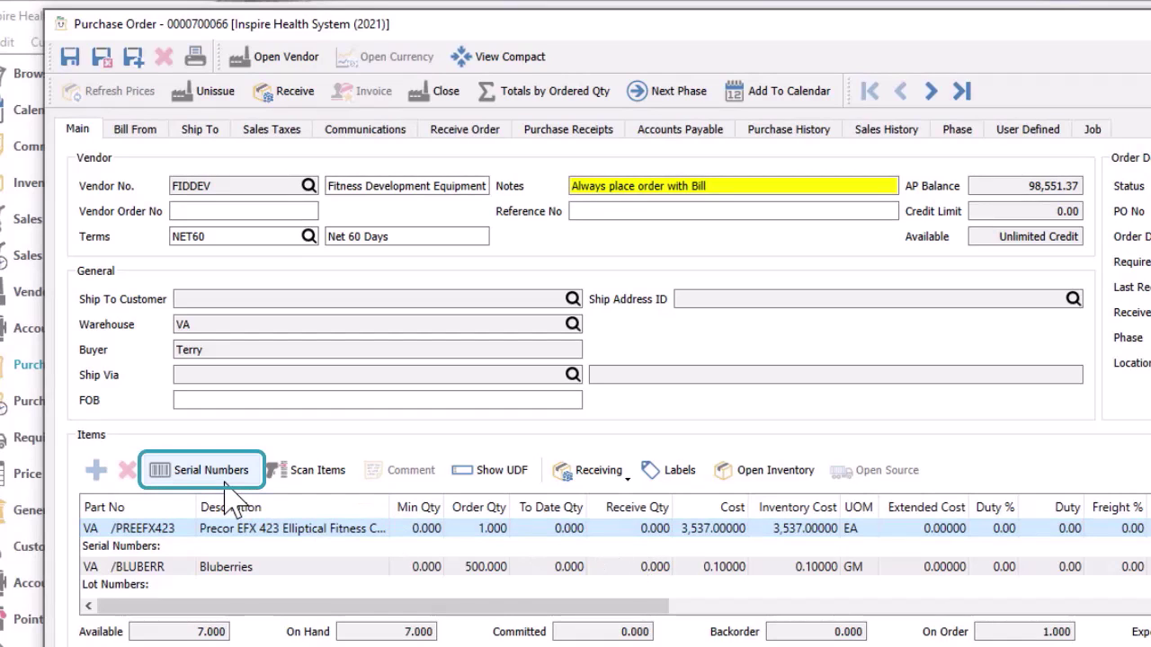
Receive one crosstrainer on the purchase order with serial number 9726885
click(598, 535)
text(1)
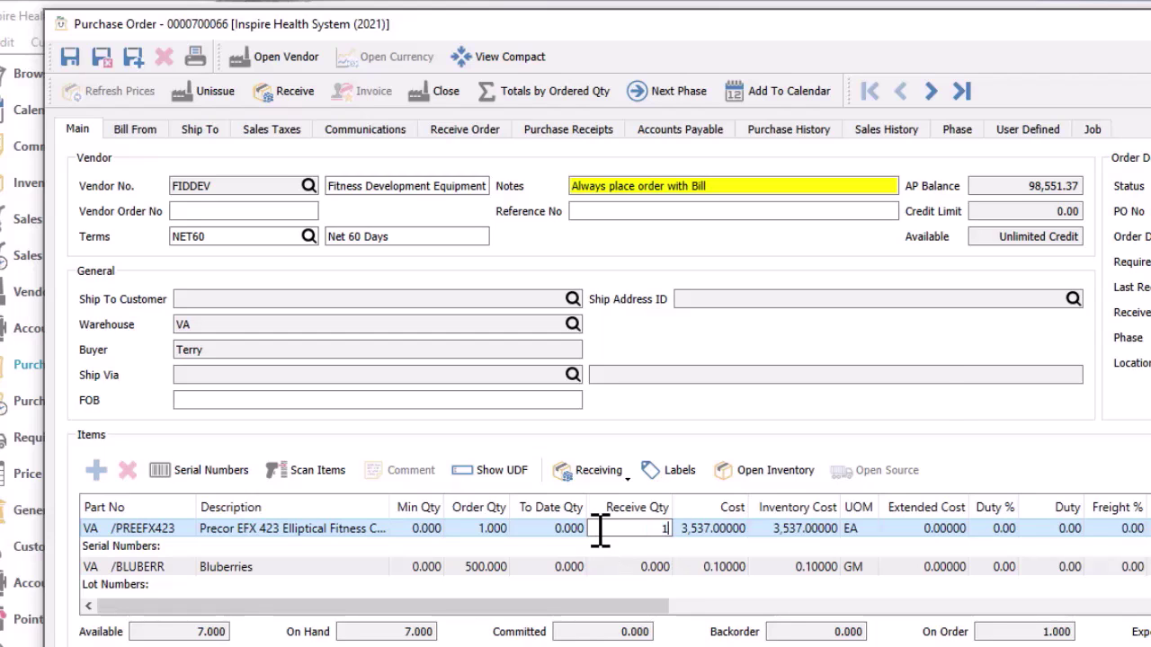
key(Return)
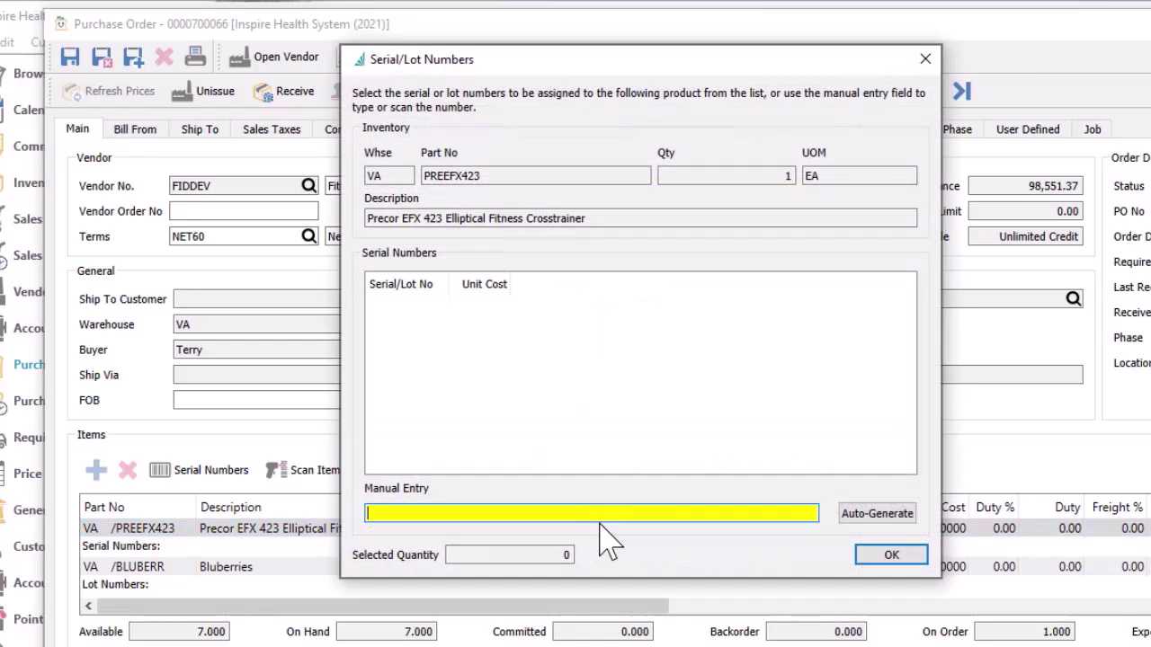
text(9726885)
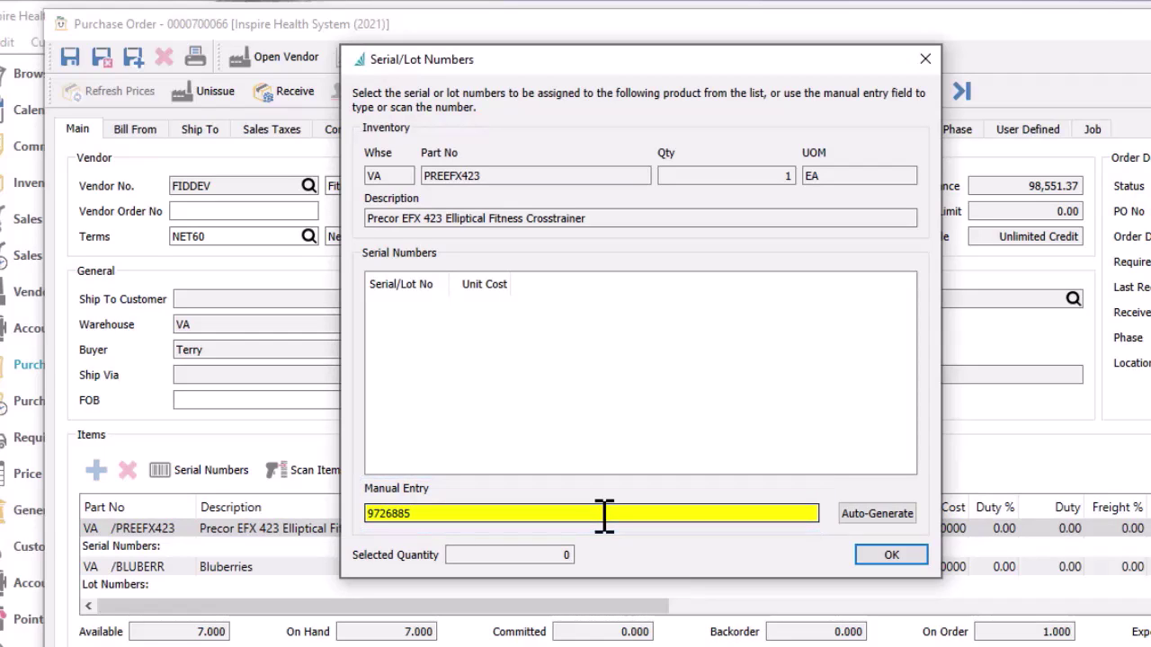
click(880, 559)
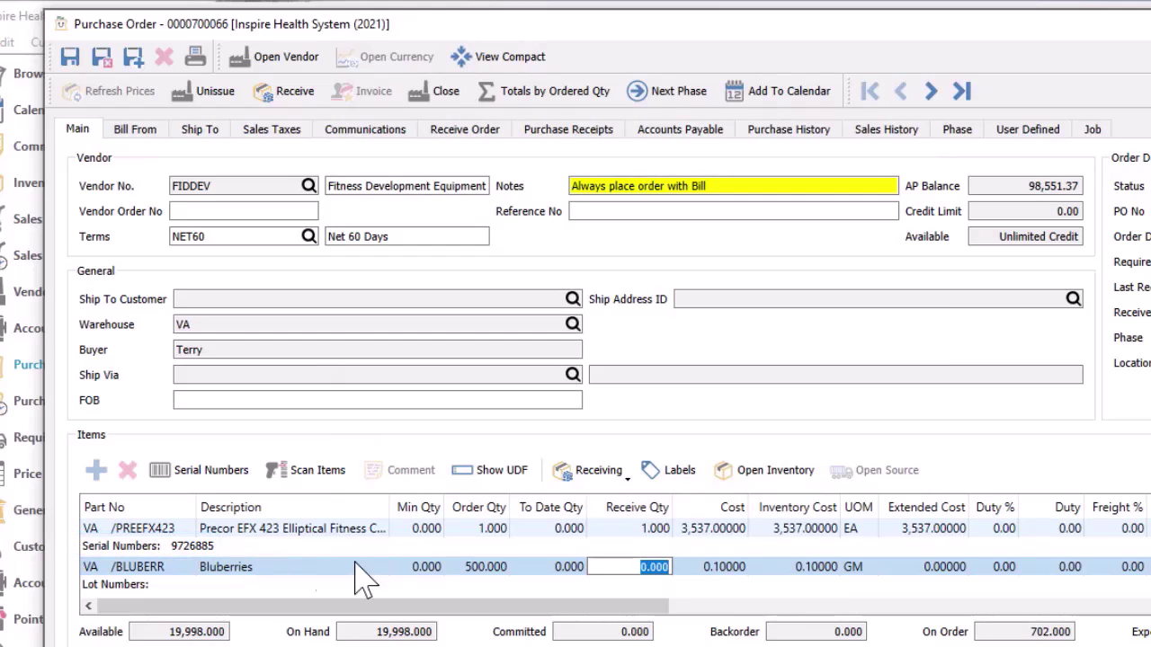
Receive 500 Blueberries into an auto-generated lot with 250 allocated
text(500)
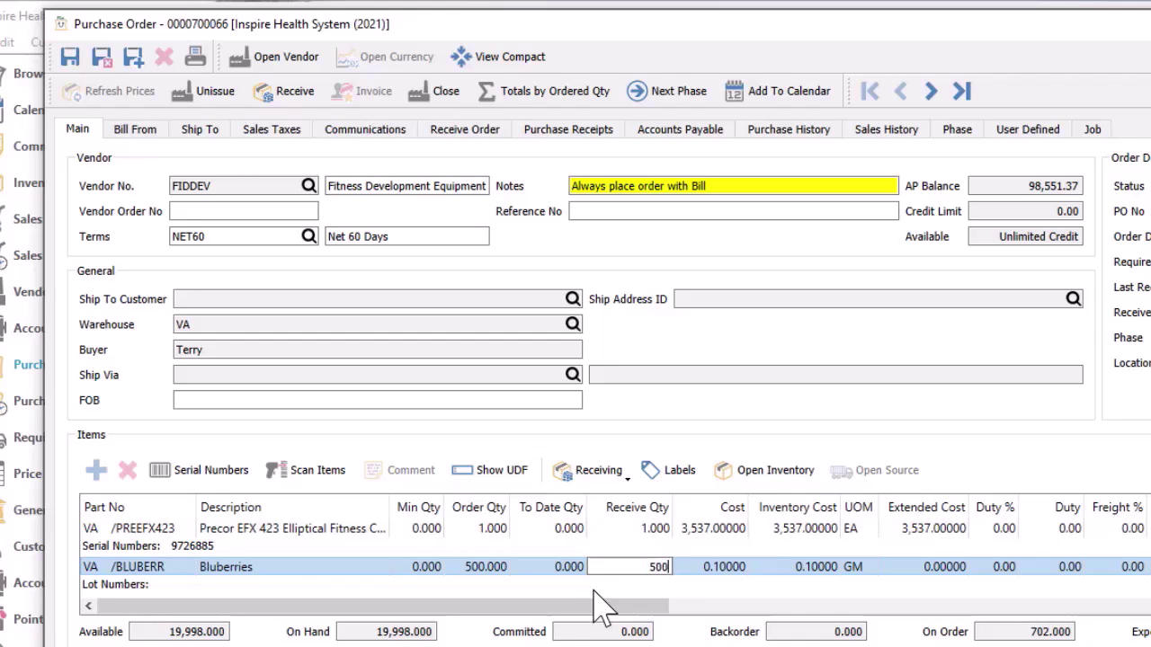
key(Return)
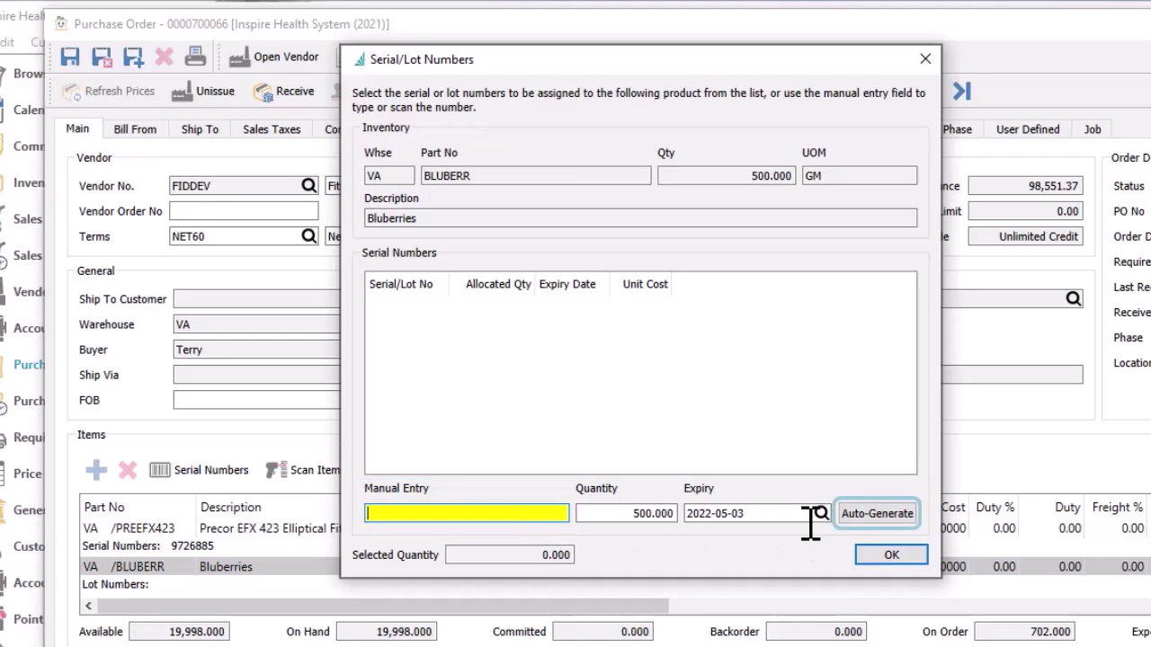
click(845, 518)
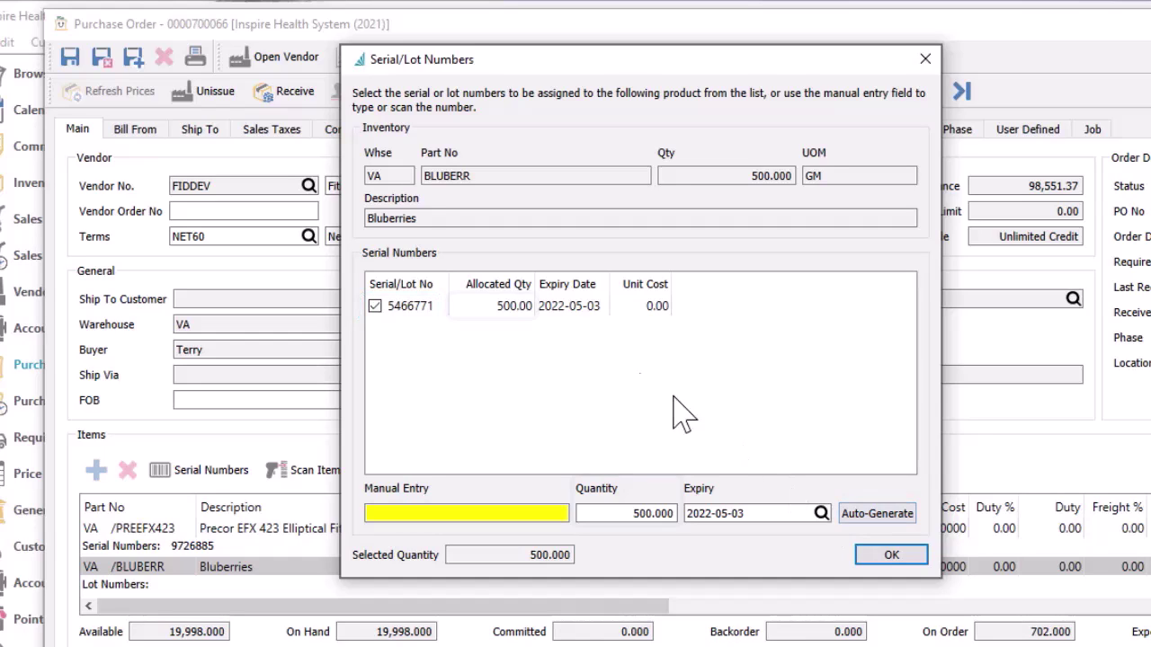
click(526, 305)
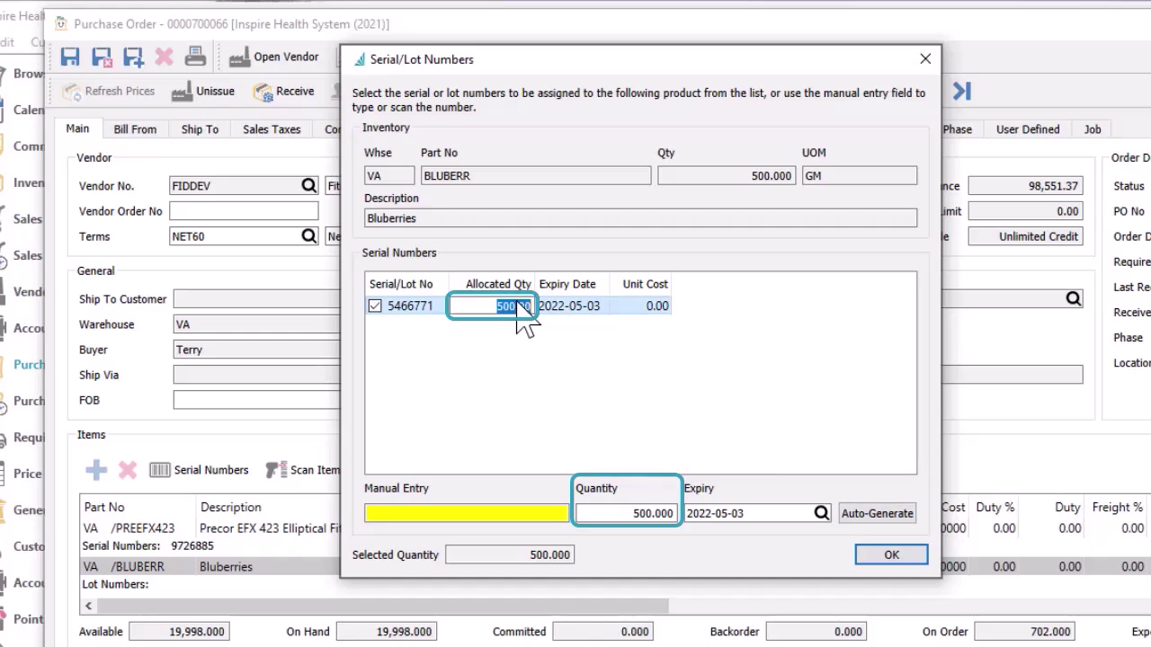
text(250)
key(Return)
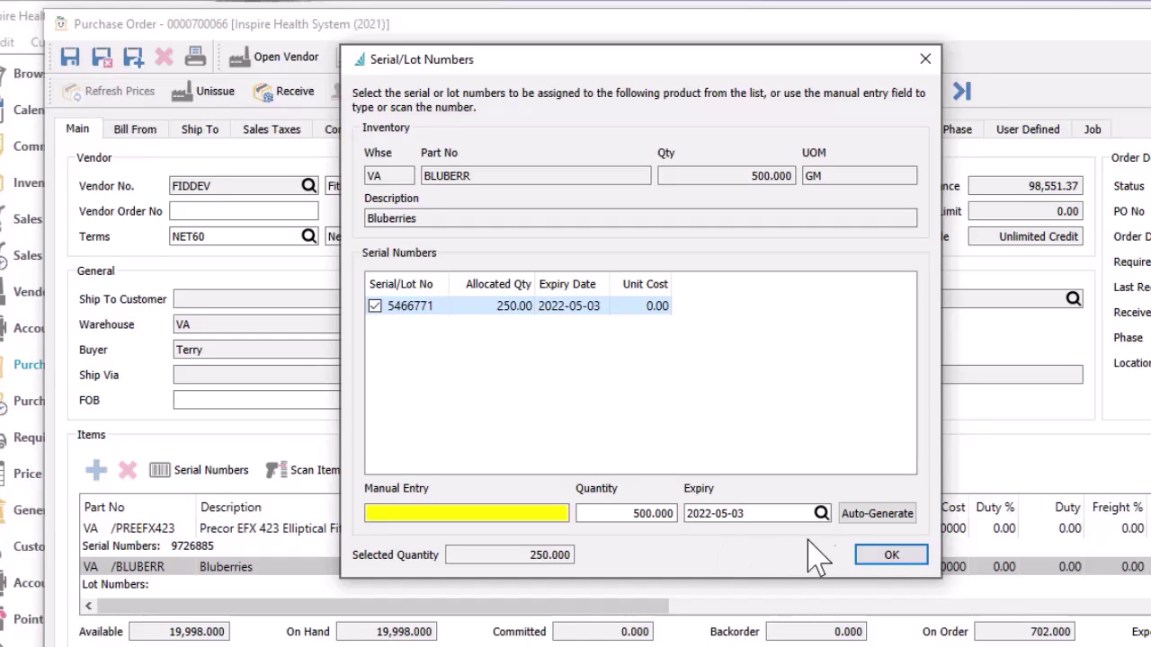
click(879, 557)
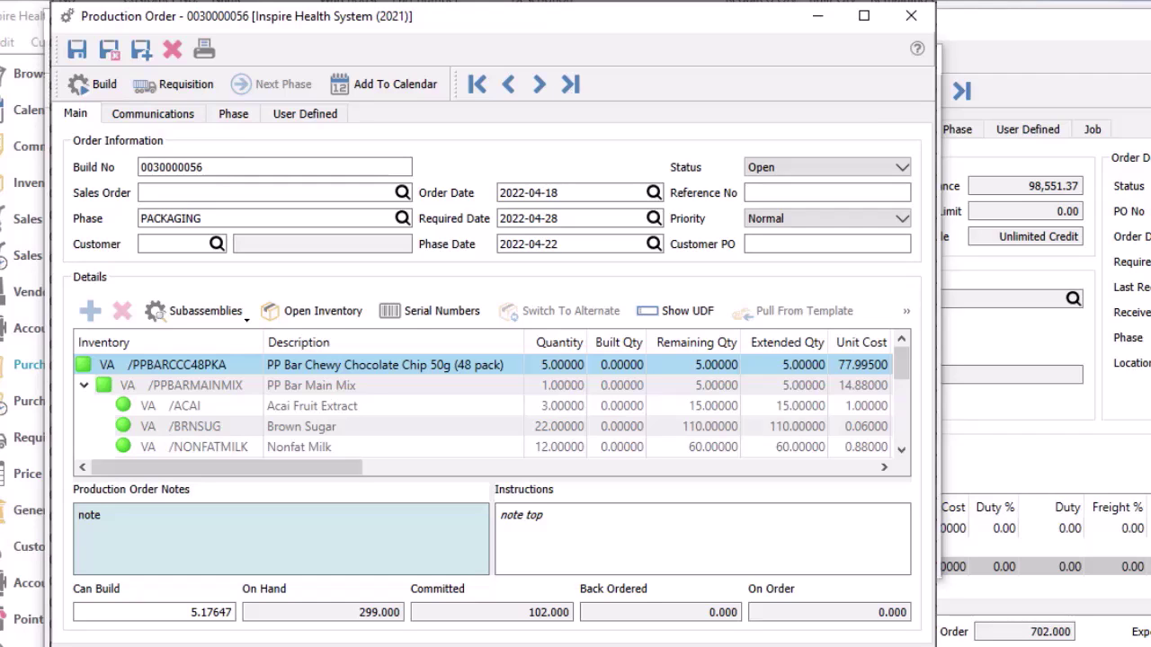
View the serial numbers of the production order's item
click(432, 310)
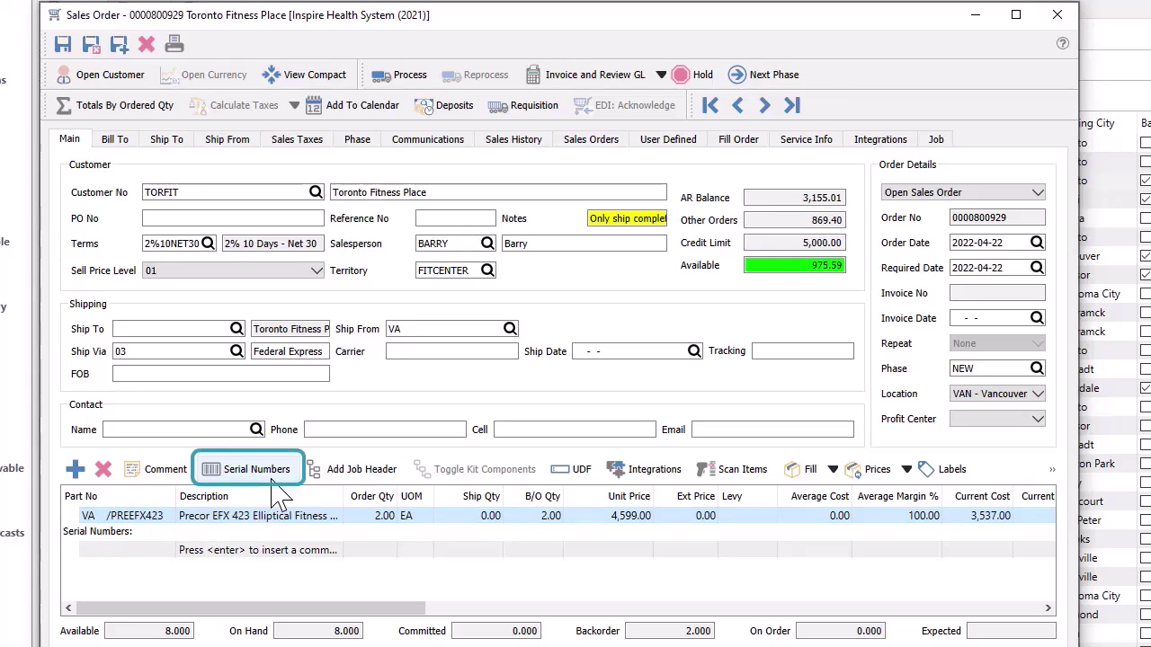
Ship 2 crosstrainers using serial numbers 9726885 and 53973989
click(455, 516)
text(2)
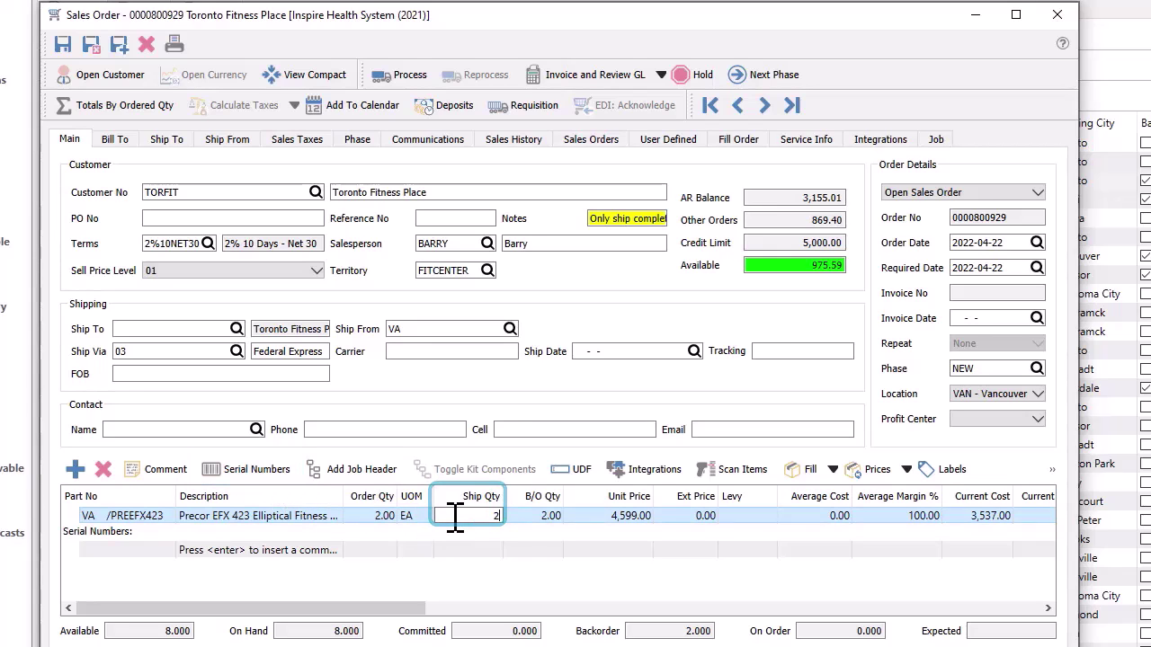
key(Return)
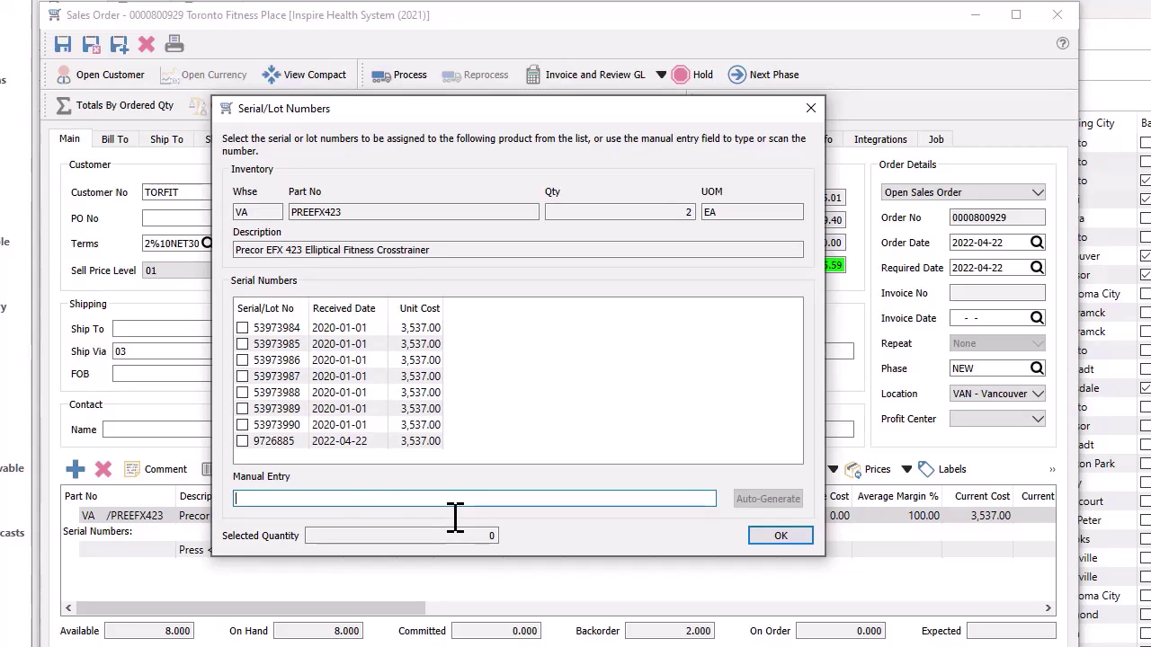
click(243, 446)
click(242, 441)
click(242, 409)
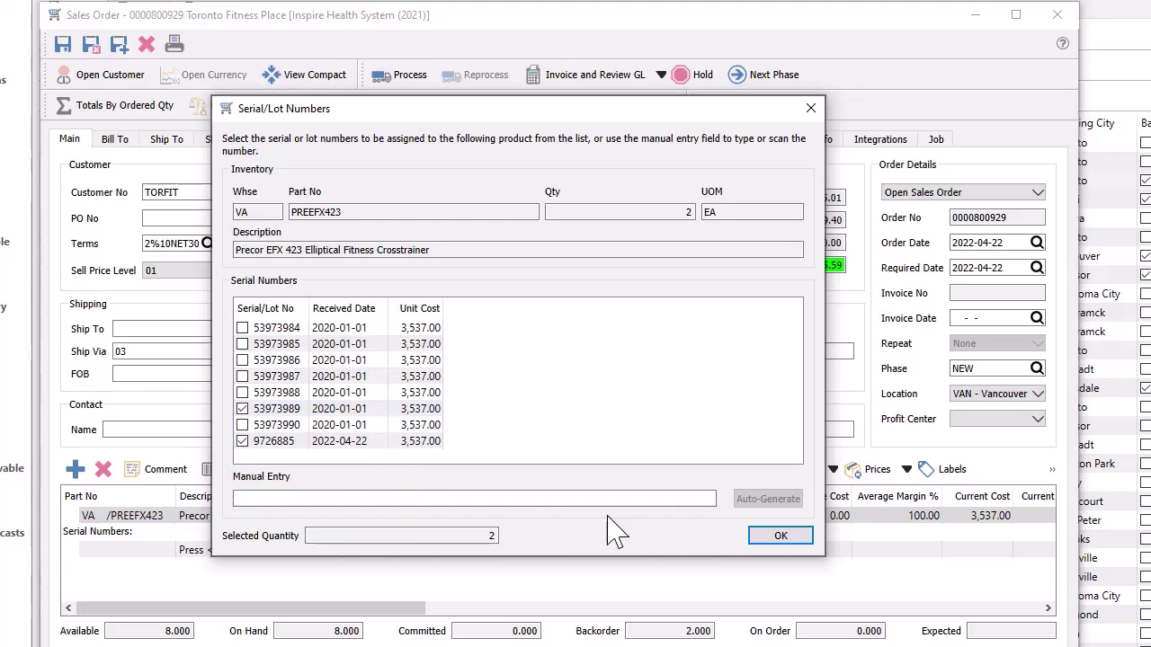
click(763, 539)
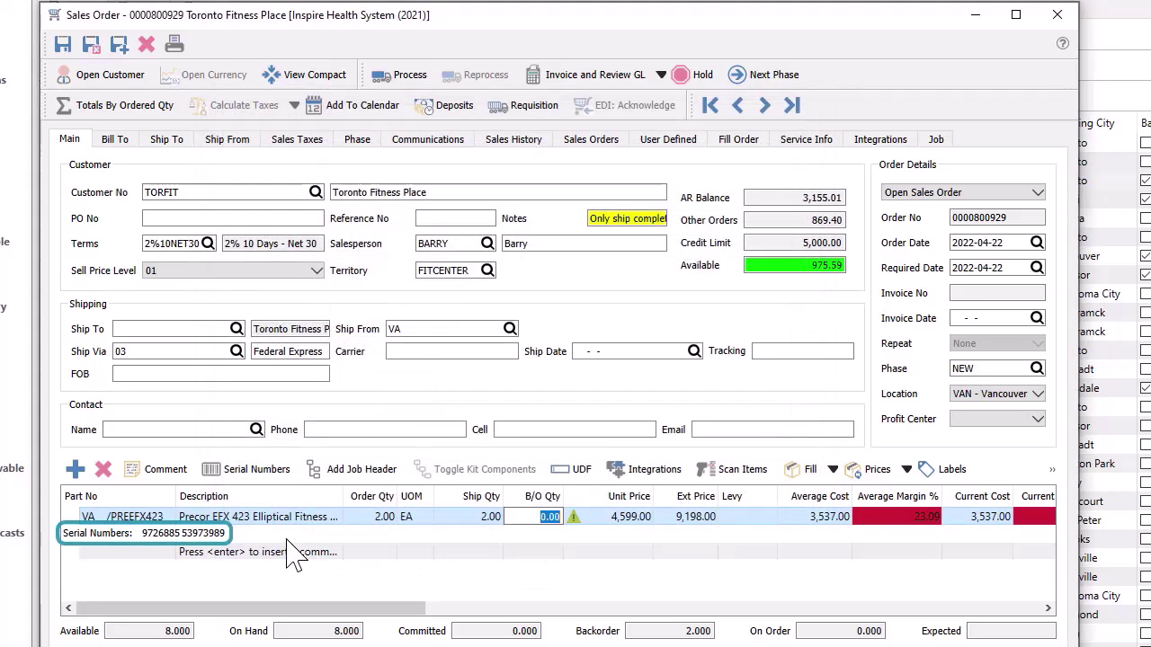
Add a Blueberries (BLUBERR) line with order quantity 500
click(169, 556)
text(BLUB)
click(171, 567)
key(Tab)
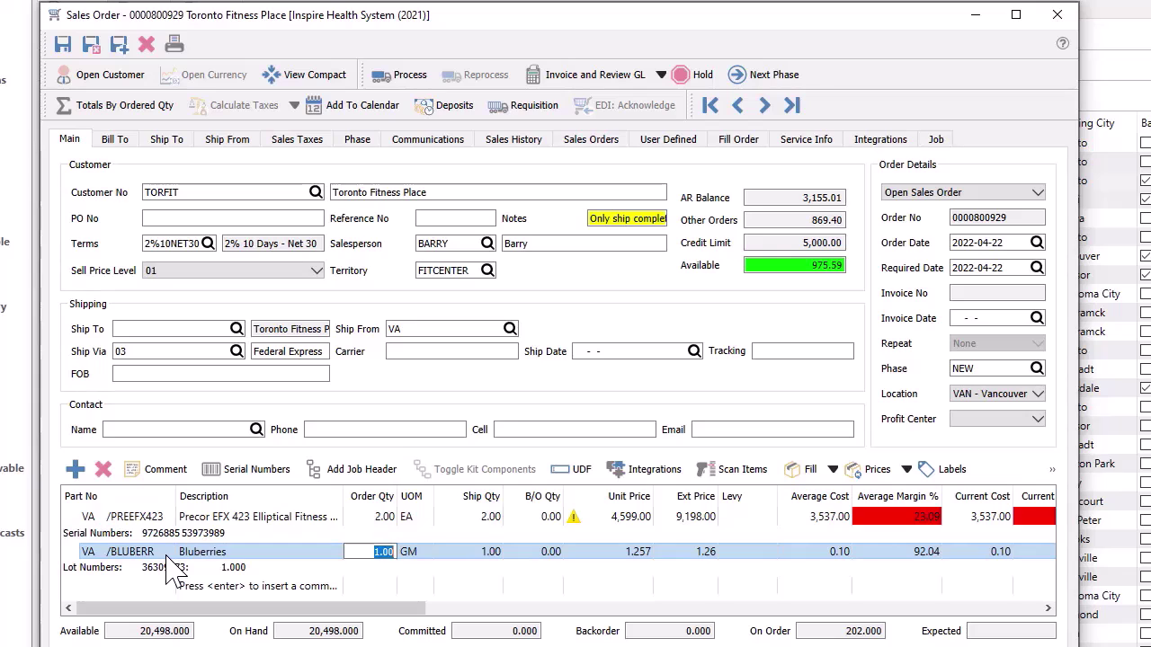
text(500)
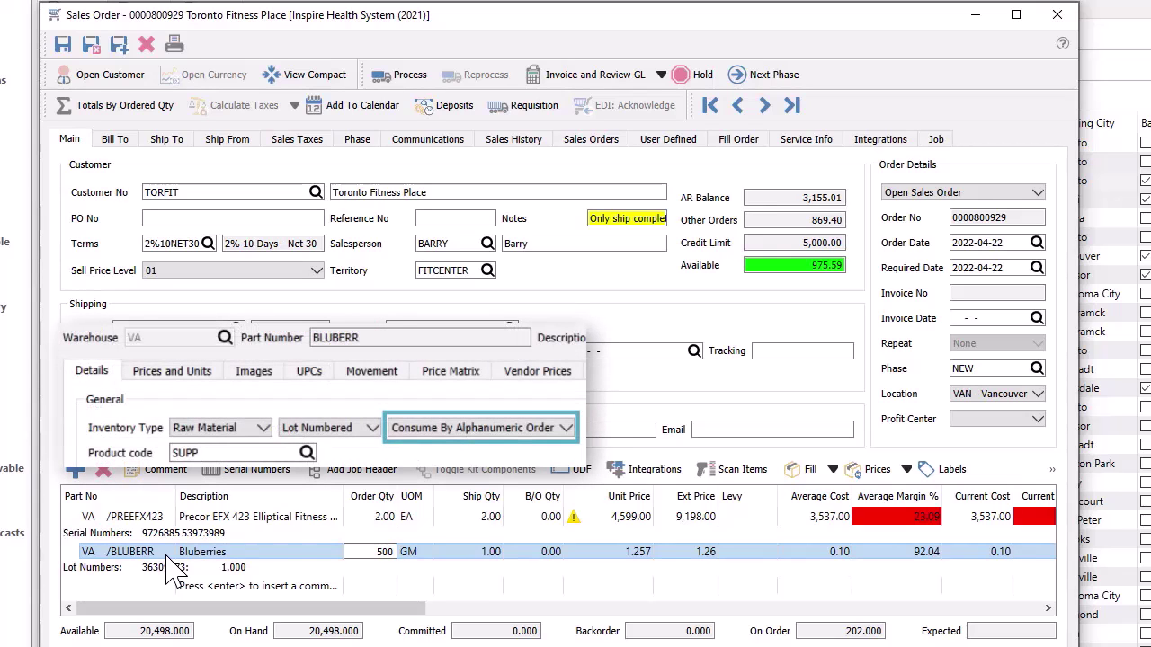
key(Tab)
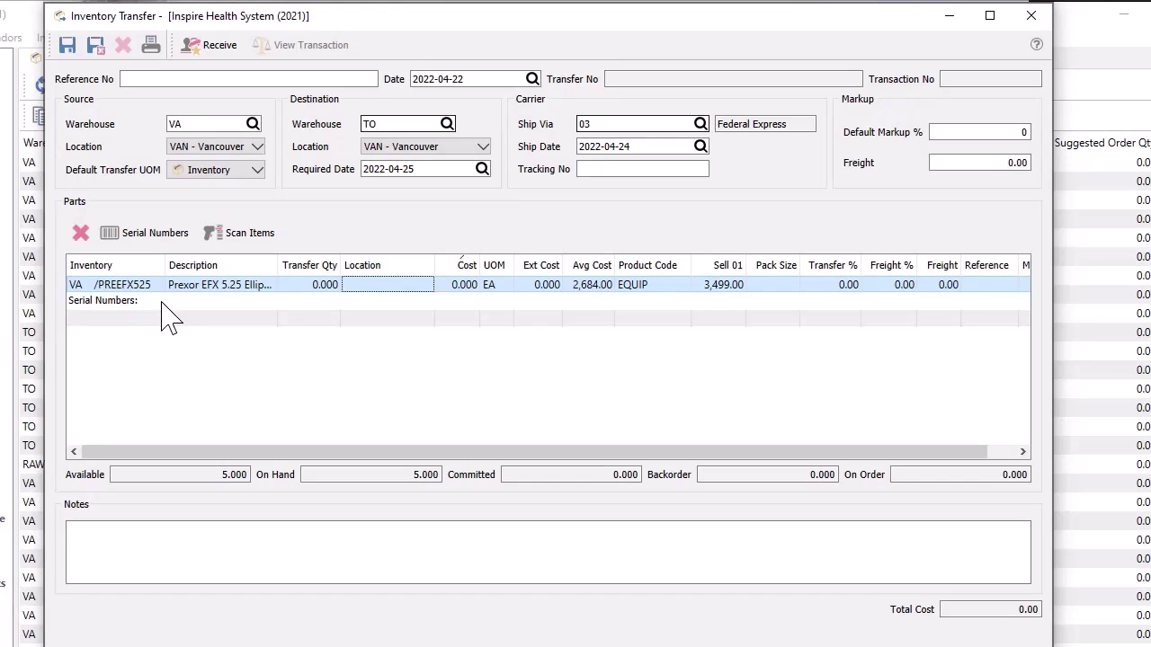
Set the crosstrainer transfer quantity to 2 and assign serial 53639334
click(299, 286)
text(2)
key(Tab)
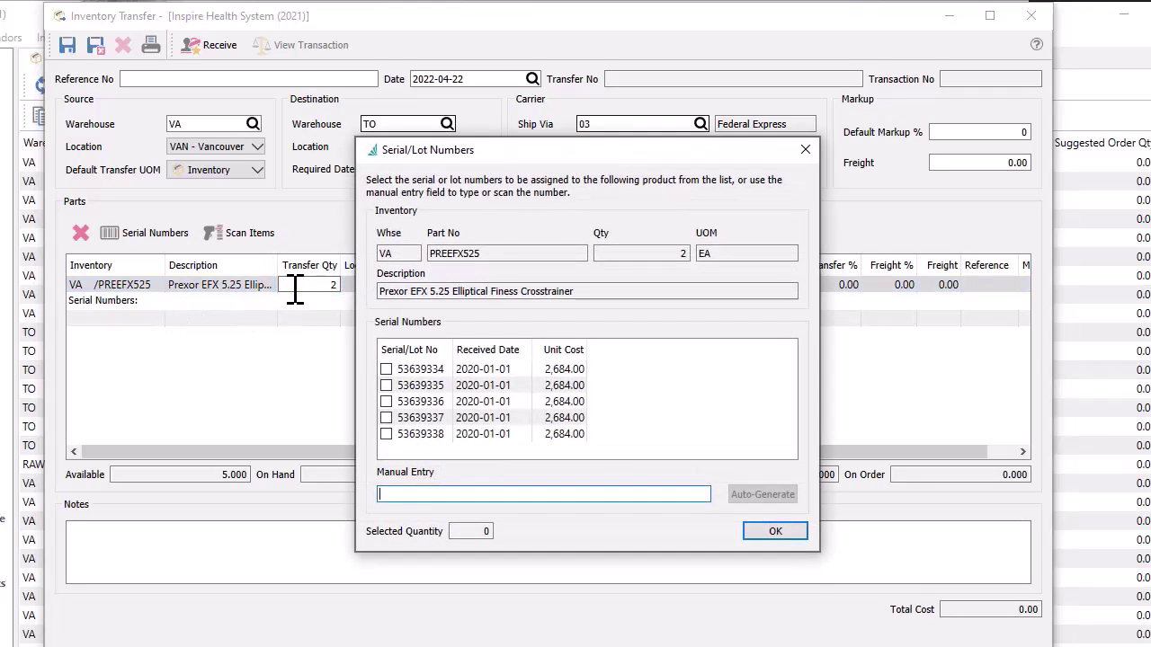
click(387, 370)
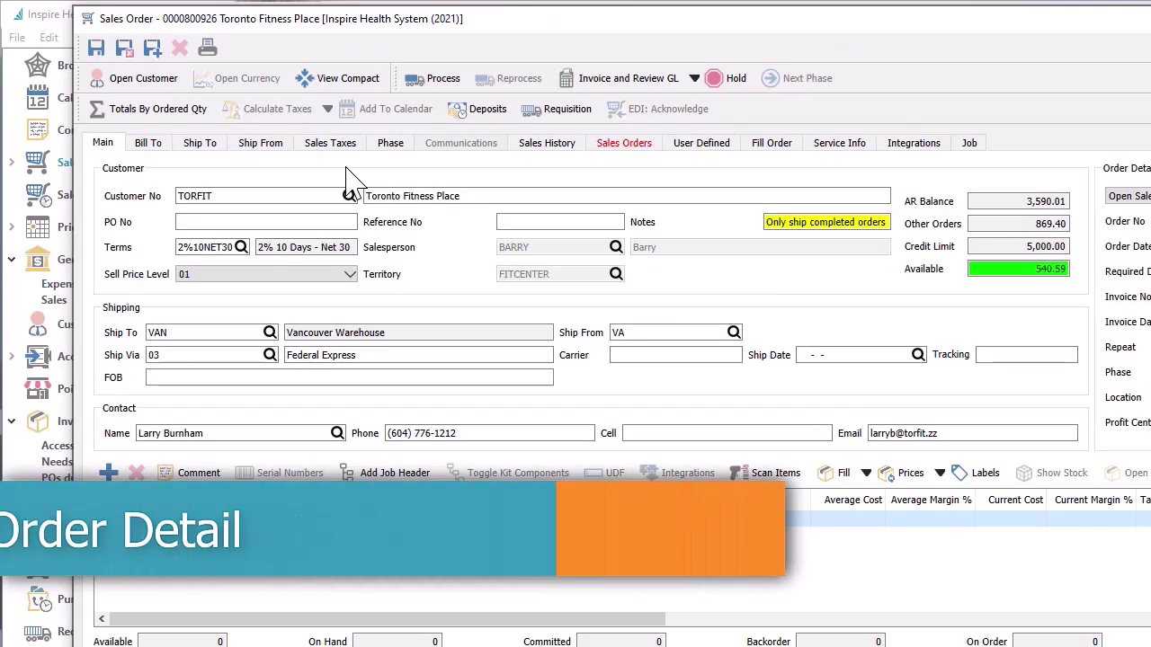
Switch to the compact layout and add 2 ACME Medicine Balls (ACMFITMB) from warehouse VA
click(342, 85)
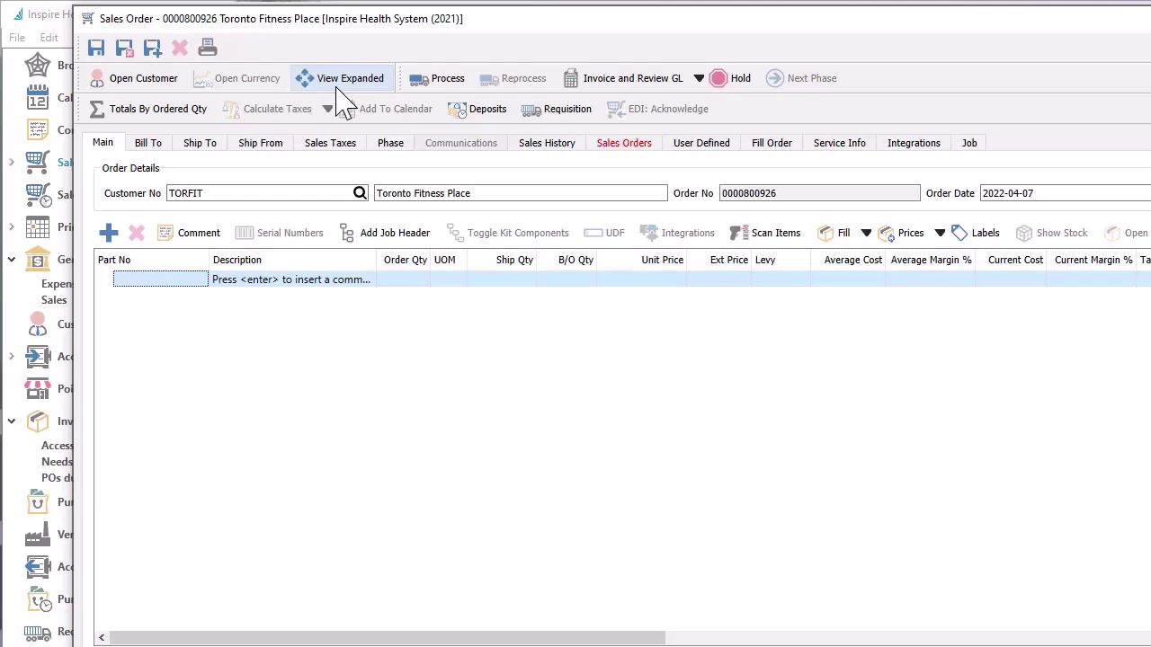
text(VA   /)
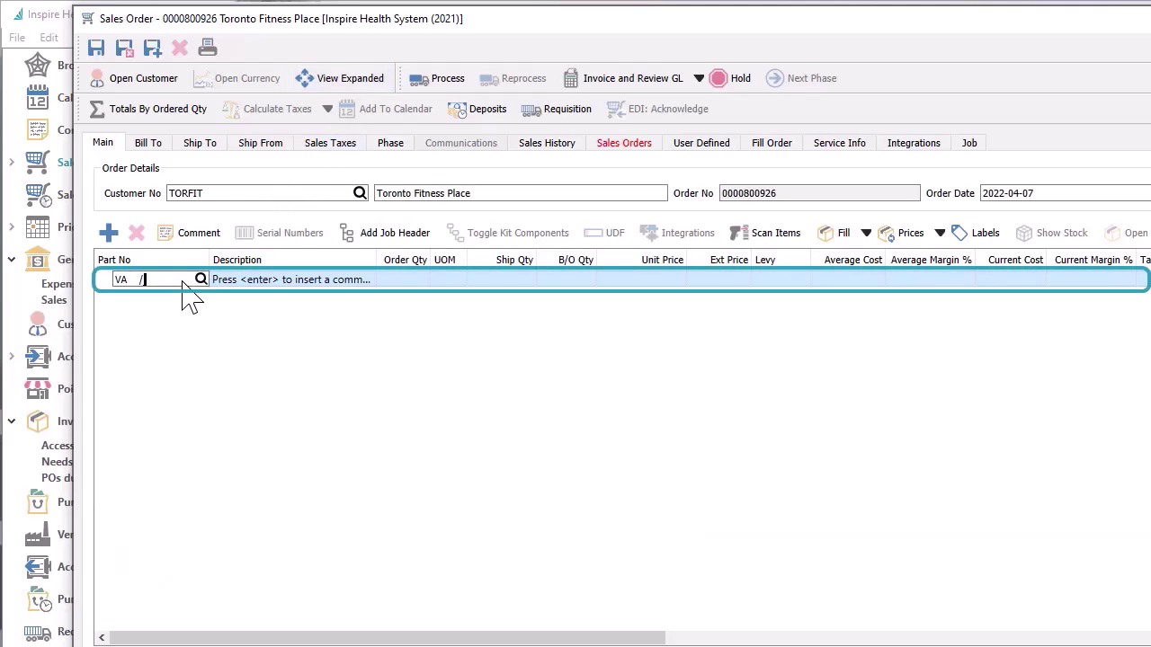
text(ACM)
key(Down)
key(Down)
key(Down)
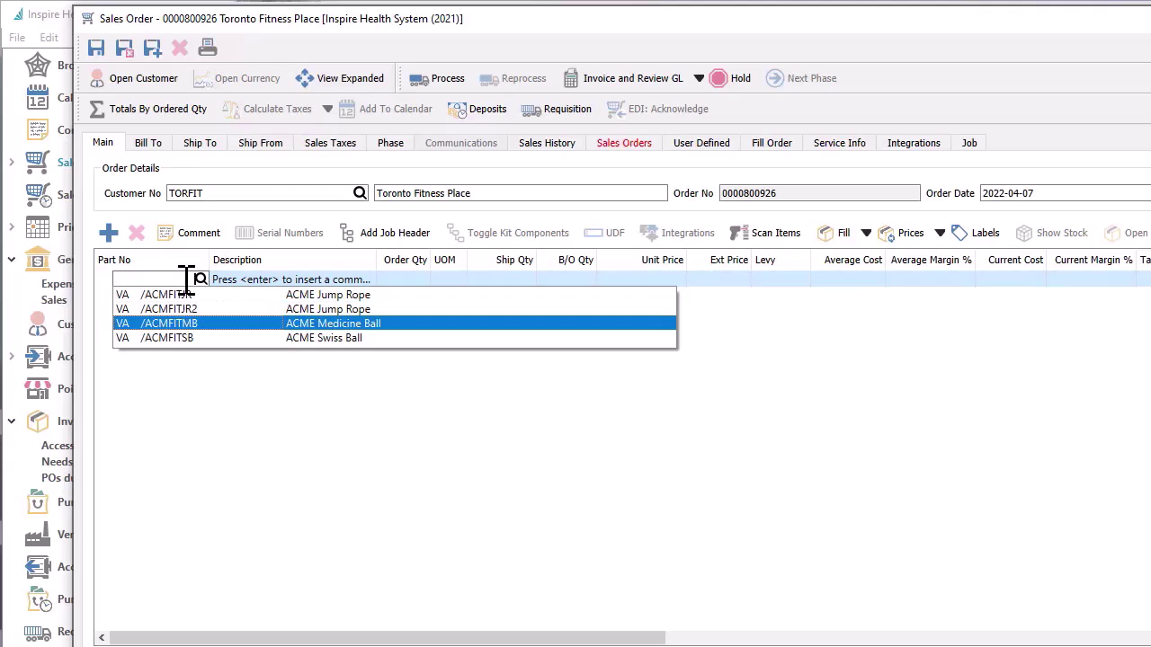
key(Return)
key(Tab)
text(2)
key(Tab)
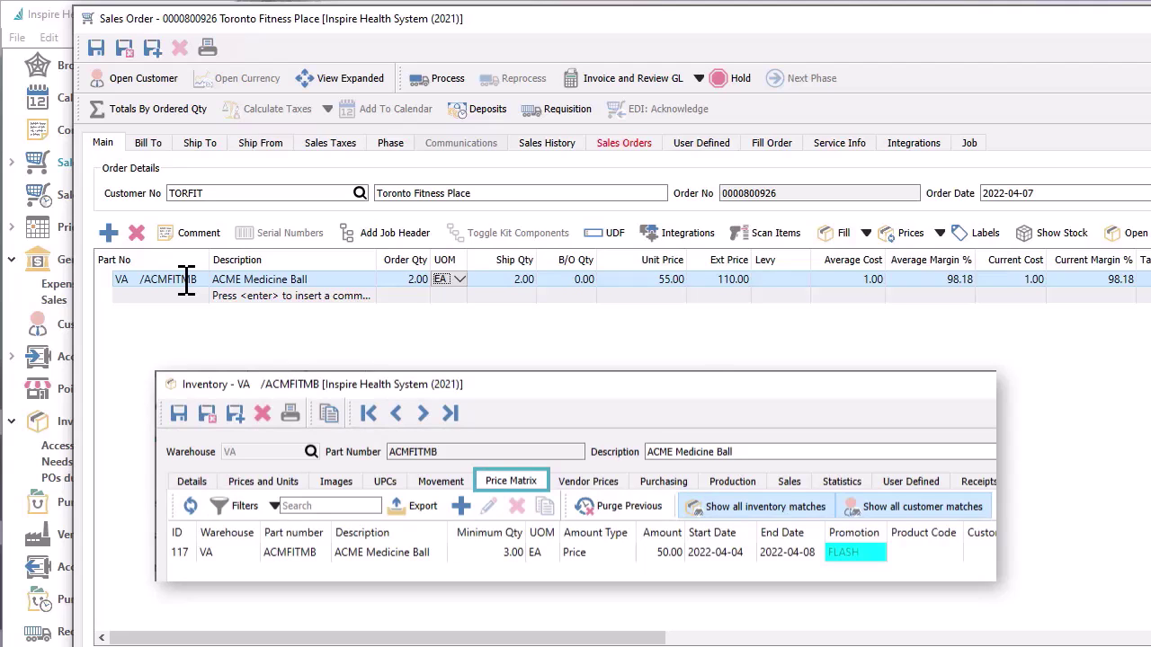
Add one ACME Swiss Ball (ACMFITSB), then open and dismiss the part scanning window
click(178, 301)
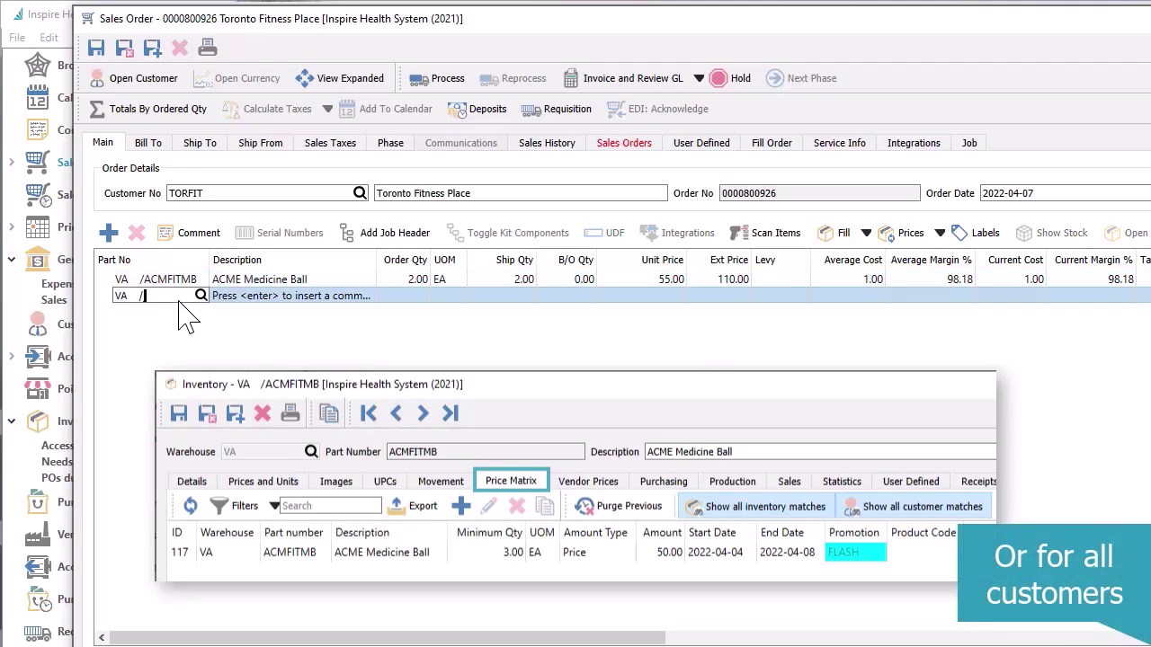
text(ACM)
key(Down)
key(Down)
key(Down)
key(Return)
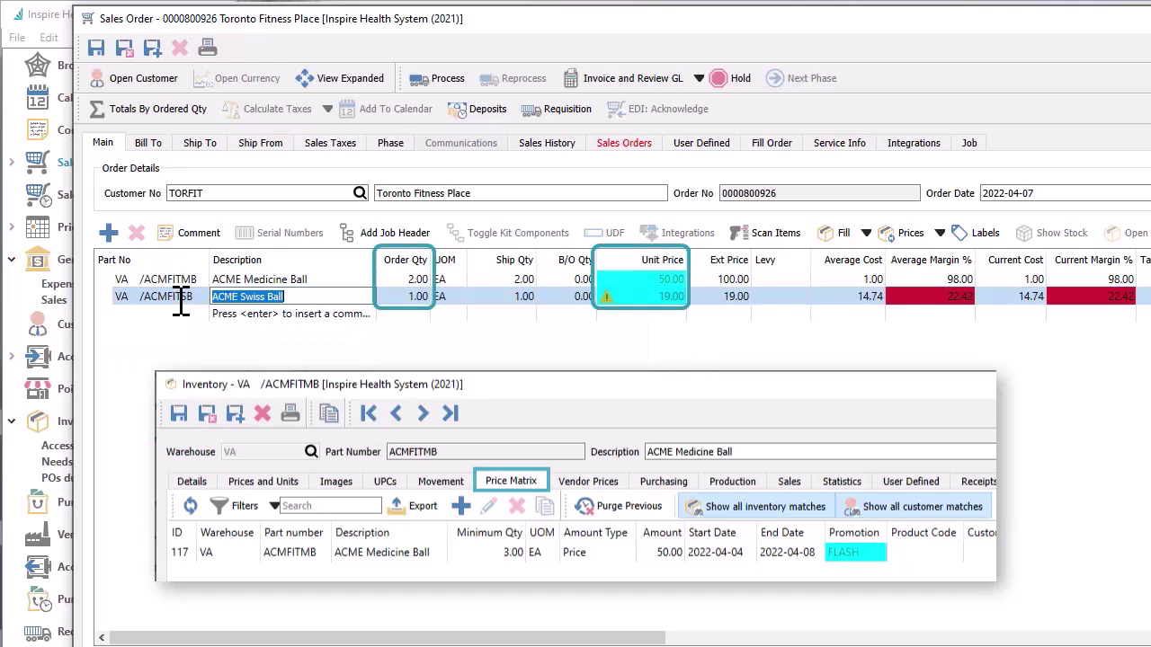
key(Tab)
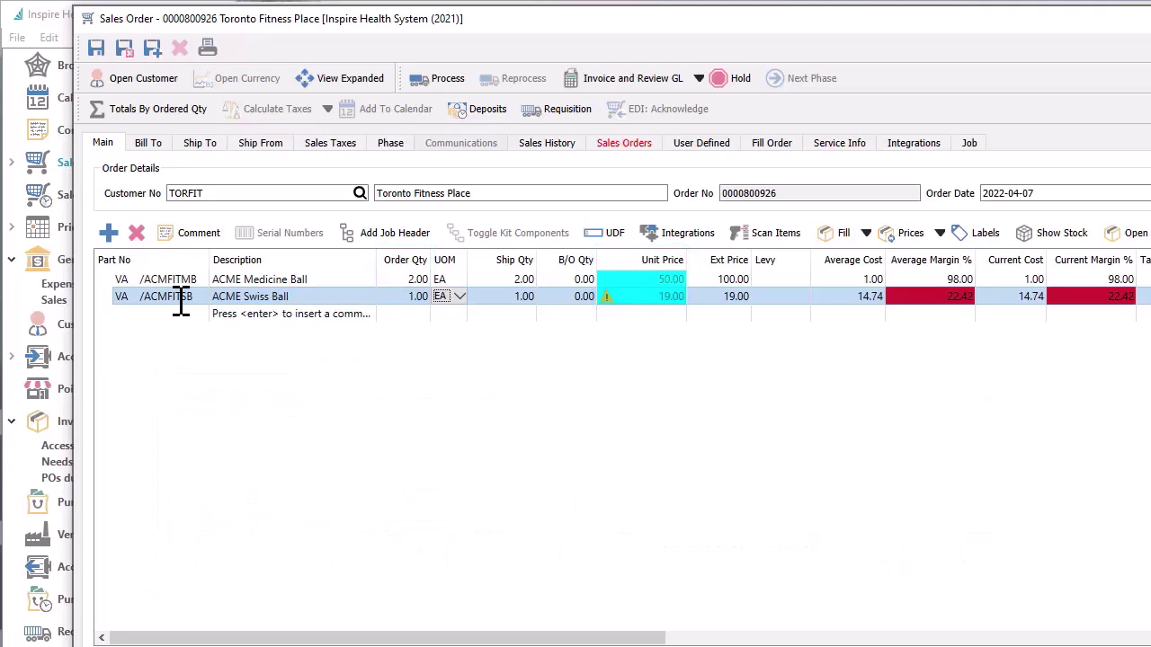
key(Tab)
key(Tab)
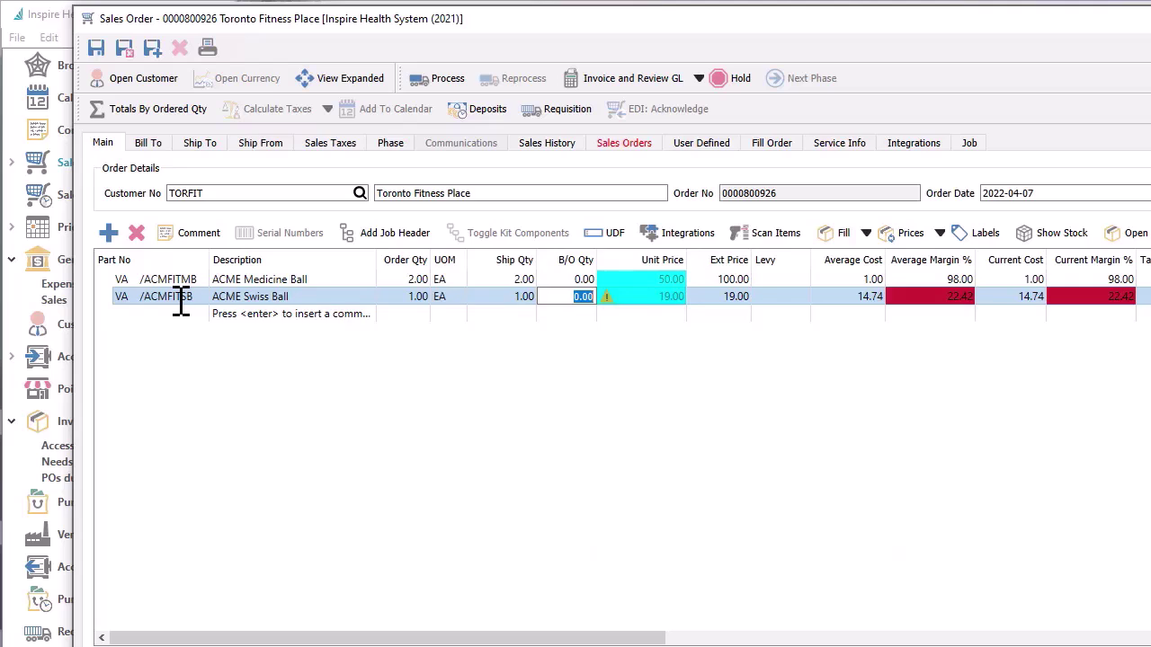
key(Return)
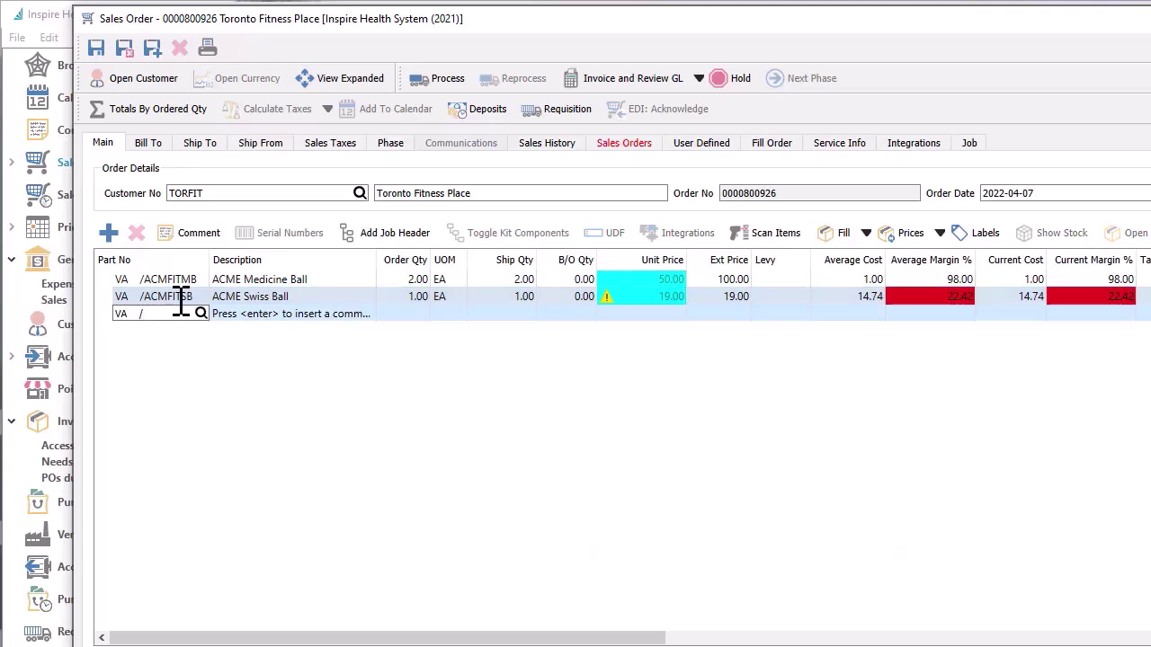
click(775, 238)
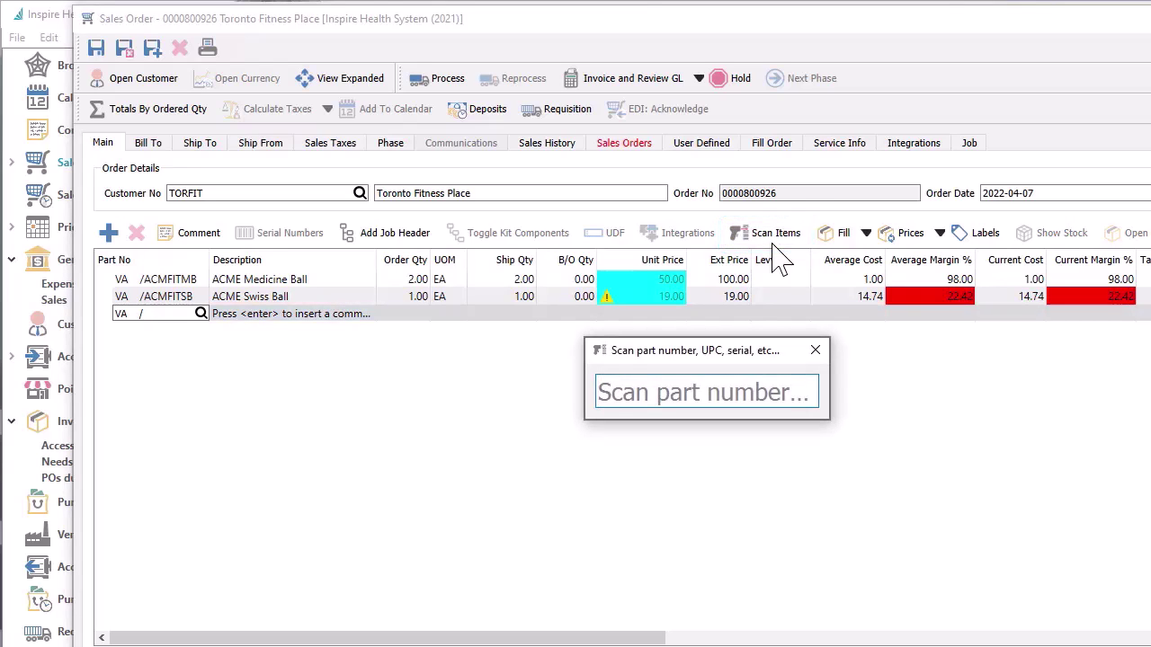
key(Escape)
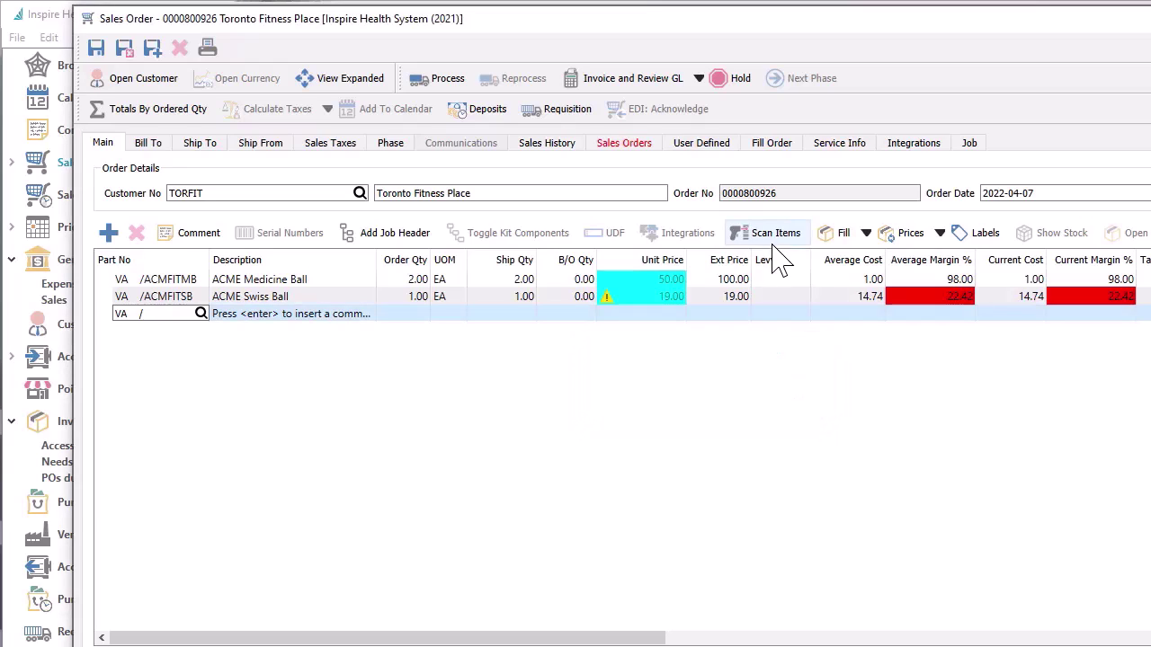
mouse_move(640, 325)
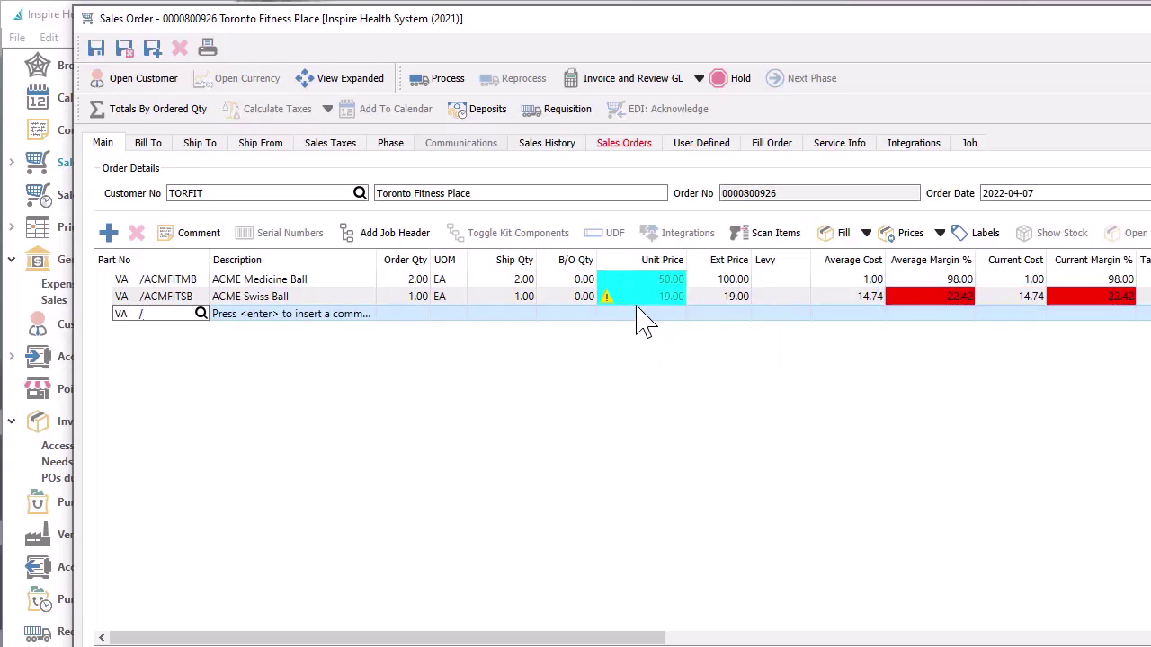
click(637, 300)
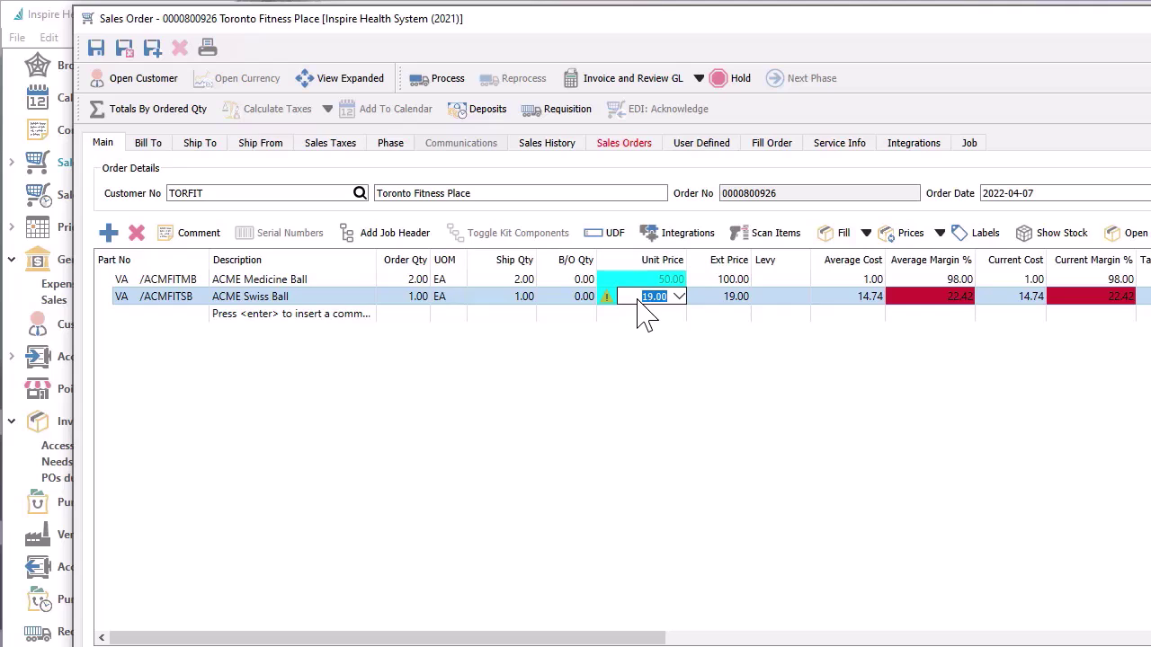
key(Return)
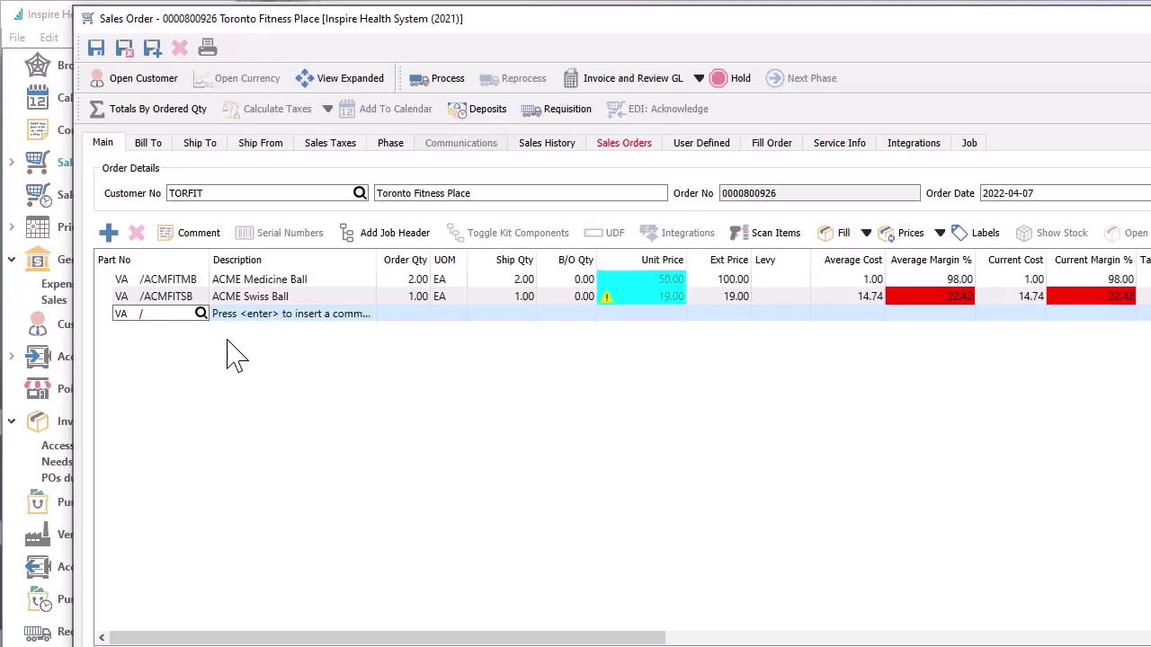
text(ACM)
Add ACME Jump Rope and the Inspire Kettlebell Kit, leaving out the INSKB40 kettlebell
key(Down)
key(Return)
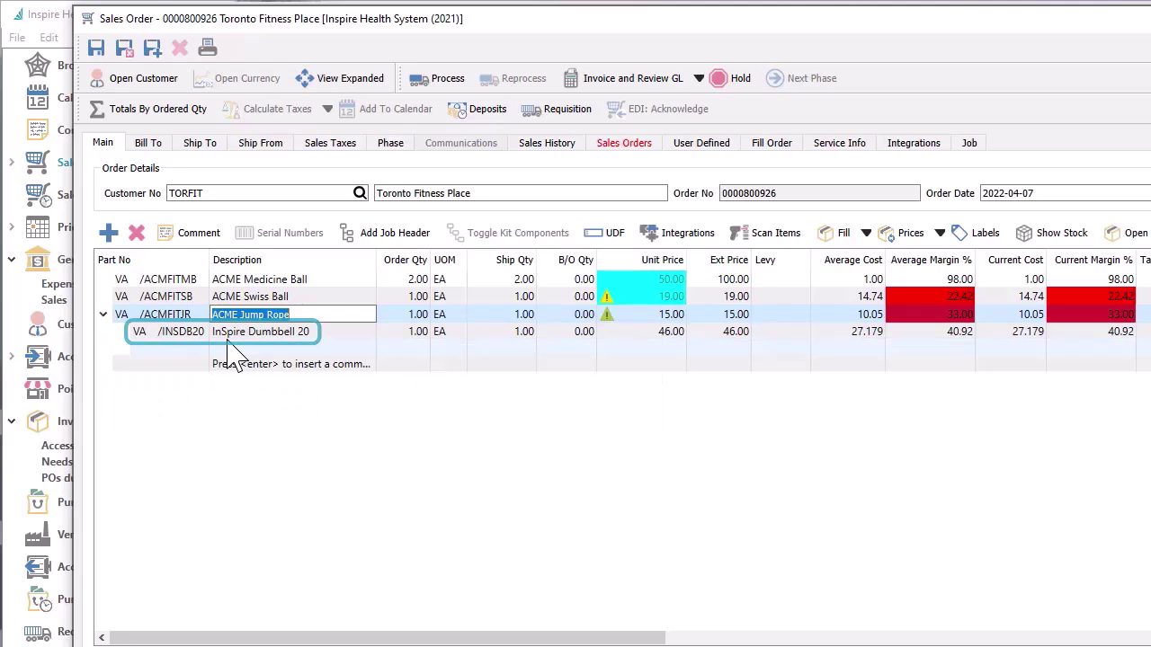
click(201, 365)
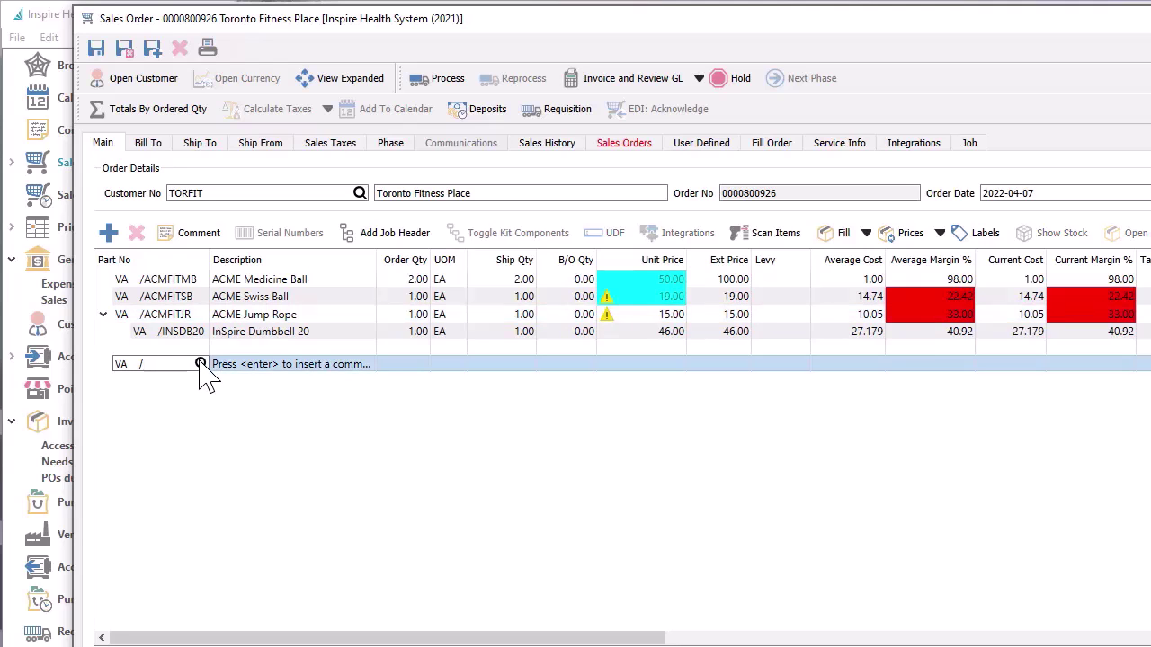
text(INSP)
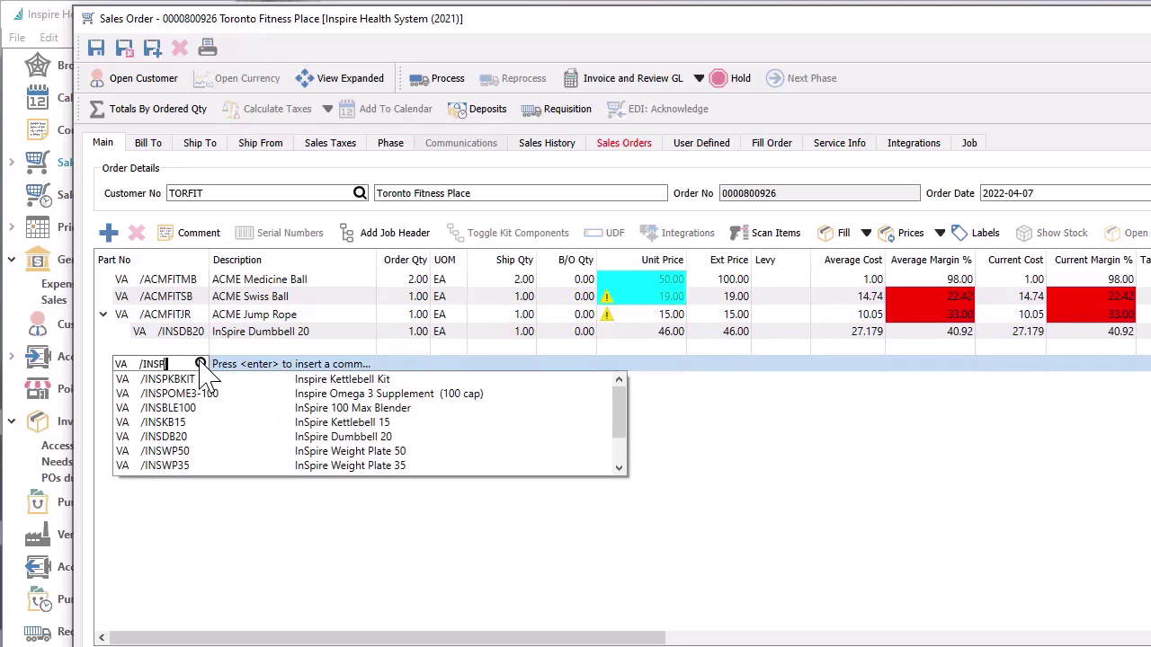
key(Down)
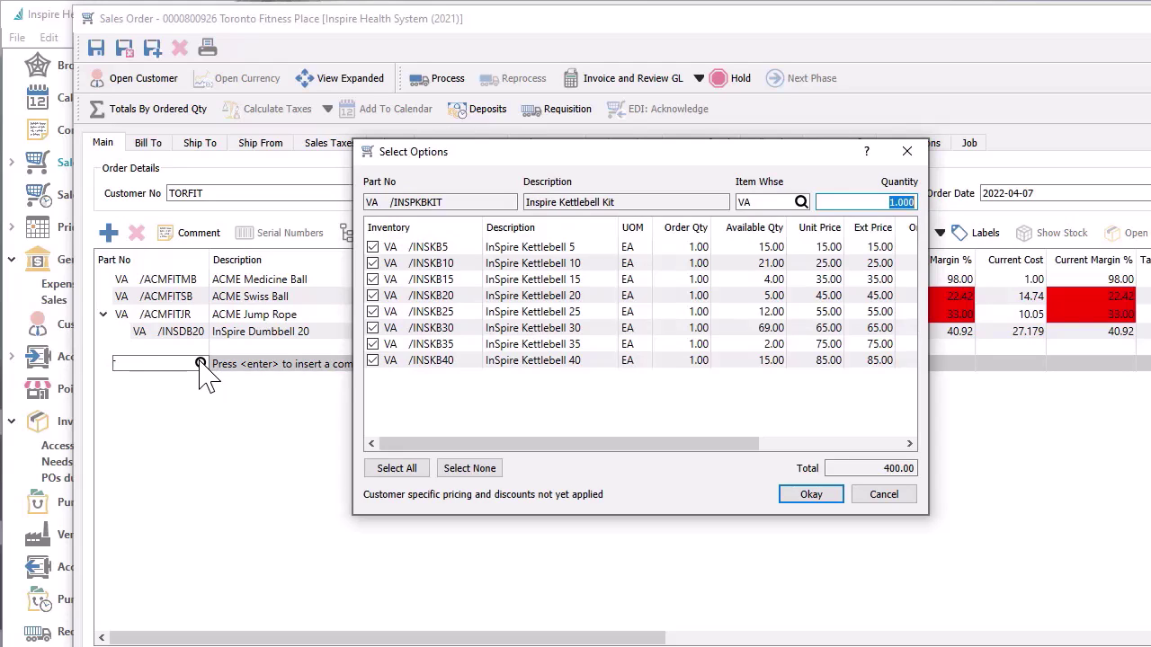
click(372, 361)
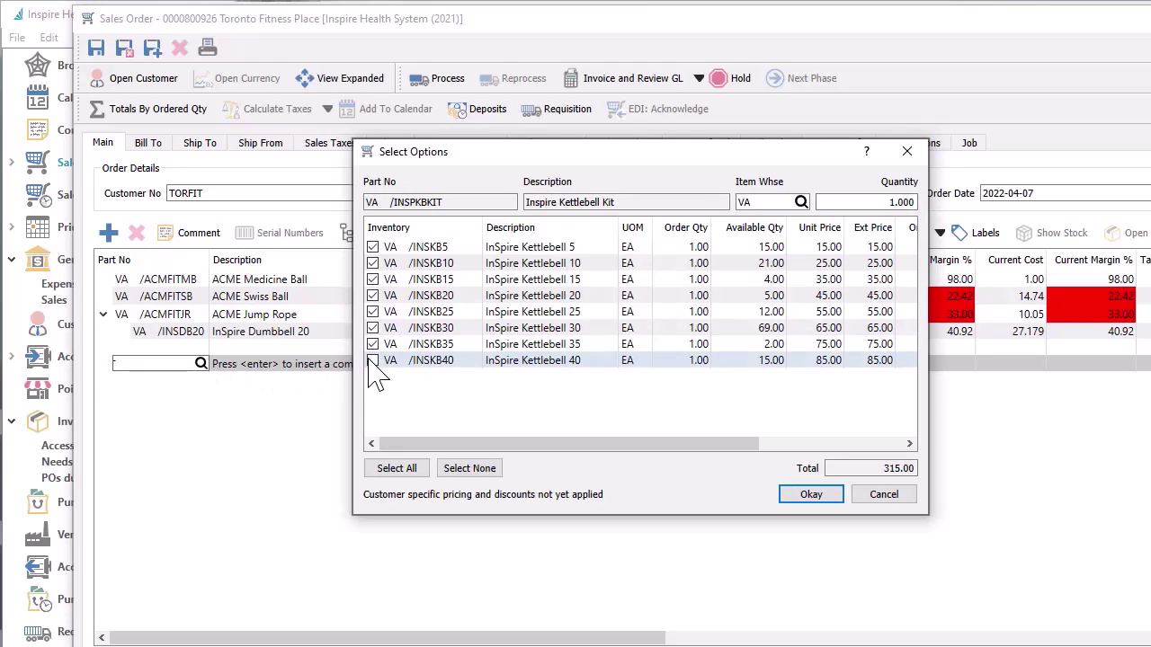
click(793, 496)
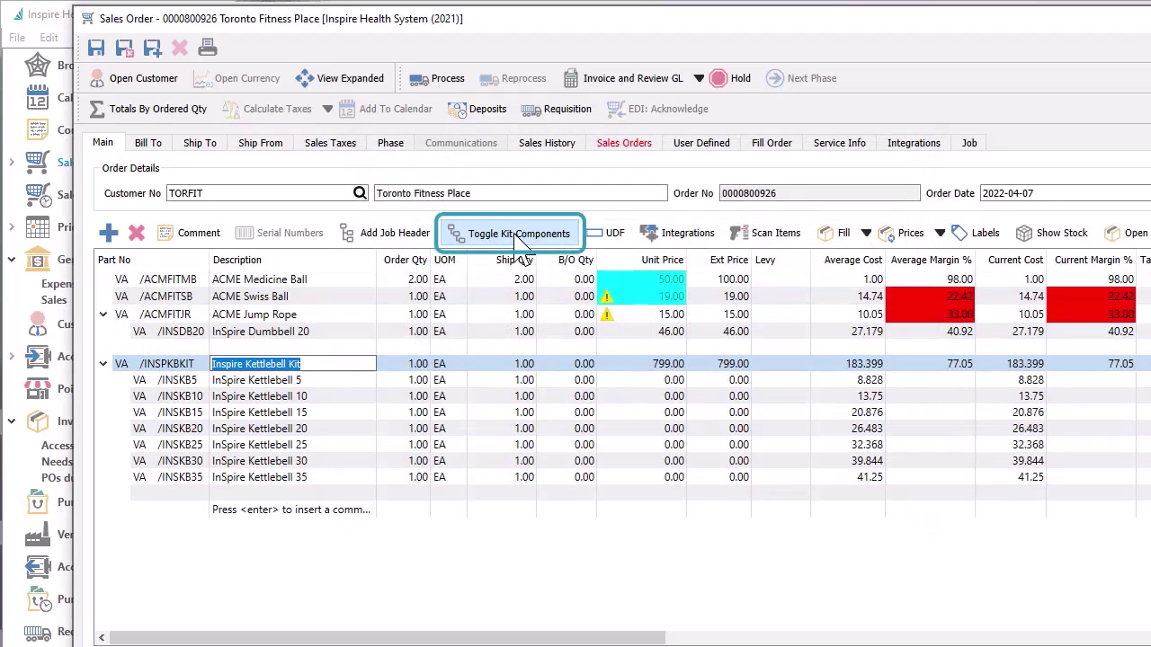
click(518, 238)
click(519, 243)
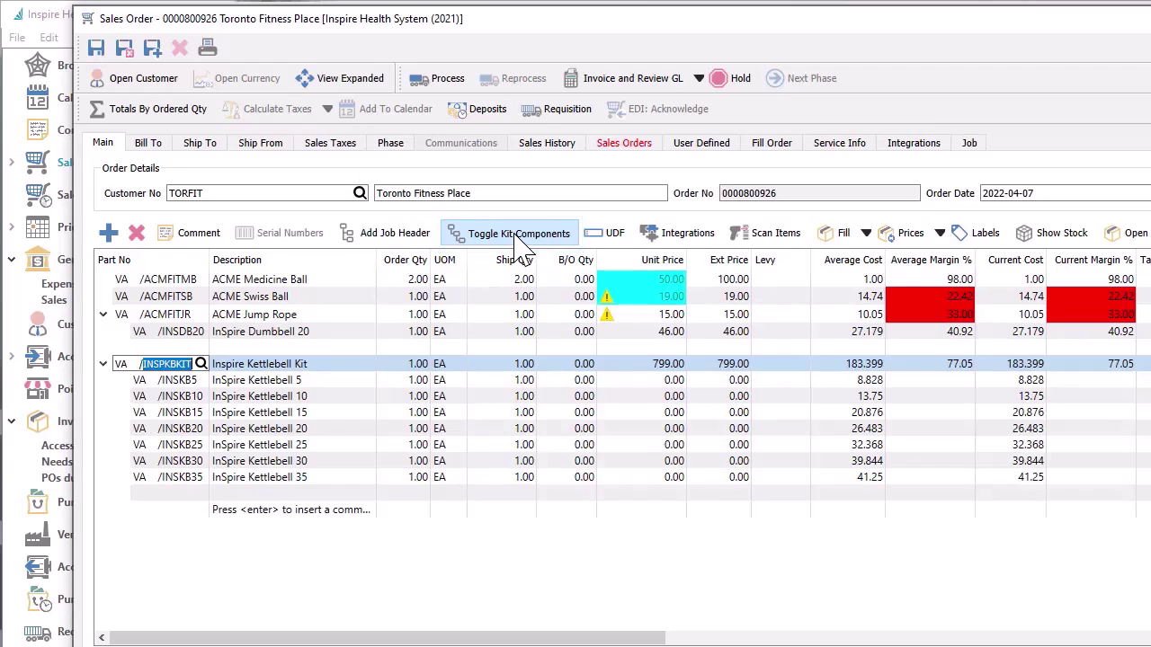
Add a Blueberries line to the order
click(188, 519)
text(/BLU)
text(EB)
key(Down)
key(Return)
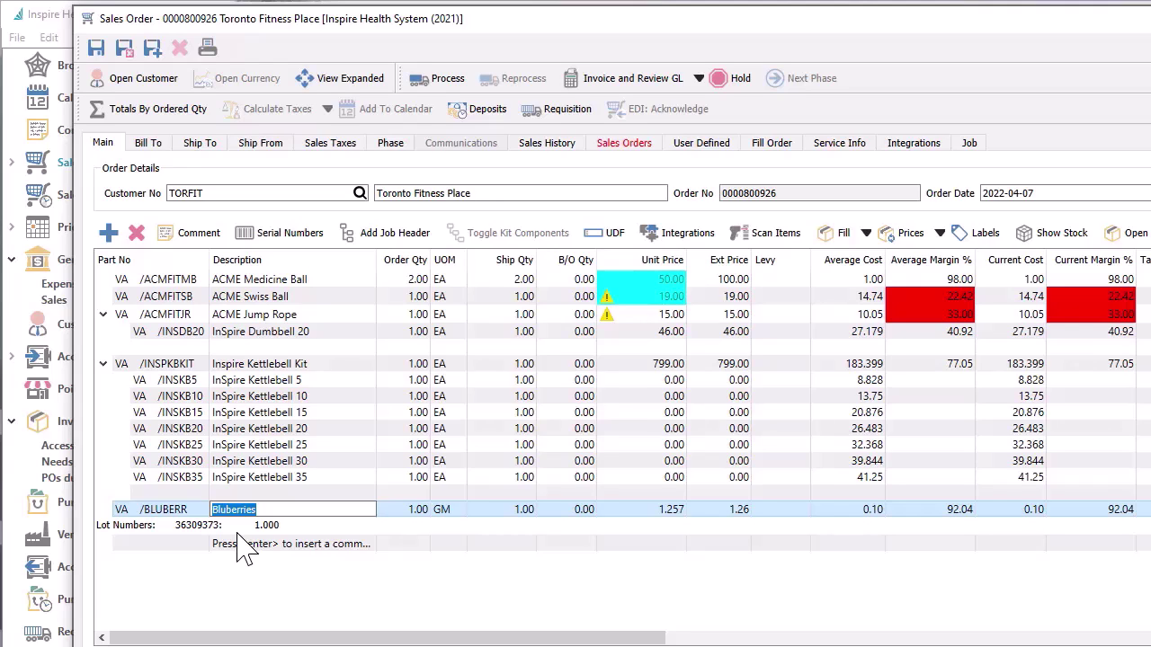
Check the Blueberries lot 36309373, then add knee support REH7084 on a new line
click(277, 236)
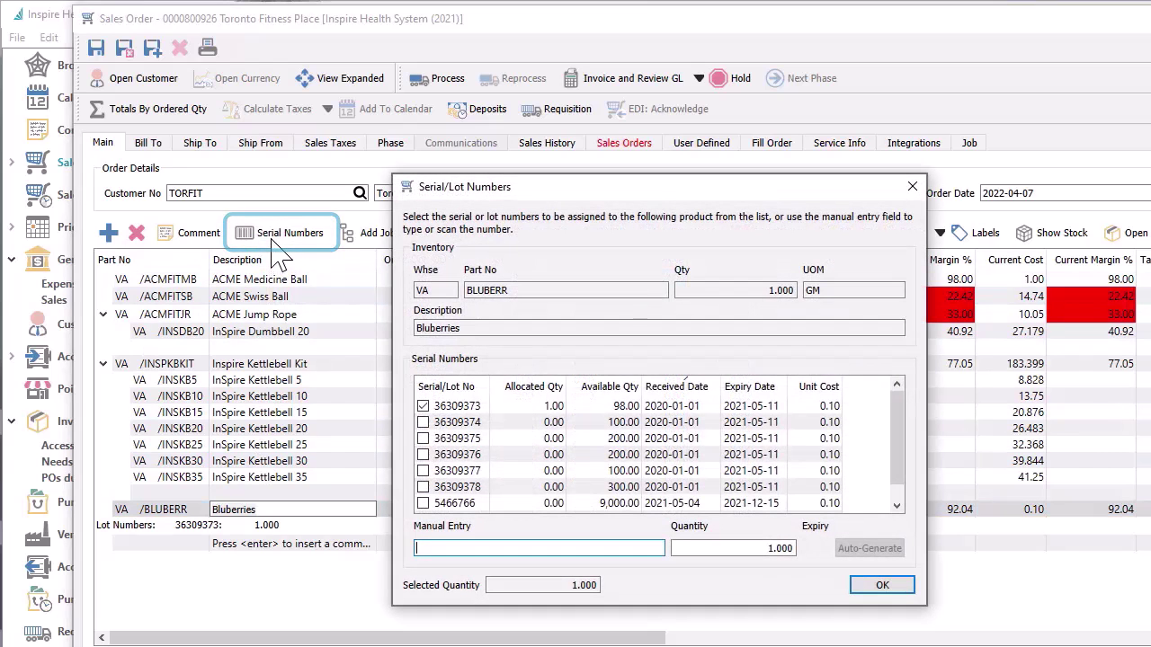
key(Return)
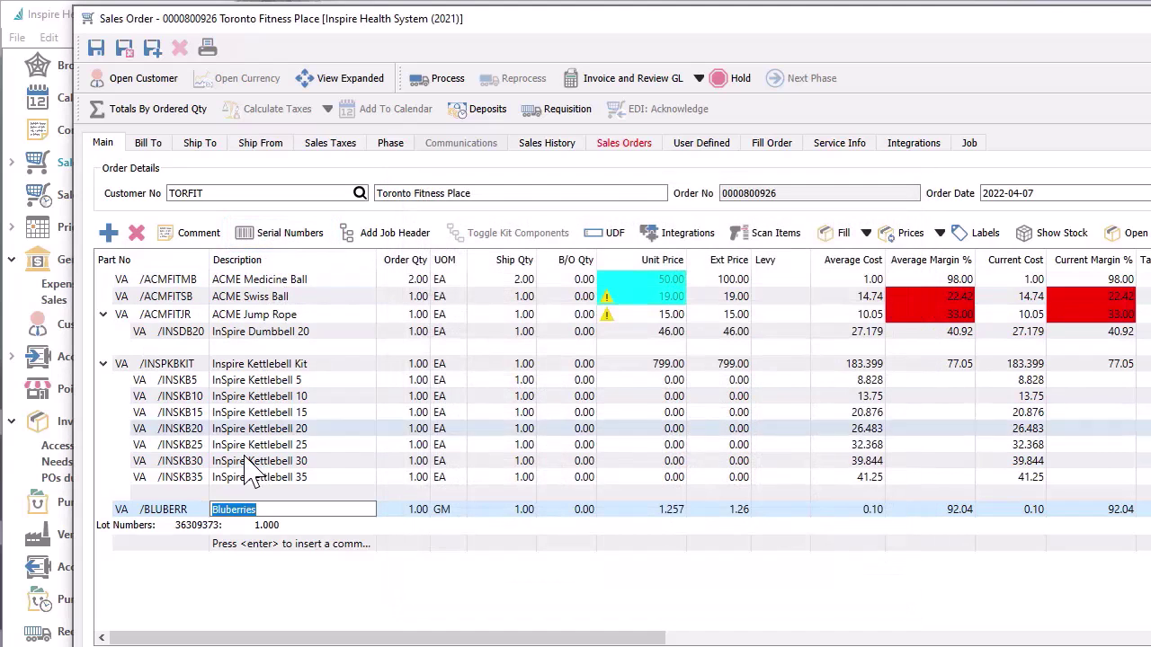
click(199, 543)
text(REH)
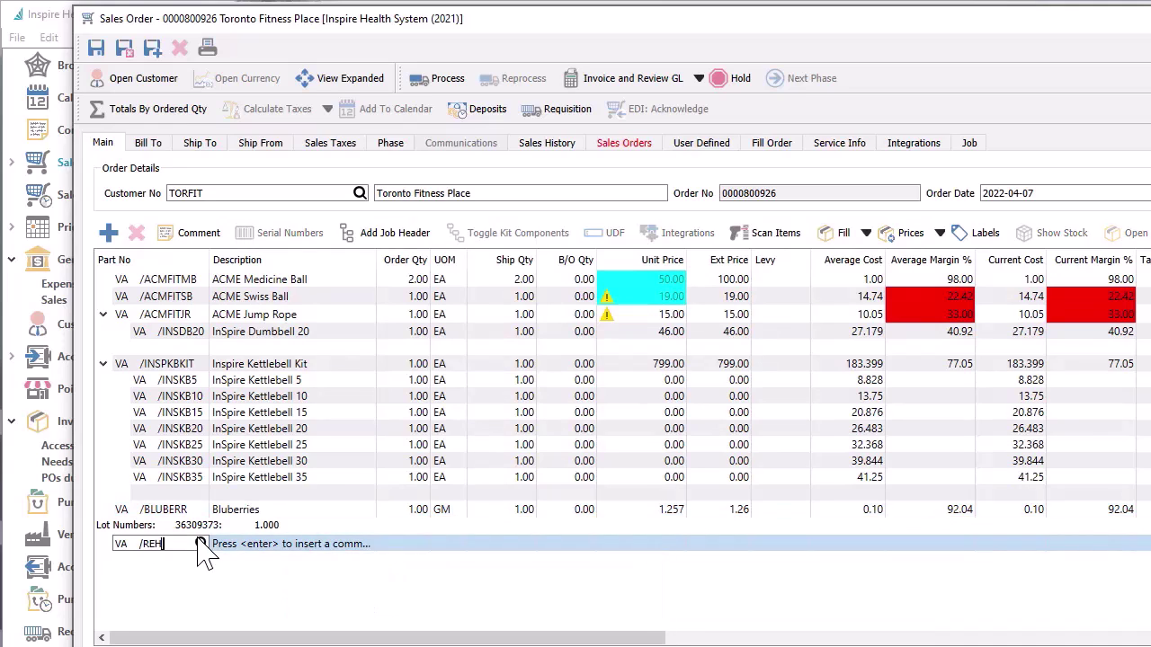
key(Down)
key(Return)
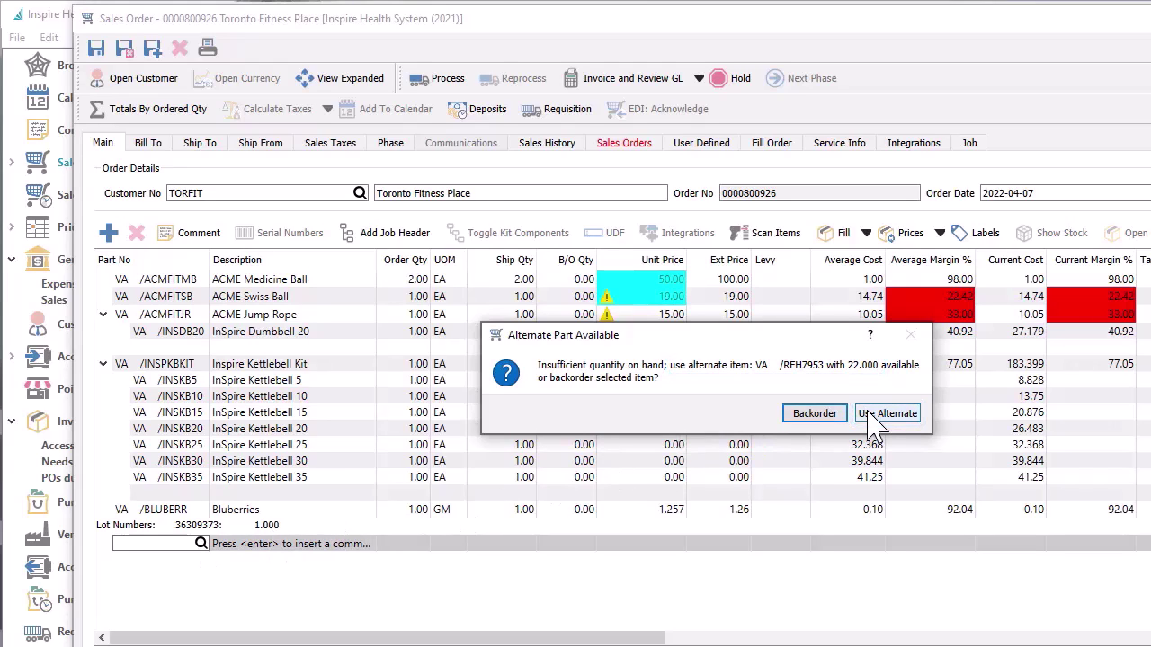
Backorder the Rehbank Knee Support 7mm 7084 and process a purchase requisition for it
click(815, 414)
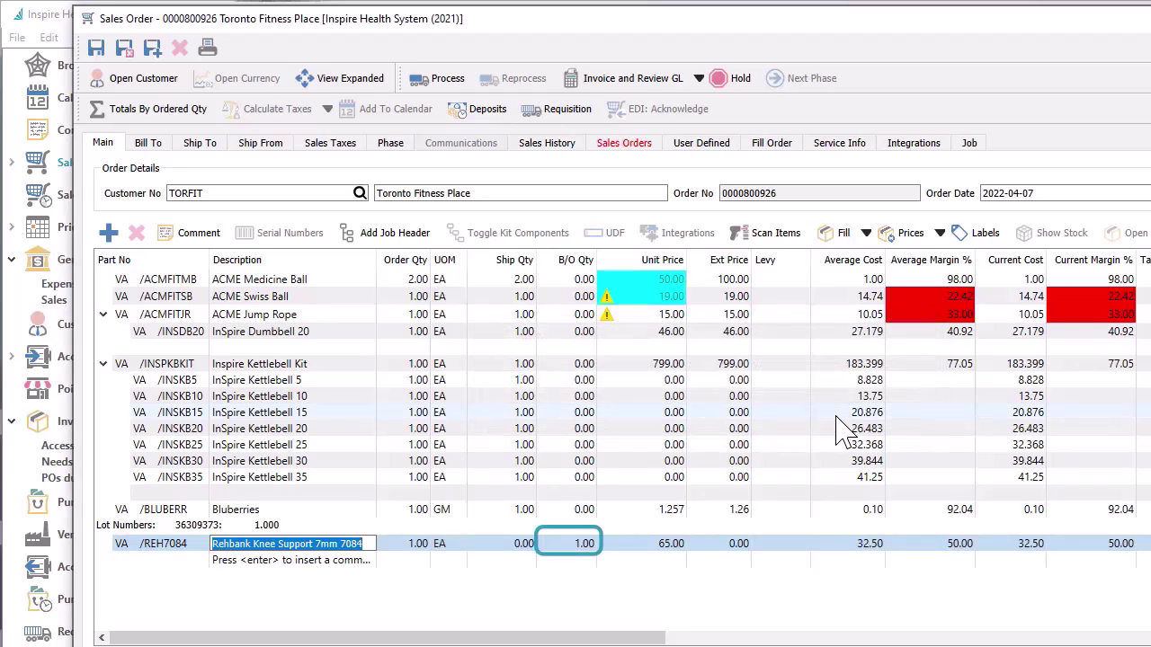
click(568, 110)
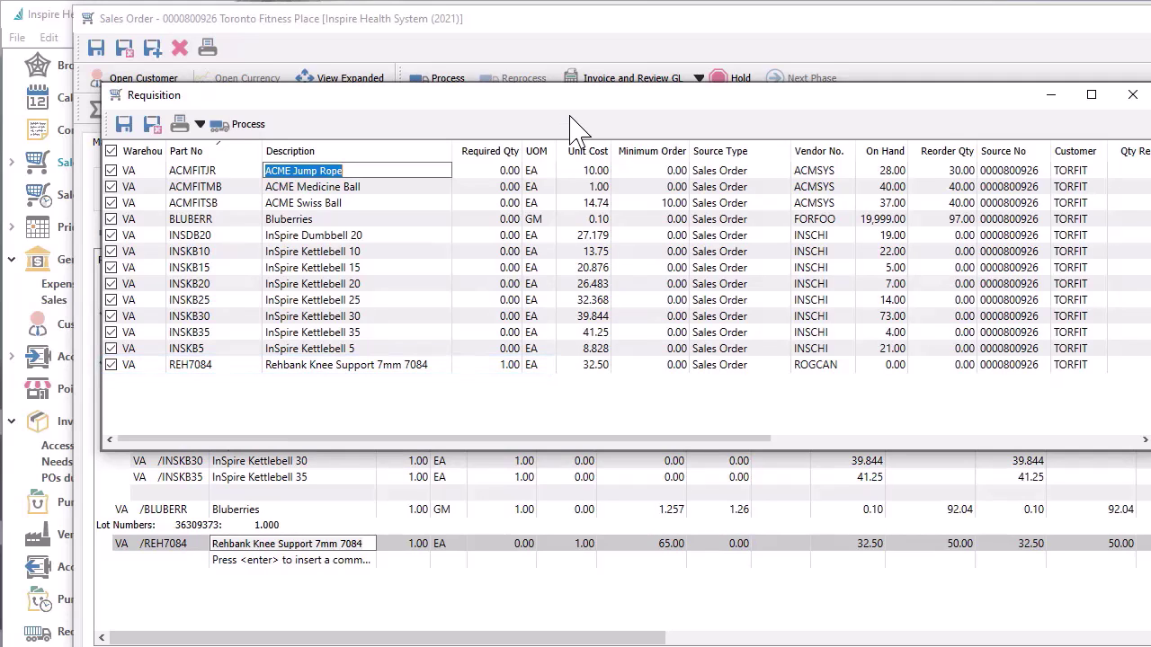
click(263, 125)
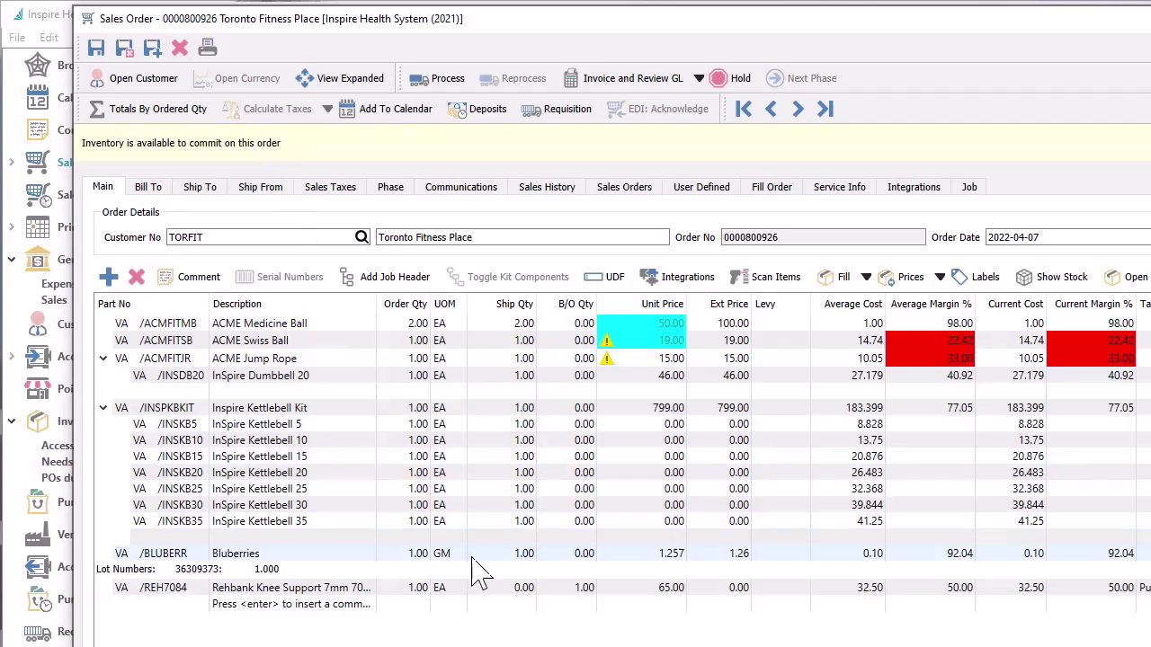
From the sales order's Fill options, open Toronto Fitness Place's Accounts Receivable open items
click(487, 590)
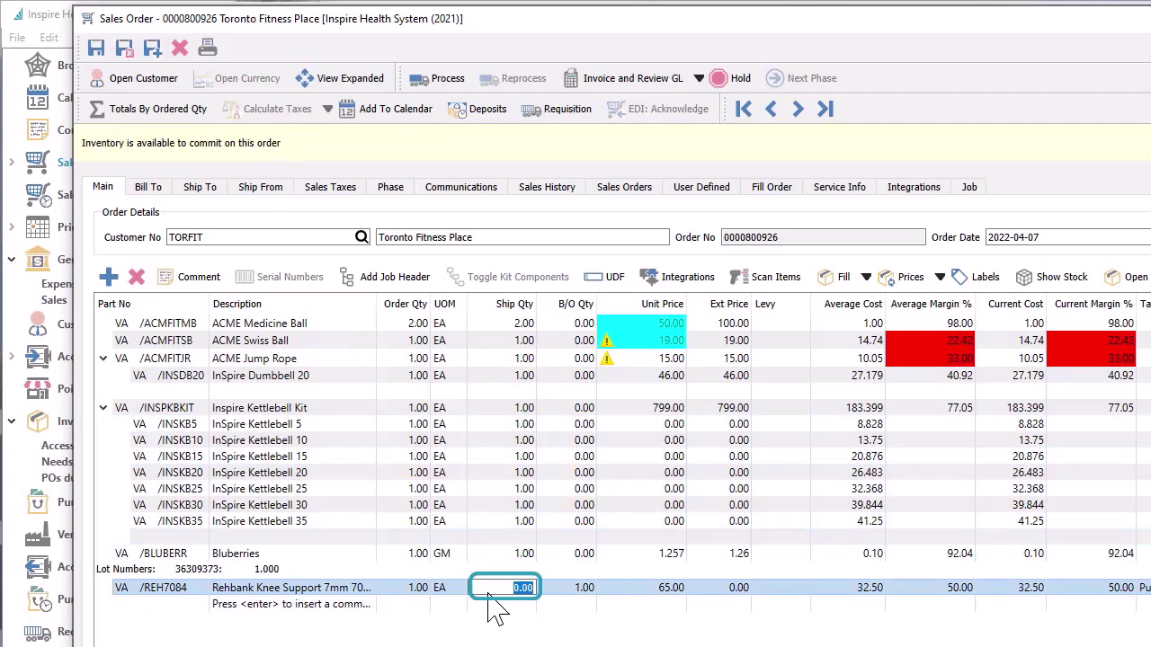
click(866, 281)
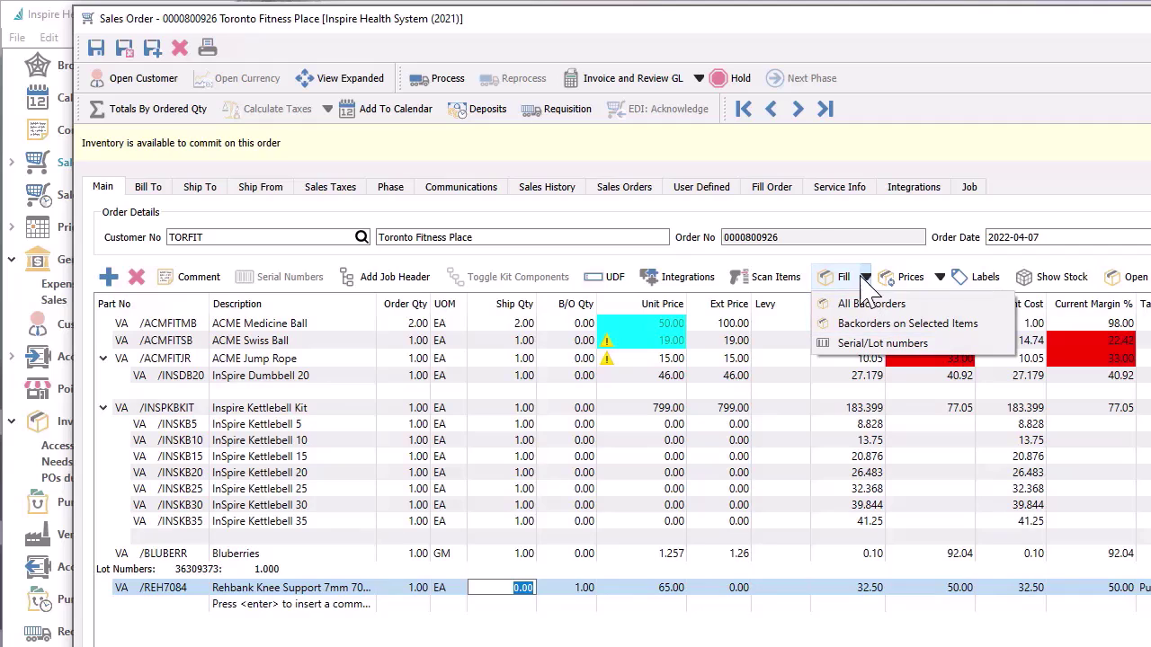
click(783, 190)
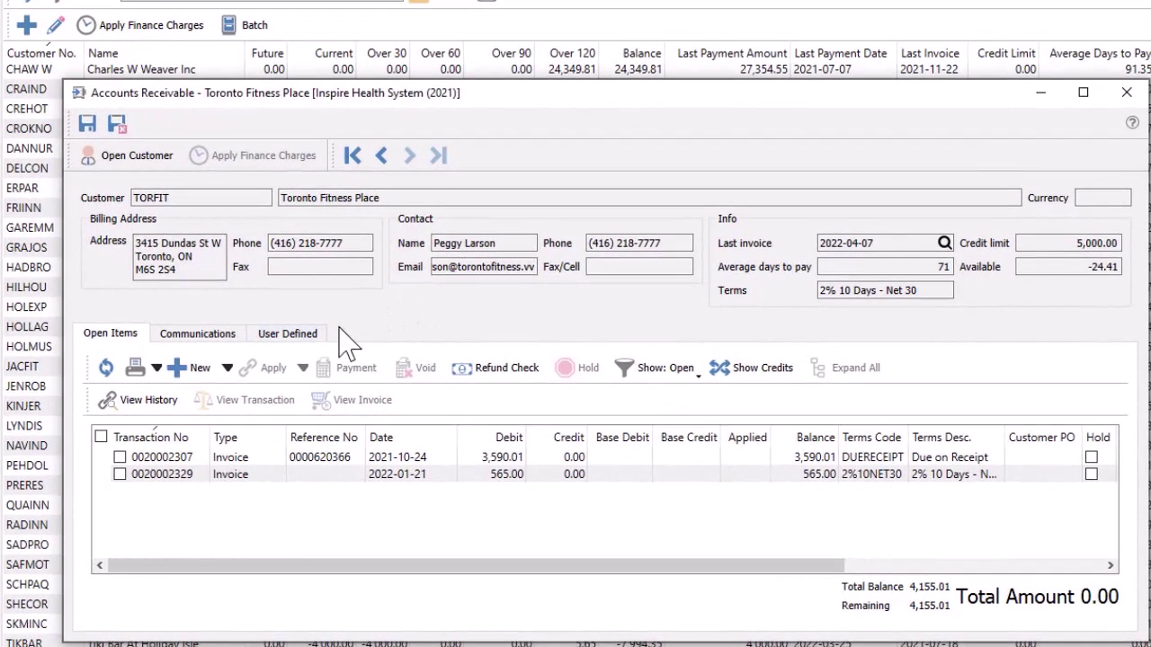
Post a new 113.00 invoice with reference 6334 for Toronto Fitness Place
click(227, 369)
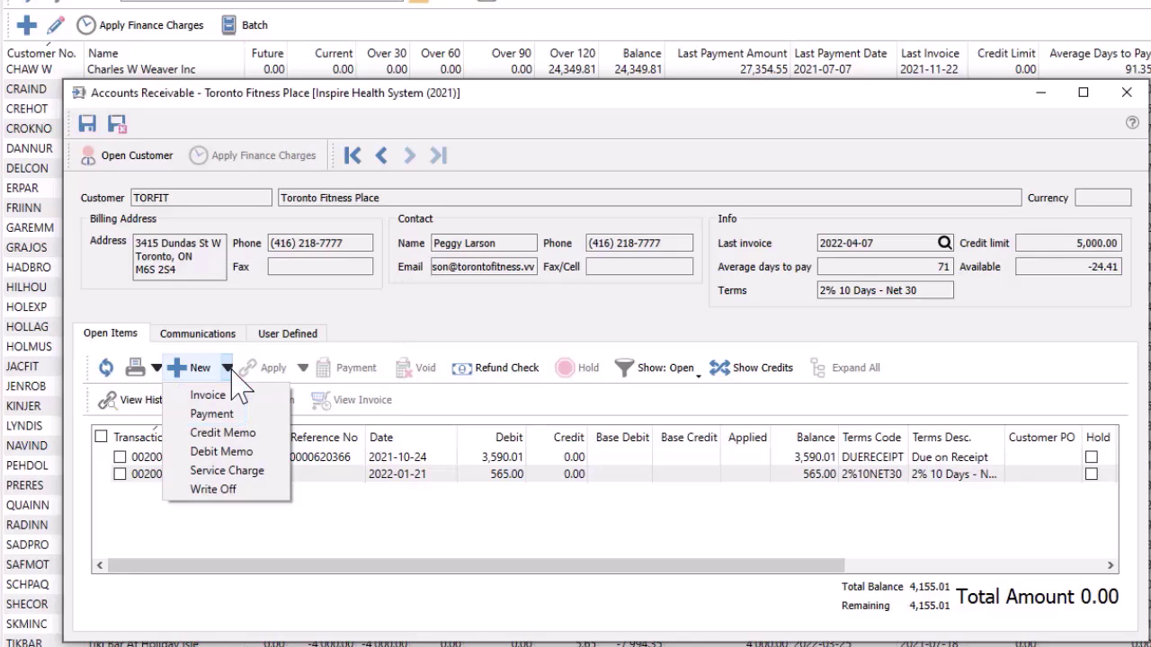
click(216, 395)
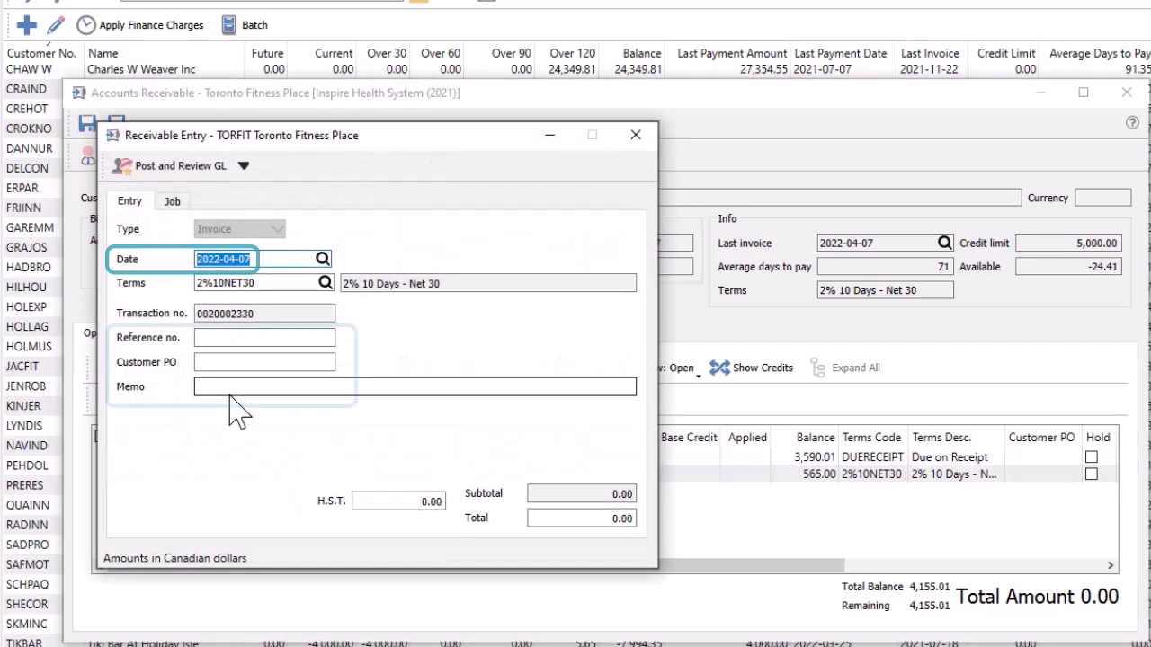
click(245, 337)
text(6334)
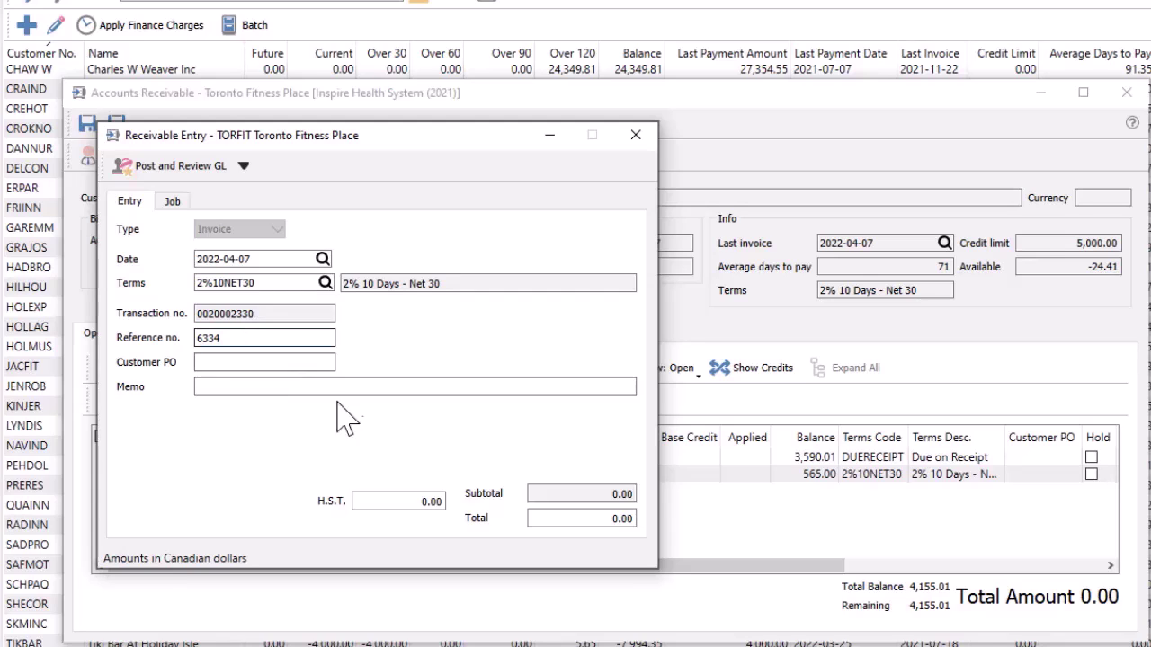
click(576, 517)
text(113)
key(Tab)
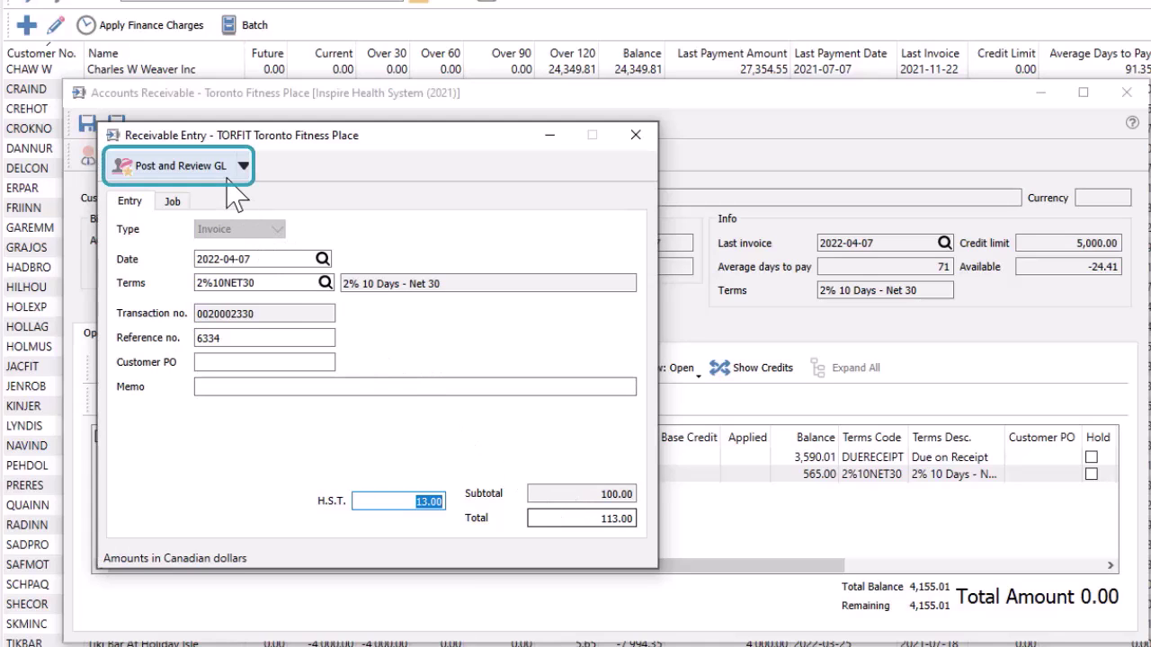
click(180, 166)
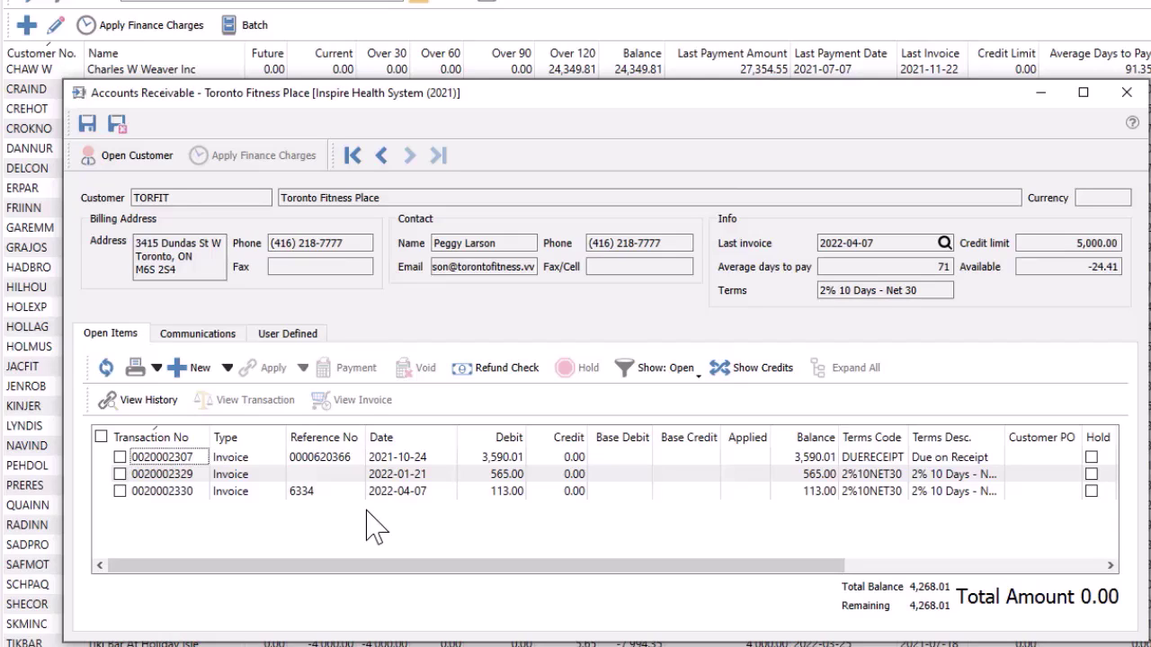
click(120, 456)
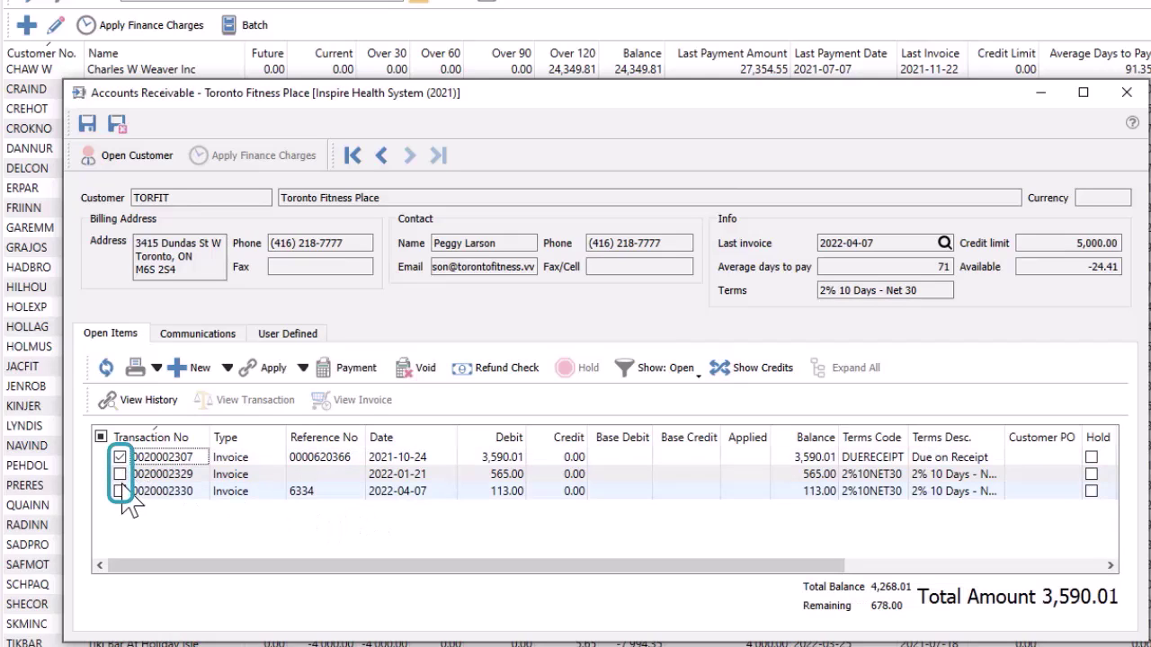
click(120, 491)
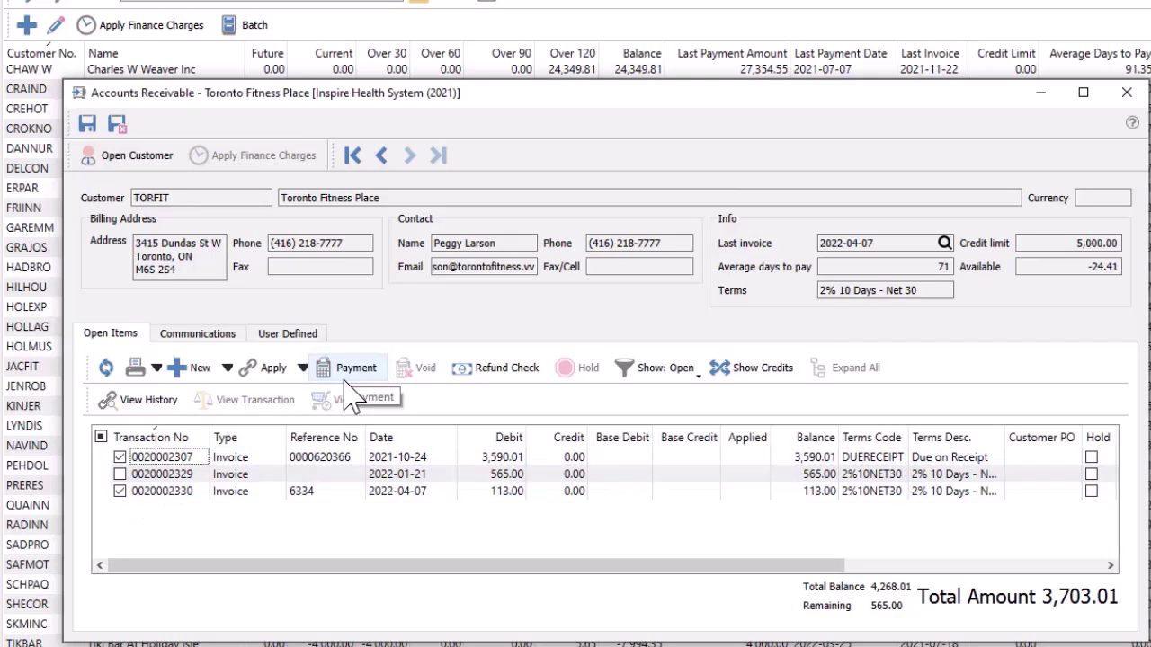
click(279, 457)
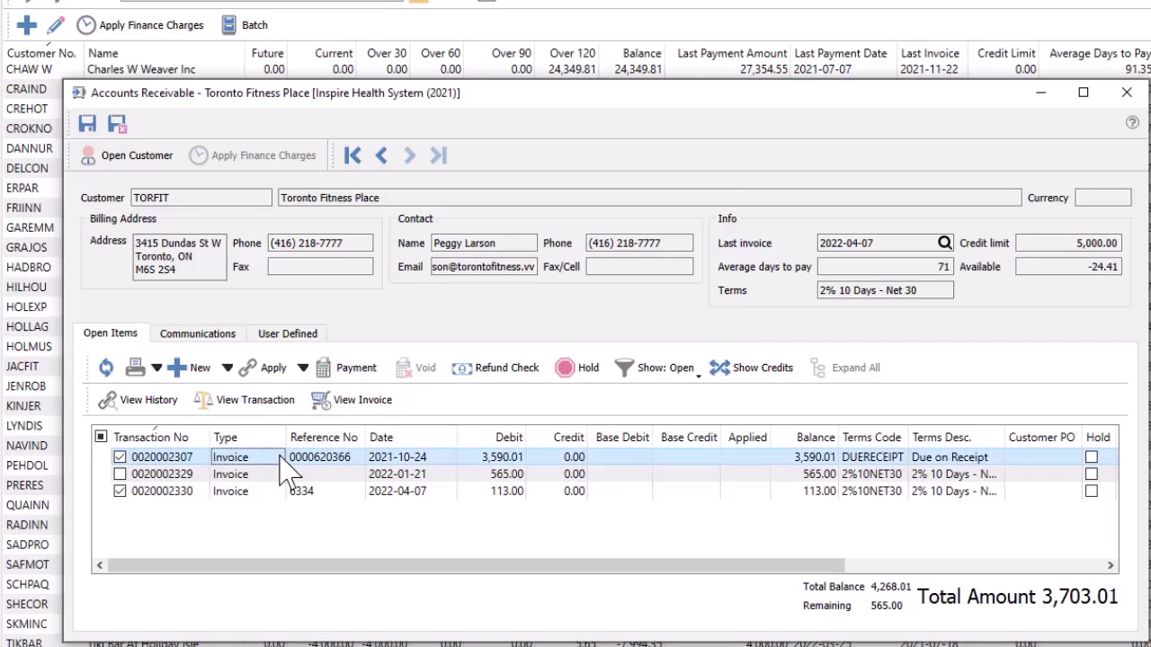
click(341, 404)
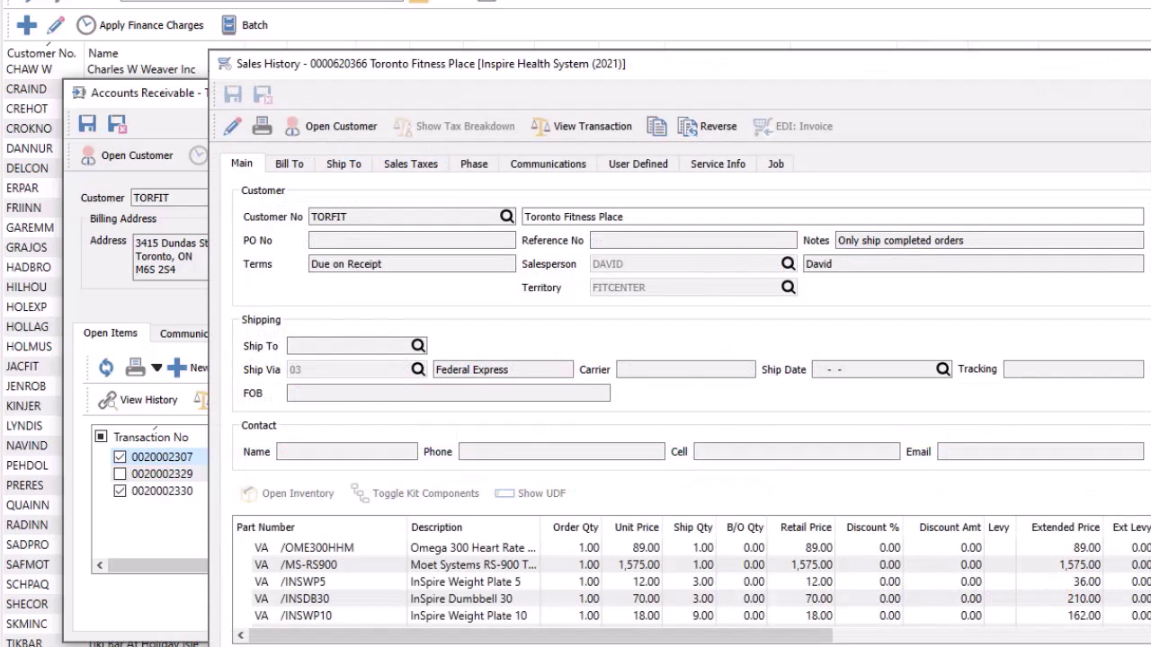
key(Escape)
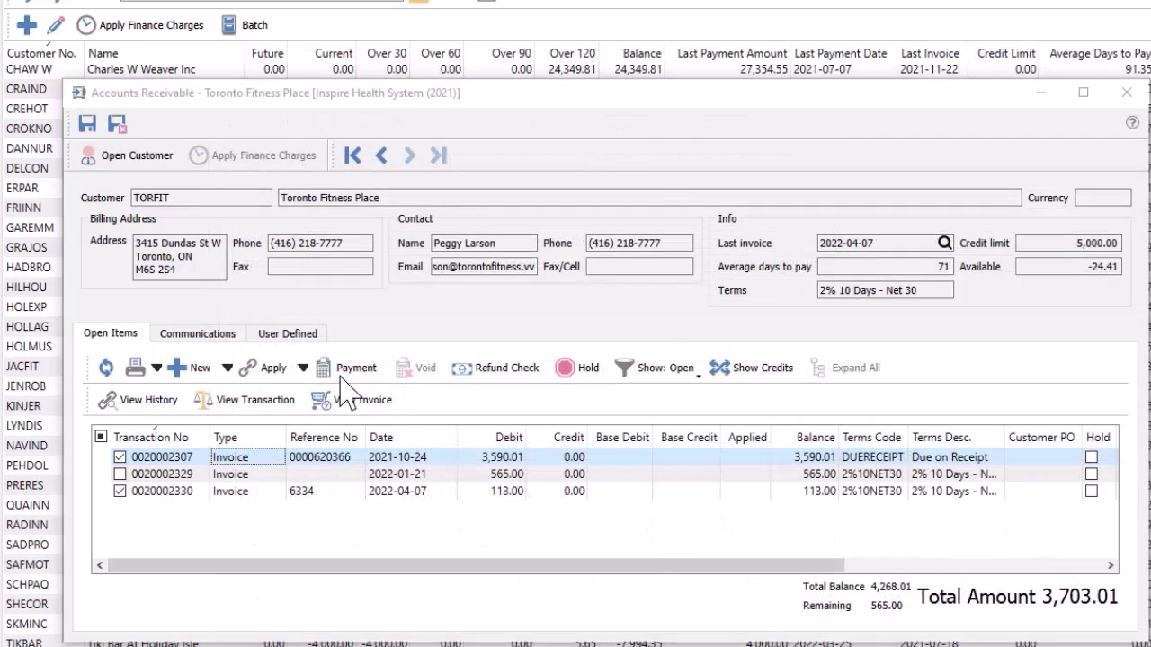
click(343, 371)
click(284, 337)
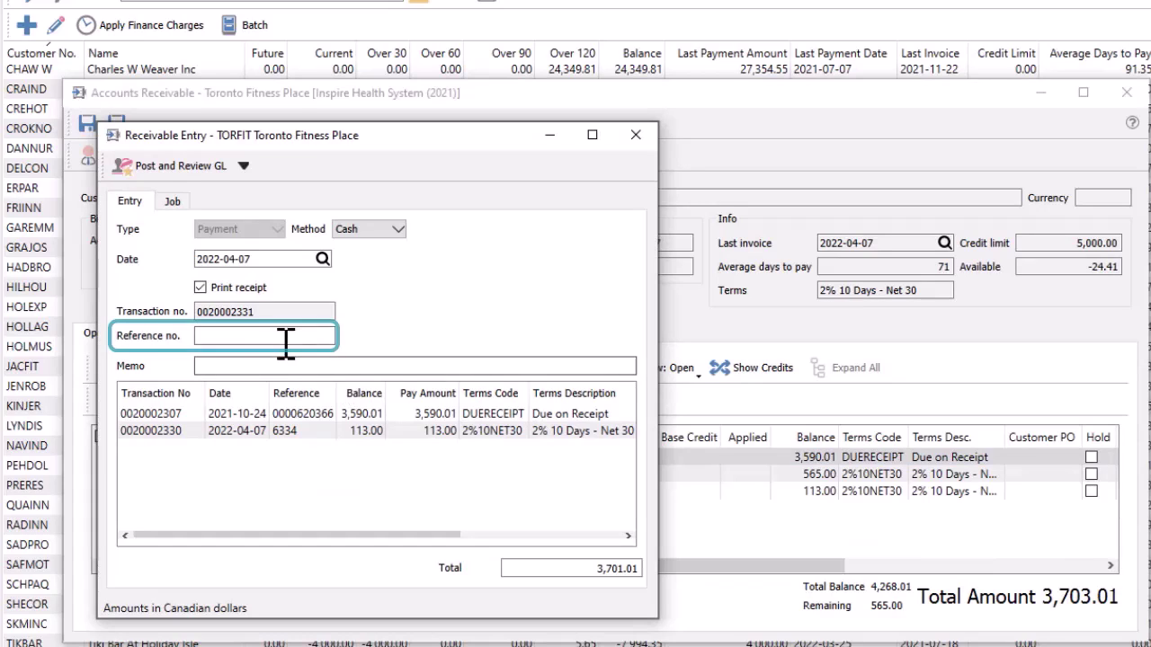
text(811)
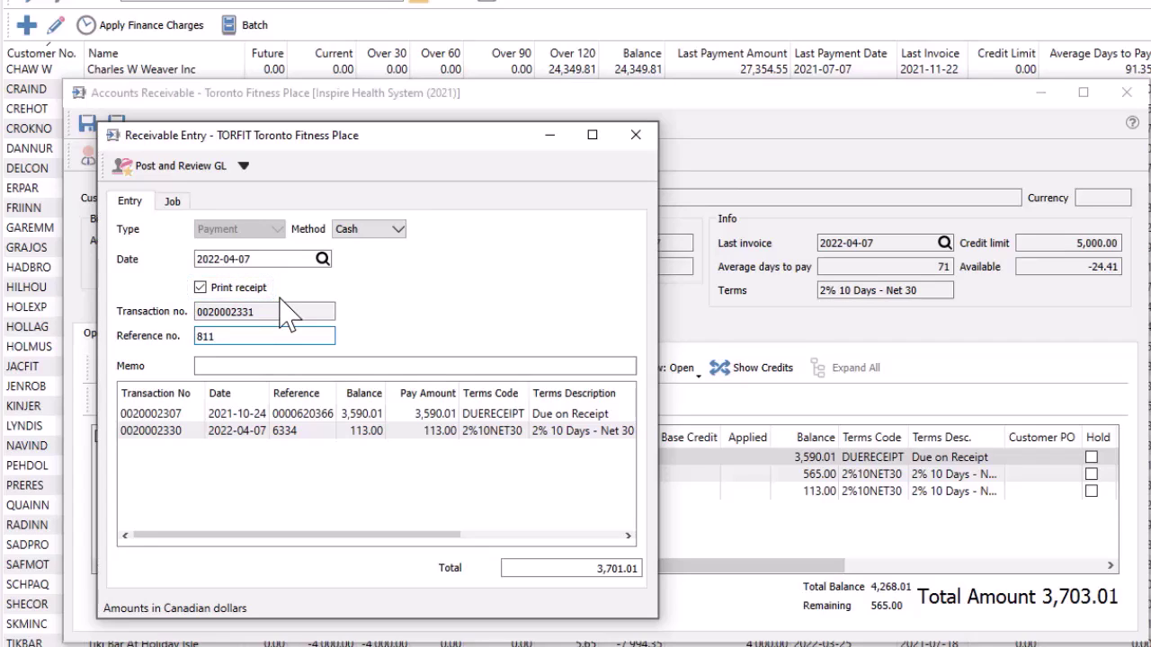
click(392, 412)
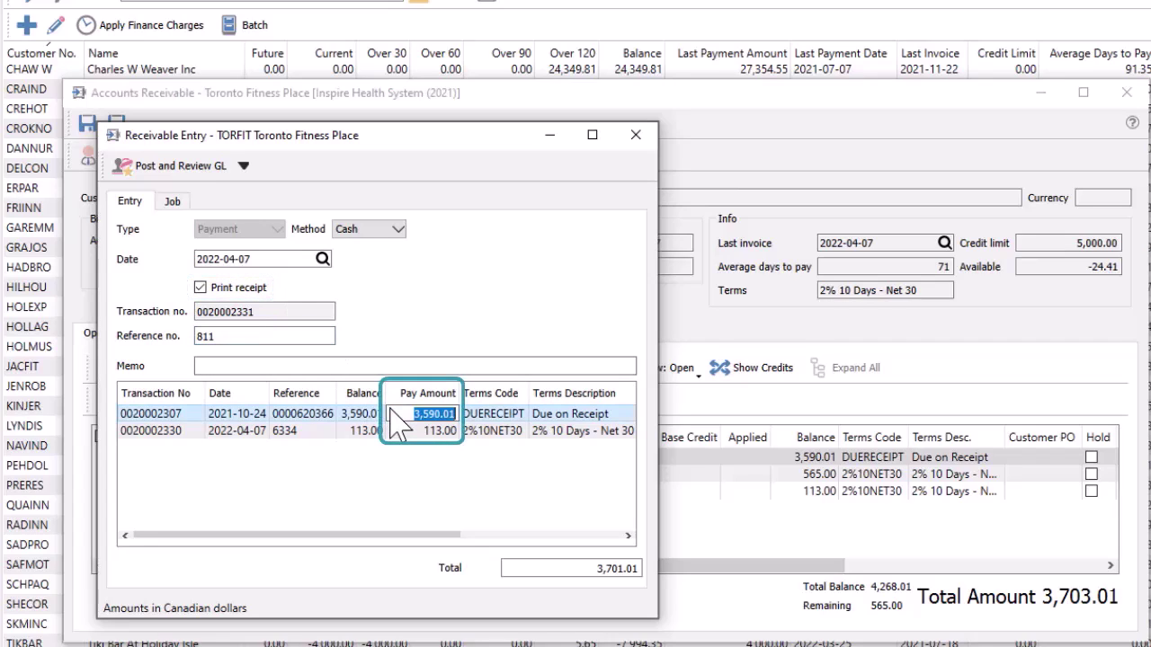
text(1000)
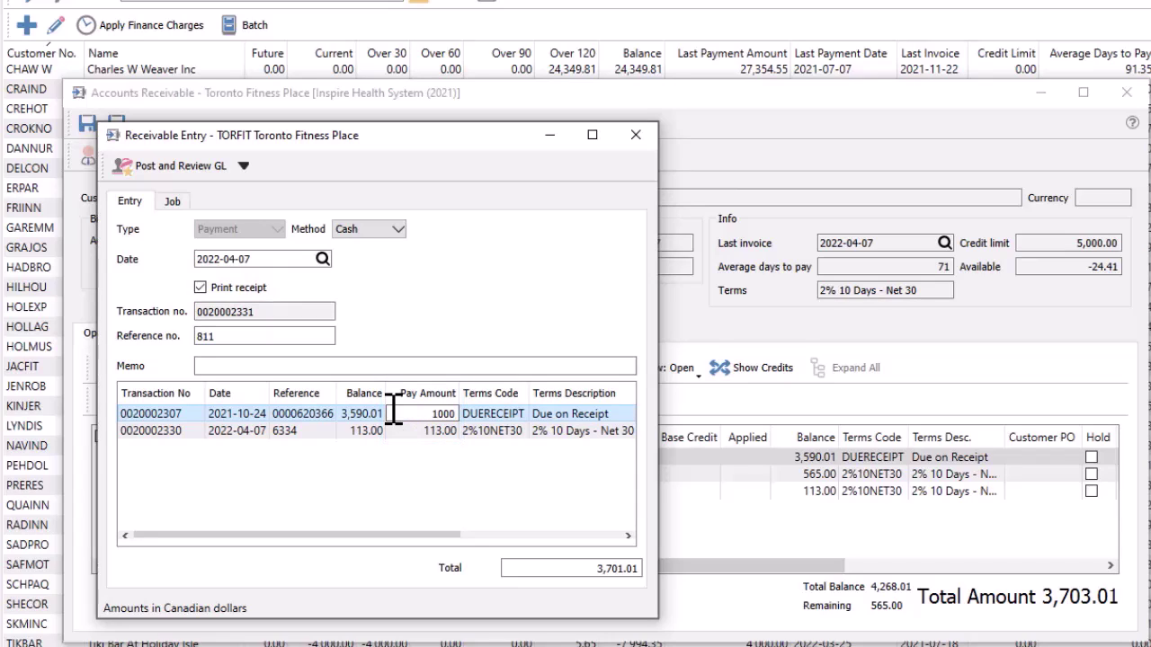
key(Tab)
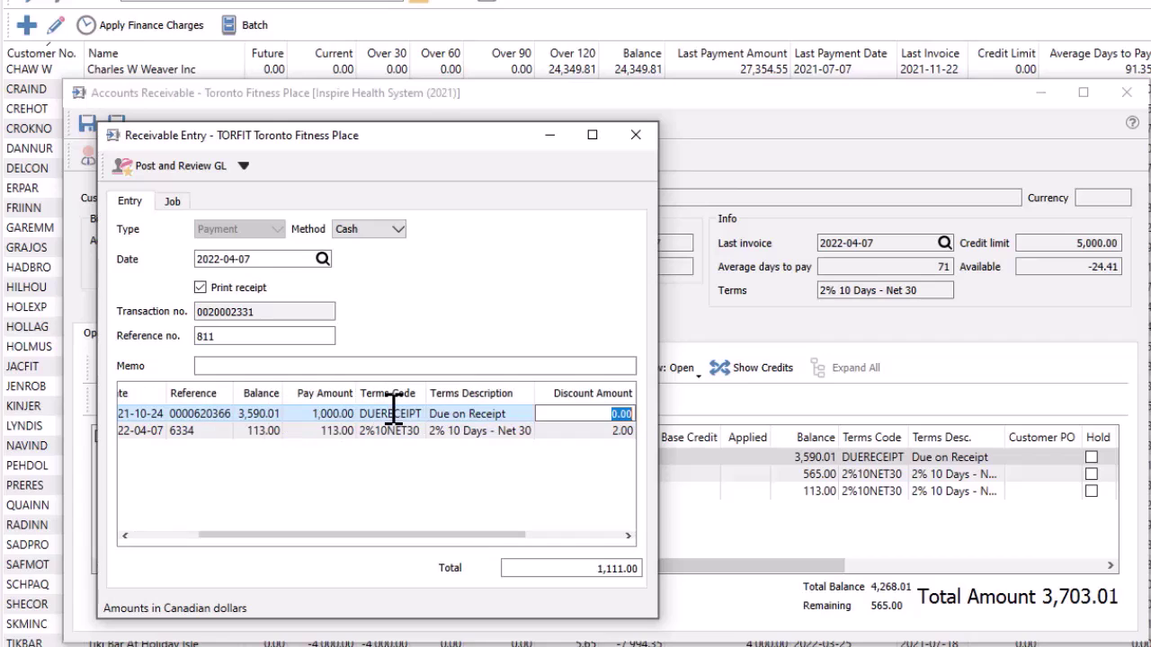
drag(423, 534, 511, 530)
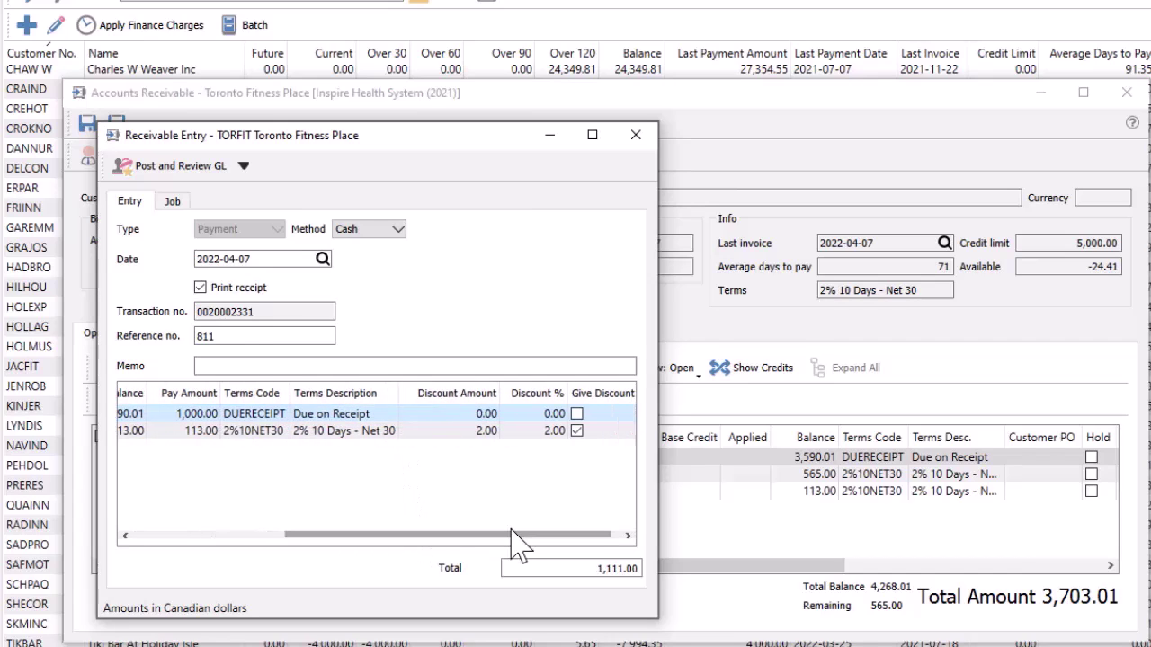
click(578, 432)
click(577, 432)
click(224, 178)
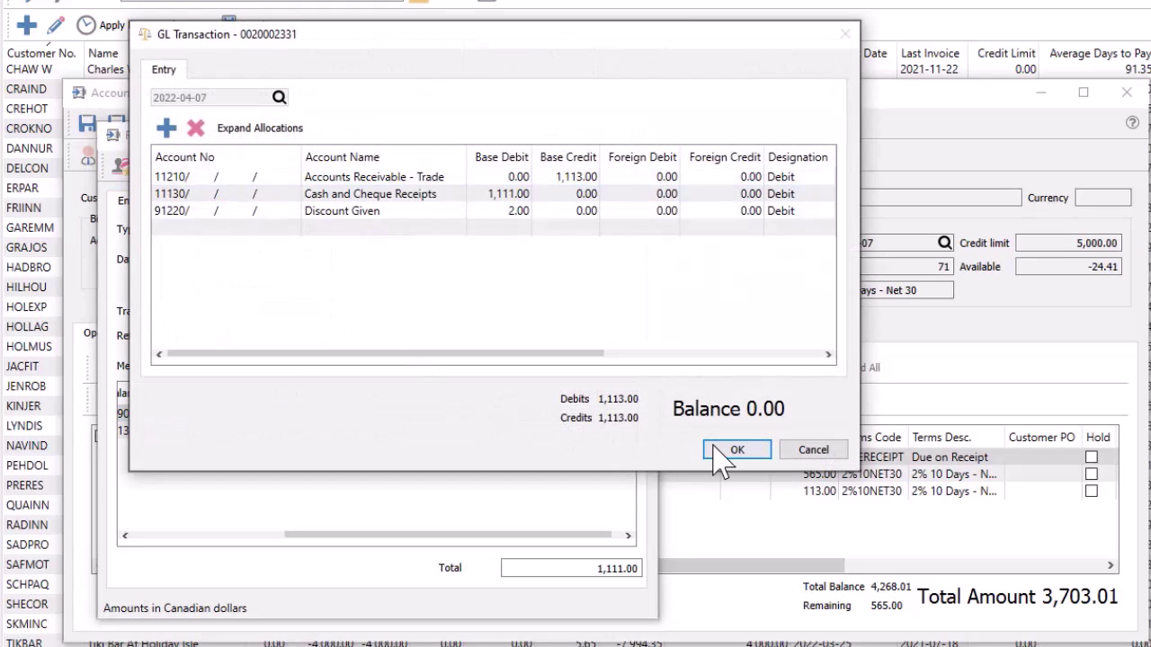
click(735, 449)
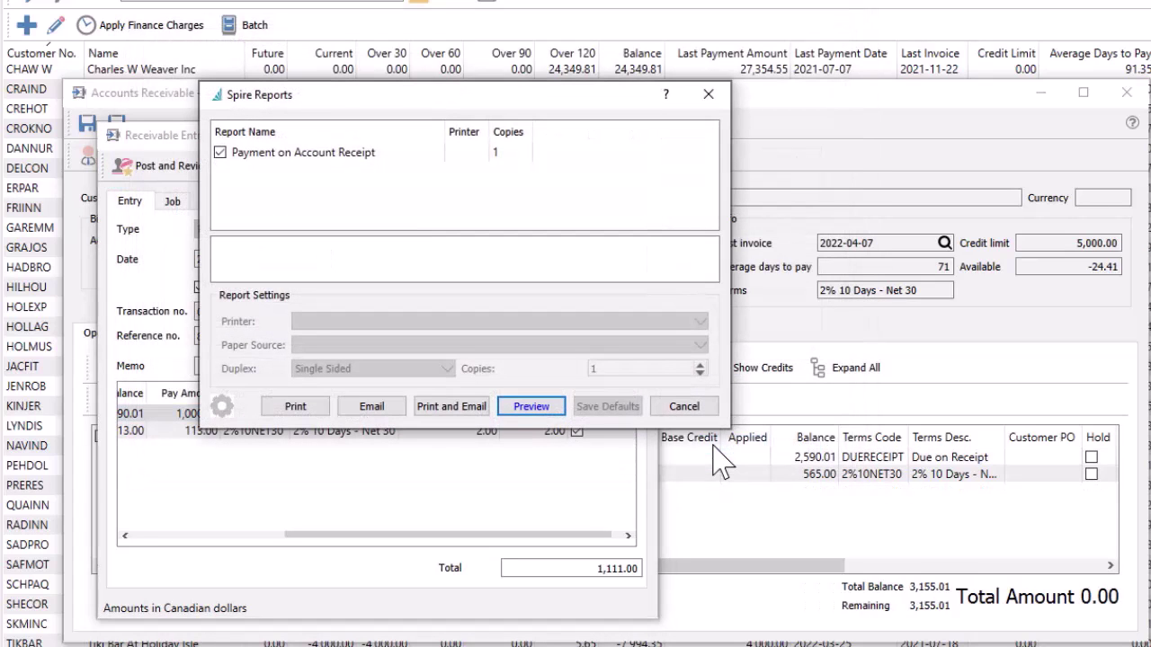
Skip receipt printing and post a 565.00 on-account payment for Toronto Fitness Place
click(683, 406)
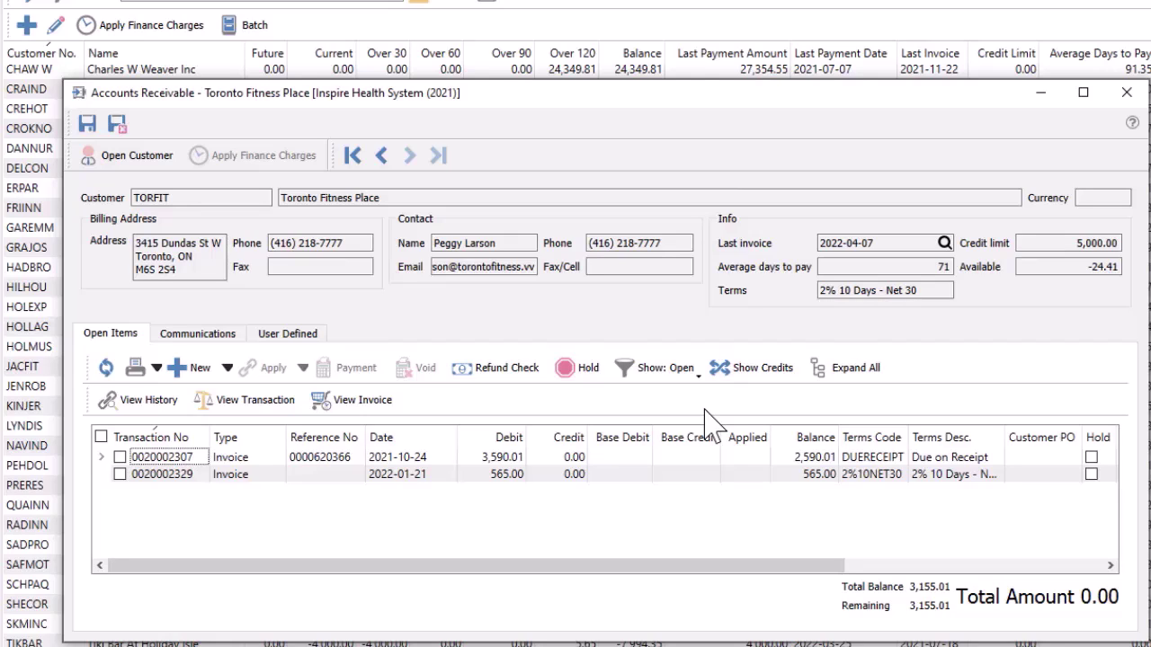
click(227, 368)
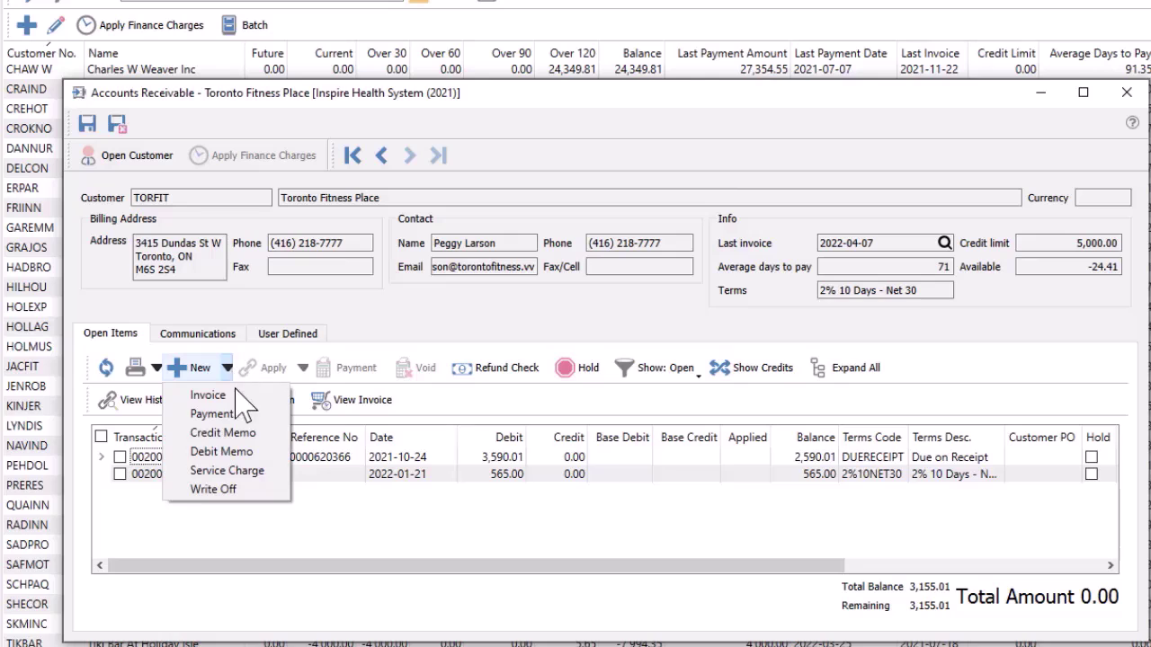
click(239, 412)
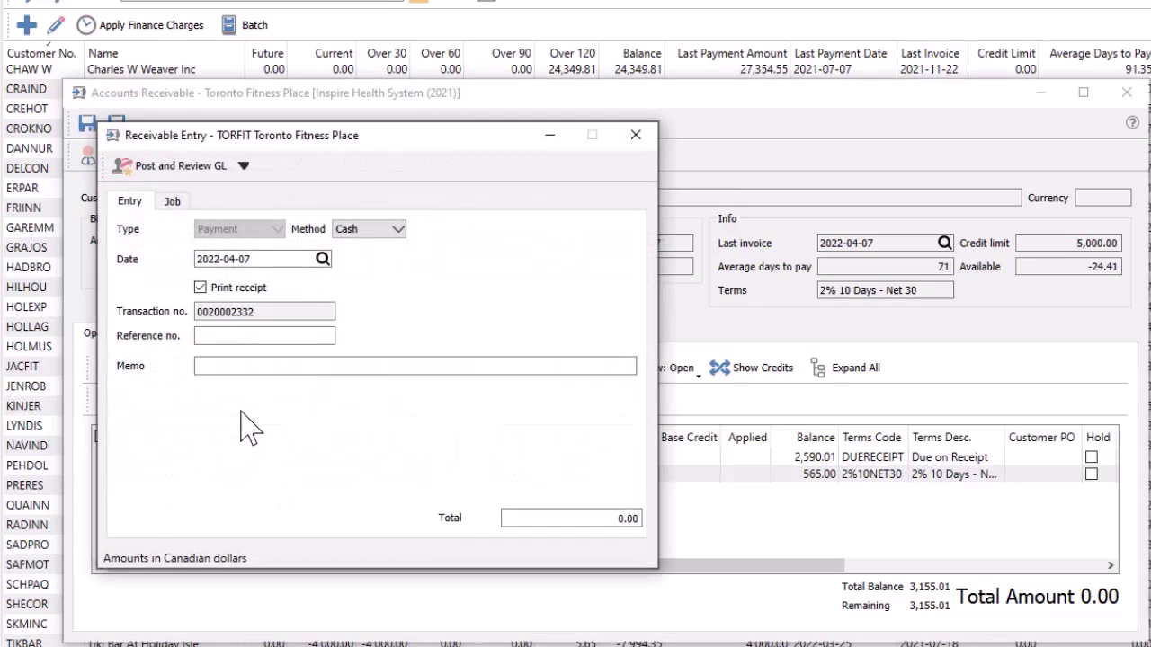
click(506, 517)
text(565)
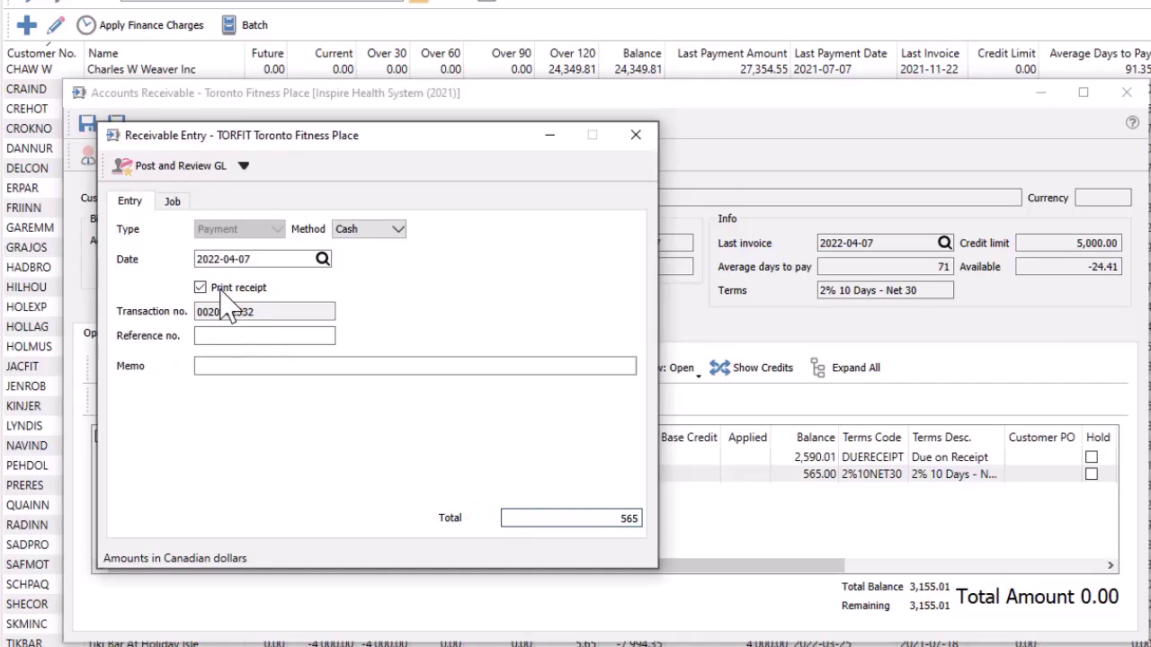
click(179, 166)
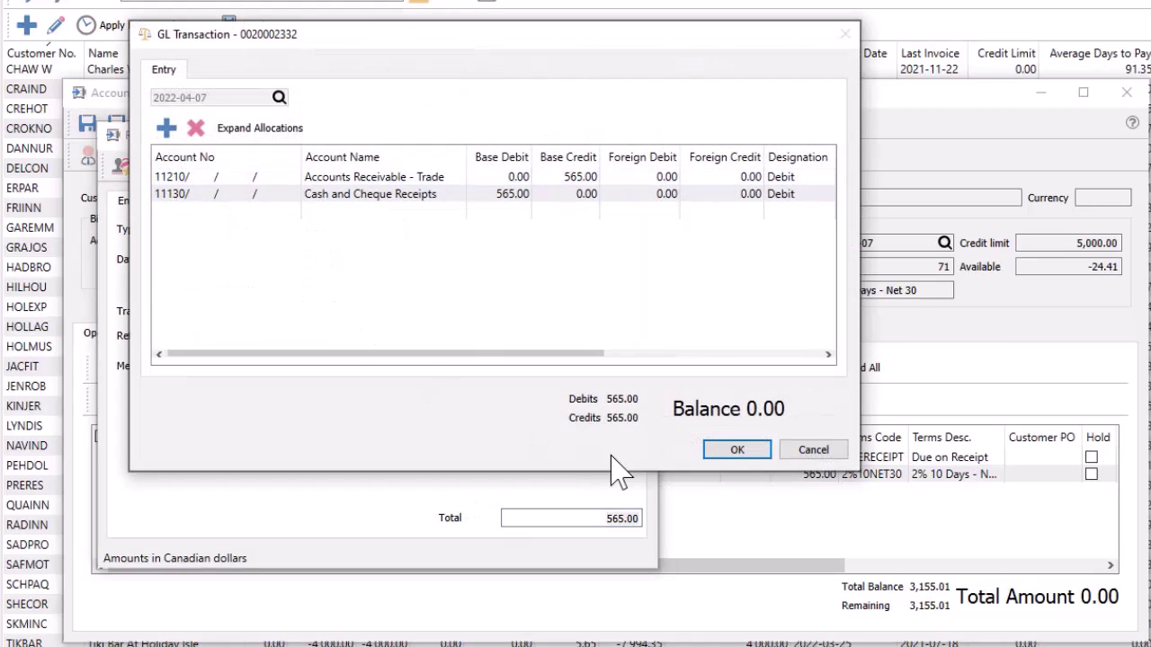
click(736, 450)
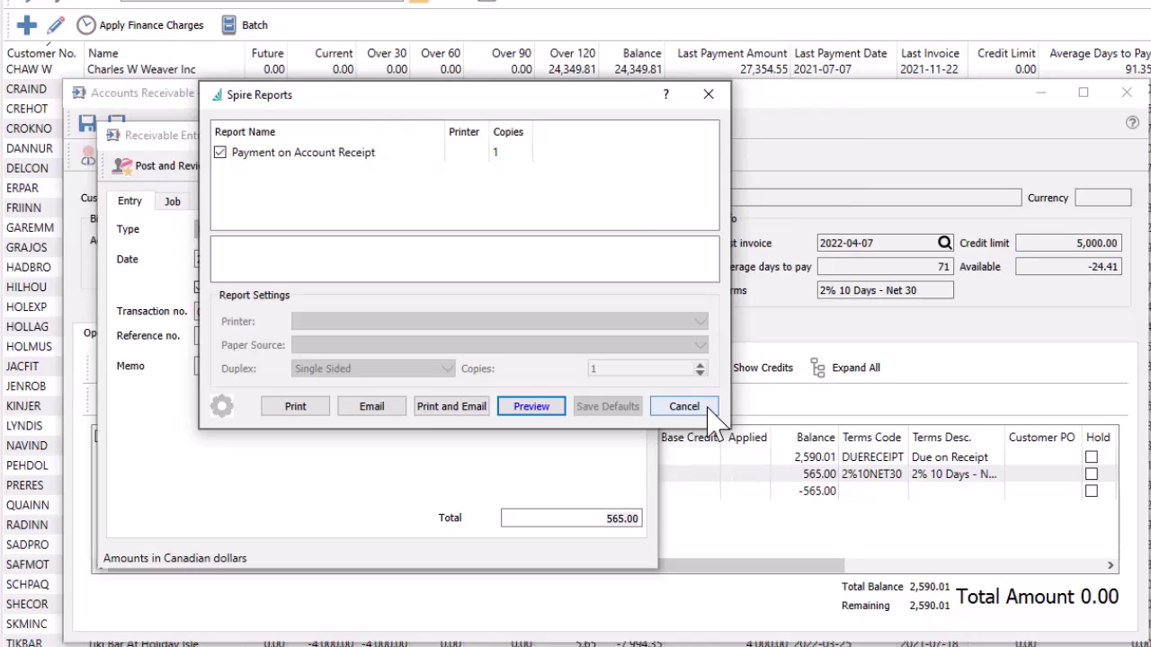
click(707, 413)
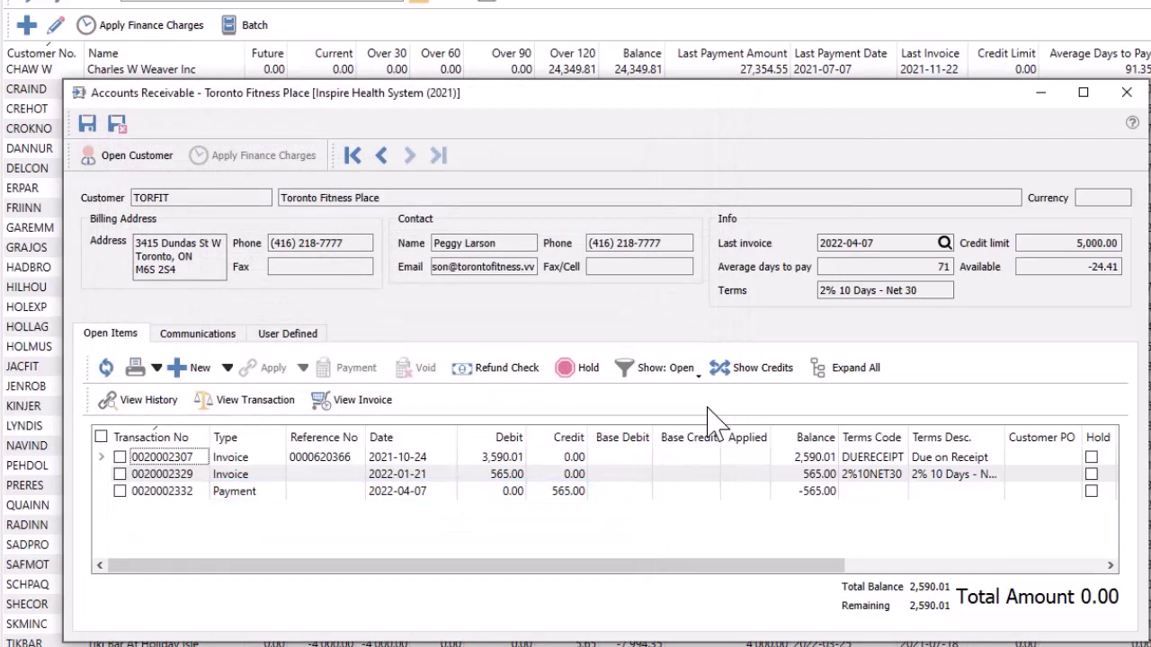
click(120, 473)
click(119, 491)
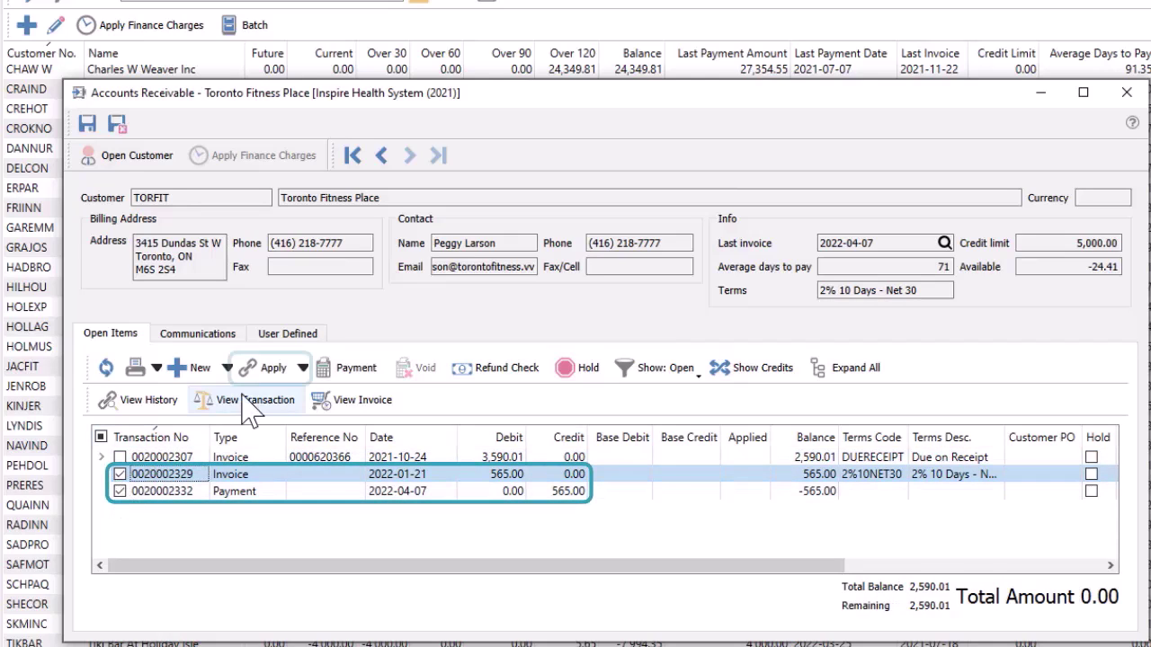
click(270, 370)
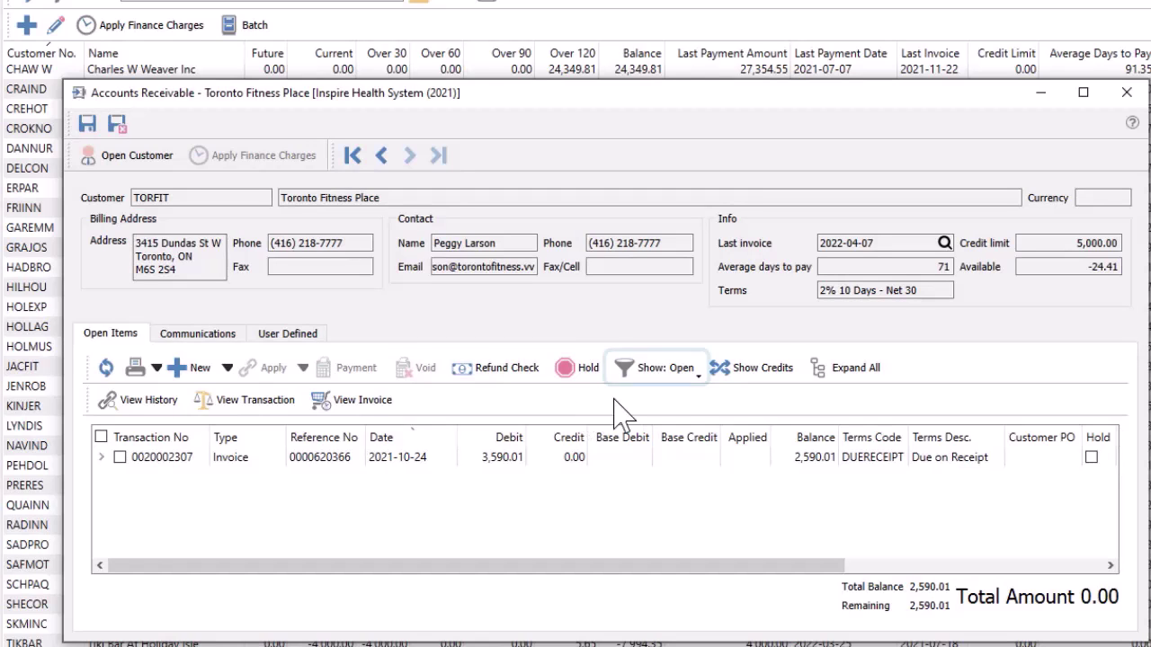
click(672, 381)
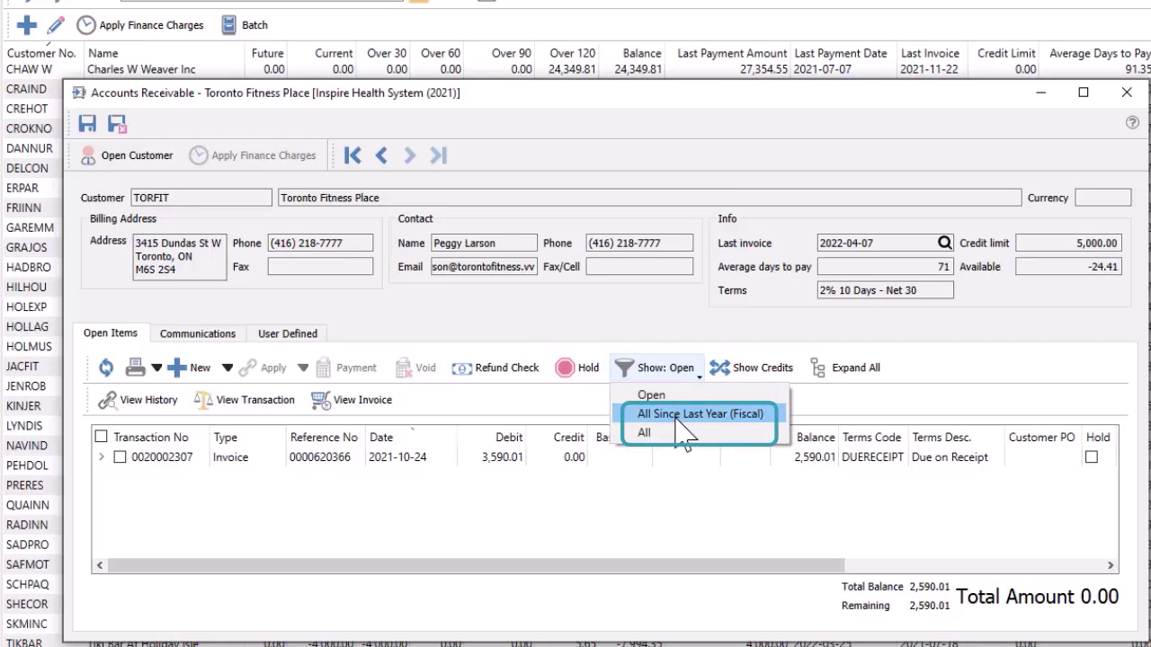
click(675, 416)
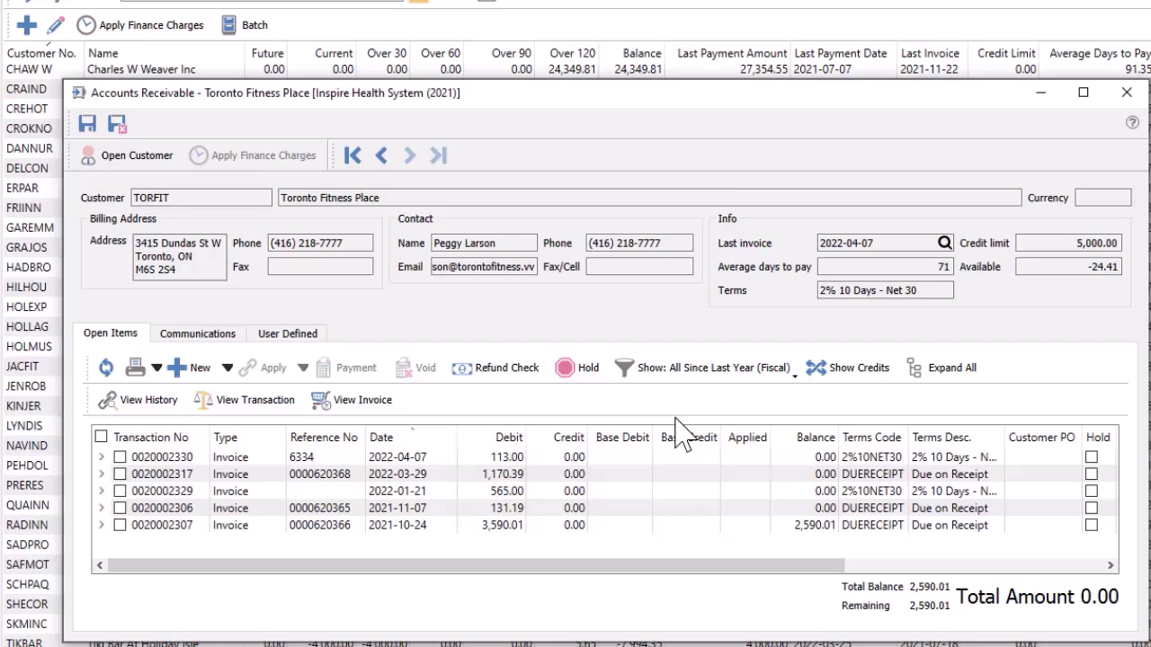
click(102, 473)
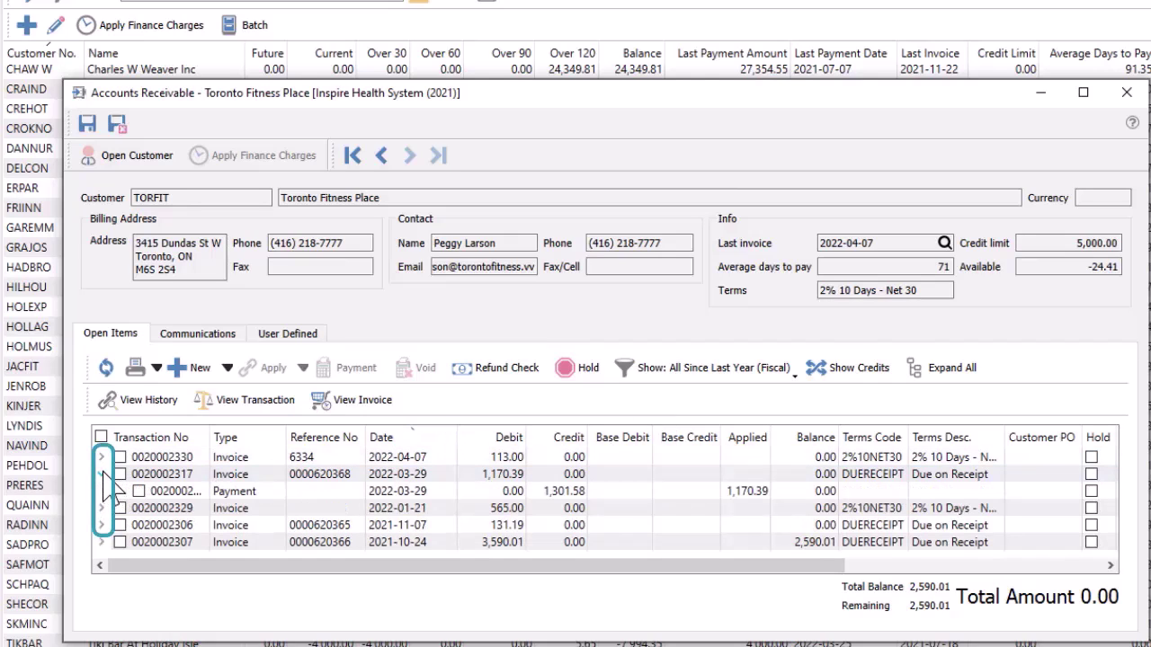
click(984, 374)
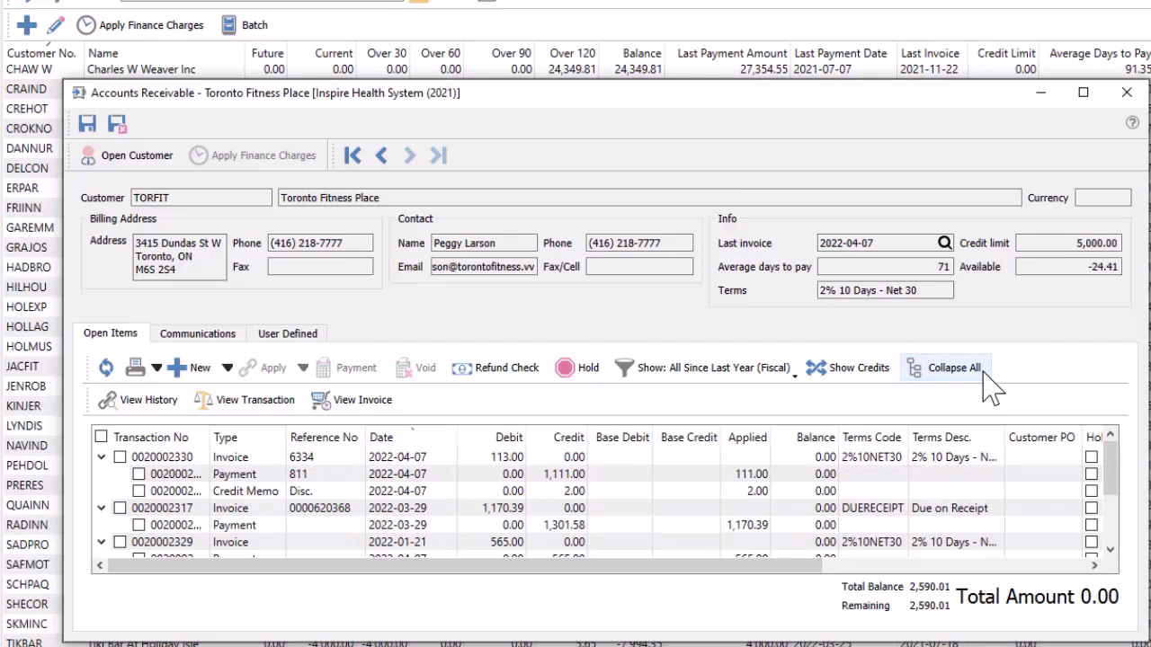
click(868, 375)
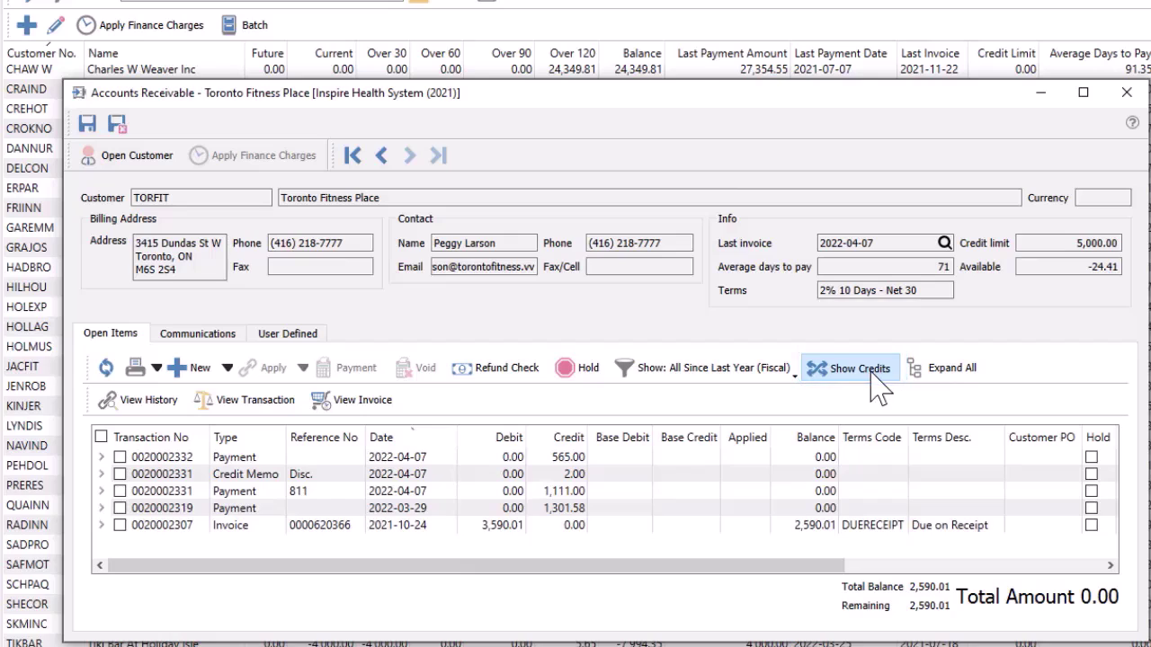
click(935, 388)
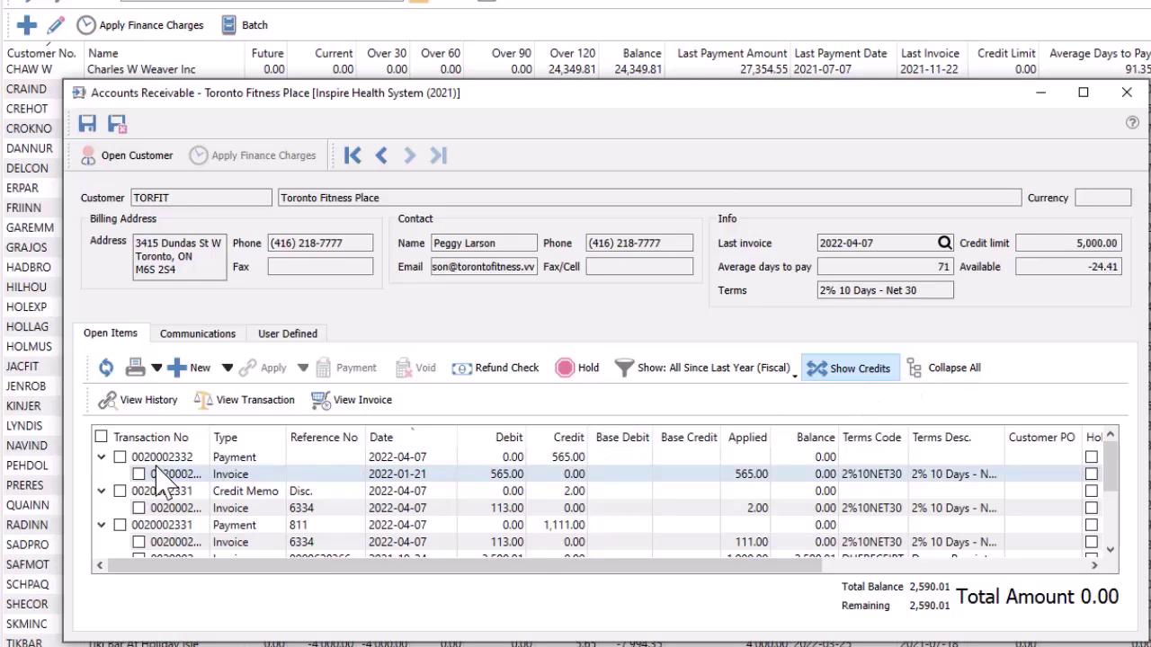
click(121, 458)
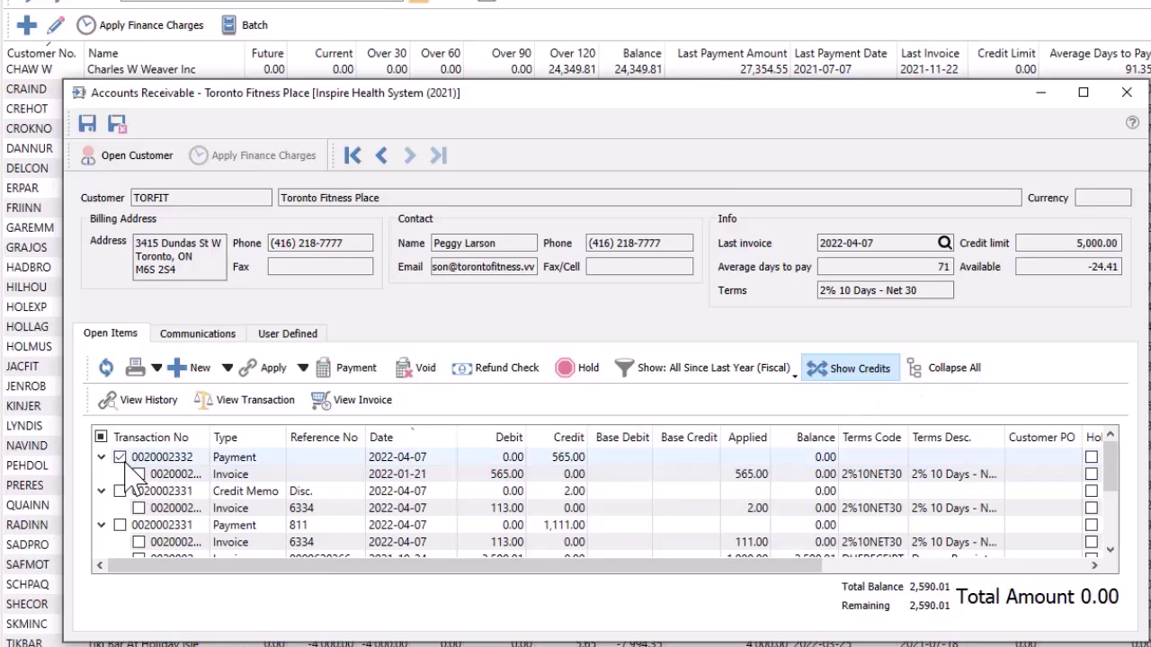
click(416, 368)
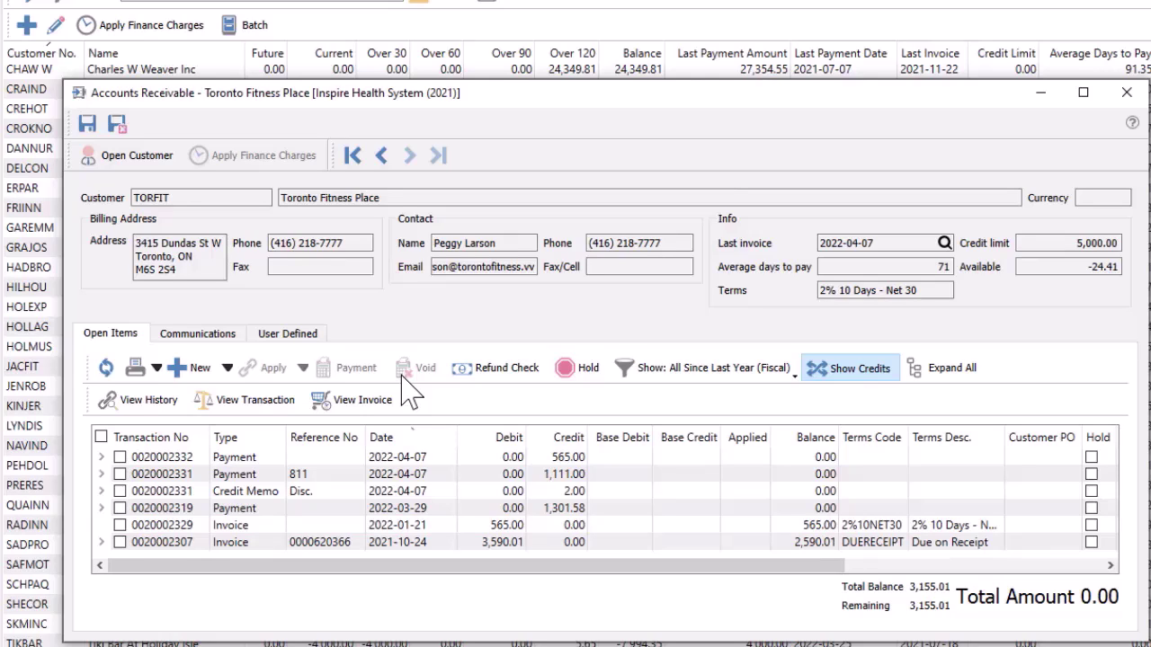
Cancel a started refund check, then save and close the receivables window
click(464, 370)
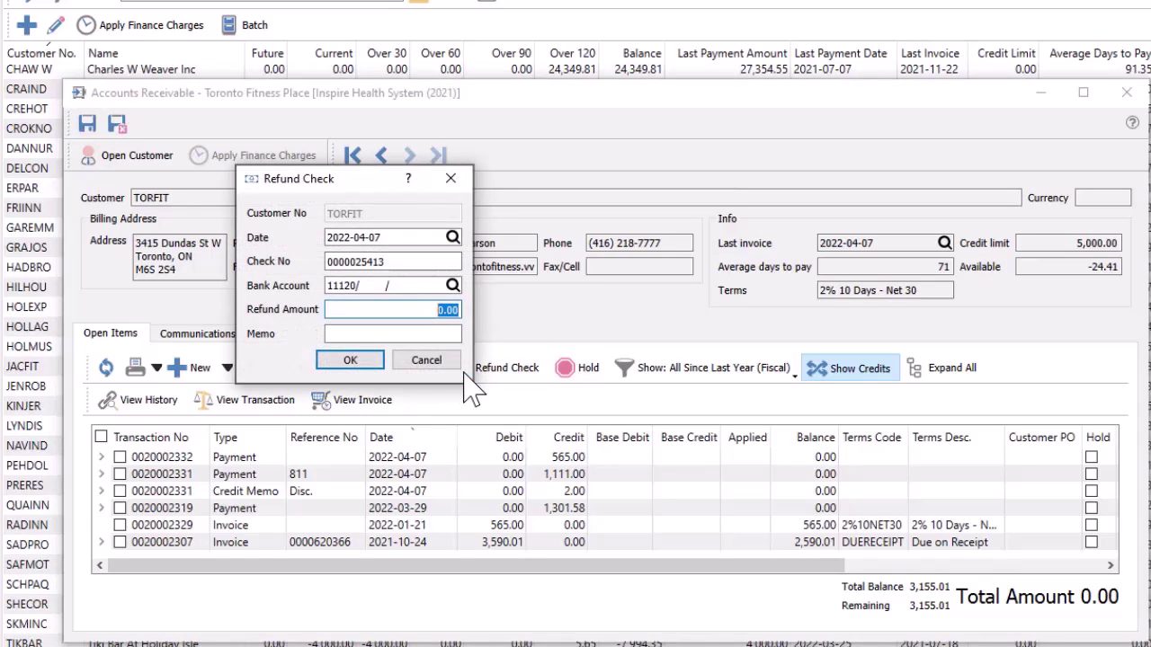
key(Escape)
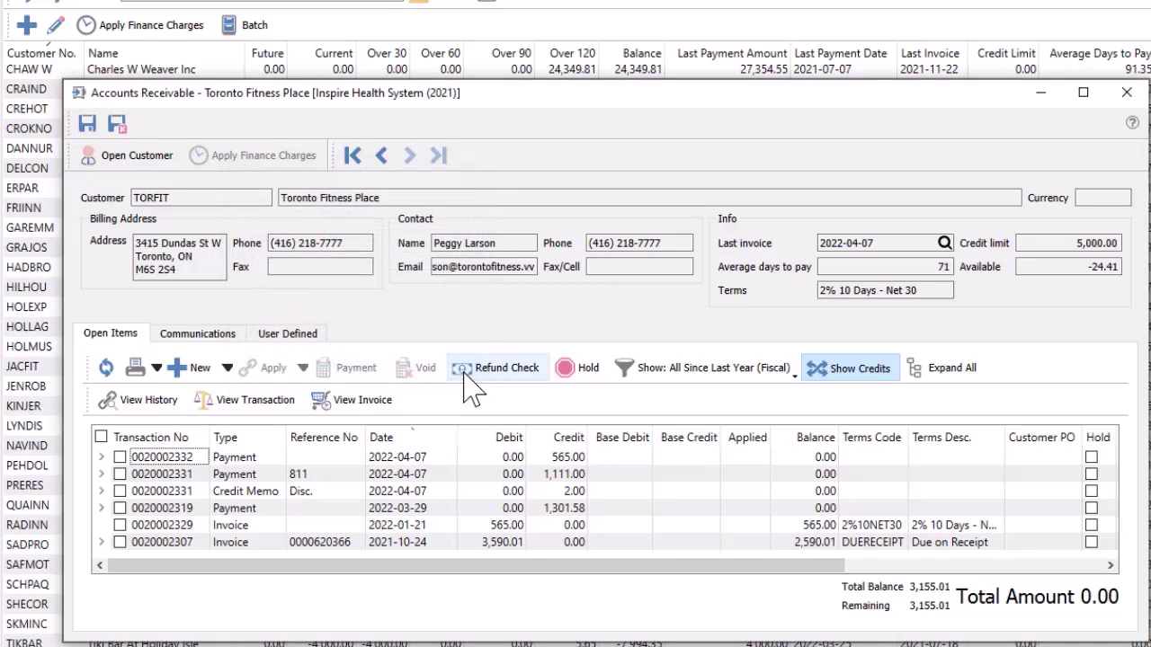
click(117, 124)
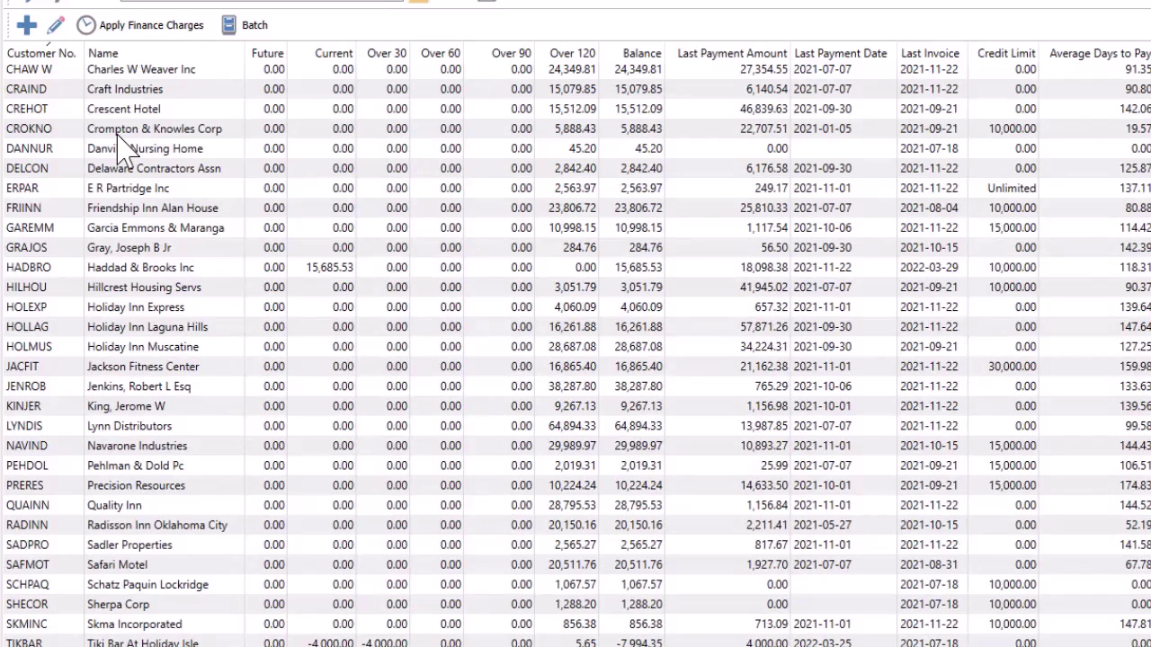
Preview the customer finance charges and the receivables transaction batch
click(146, 27)
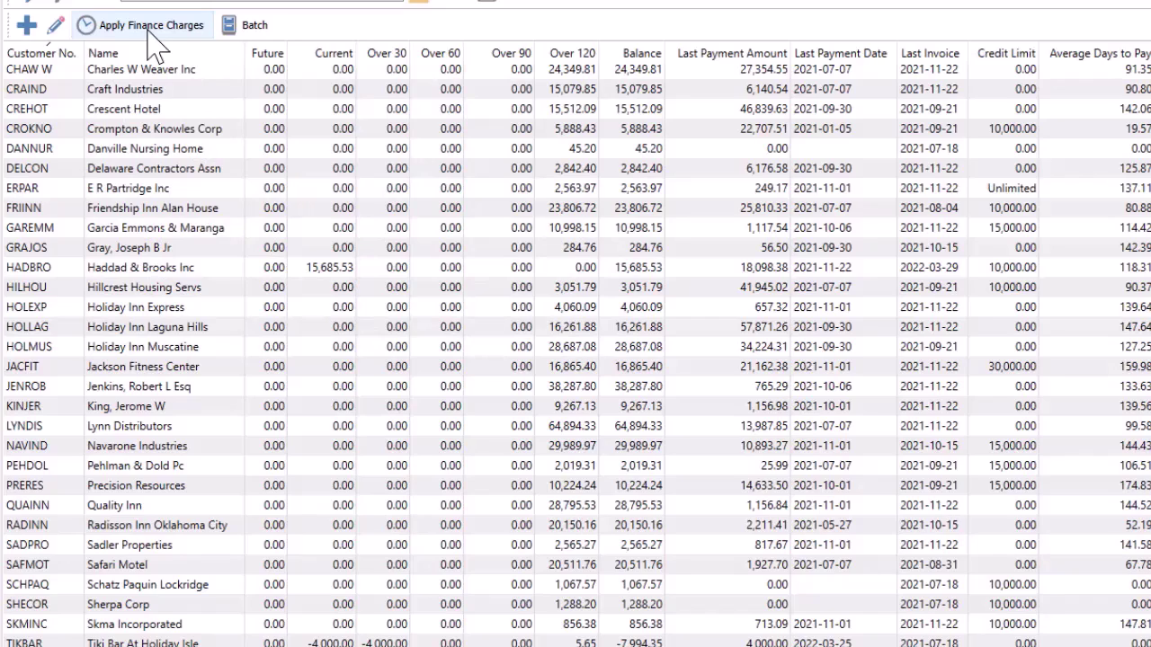
click(245, 39)
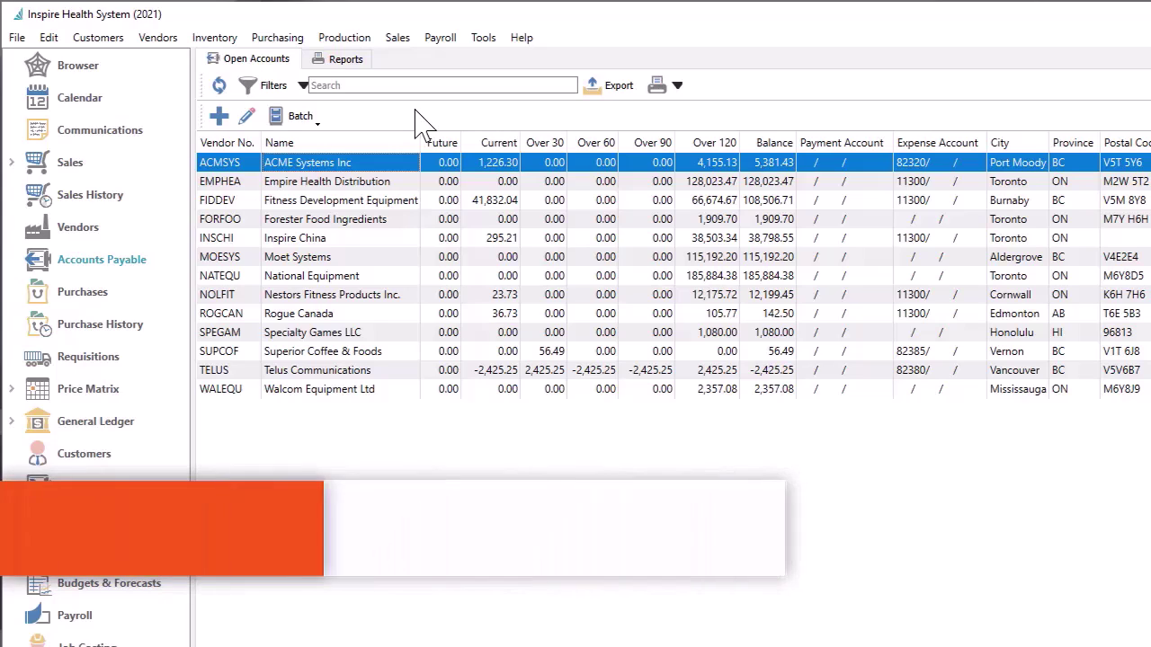
Open ACME Systems Inc's payables record and list the new-transaction types available
double_click(398, 166)
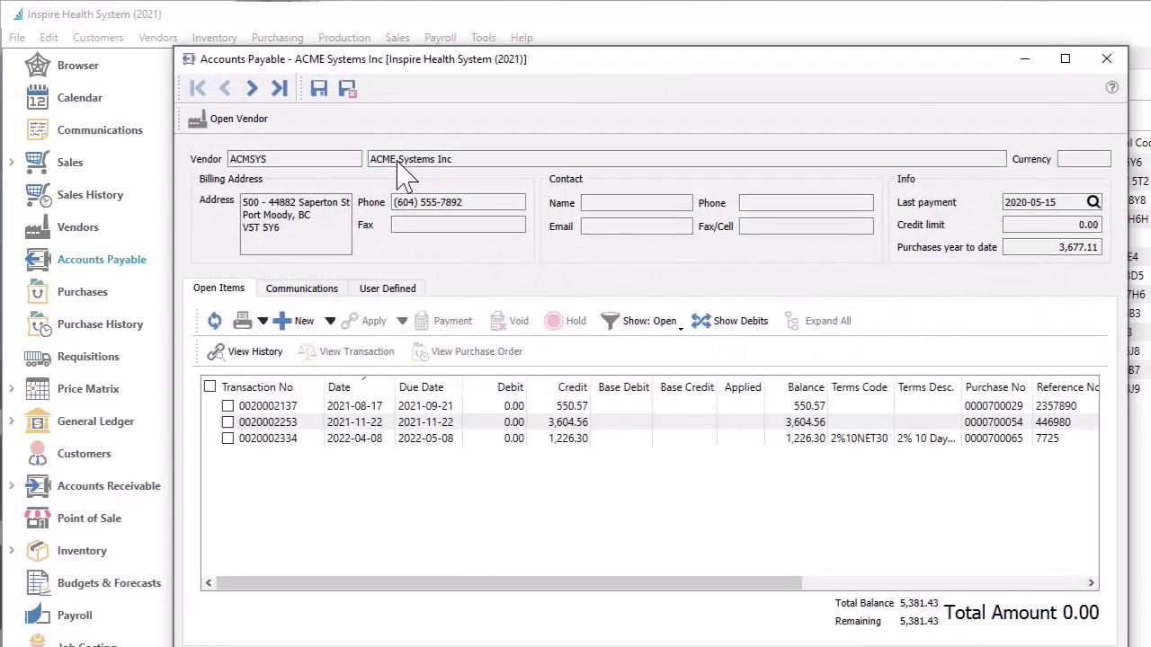
double_click(398, 163)
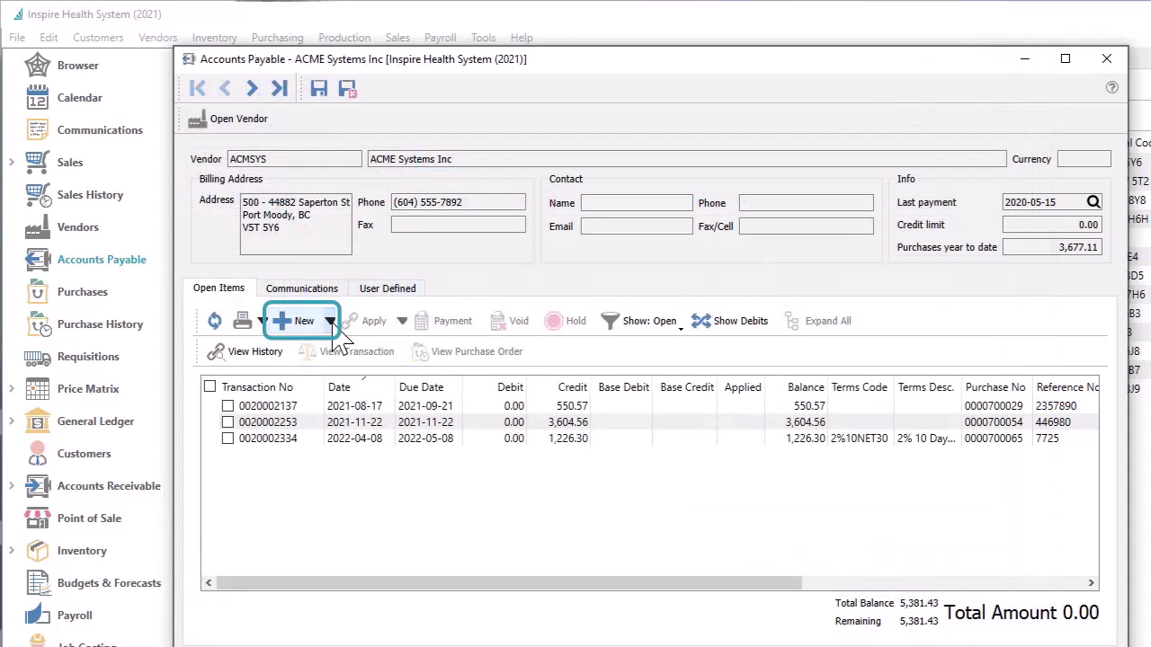
click(331, 322)
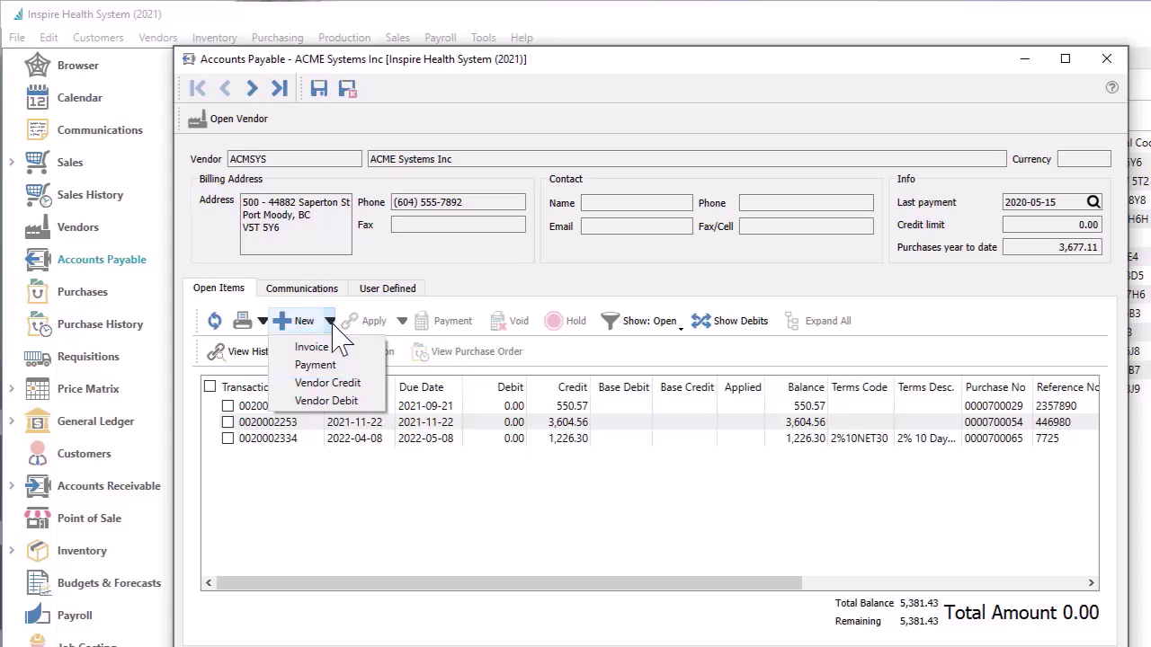
Enter a 226.00 ACME invoice with reference 523574 and post it after reviewing GL
click(335, 347)
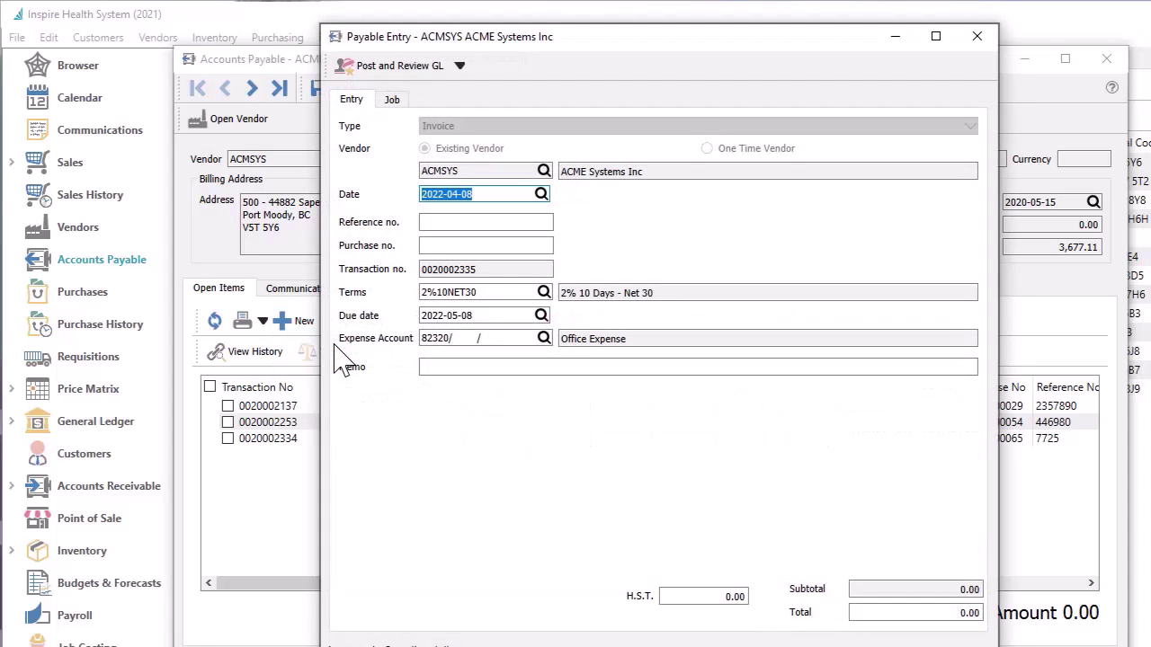
click(453, 223)
text(523574)
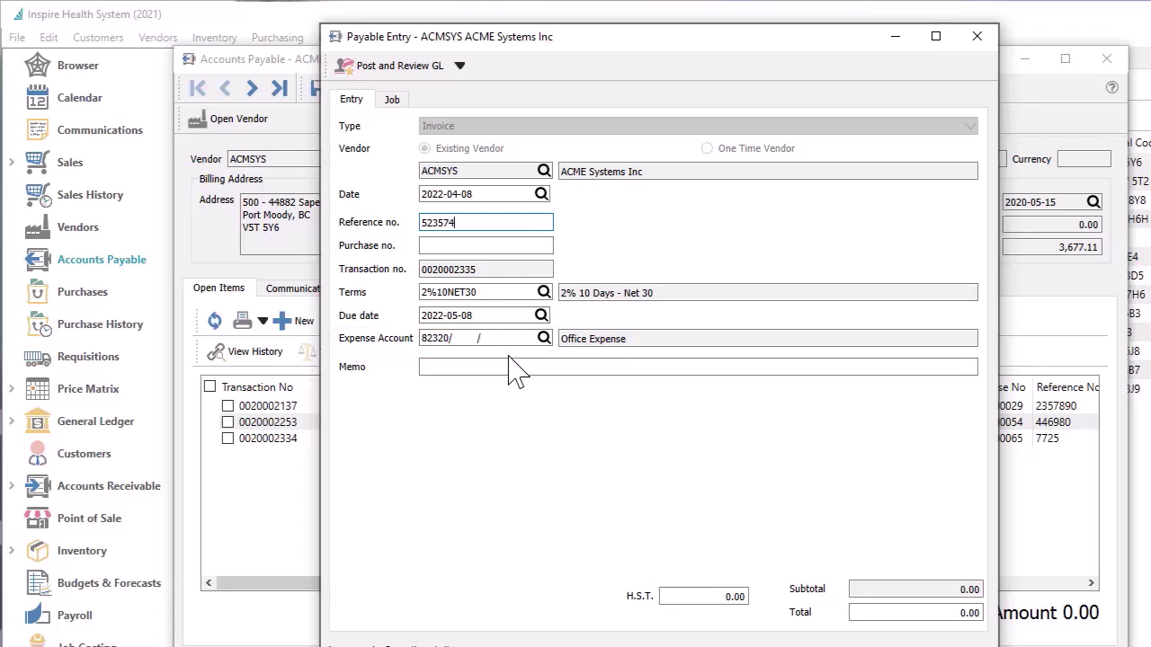
click(889, 612)
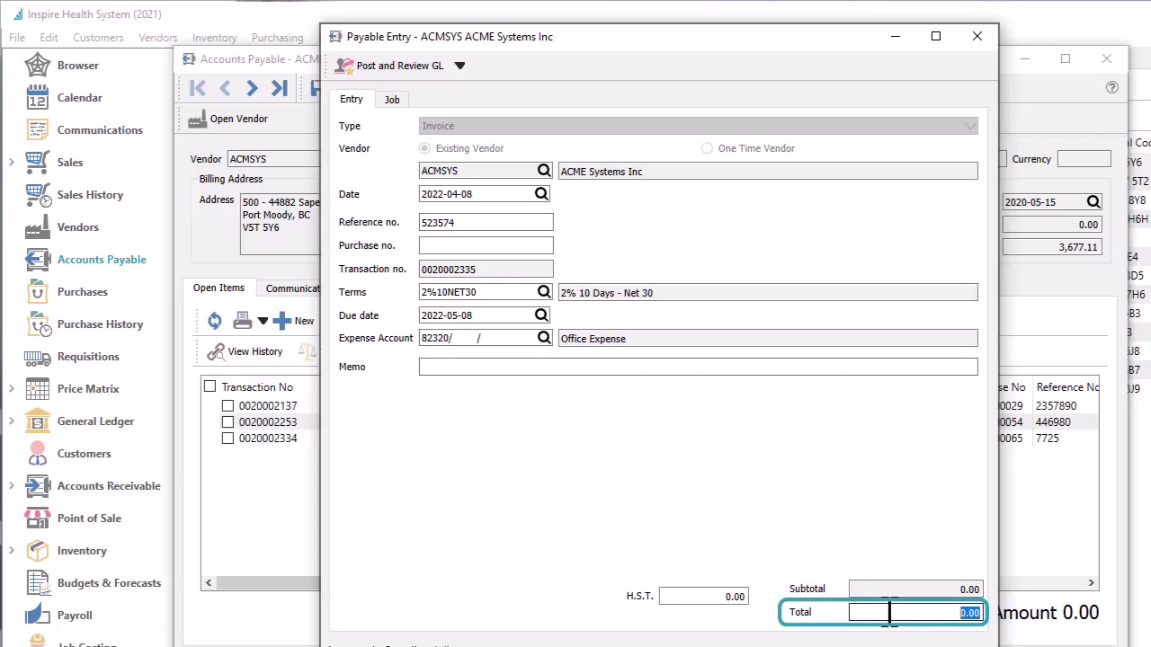
text(226)
key(Tab)
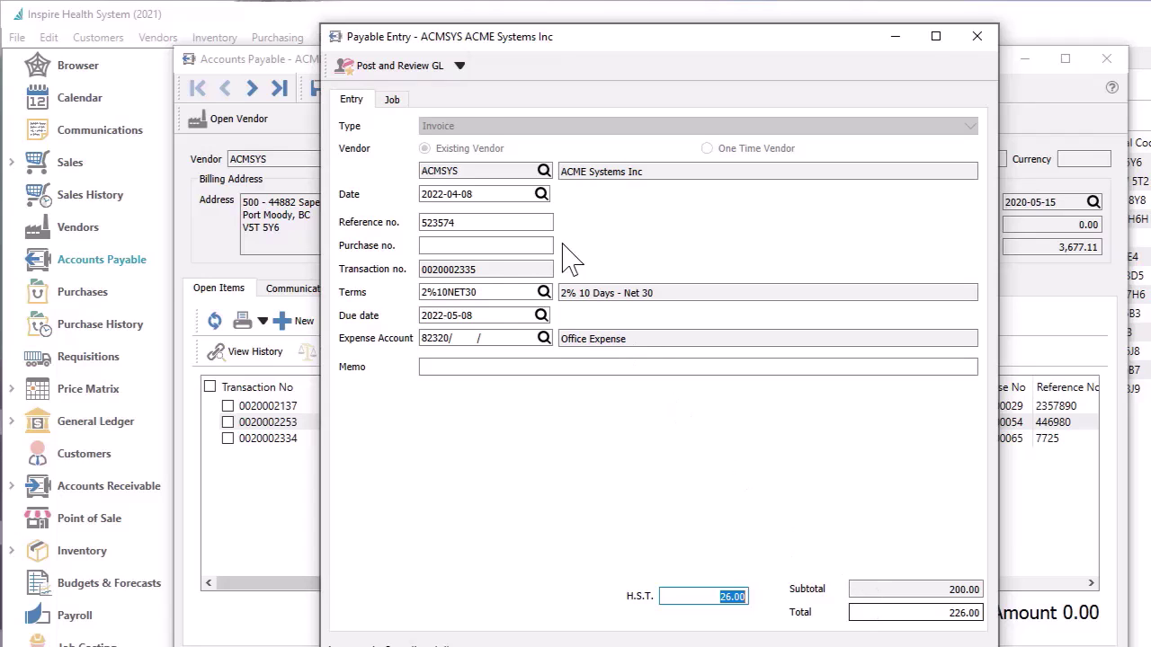
click(418, 70)
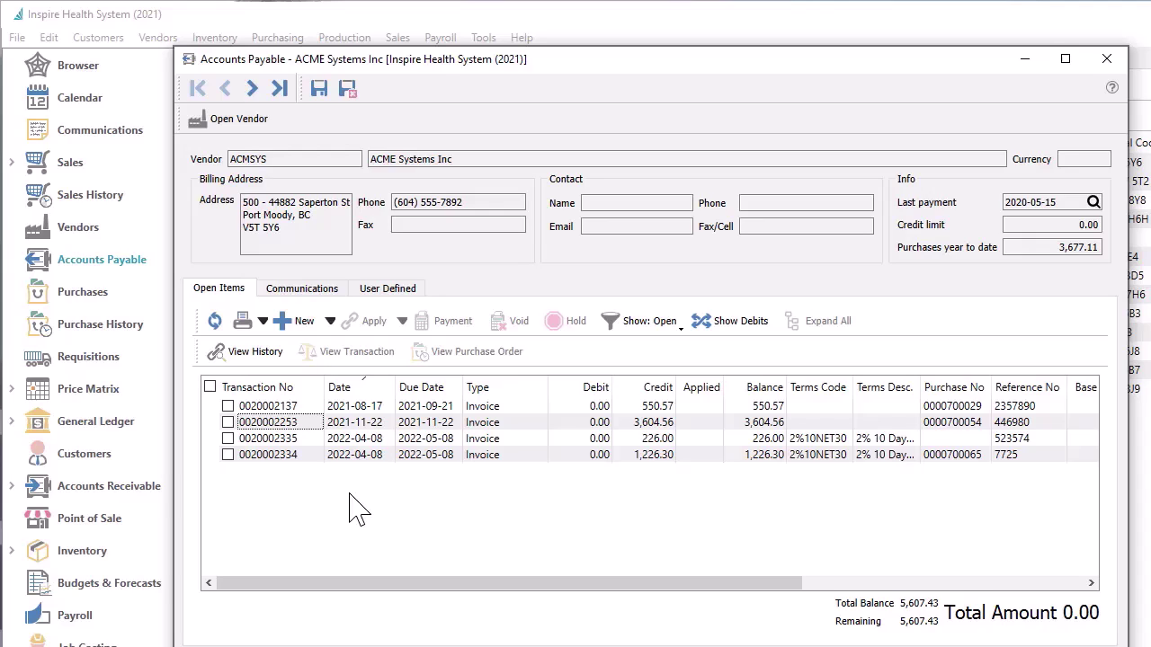
click(227, 422)
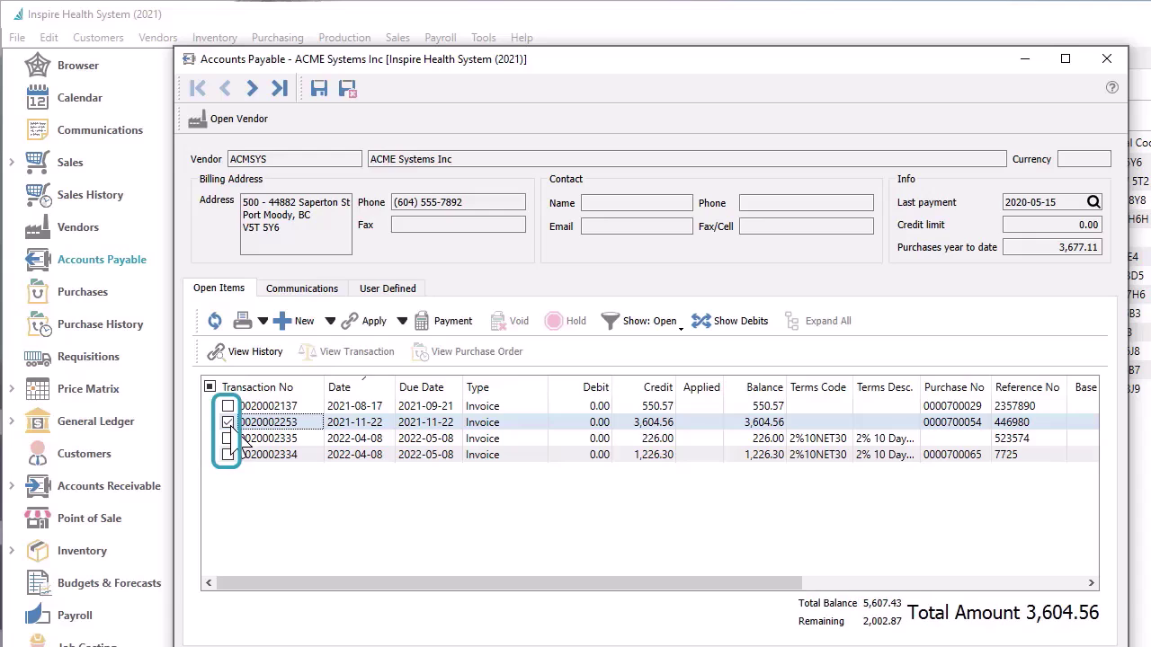
click(228, 455)
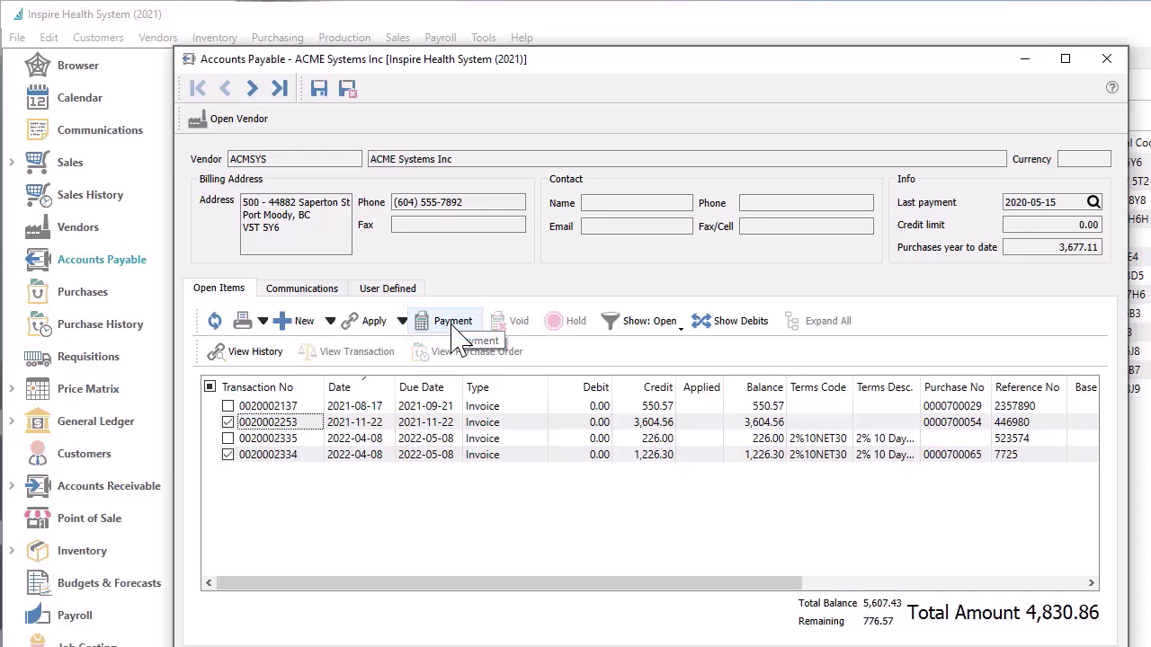
click(423, 423)
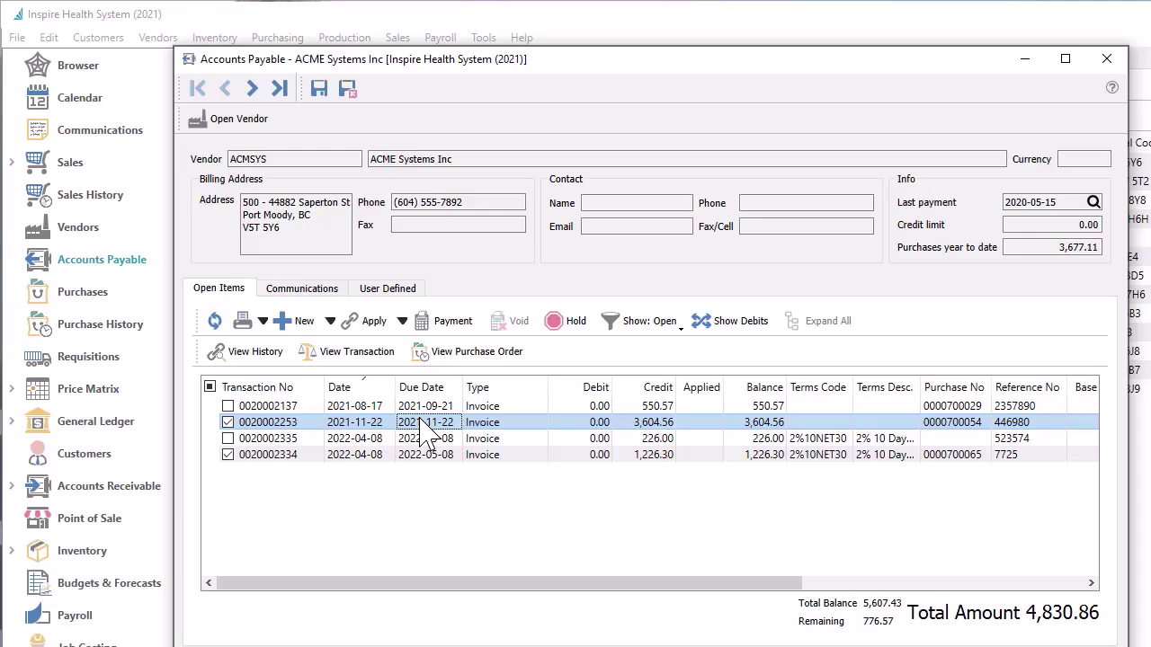
click(472, 351)
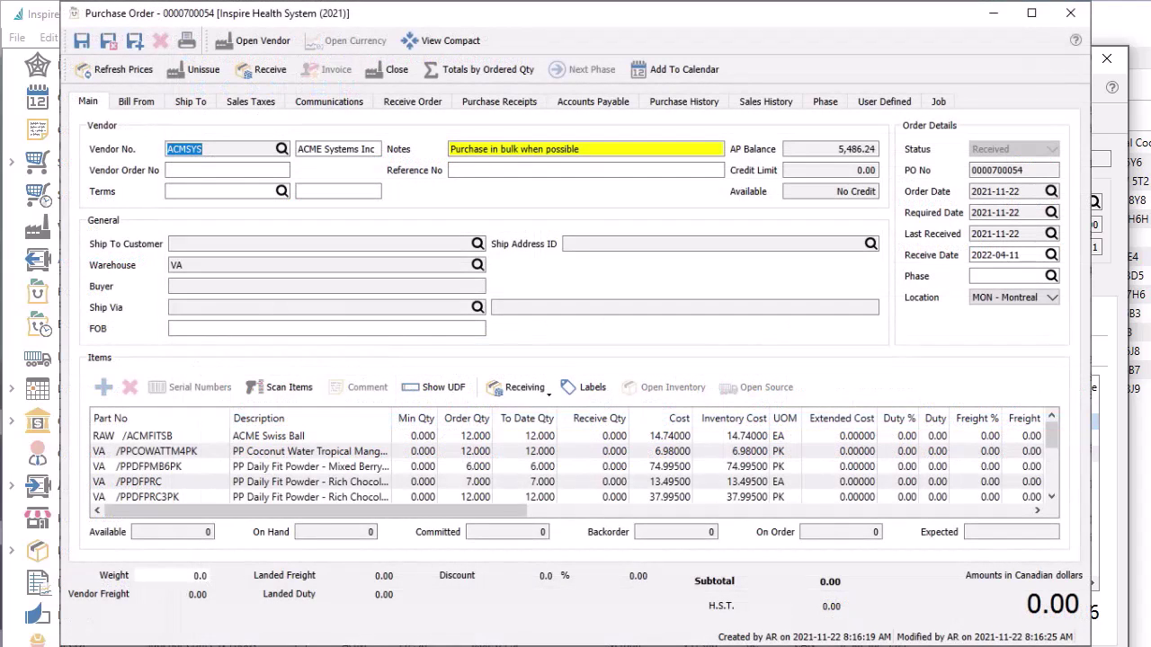
key(Escape)
click(455, 320)
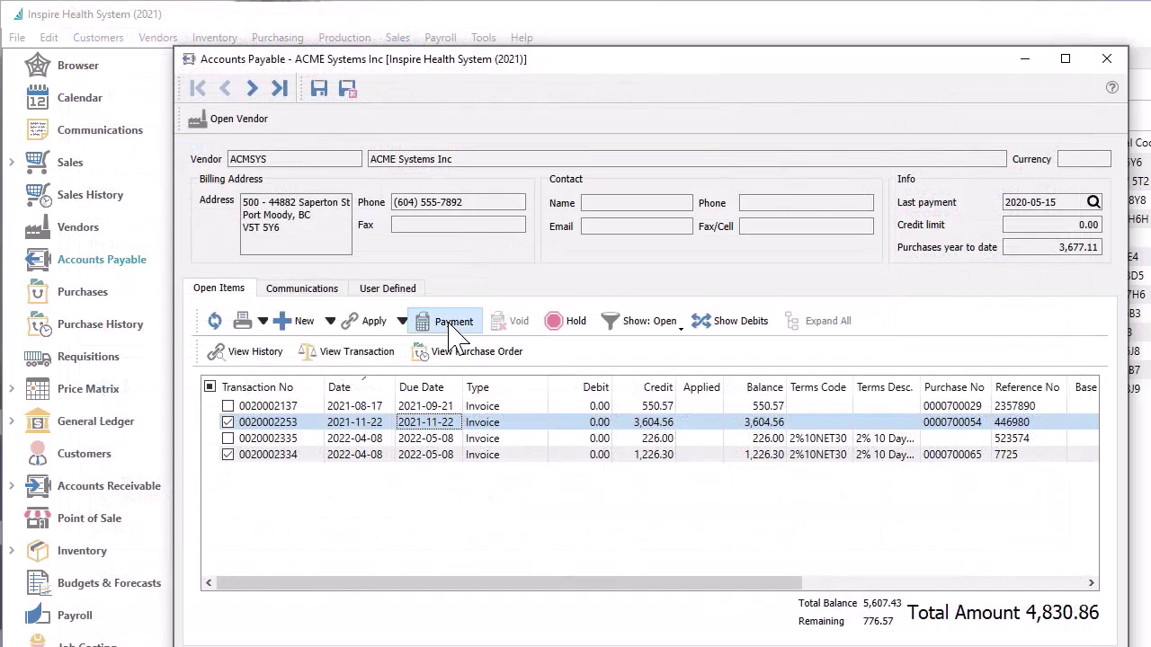
click(466, 299)
text(2234)
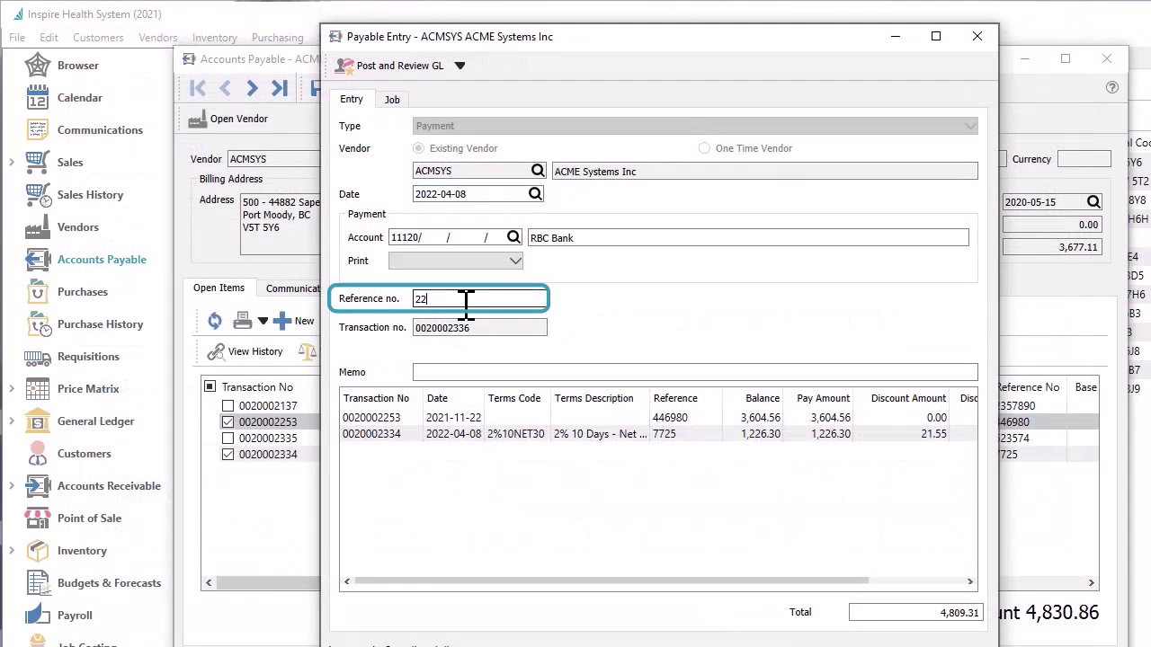
click(514, 262)
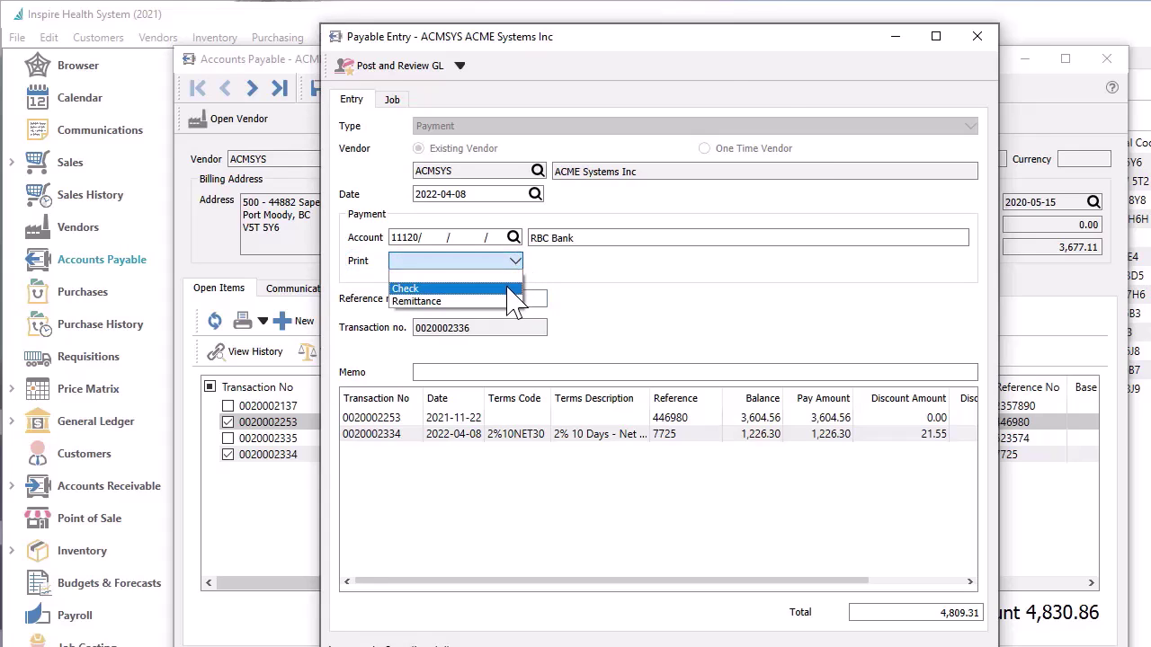
click(508, 289)
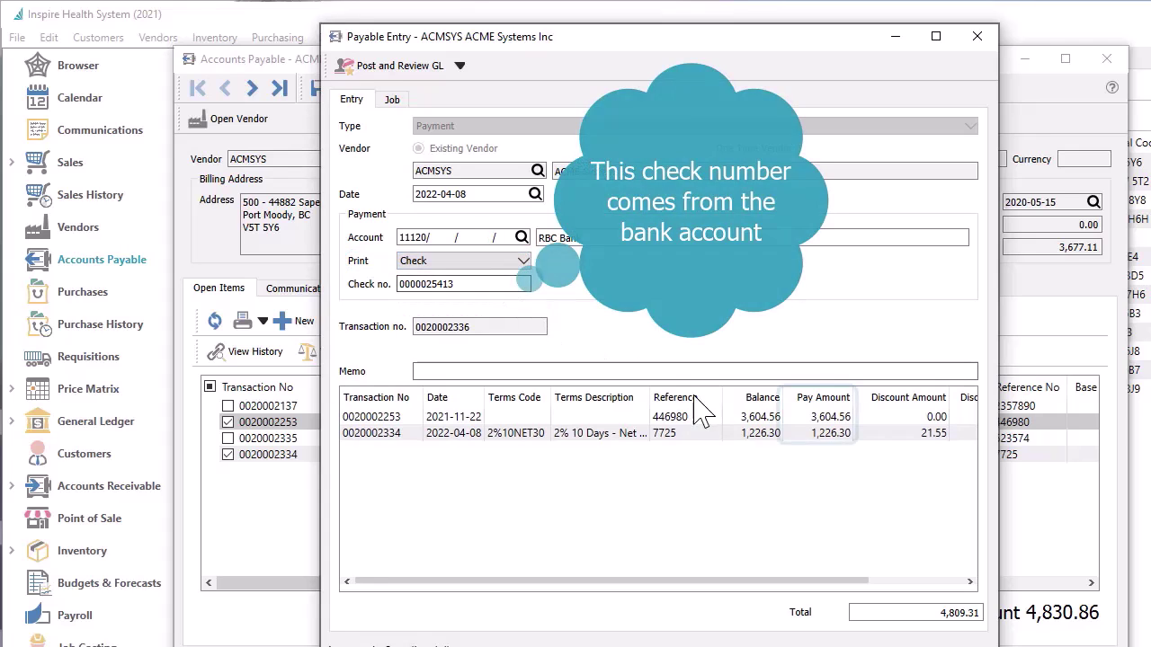
click(812, 417)
text(1000)
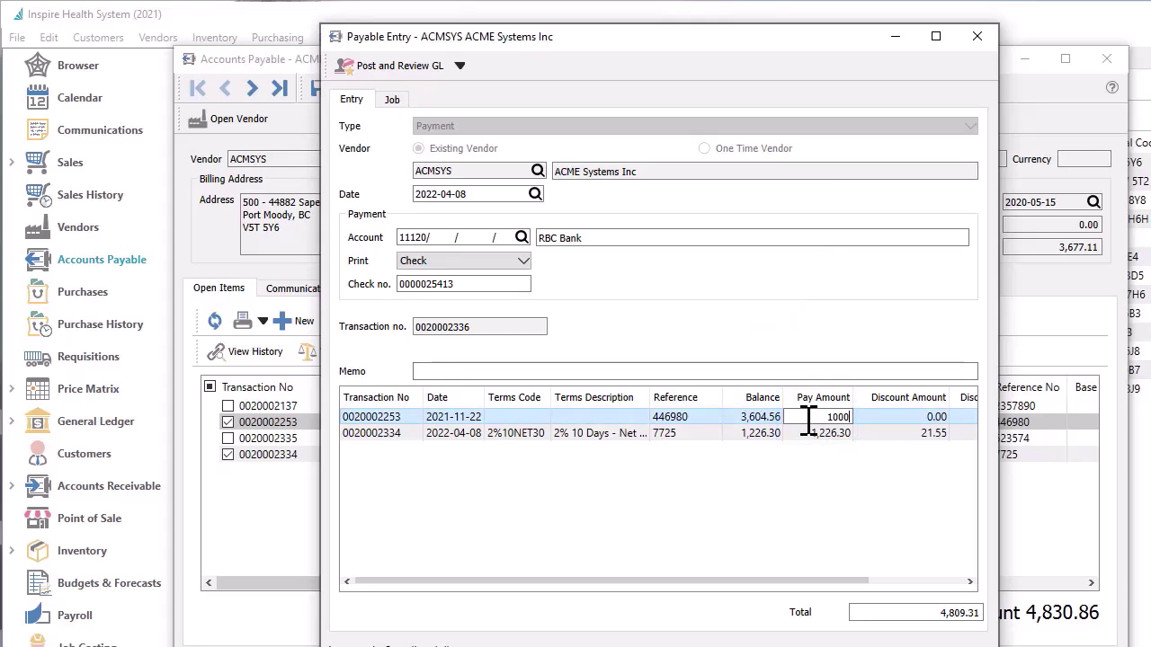
key(Tab)
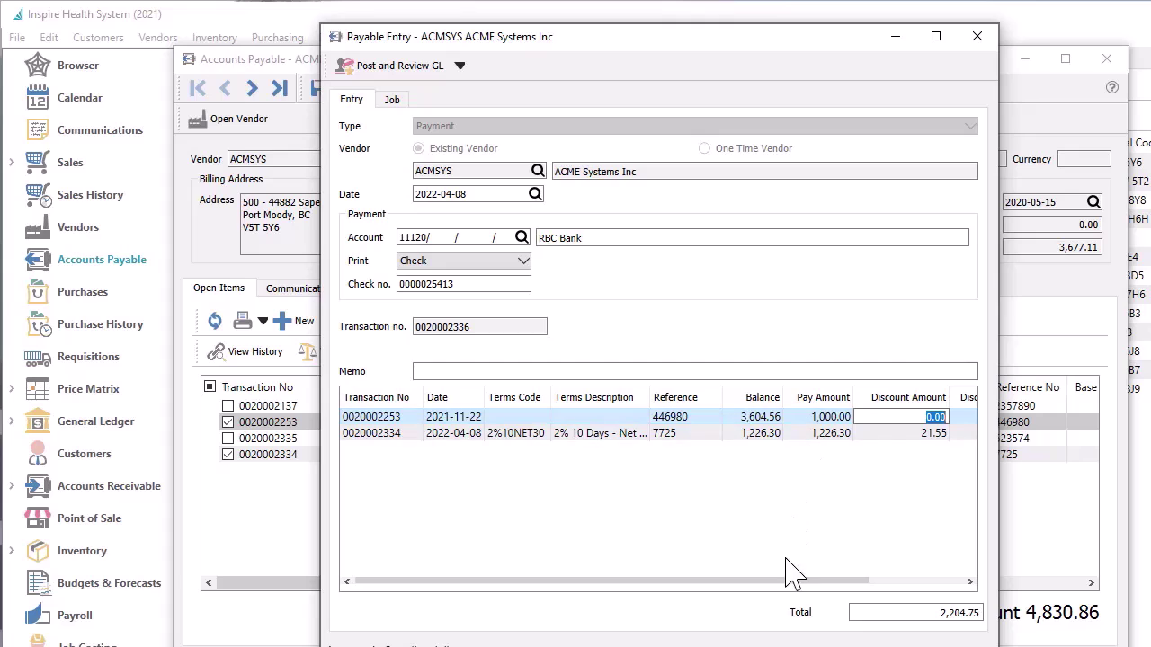
drag(796, 581, 913, 589)
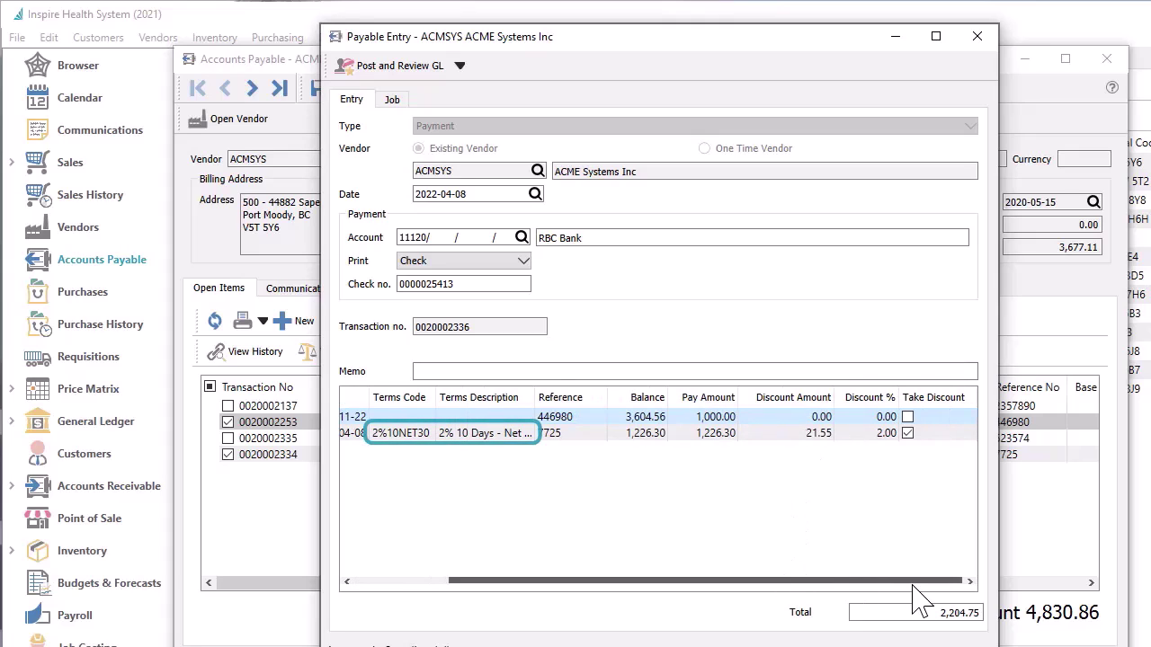
Take the 2% discount on the 04-08 invoice and post the payment without printing the cheque
click(917, 440)
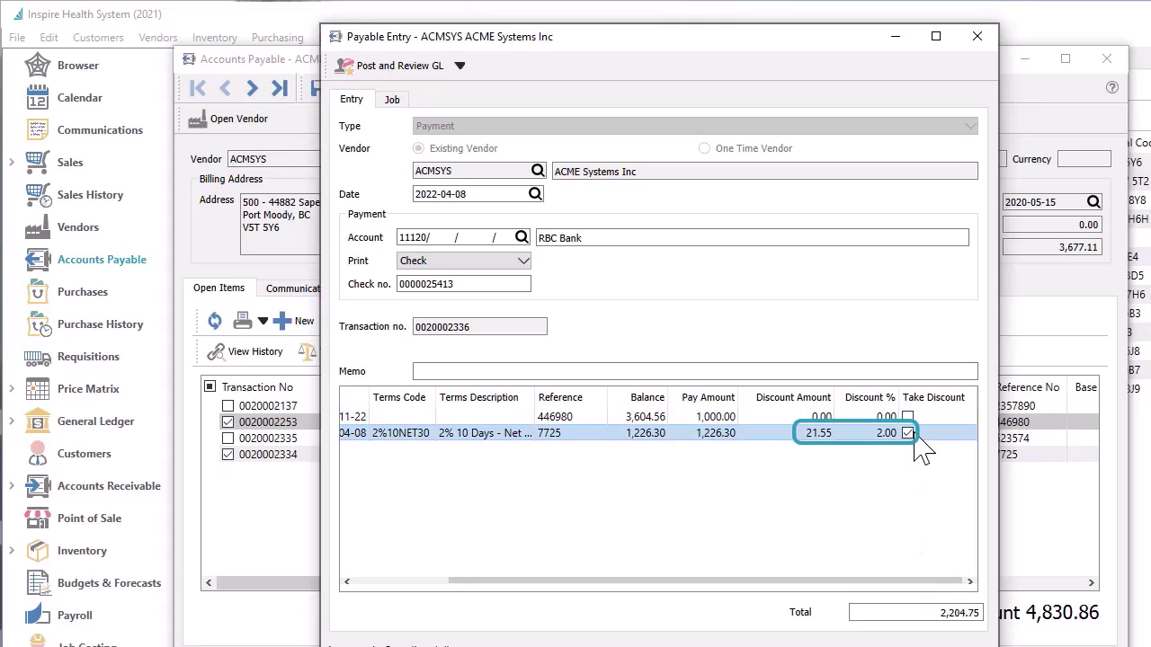
click(908, 433)
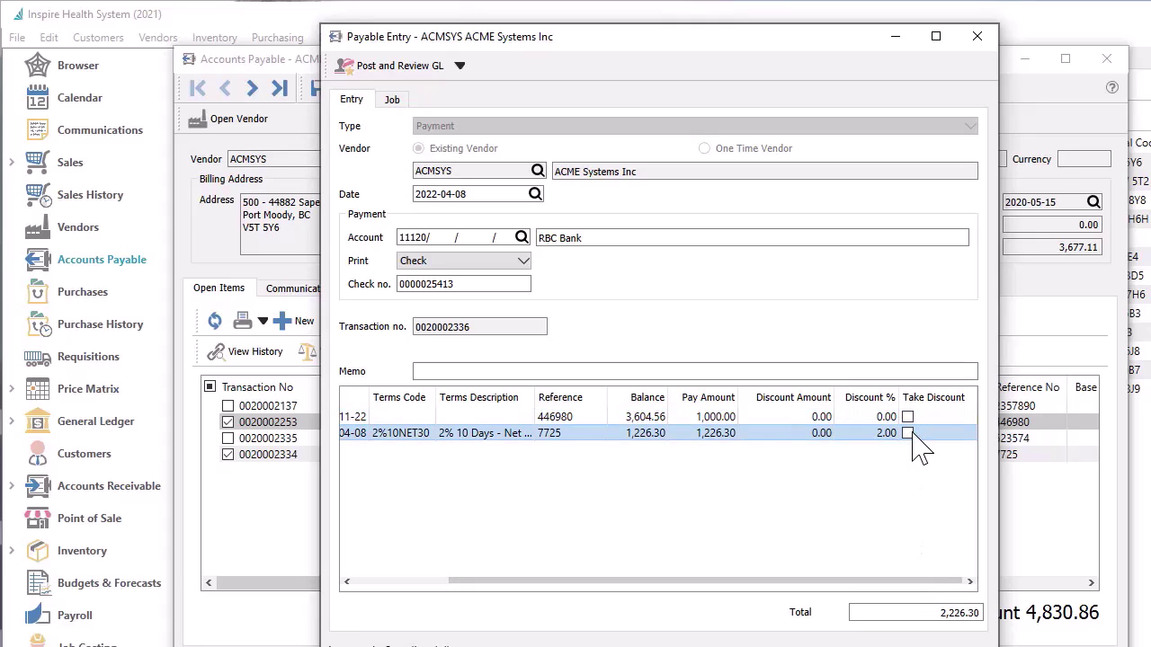
click(908, 433)
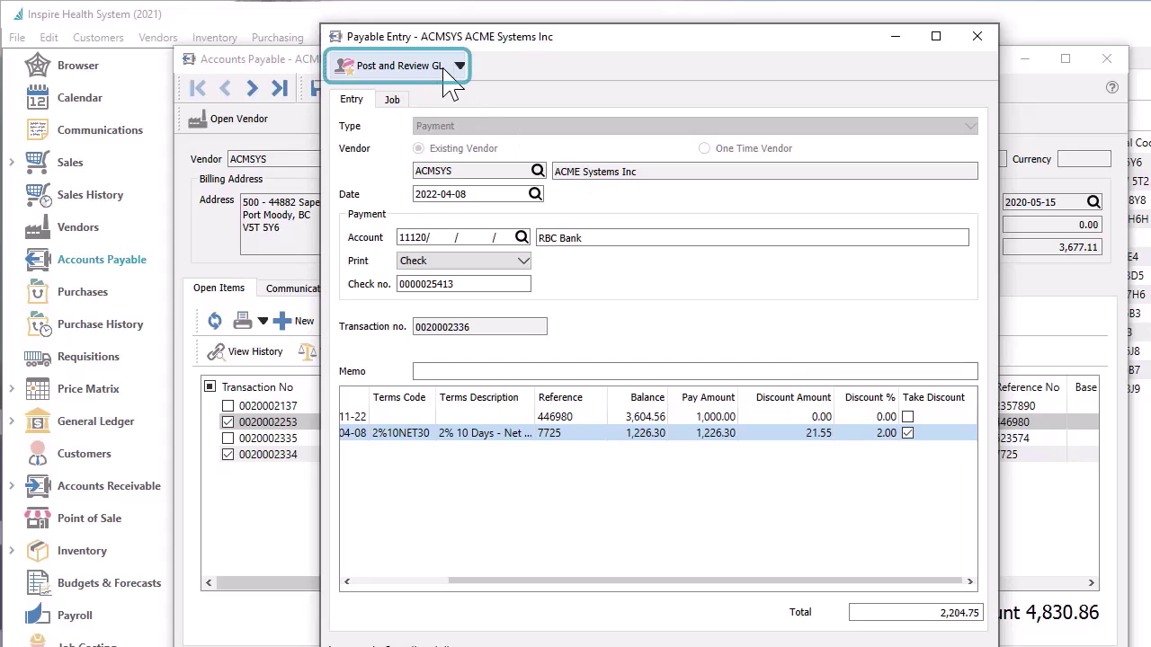
click(395, 67)
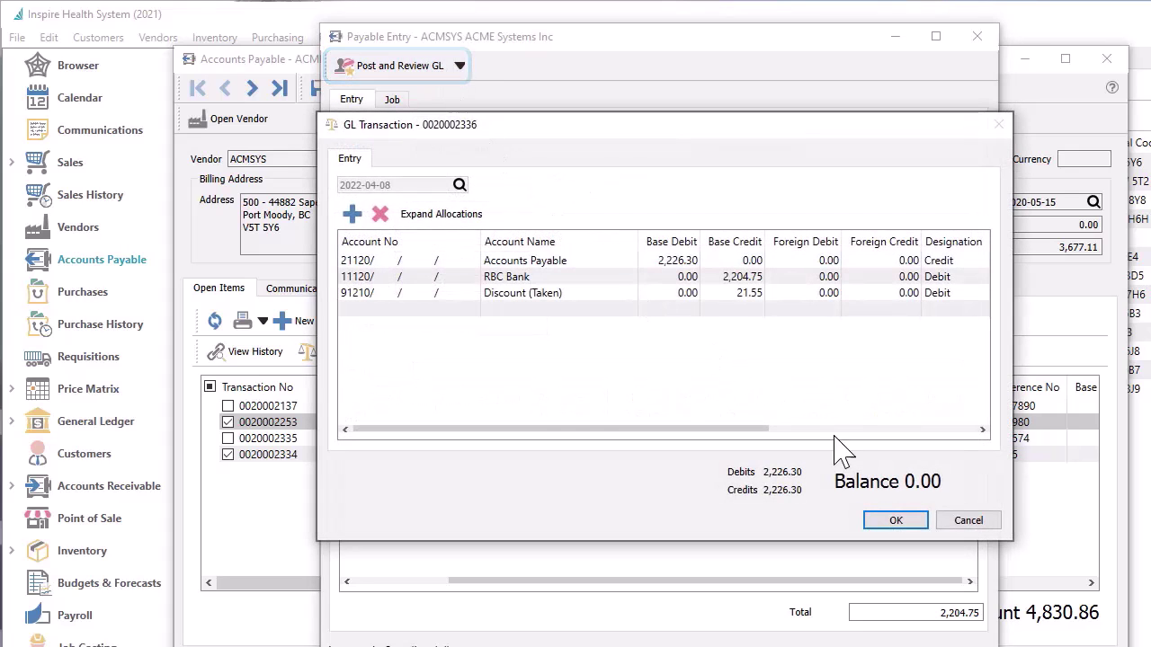
click(893, 521)
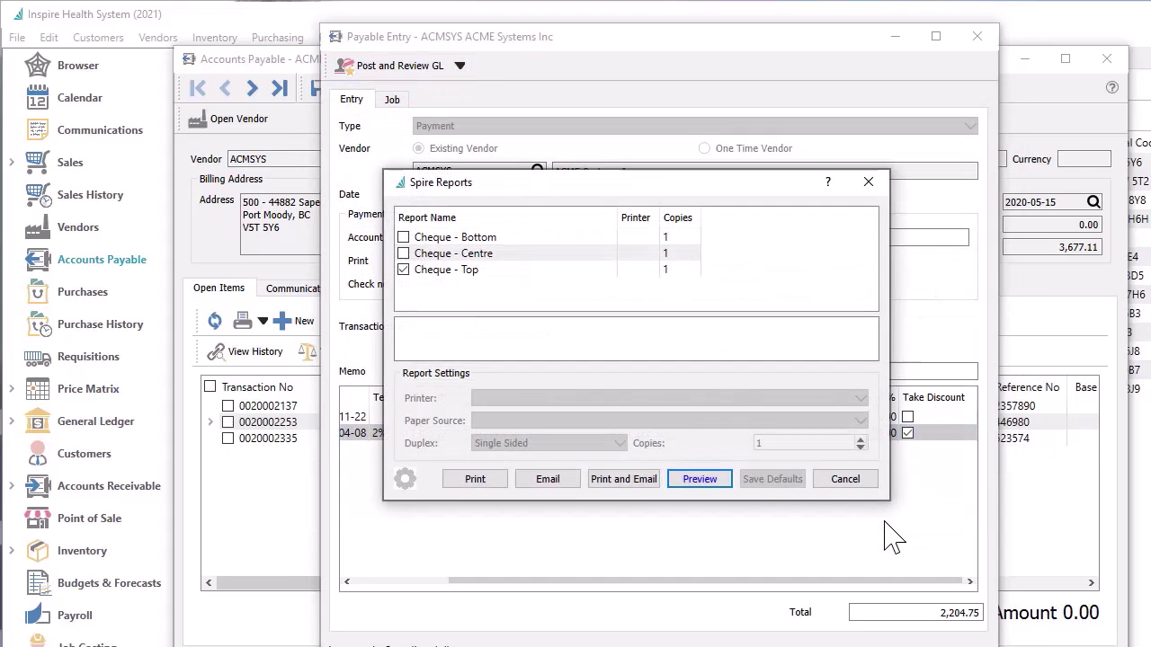
click(850, 481)
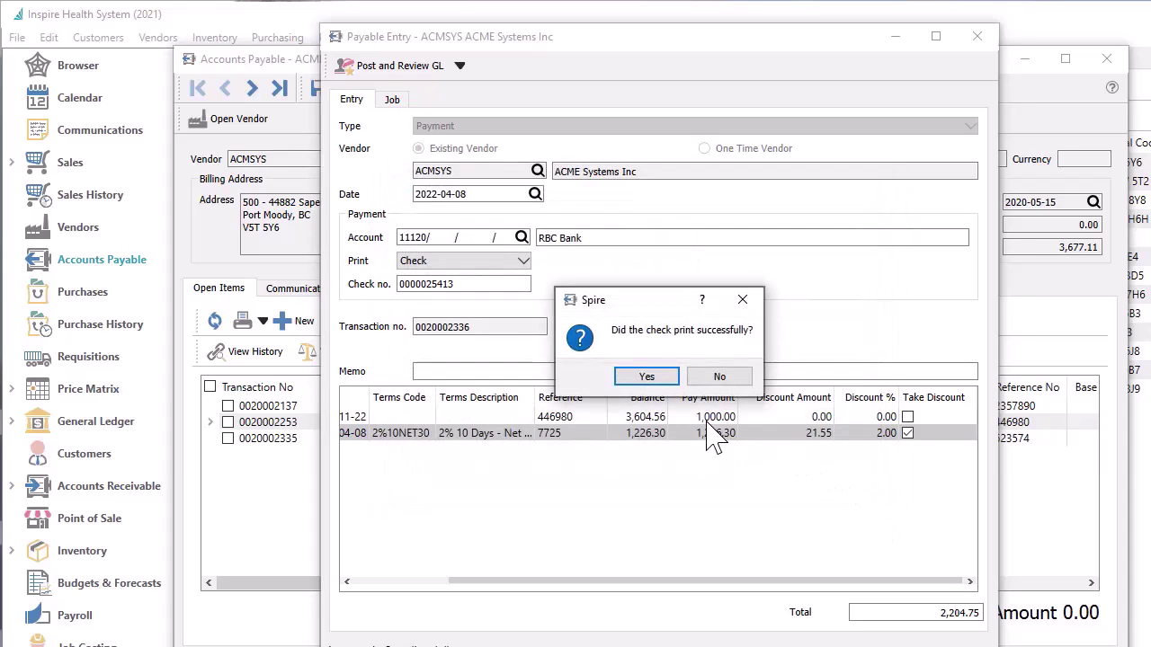
click(669, 381)
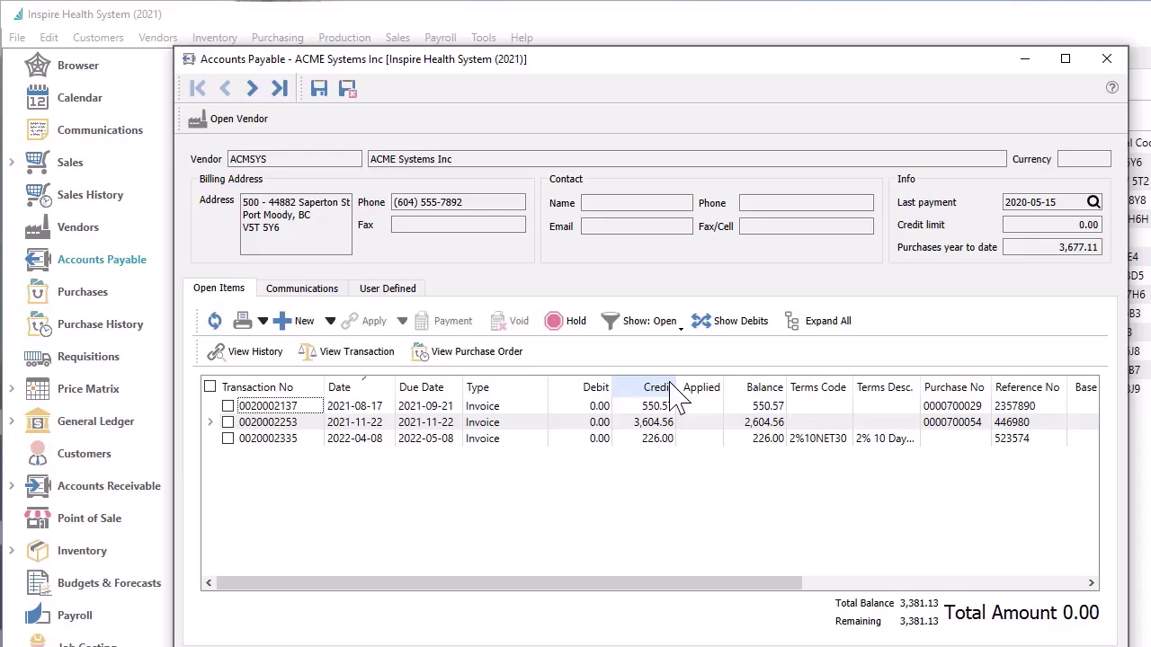
Post a new 226.00 payment to ACME Systems with reference 23576
click(330, 321)
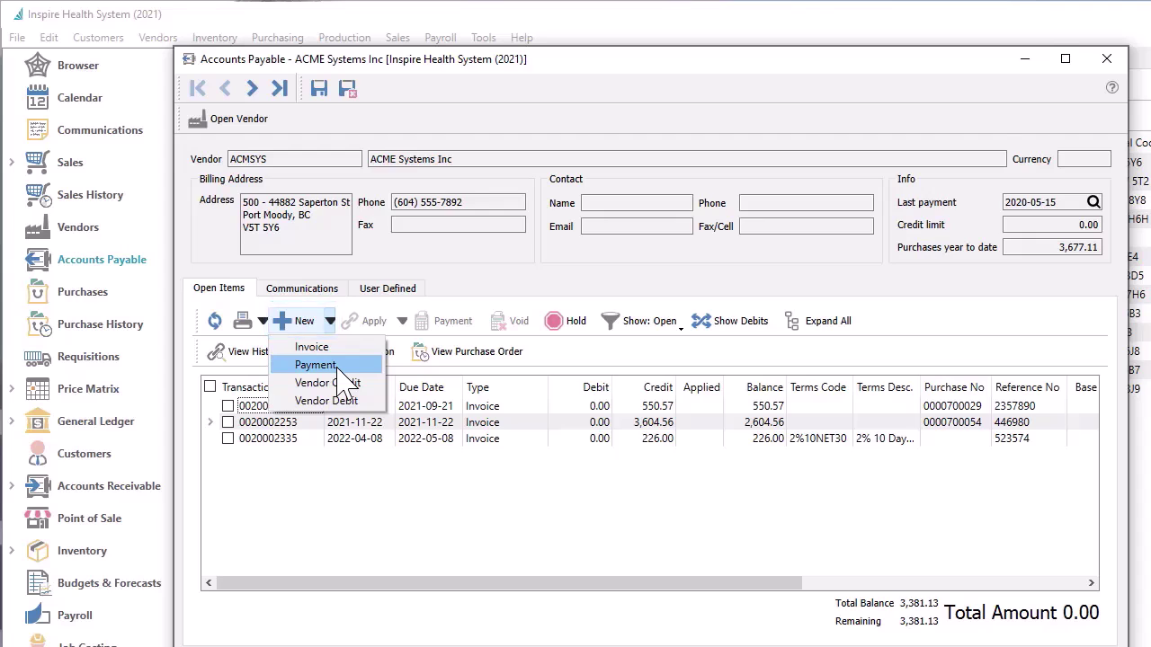
click(316, 365)
click(868, 611)
text(226)
click(459, 297)
text(23576)
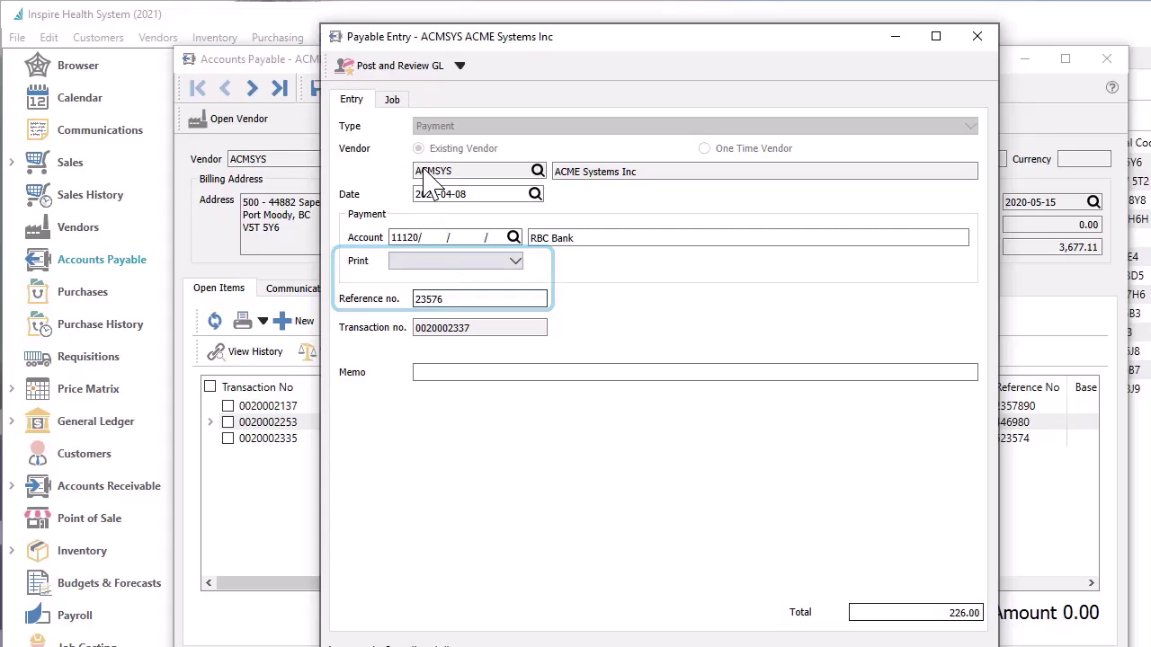
click(402, 70)
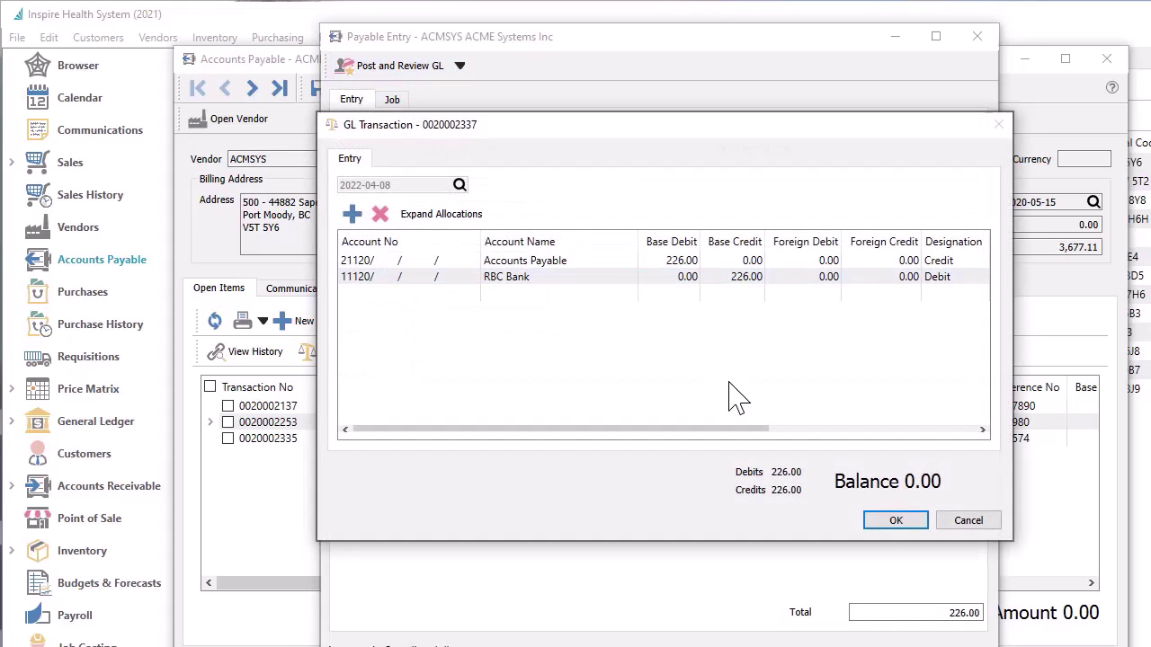
click(888, 523)
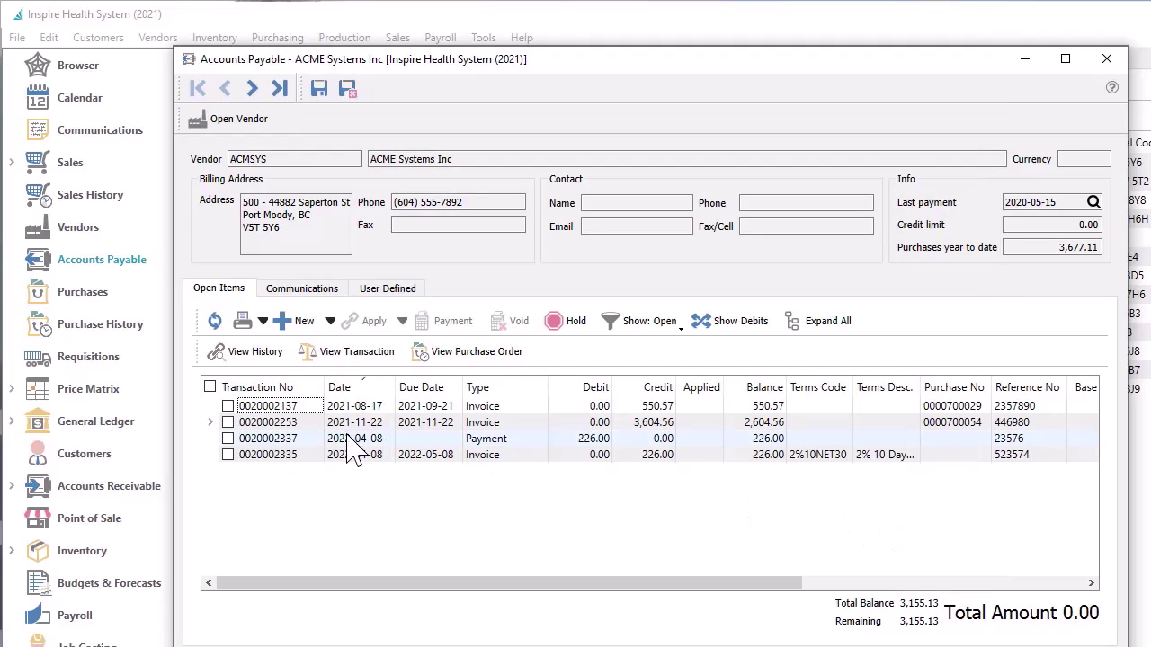
Apply the 226.00 payment against the matching 226.00 invoice
click(227, 438)
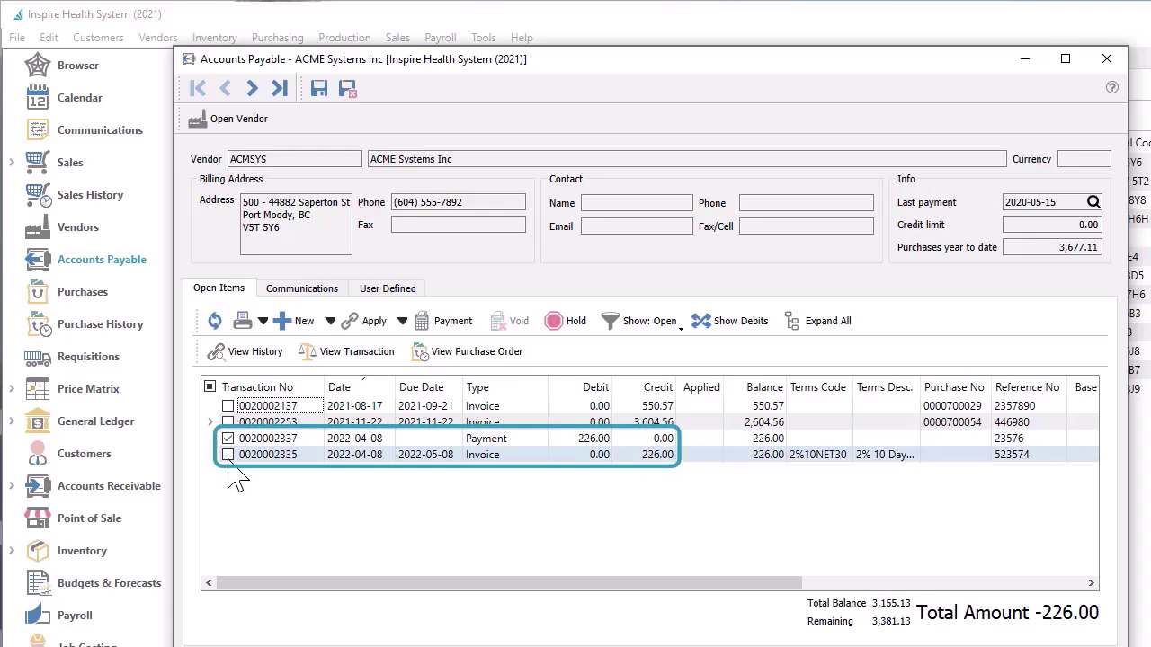
click(229, 455)
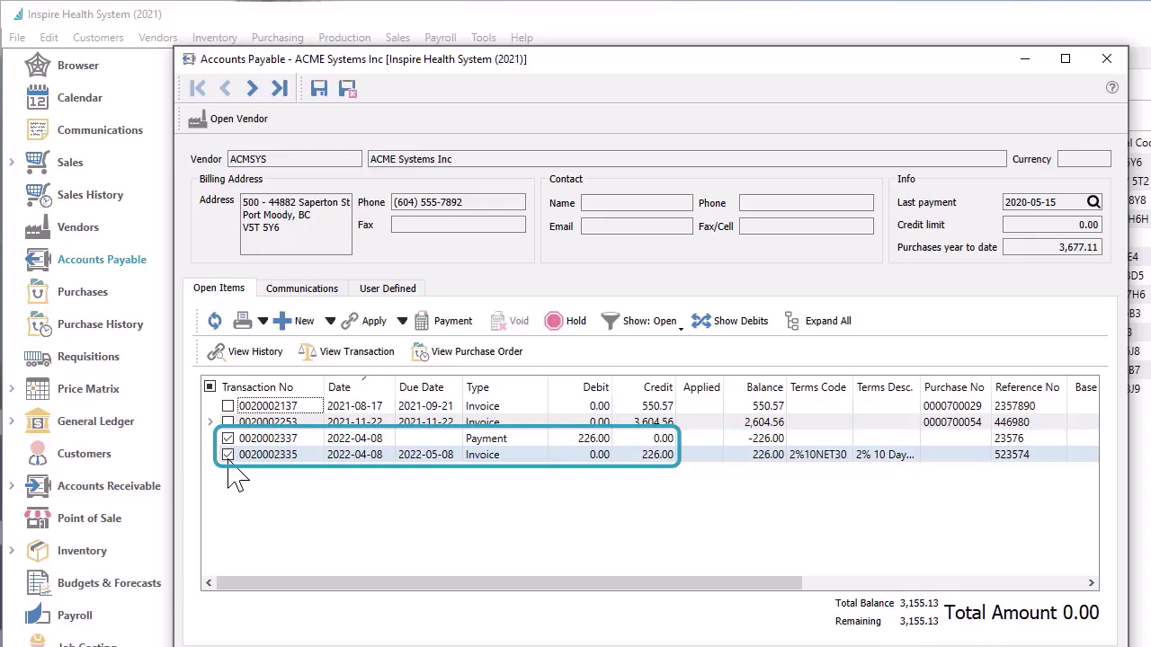
click(347, 328)
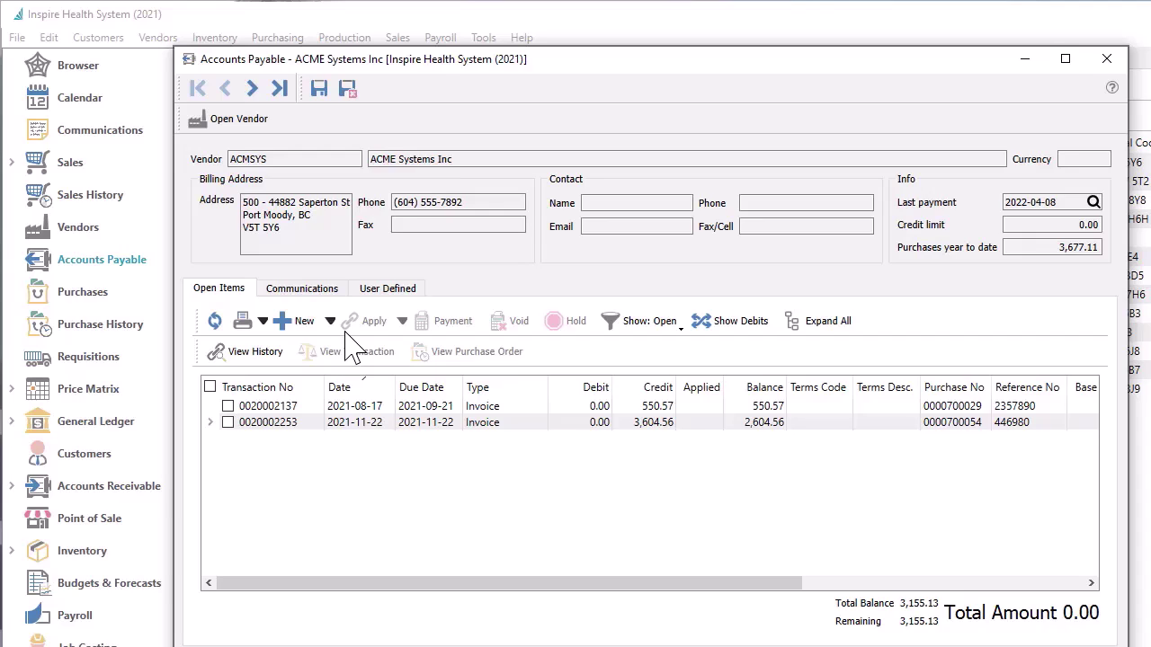
List all ACME transactions since last fiscal year with debits, expand all, and select the 2020-05-15 payment
click(633, 329)
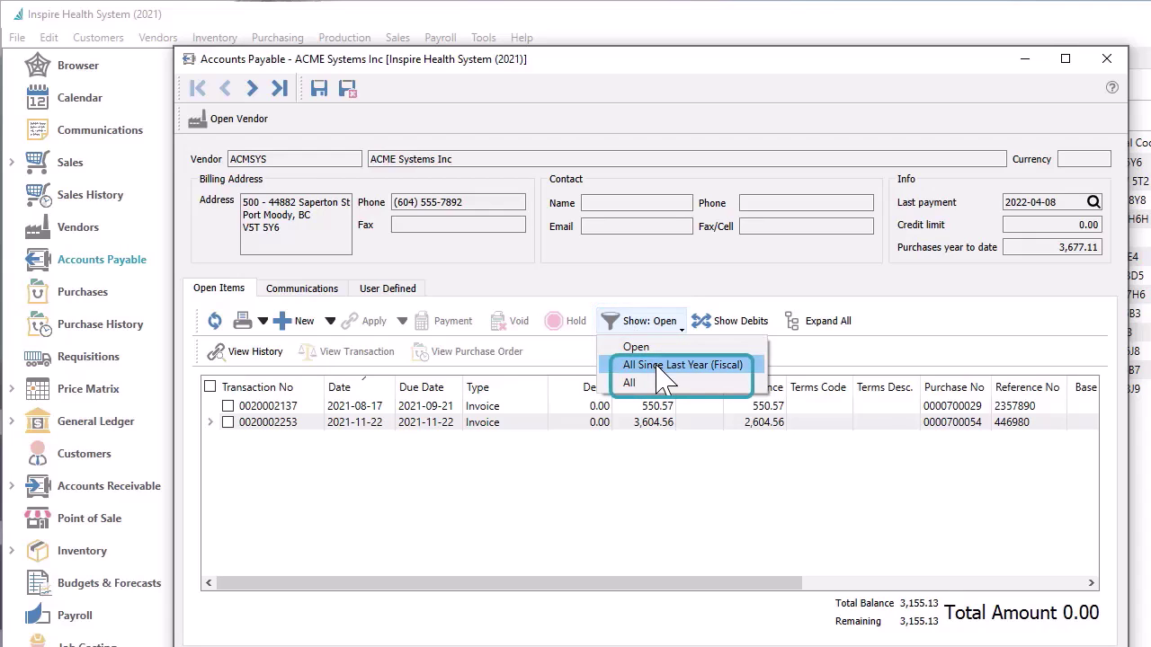
click(656, 364)
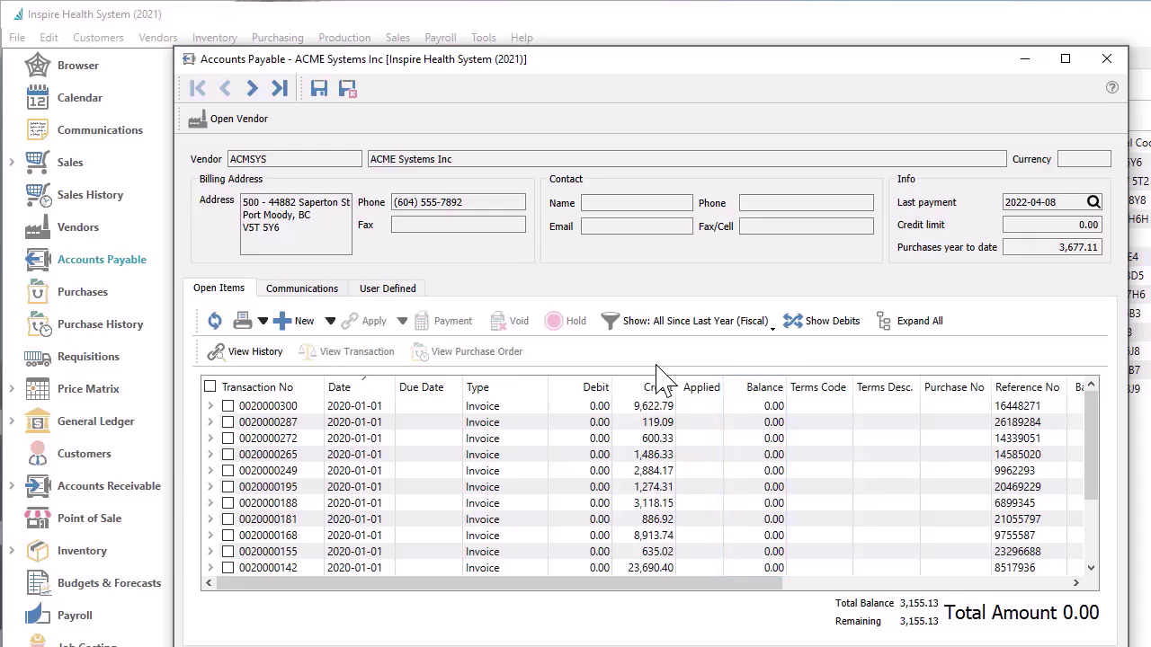
click(211, 423)
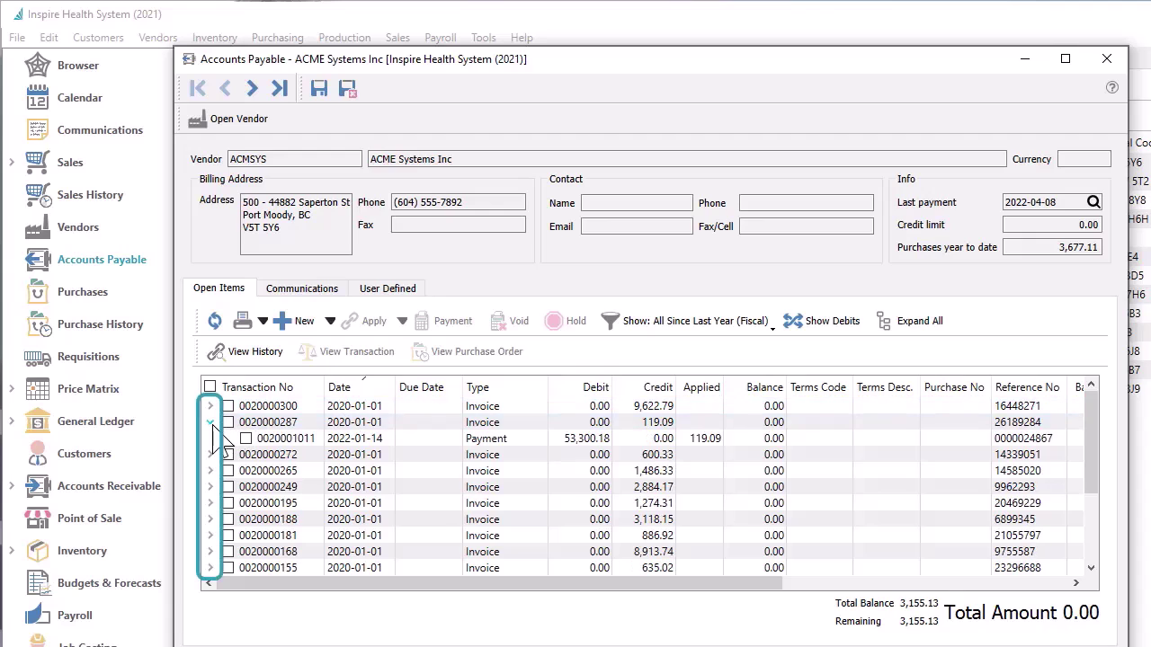
click(890, 322)
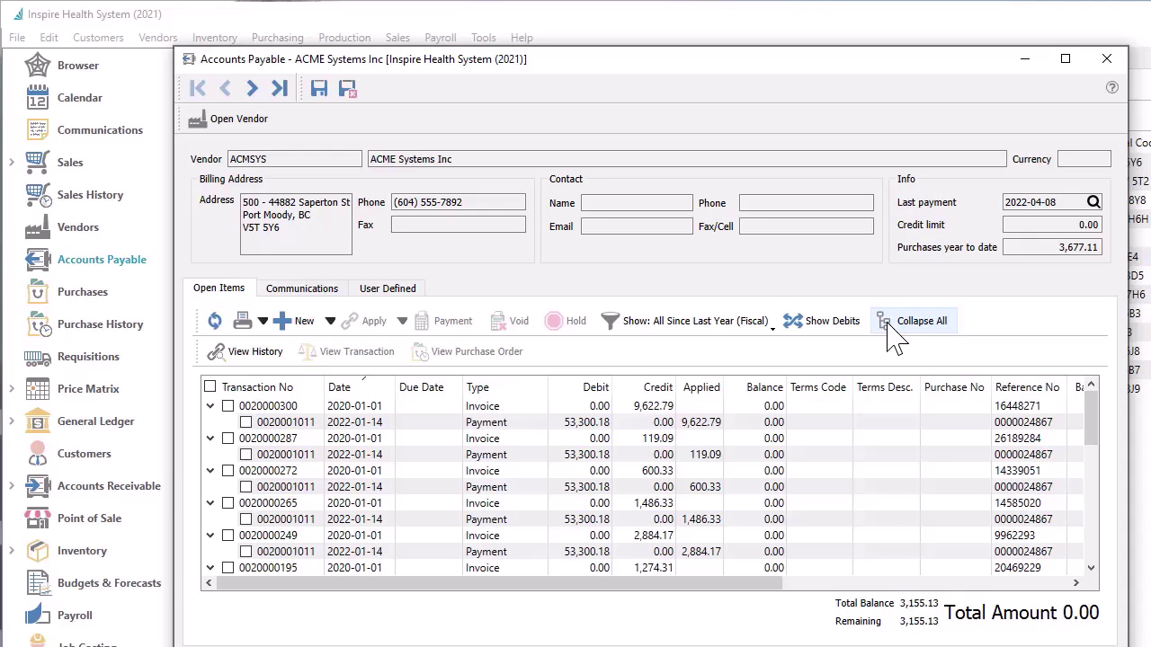
click(862, 325)
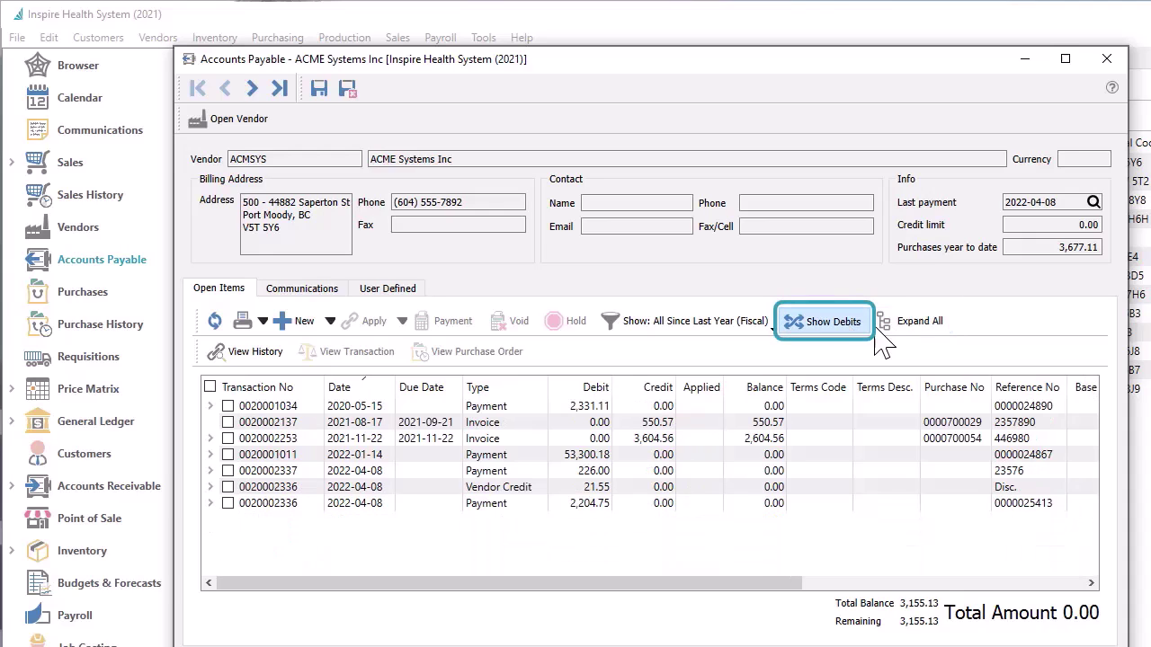
click(886, 324)
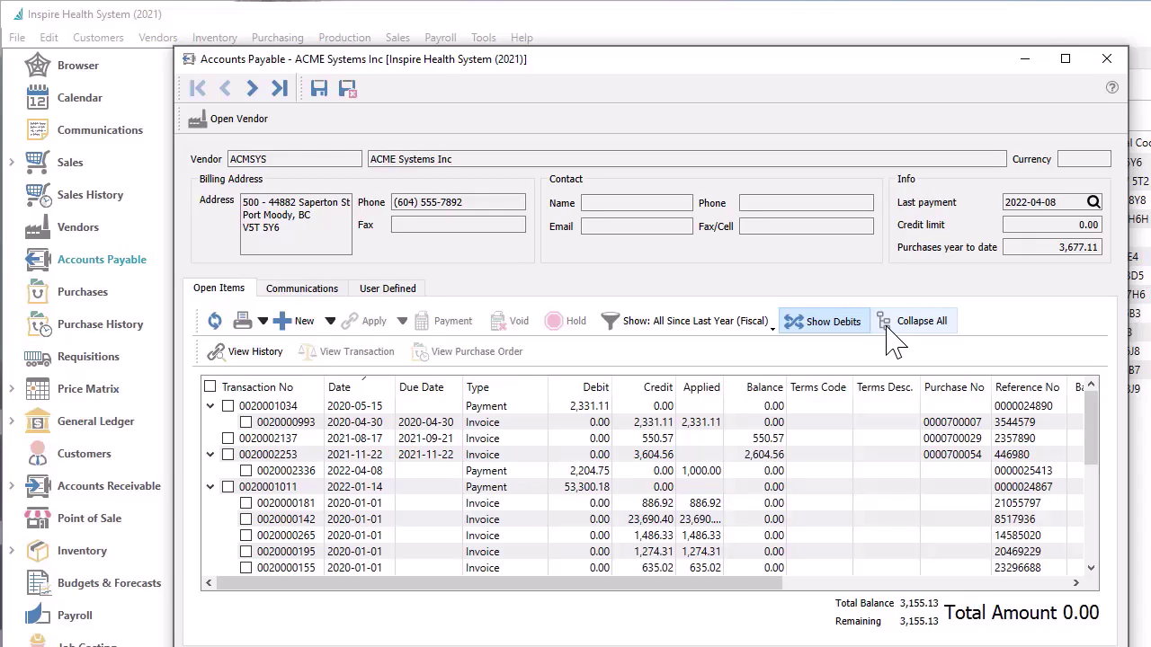
click(228, 406)
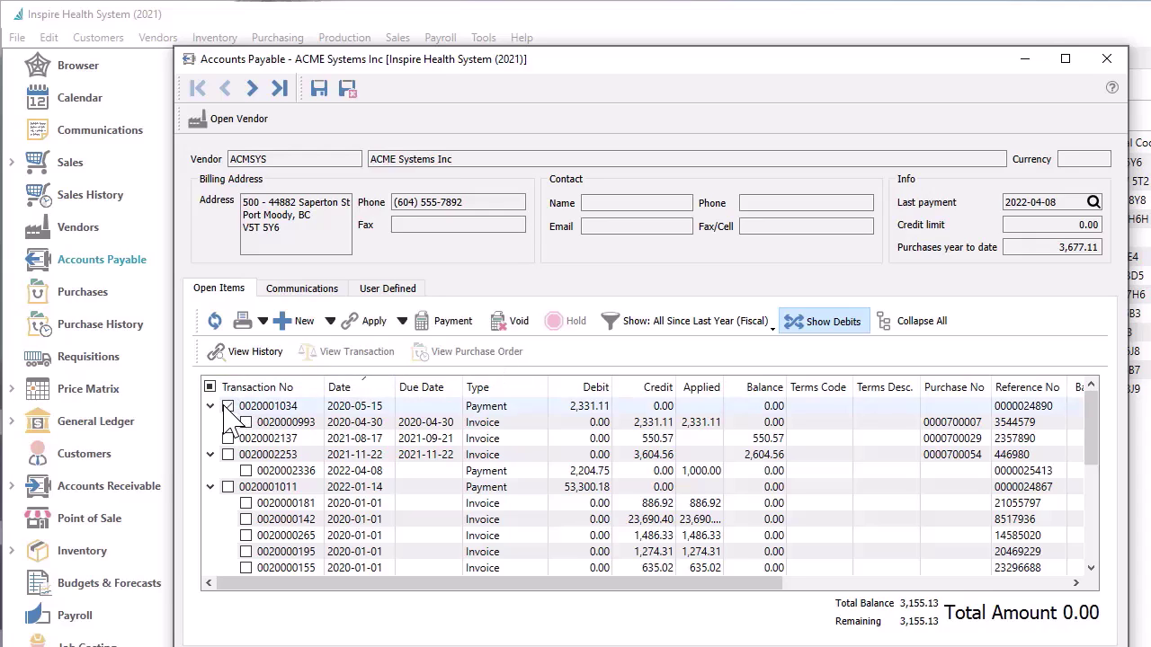
Void the 2,331.11 payment and save and close ACME's payables window
click(506, 330)
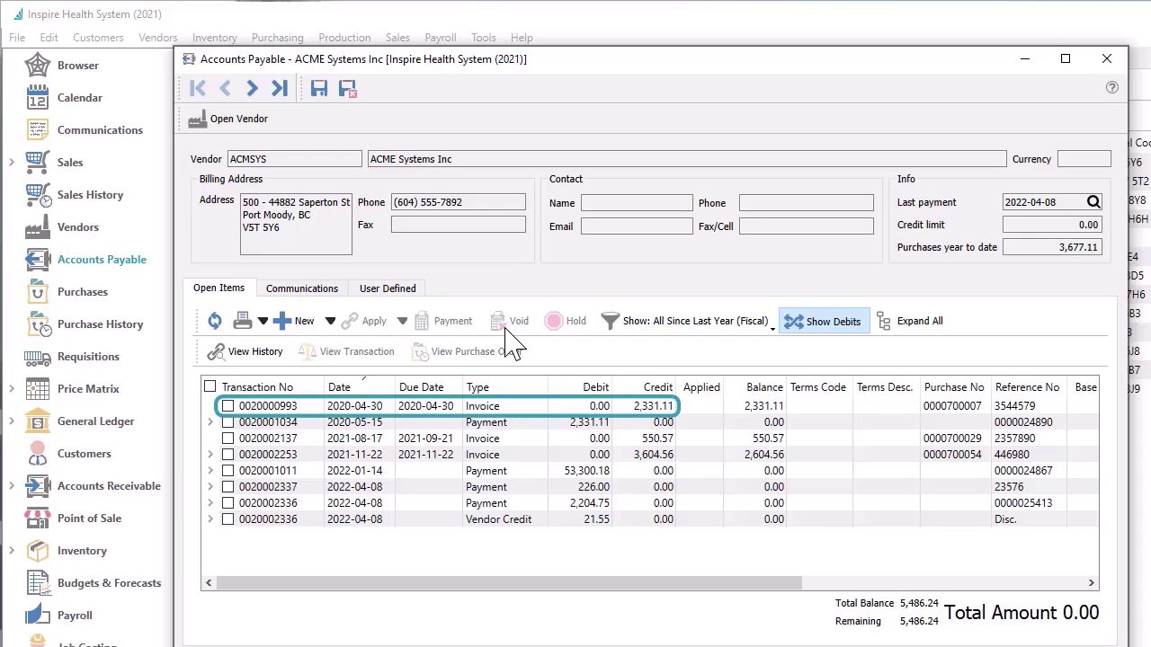
click(349, 90)
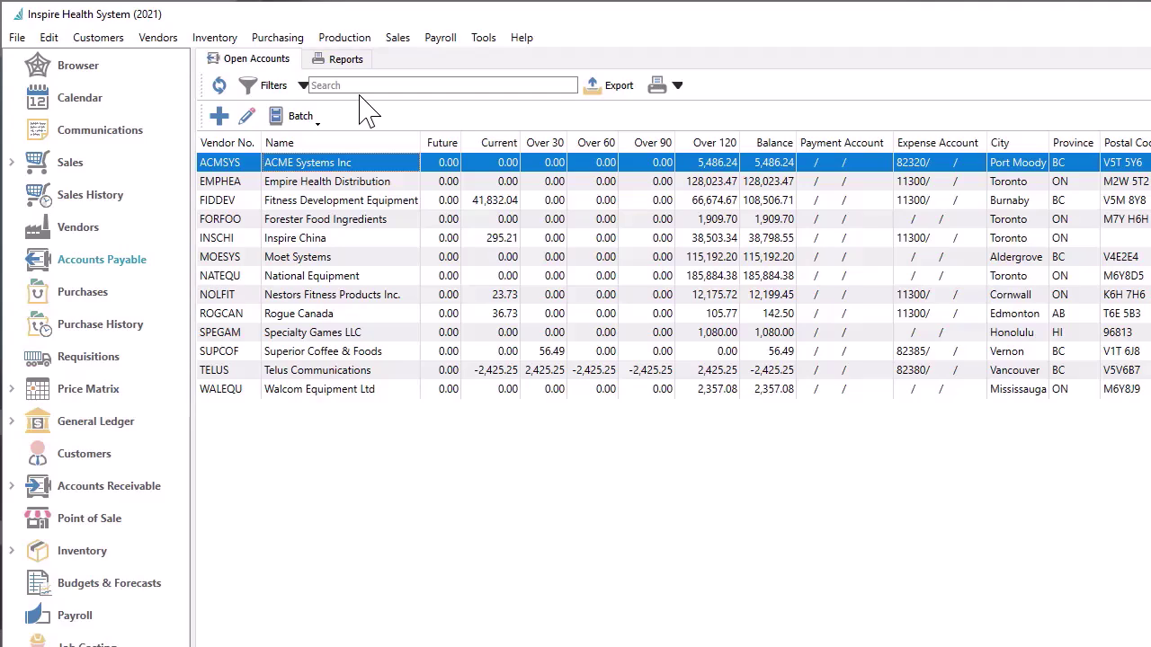
Create a new Accounts Payable batch from the Batch menu
click(318, 124)
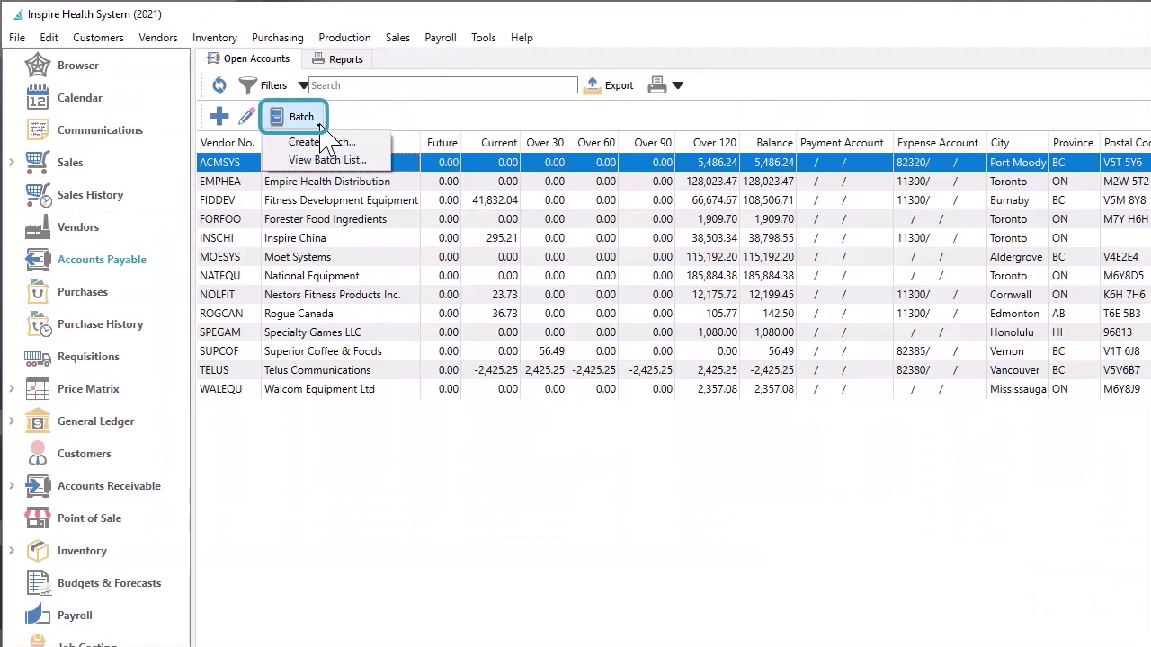
click(322, 142)
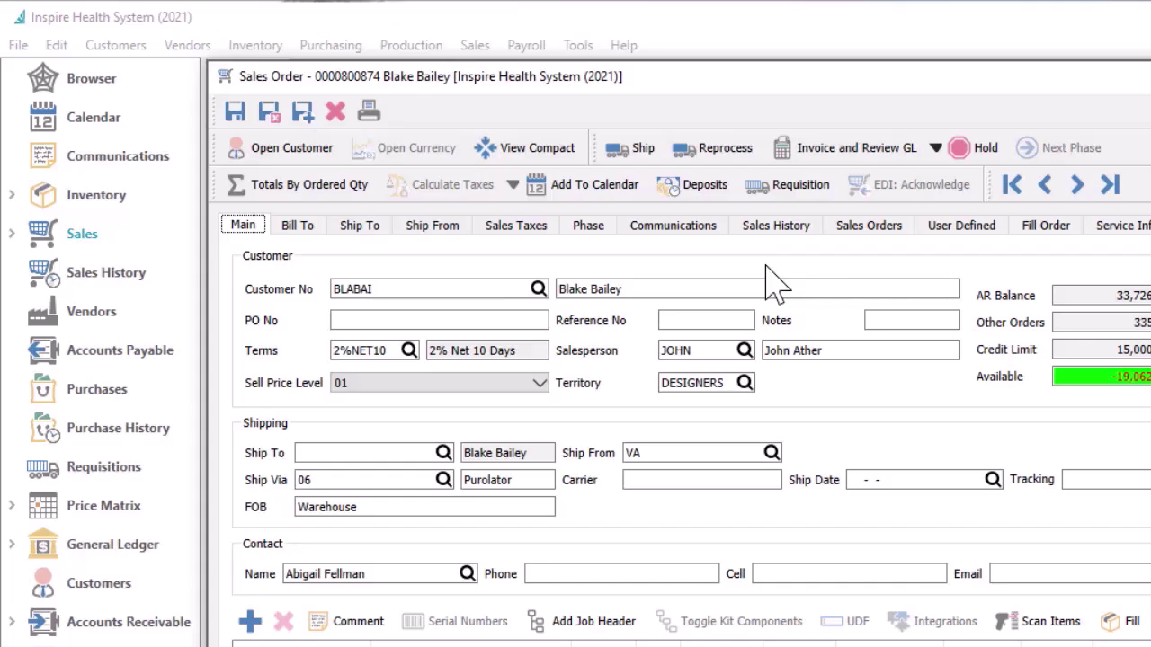
On the sales order's User Defined tab, clear the Packed by warning and change the pack date to 2022-04-30
click(926, 230)
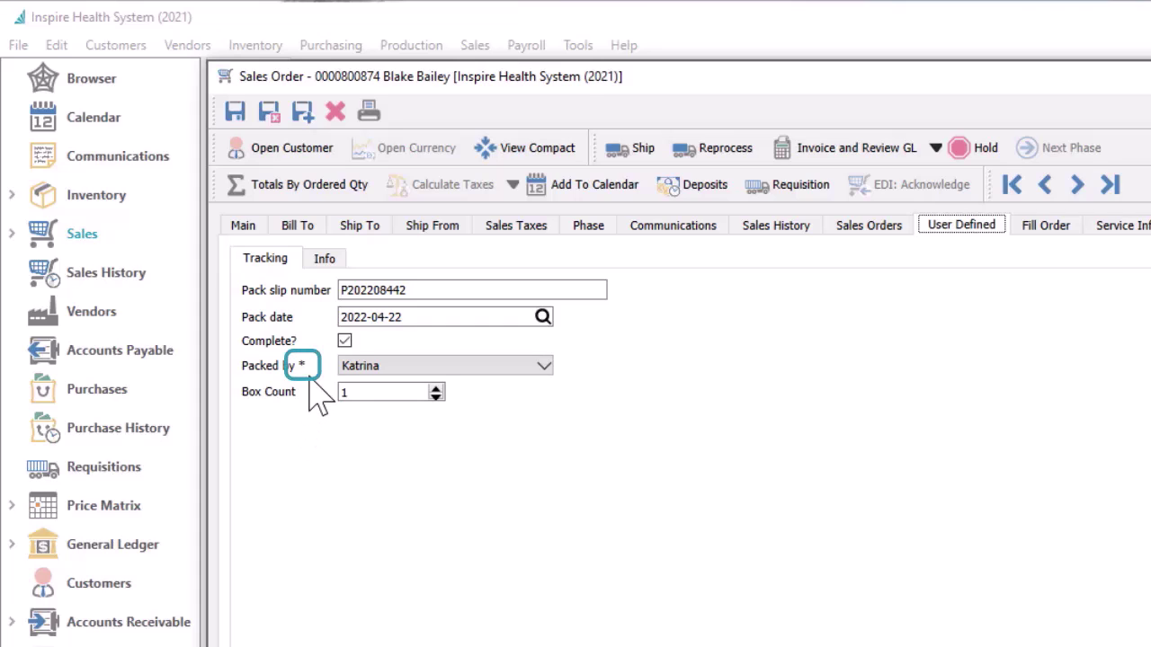
key(ctrl+s)
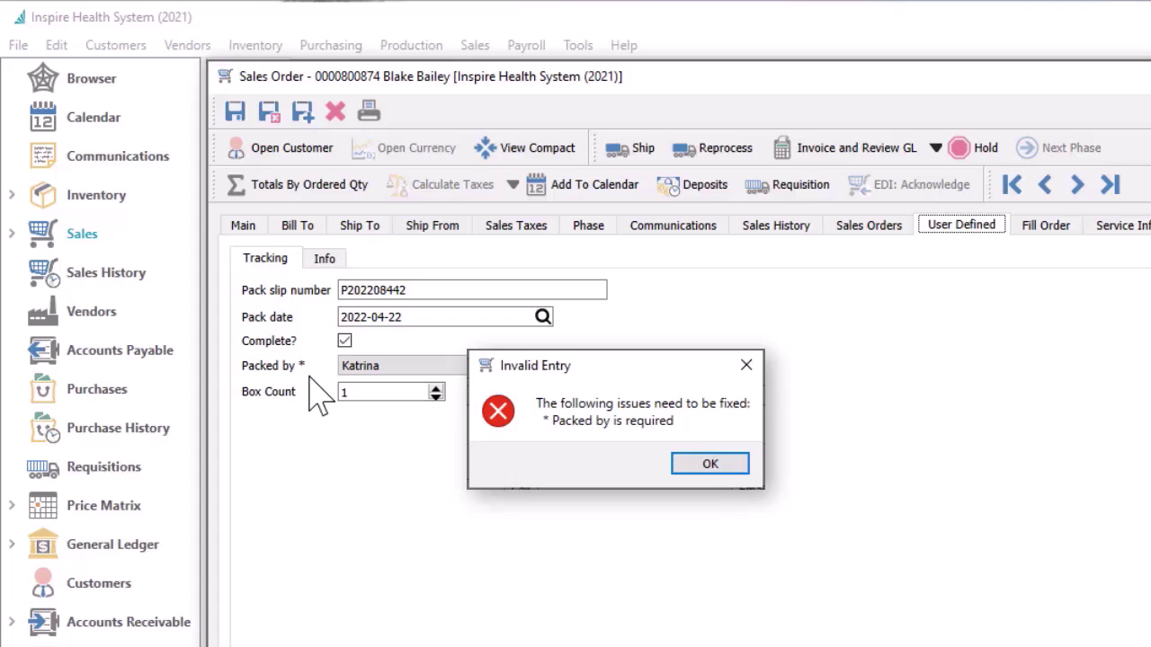
key(Return)
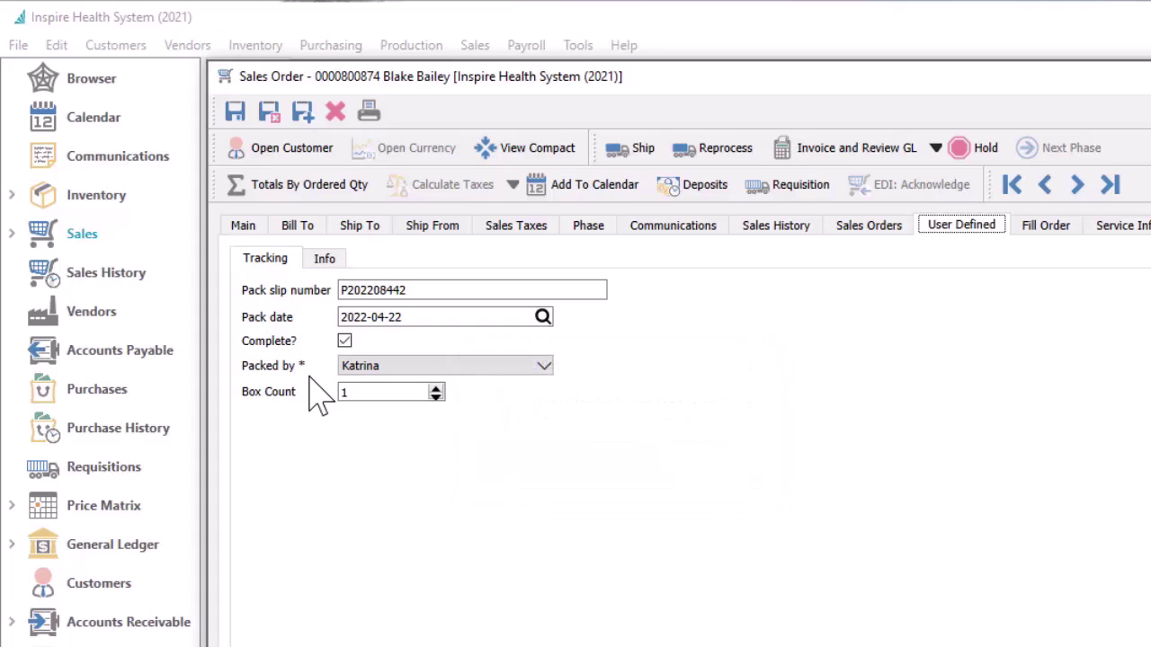
click(391, 316)
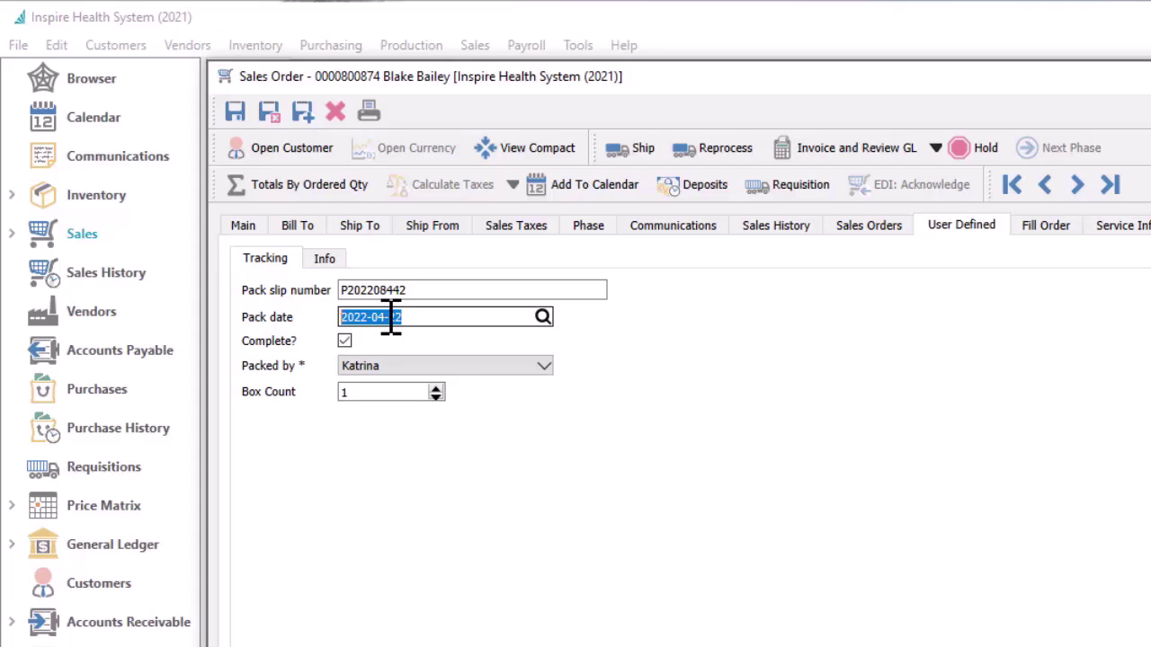
double_click(391, 316)
text(30)
key(Tab)
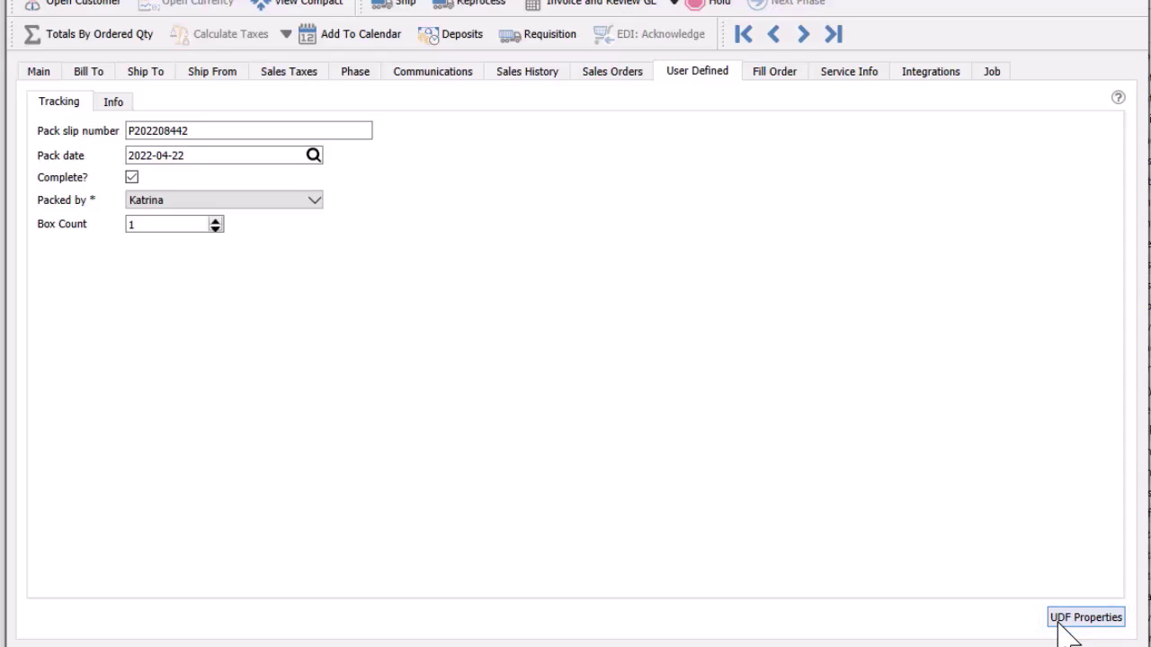
click(1065, 629)
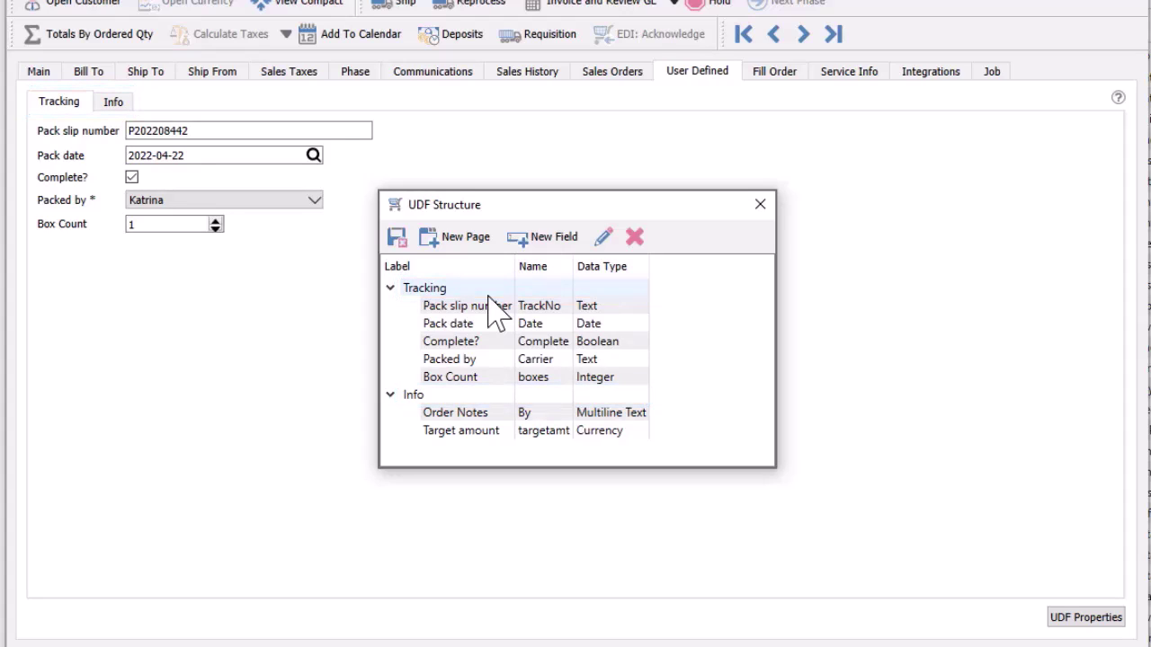
drag(495, 417, 487, 441)
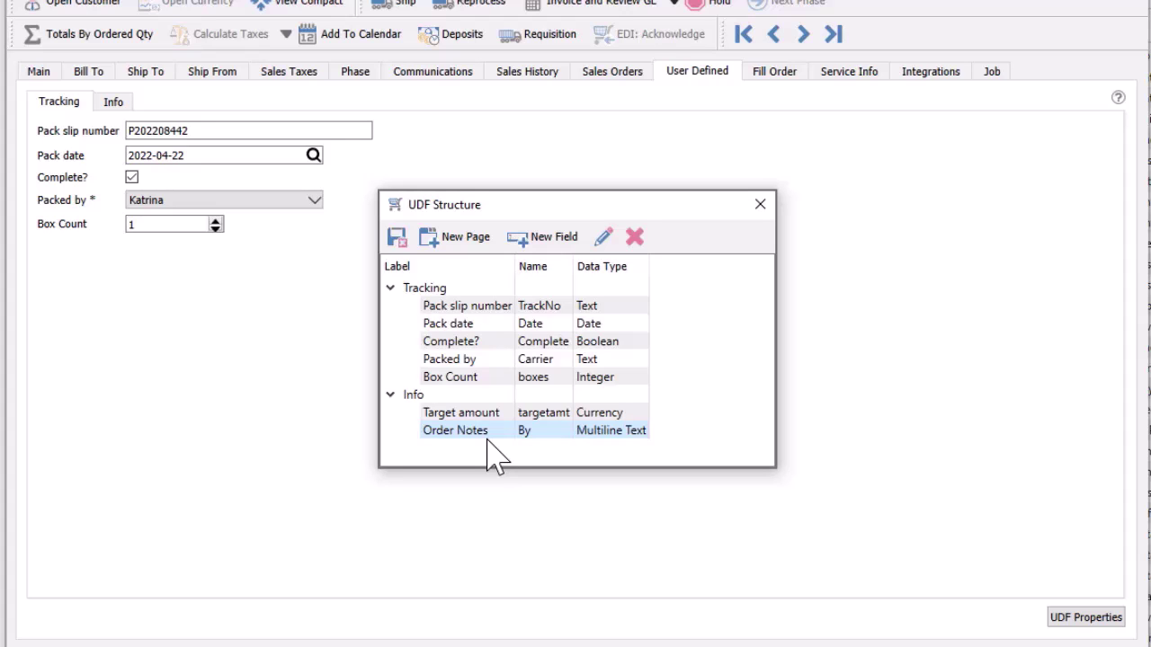
Create a new user-defined field named 'expected' with label 'Expected date'
click(537, 240)
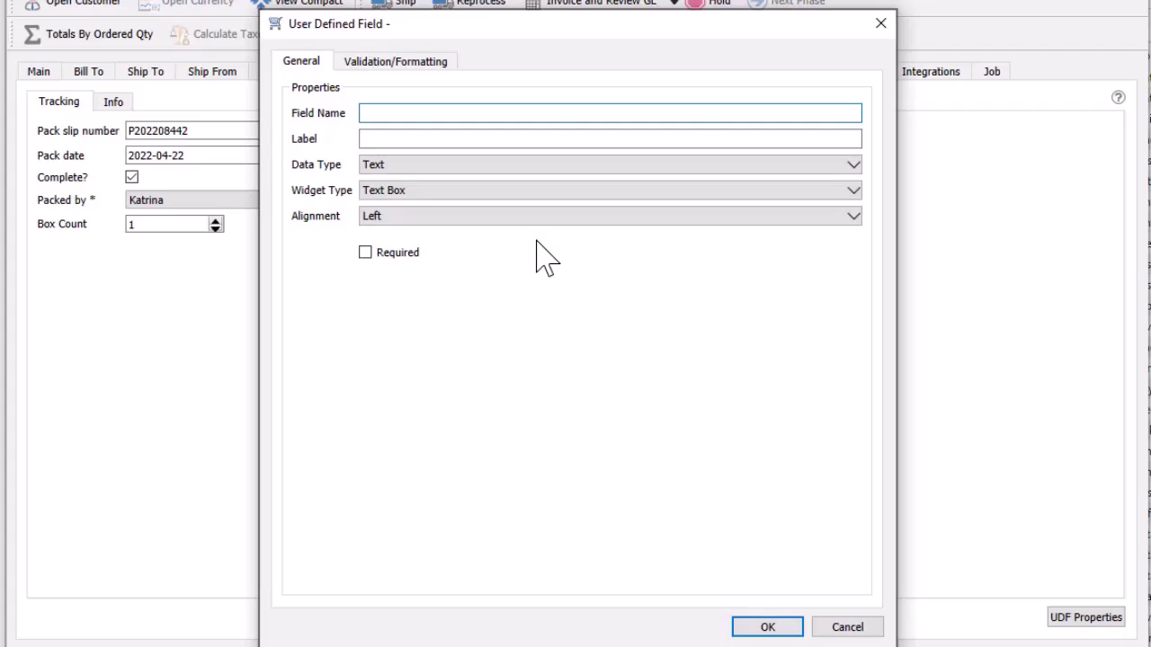
text(expected)
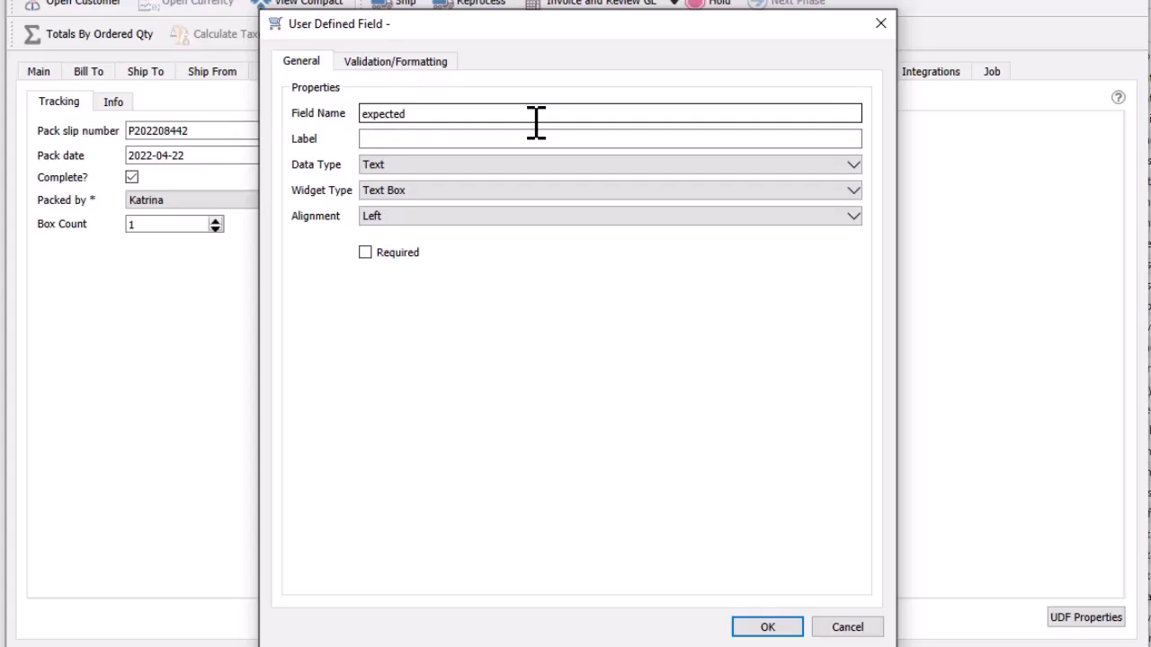
click(531, 135)
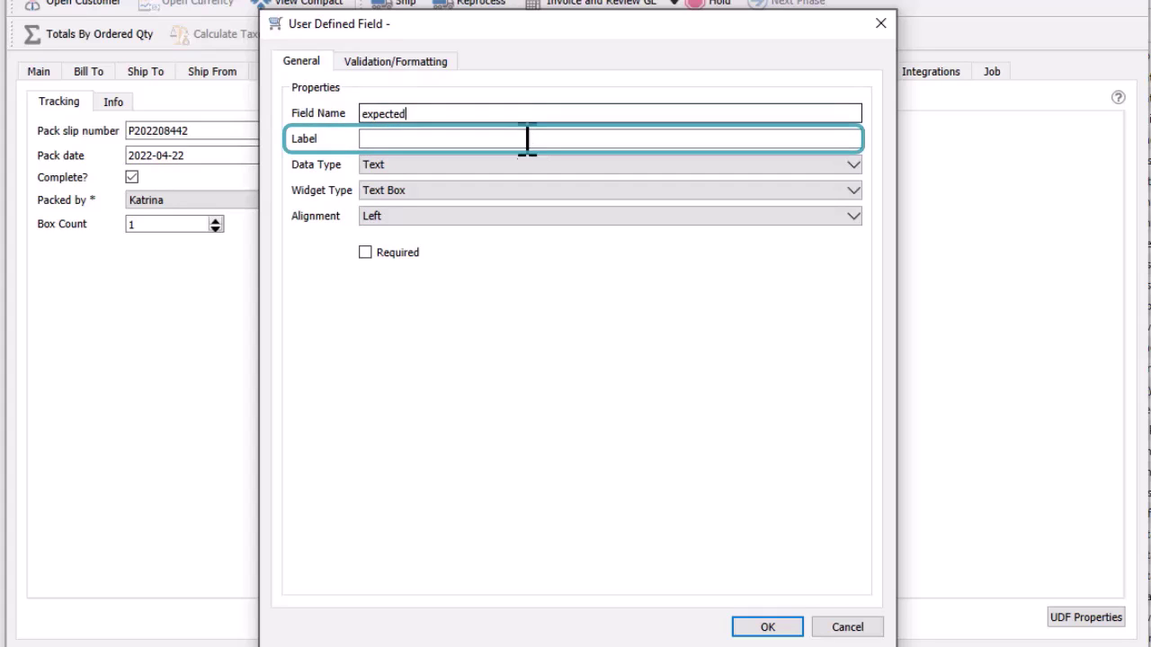
text(Expected date)
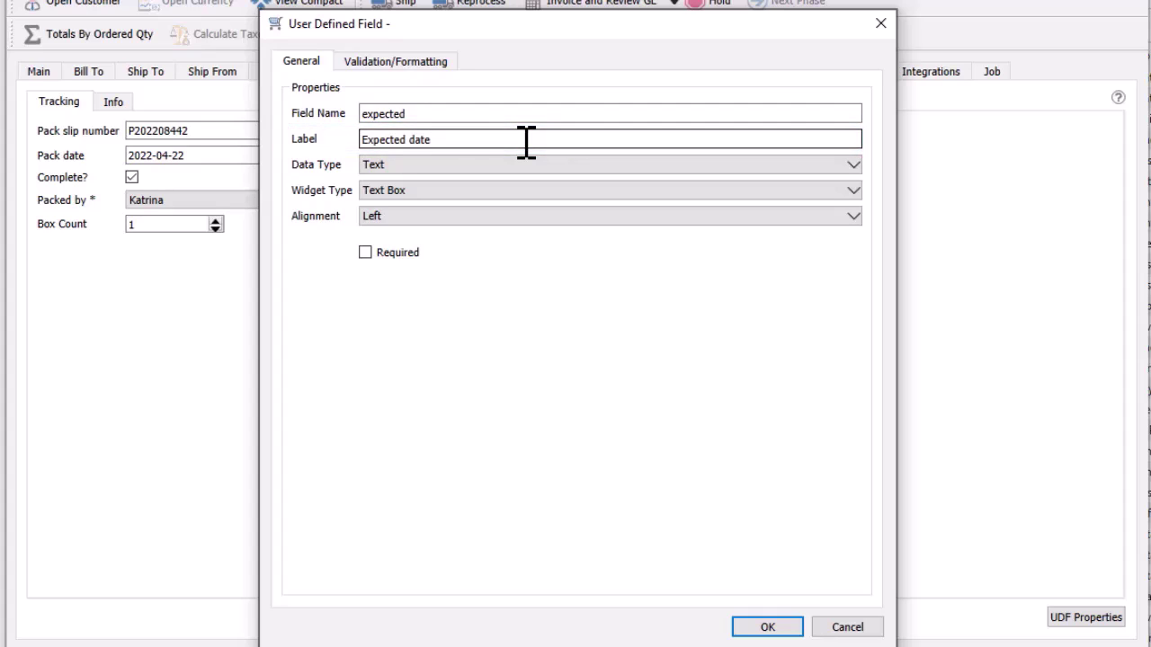
After trying Drop Down and Currency, set the field's data type to Date and view its validation settings
click(777, 169)
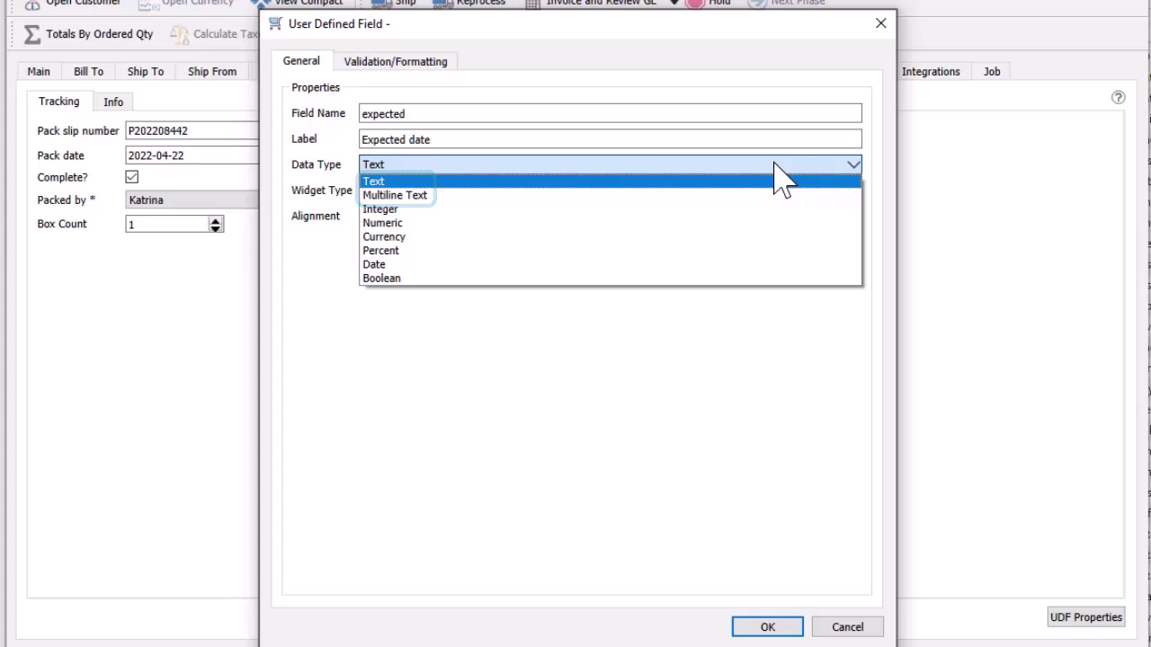
click(775, 164)
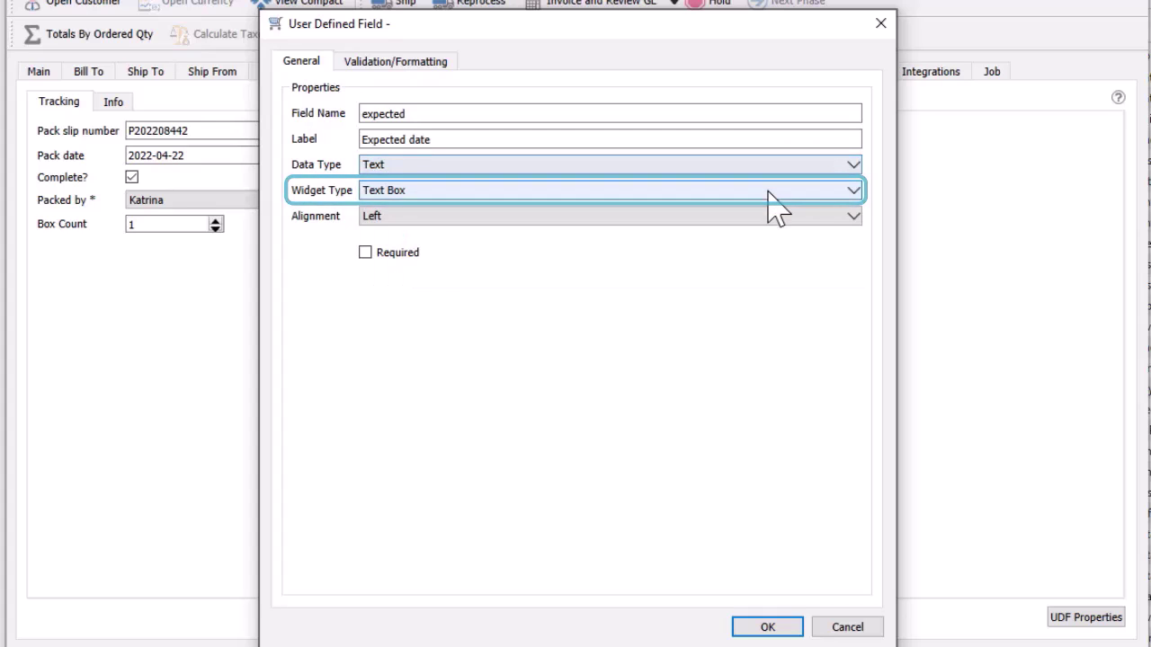
click(775, 196)
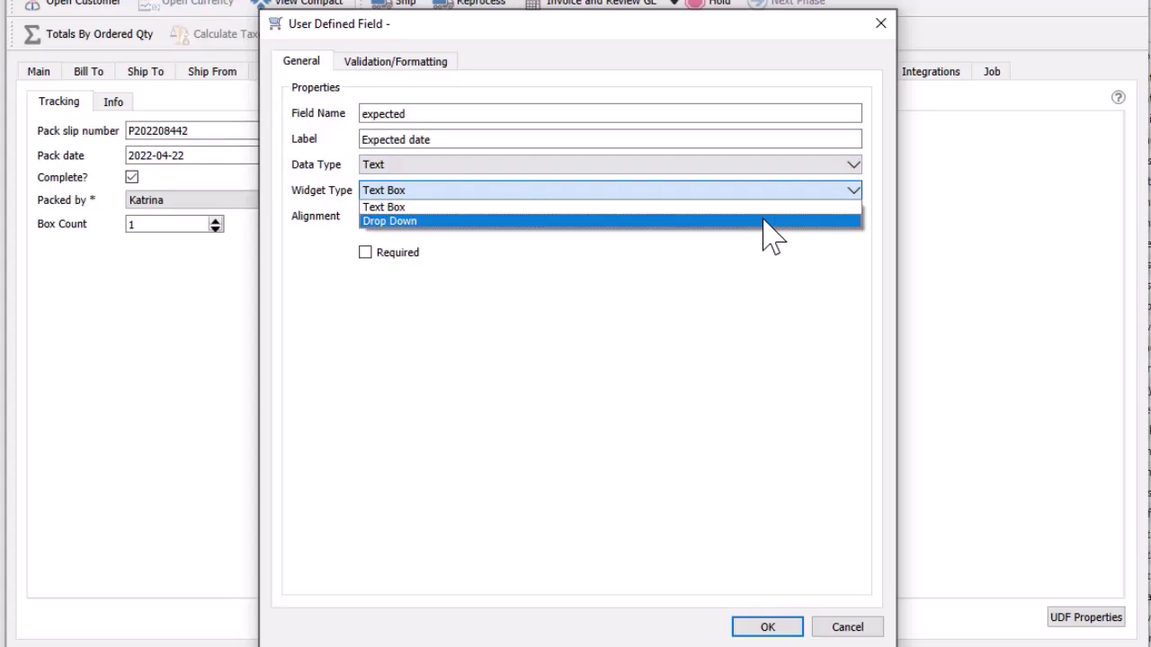
click(768, 221)
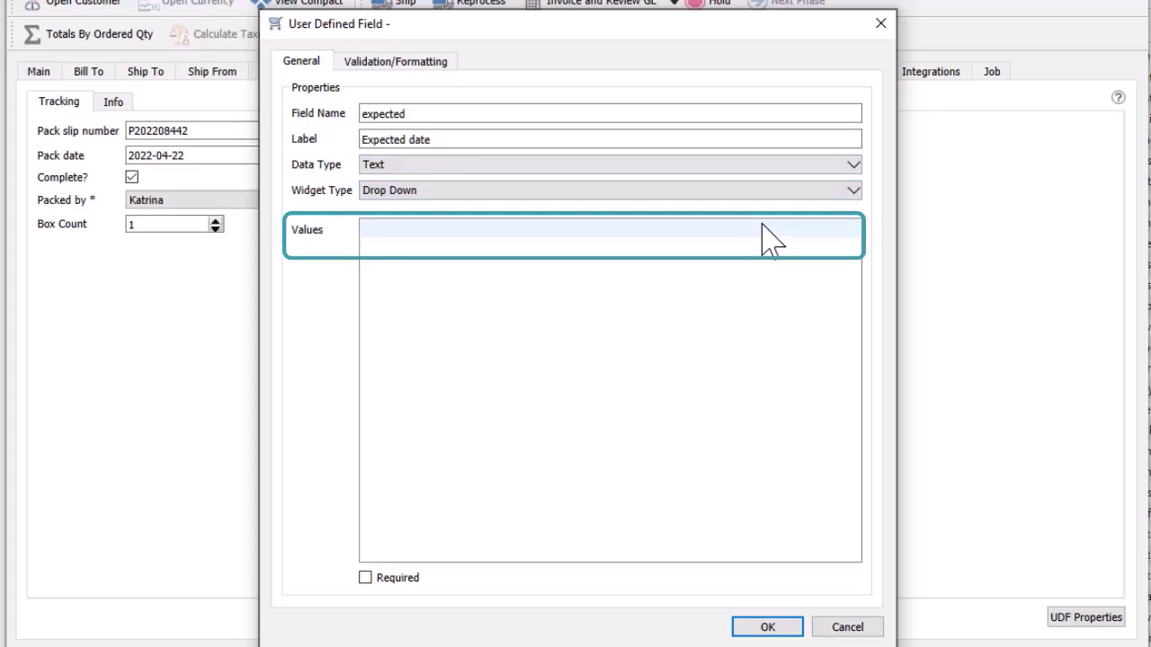
click(764, 165)
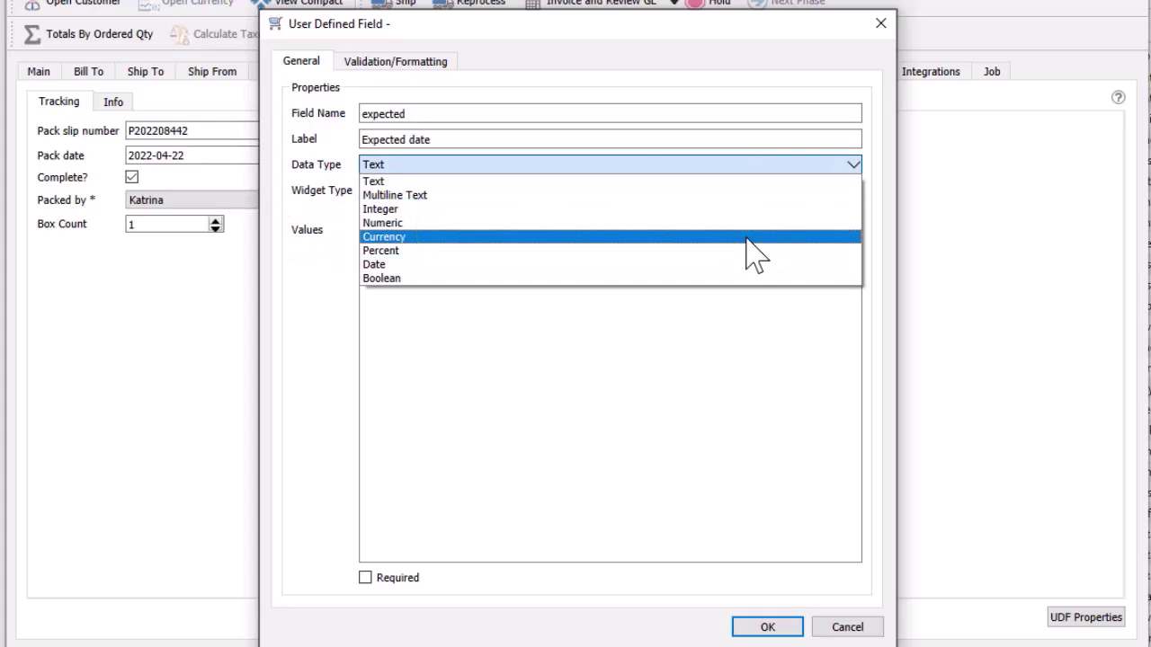
click(753, 237)
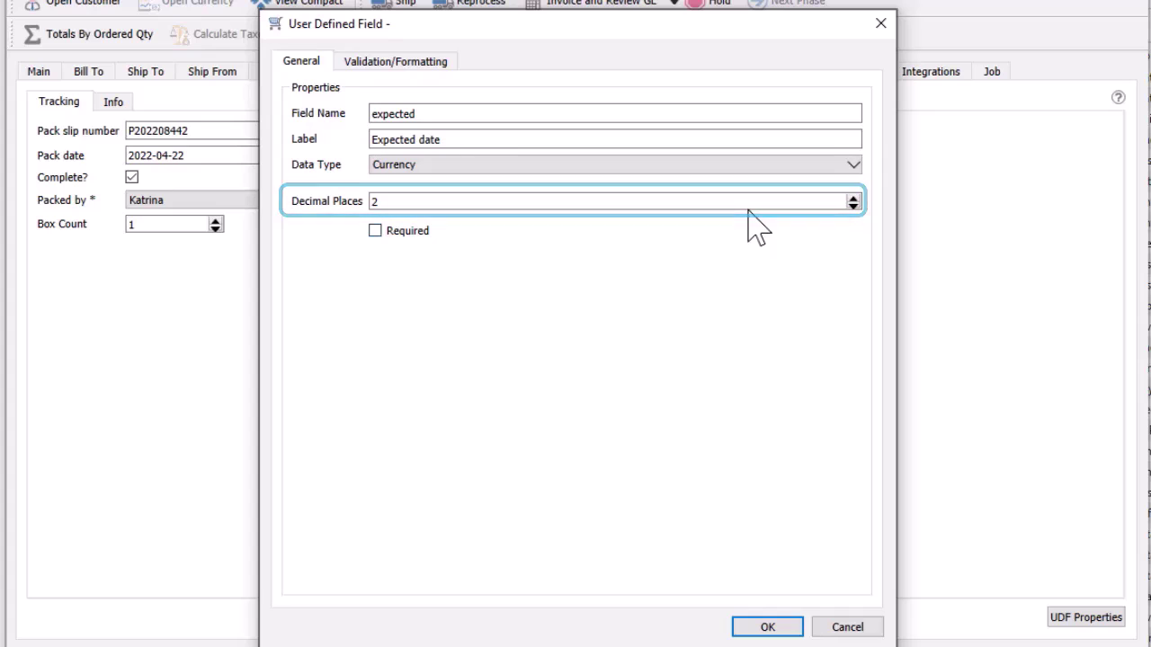
click(753, 167)
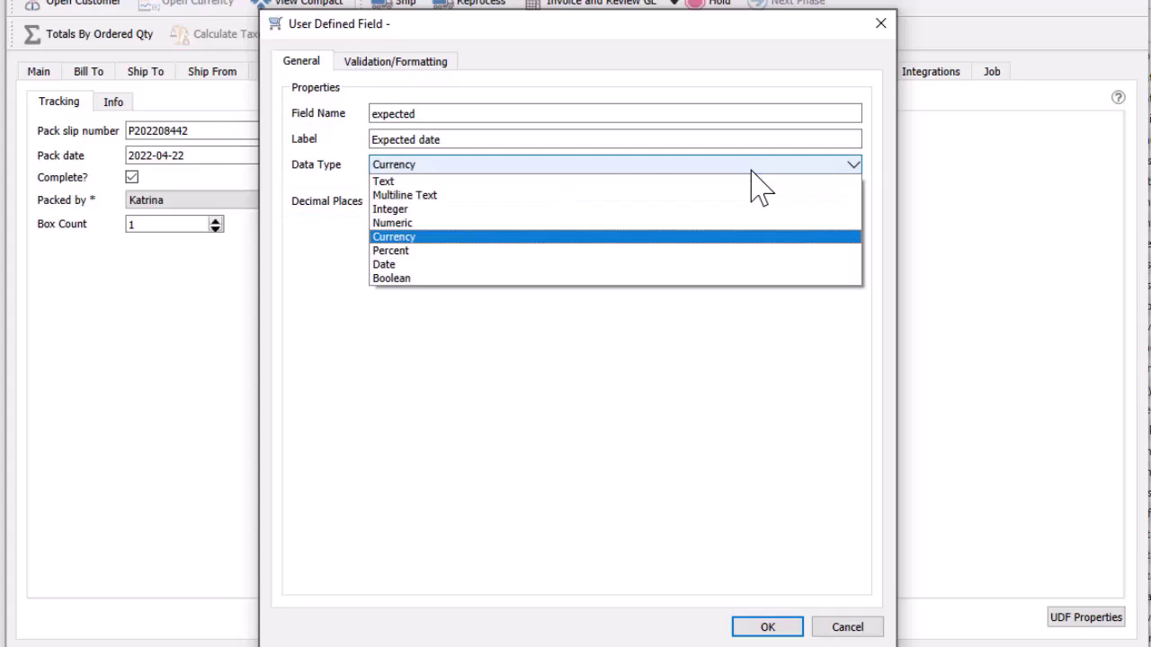
click(737, 264)
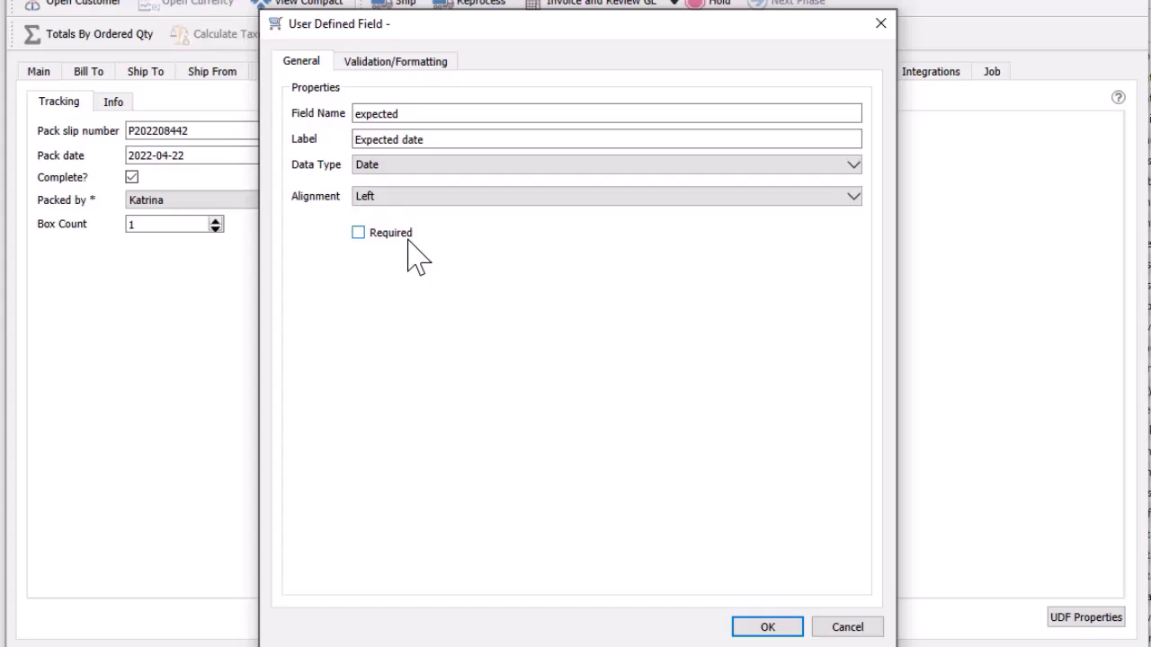
click(396, 63)
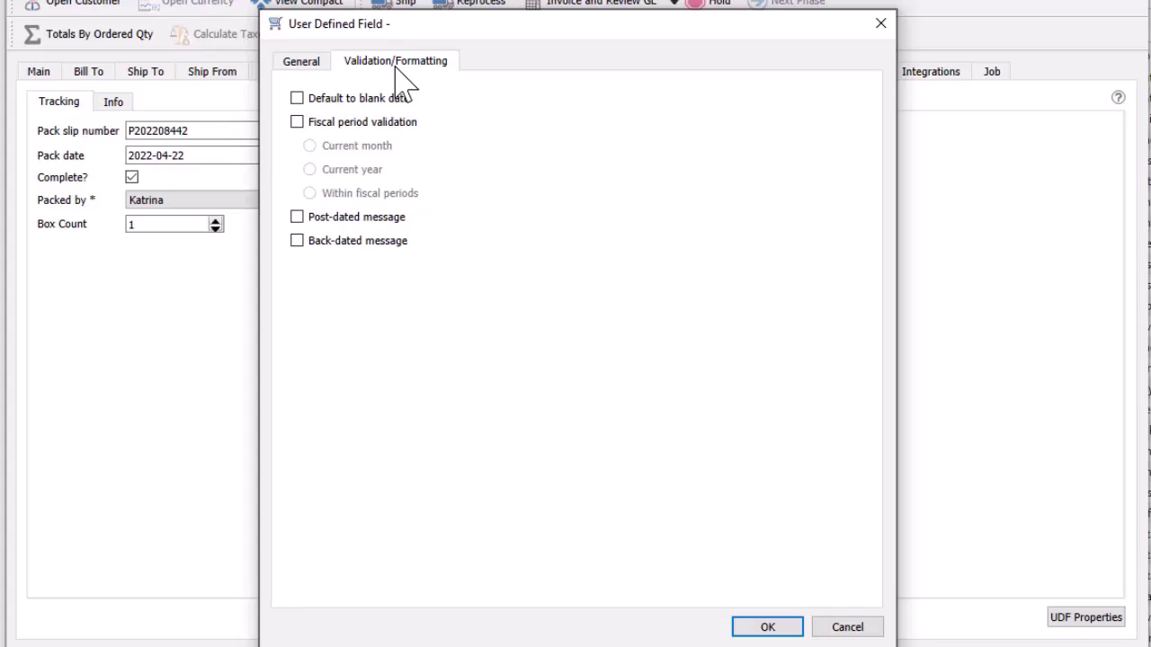
Turn on fiscal period validation and a back-dated entry warning for the Expected date field
click(297, 123)
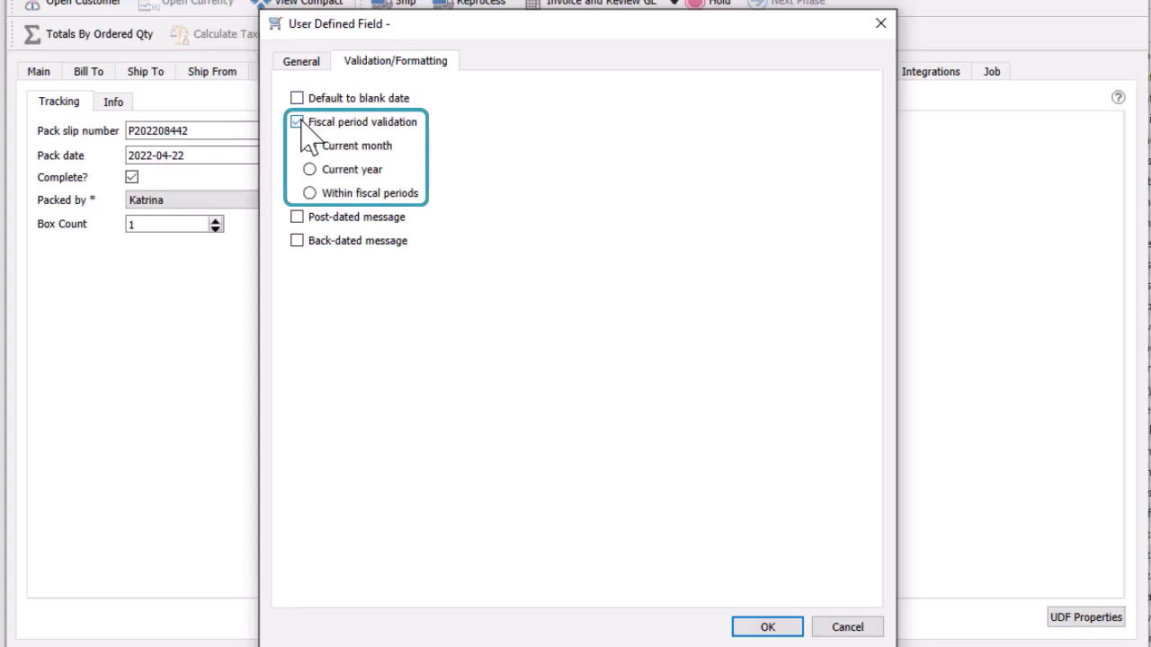
click(297, 241)
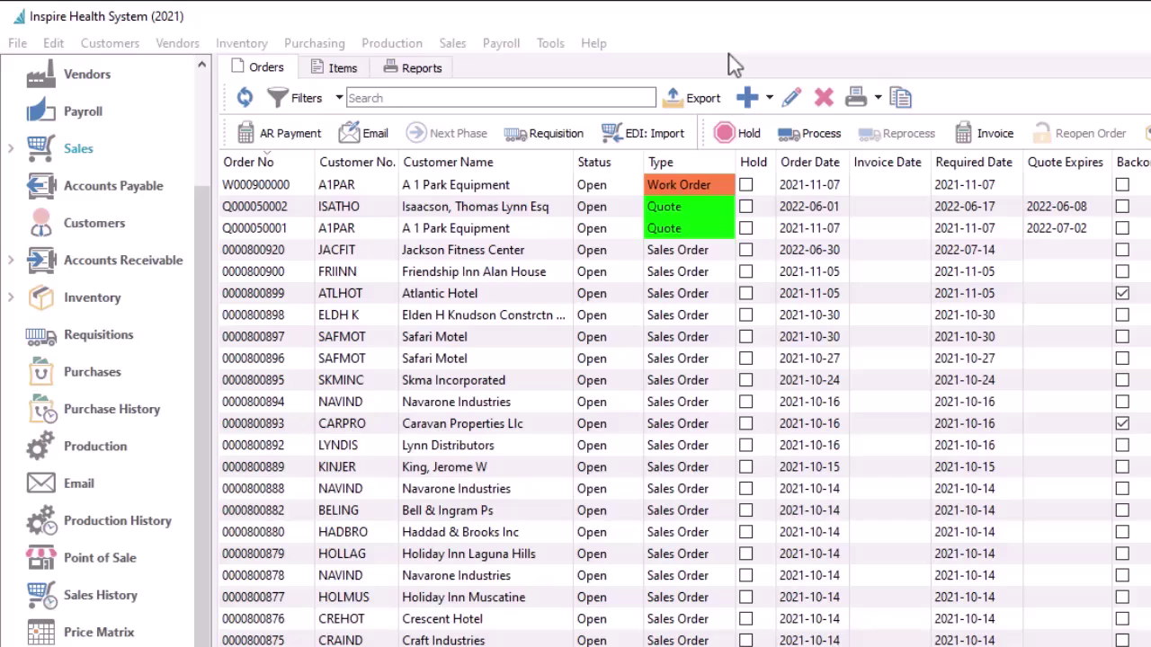
click(551, 251)
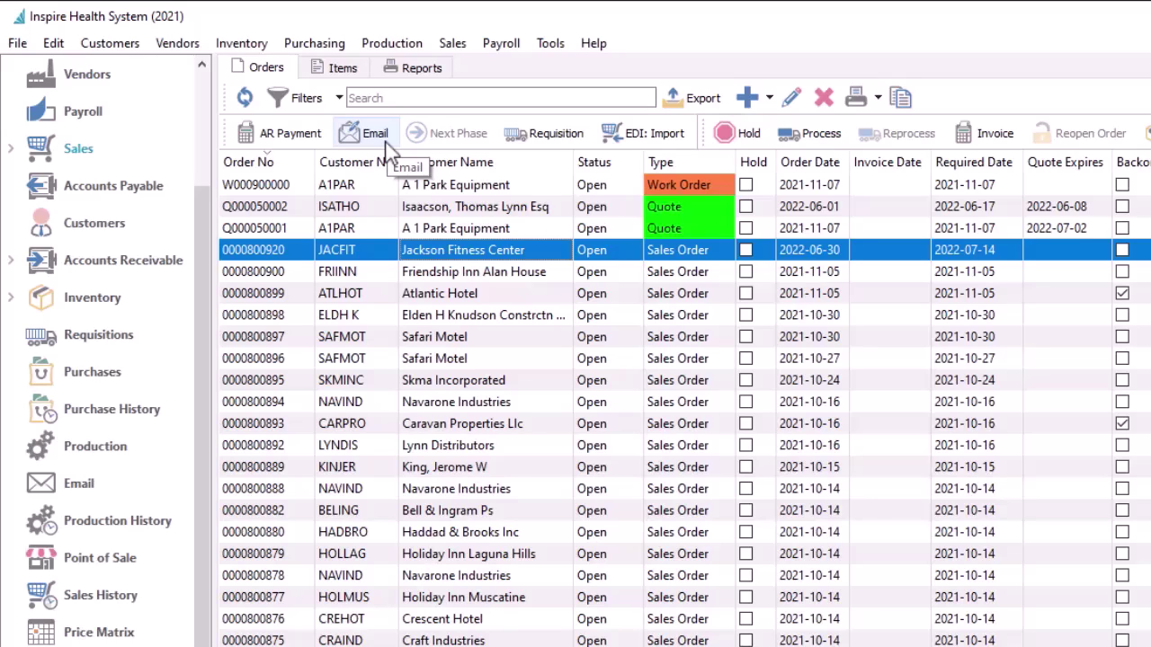
click(882, 102)
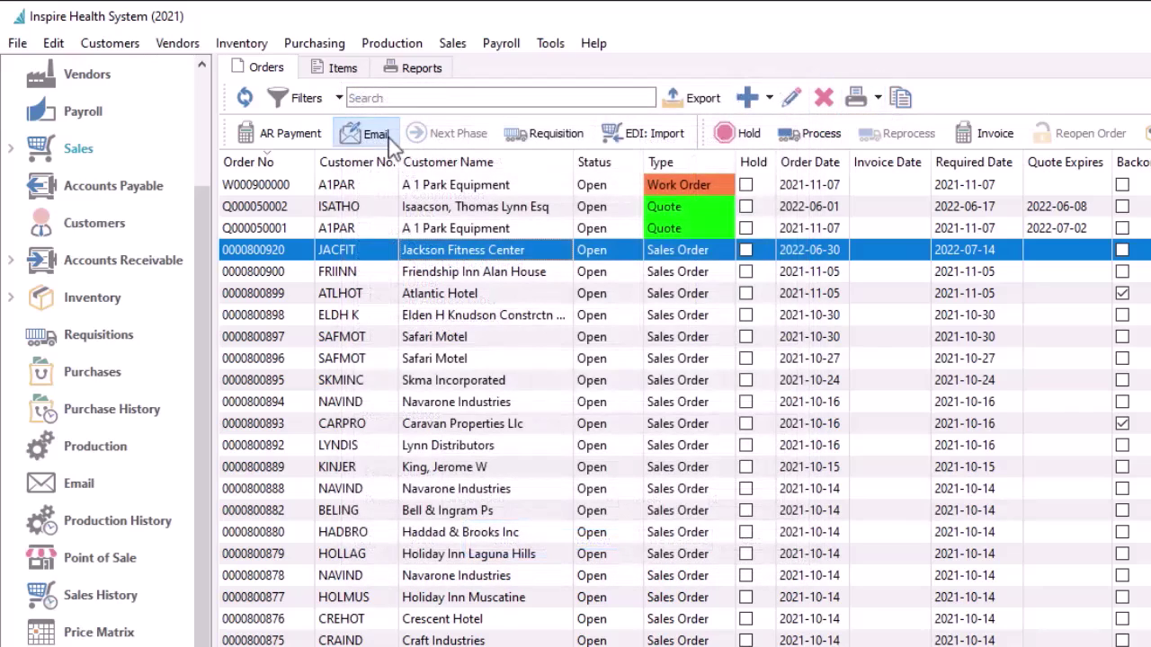
Start an order email to the Ordered By contact, copying the Customer - Accounting contact
click(376, 135)
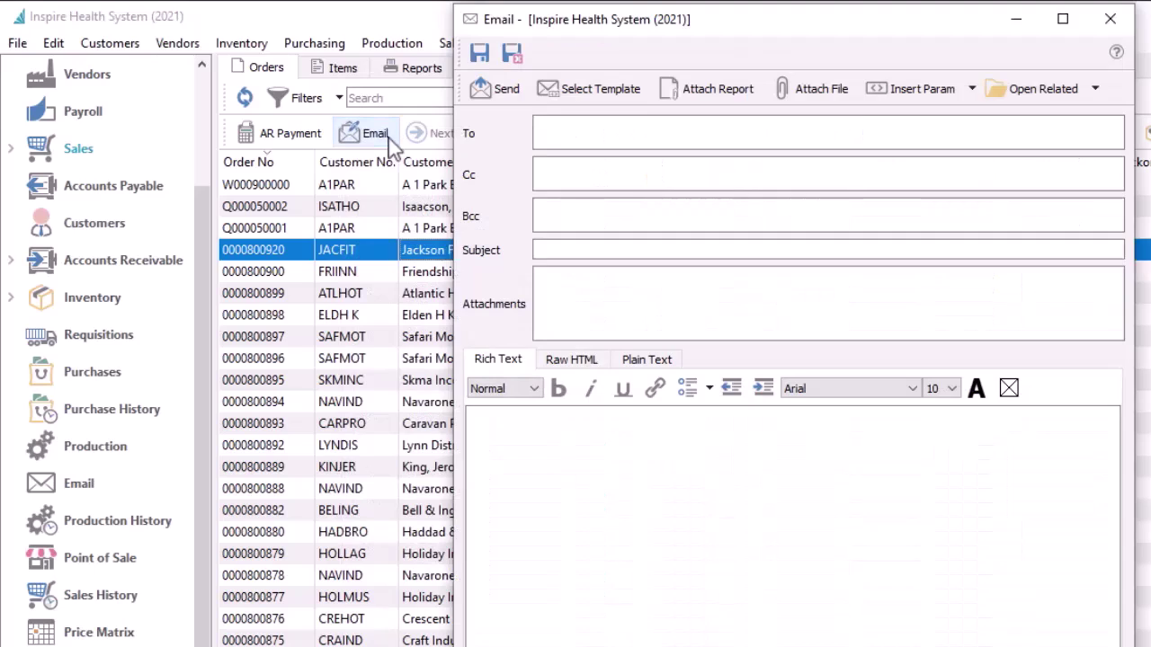
click(551, 132)
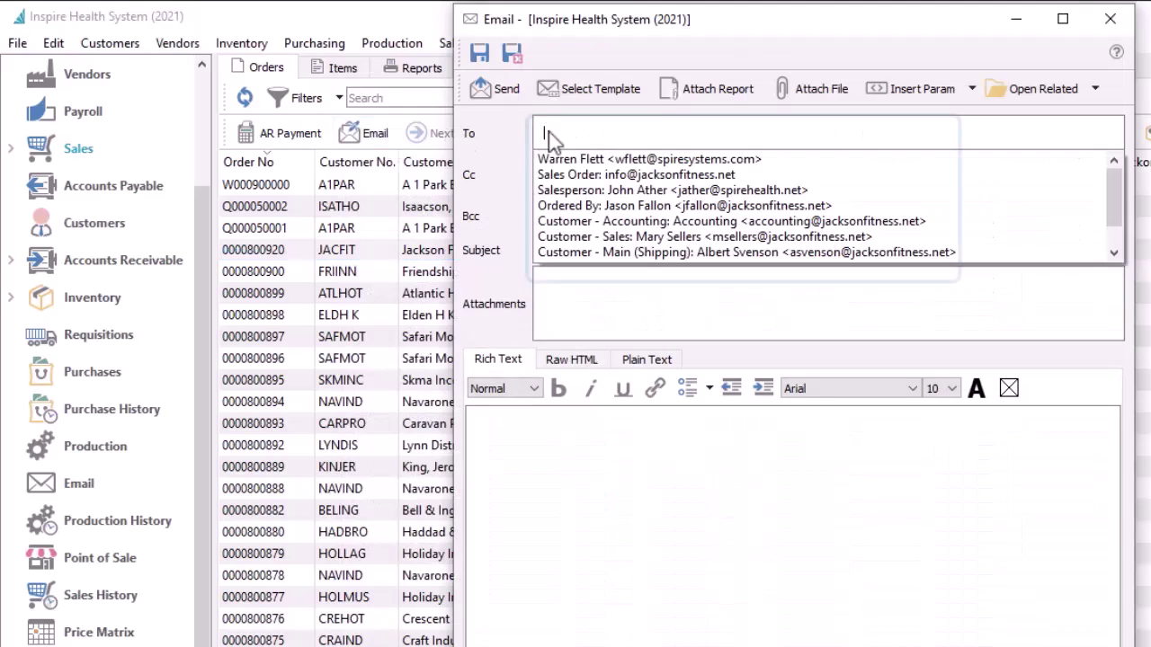
click(556, 208)
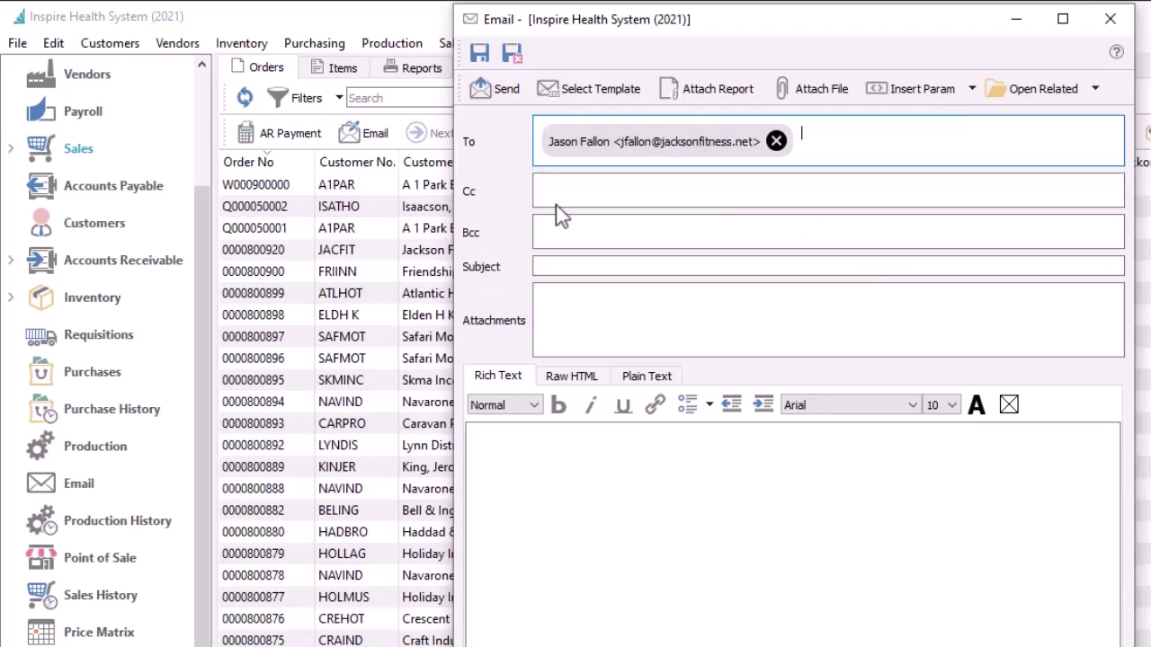
click(559, 190)
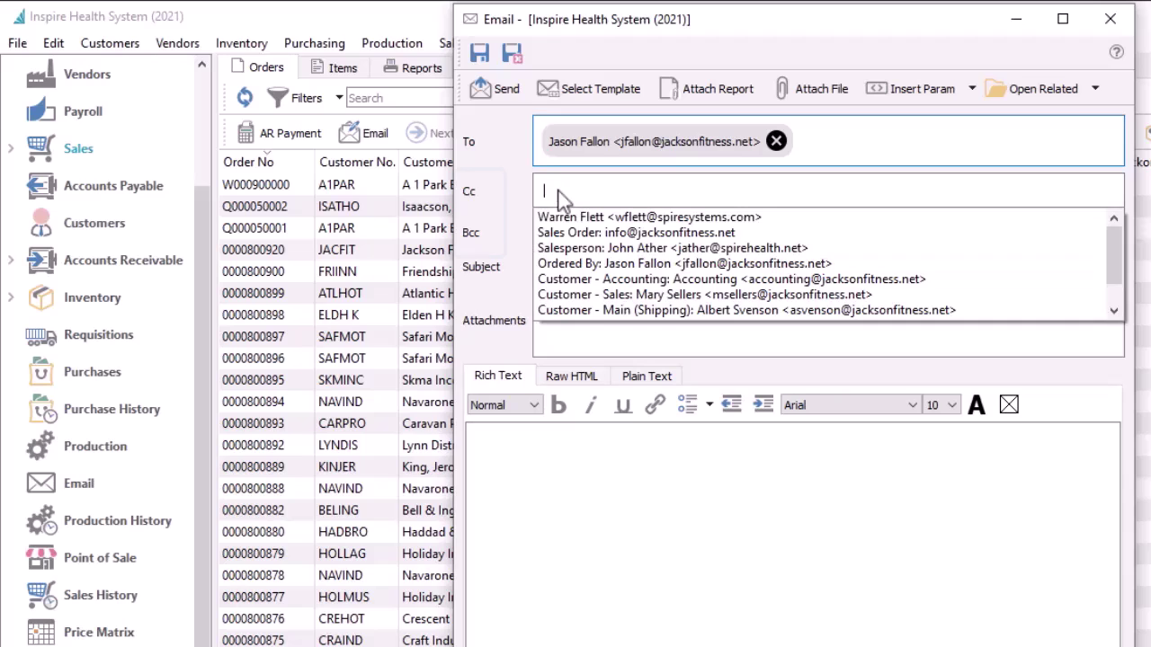
click(560, 279)
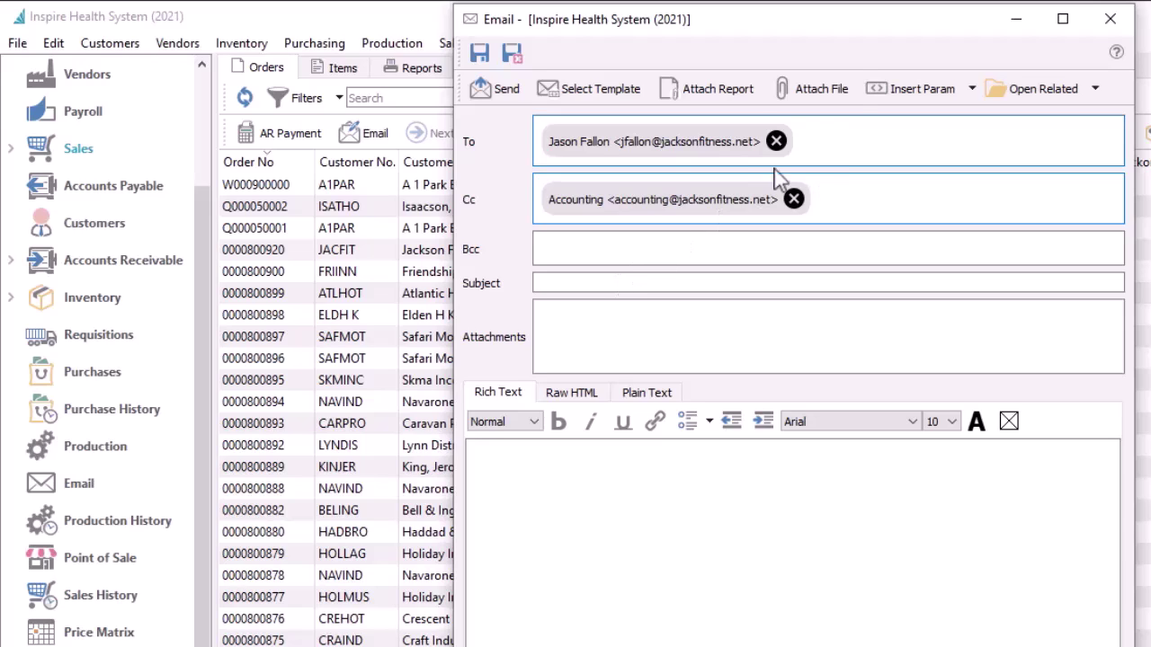
Attach Order Cancellation Policy.pdf to the order email
click(809, 104)
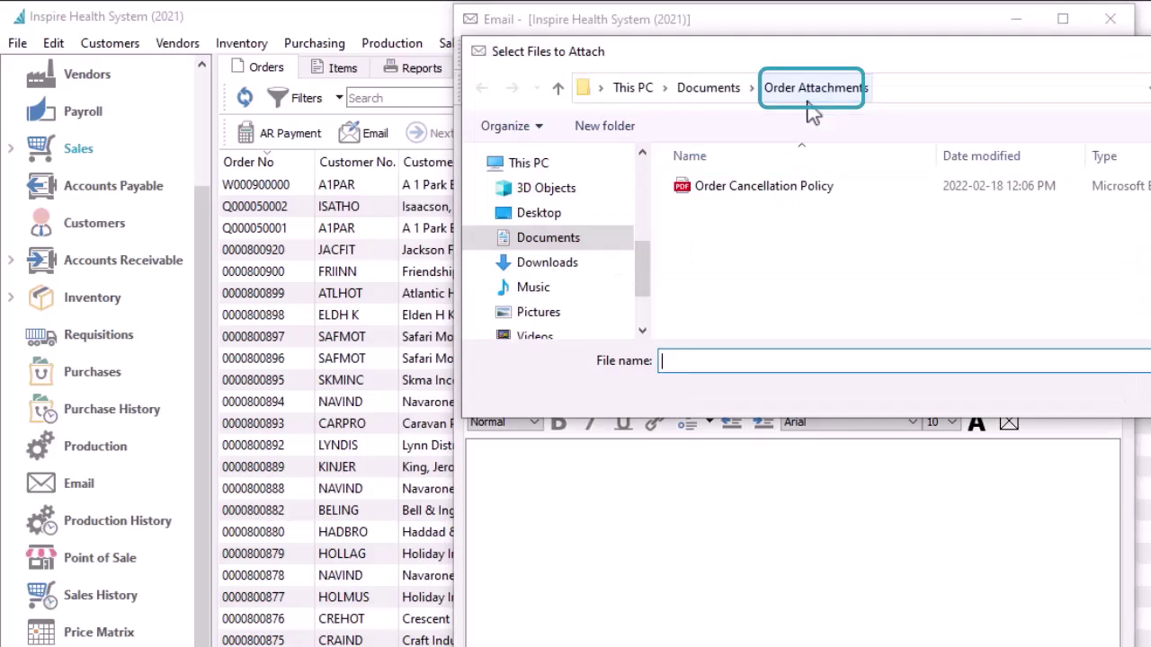
click(760, 198)
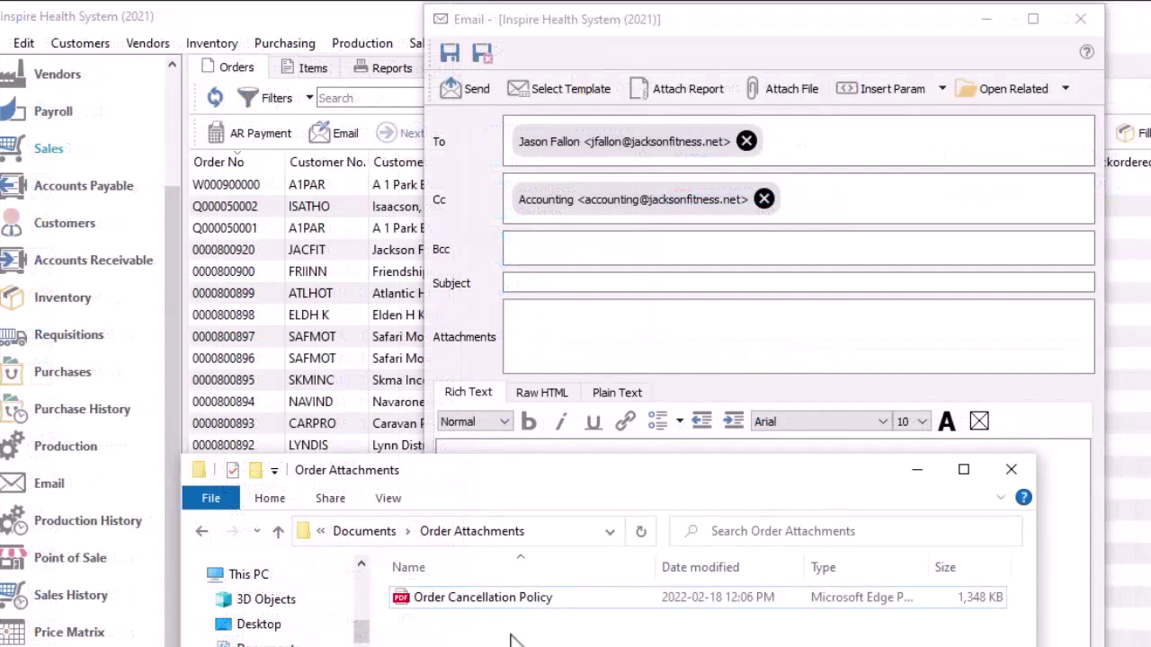
click(505, 601)
drag(508, 611, 568, 353)
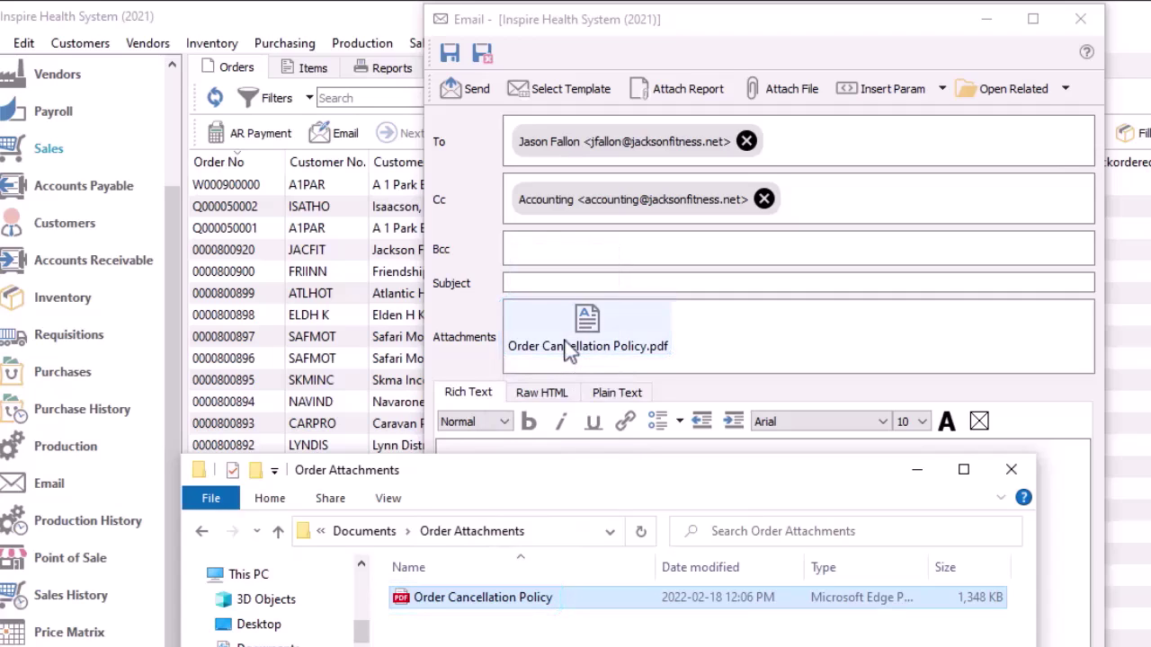
Attach the Order Confirmation report to the email as a second attachment
click(670, 93)
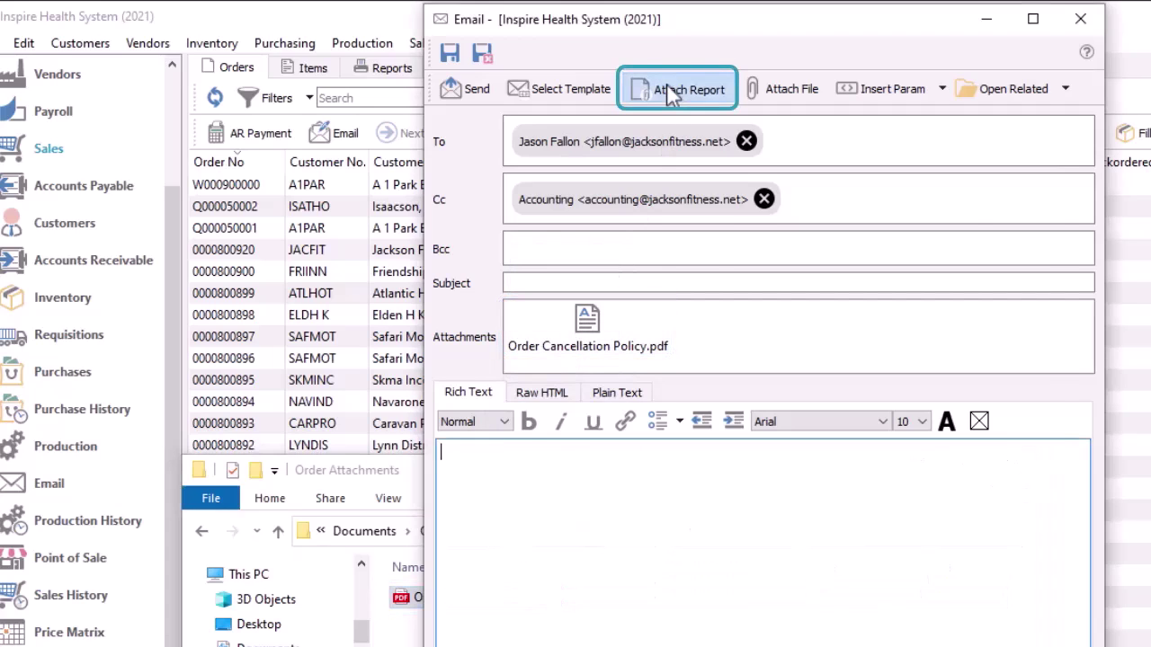
click(615, 320)
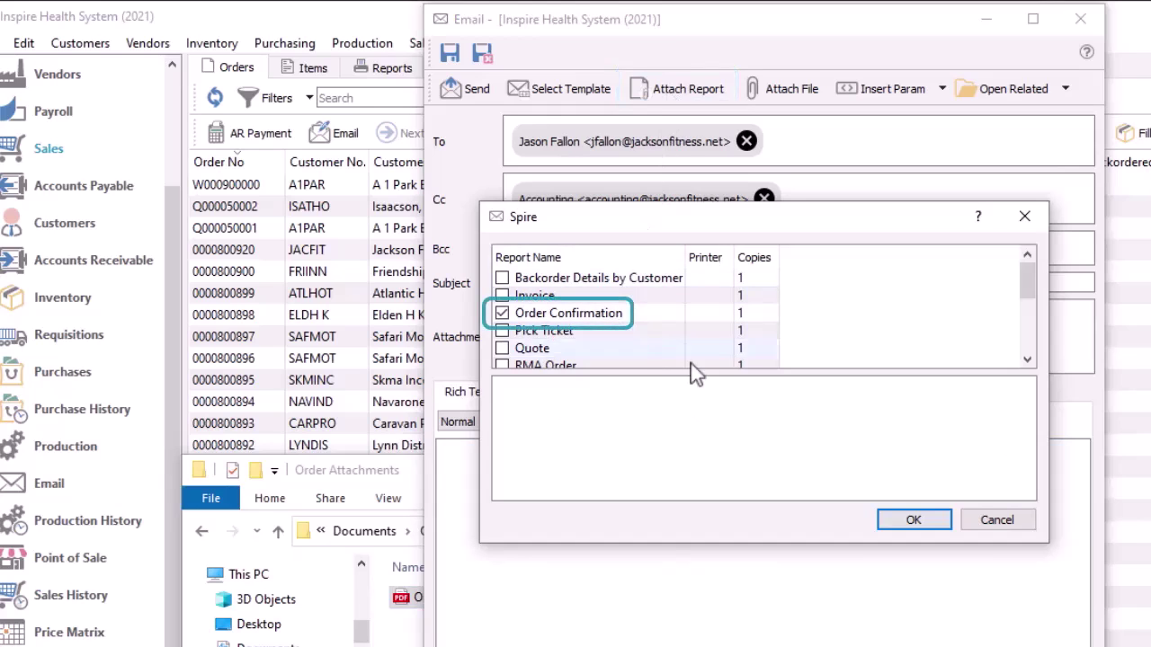
click(917, 525)
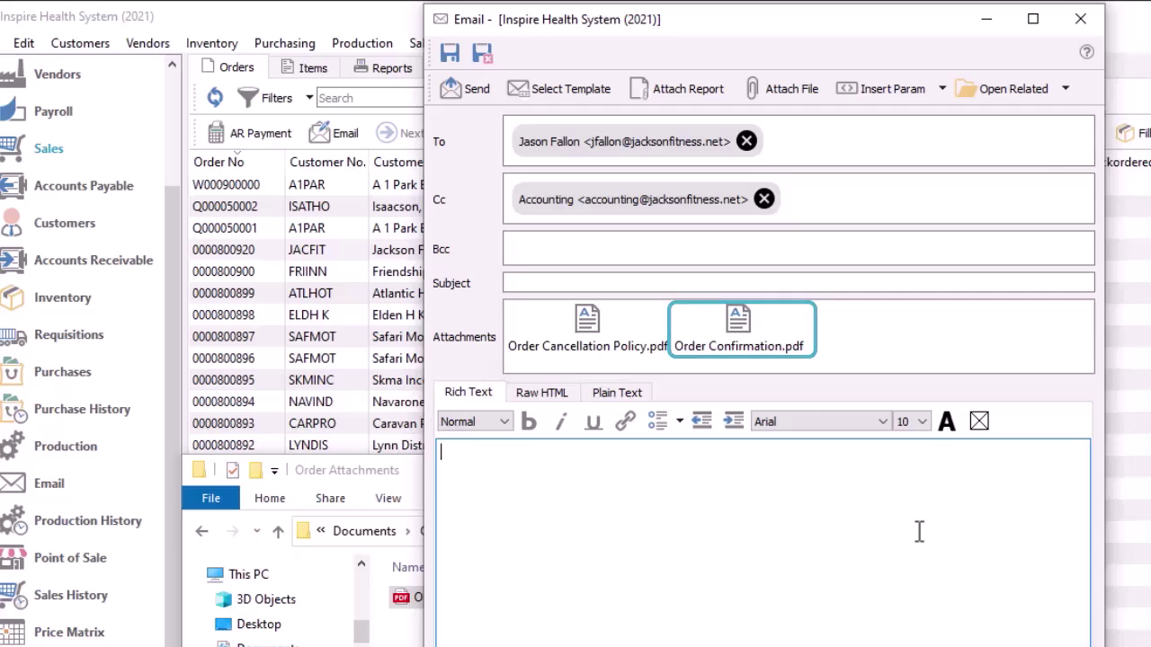
click(519, 506)
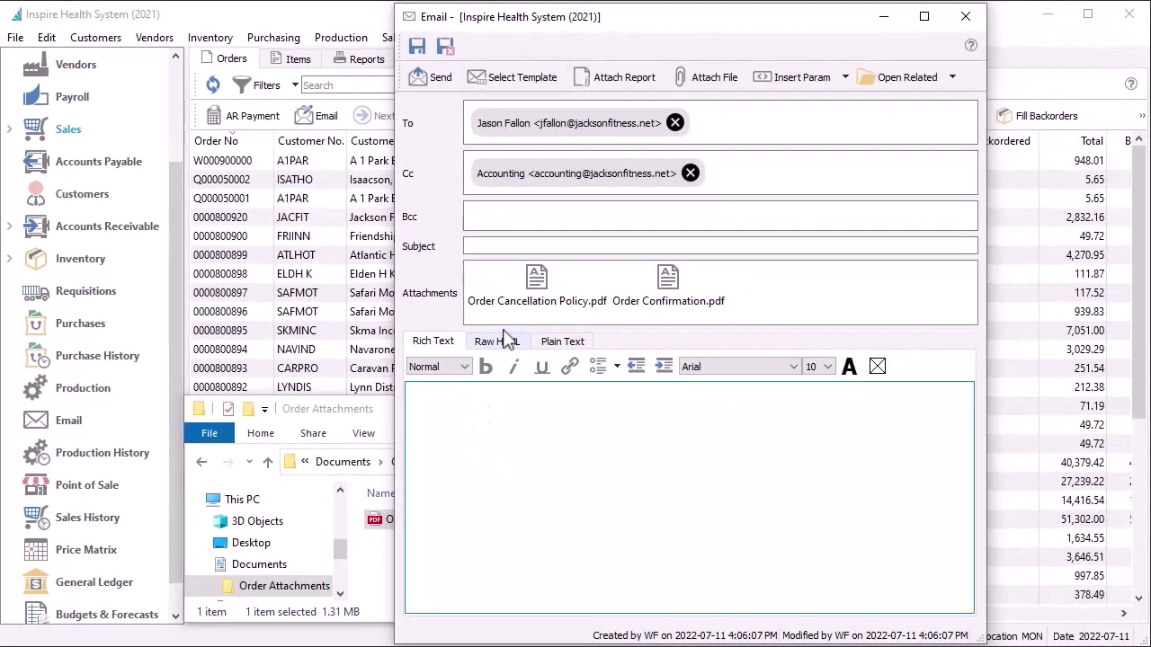
Fill the email from the Order Confirmations template and view its body as plain text, raw HTML and rich text
click(501, 92)
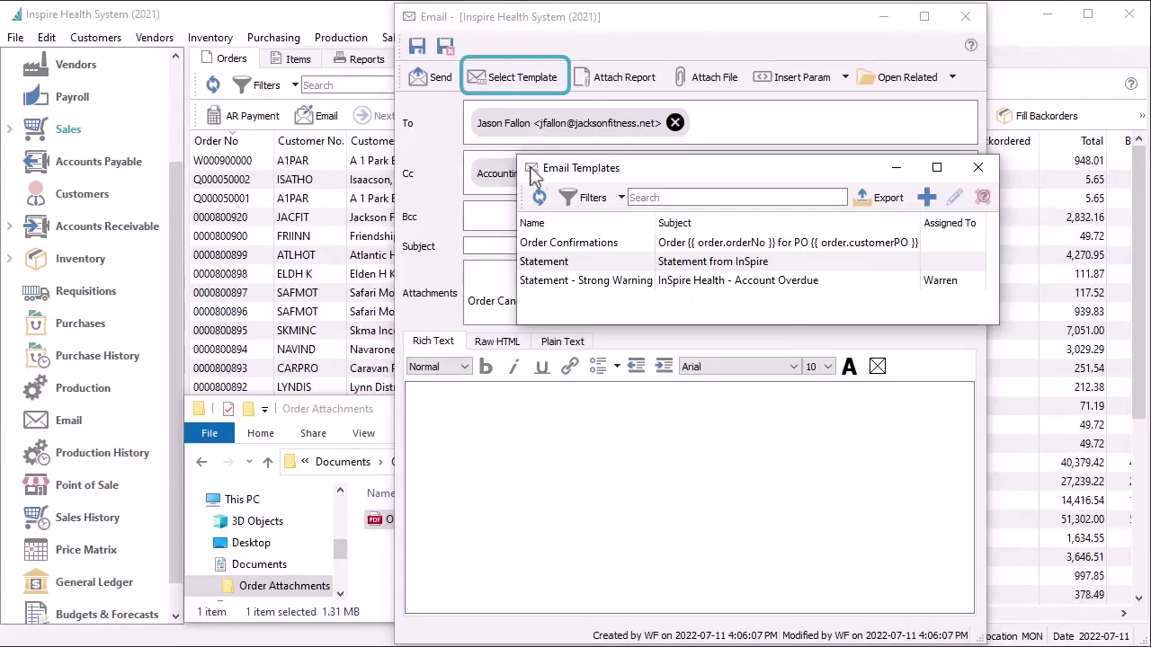
double_click(553, 244)
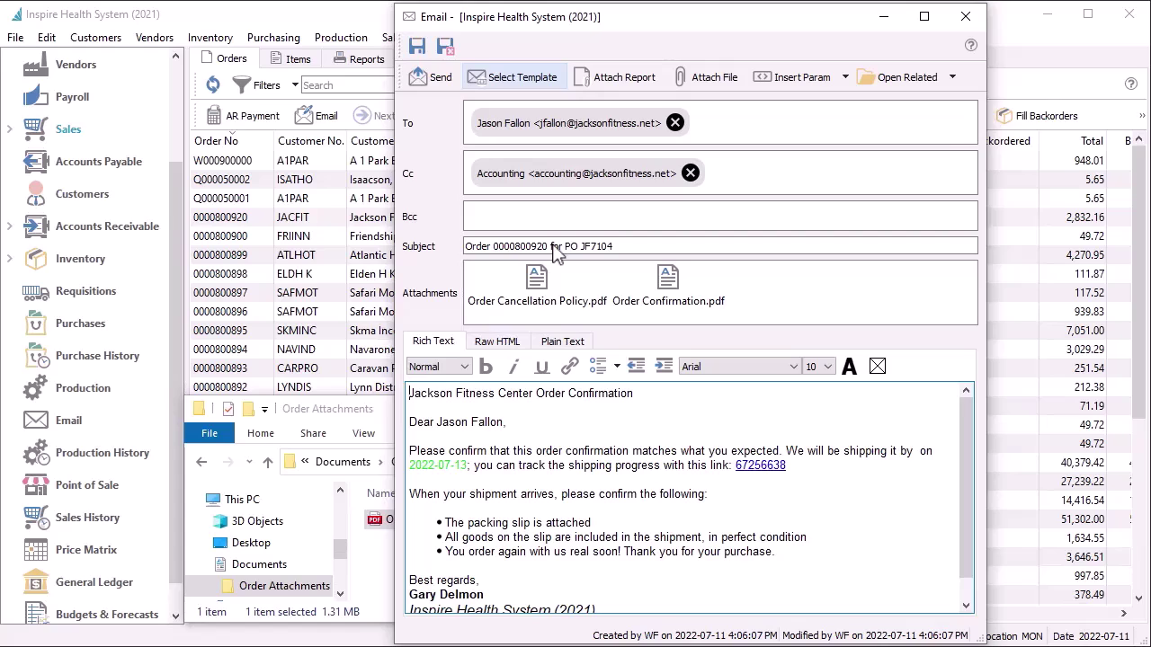
click(578, 341)
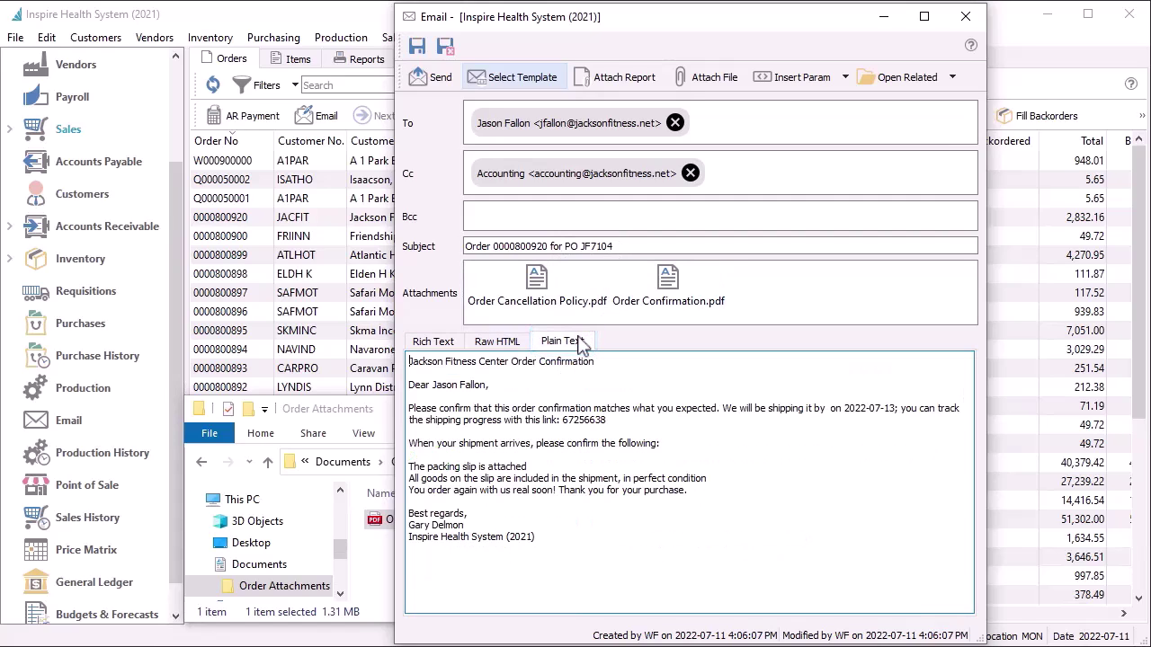
click(454, 350)
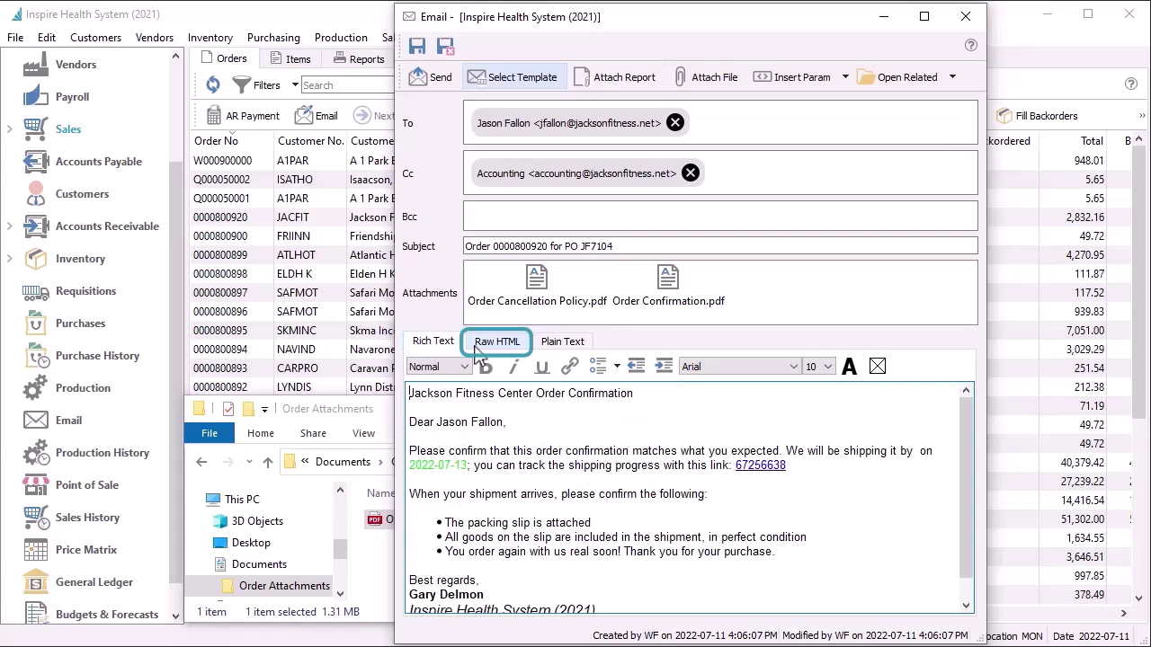
click(476, 349)
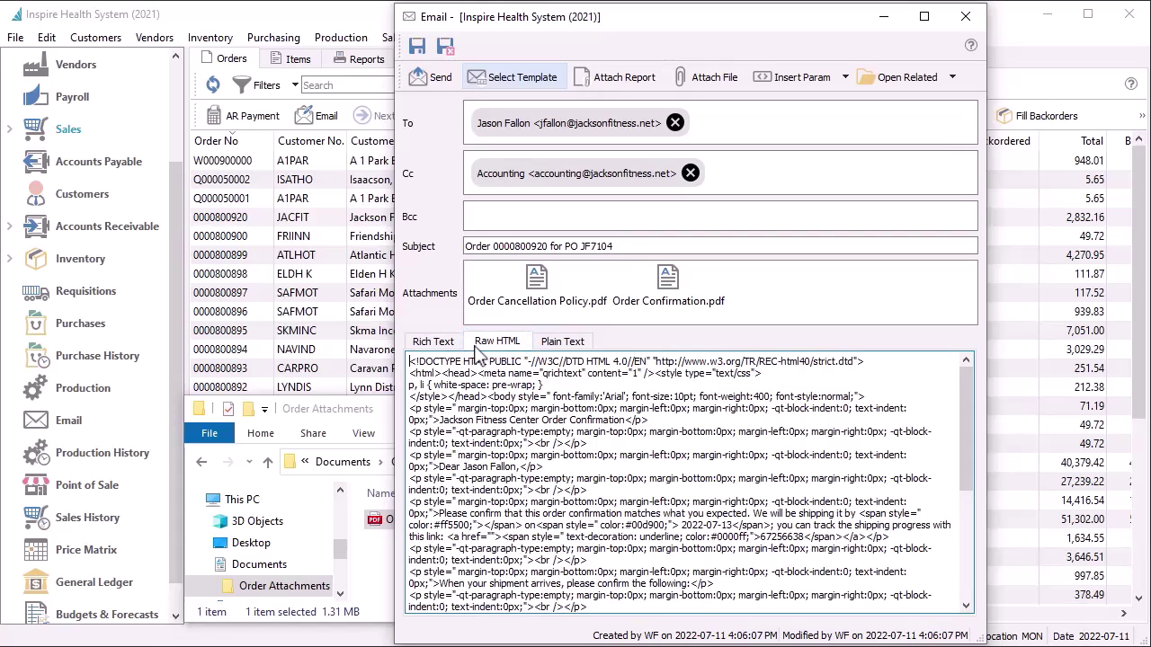
click(457, 347)
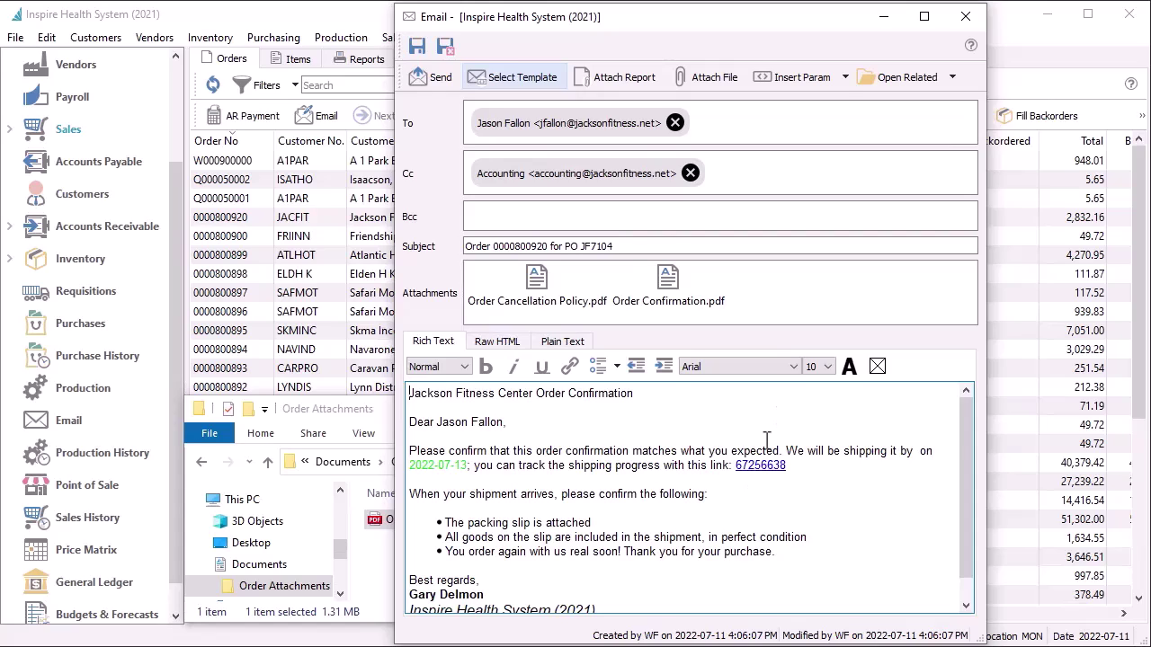
Browse the Insert Param order menus without inserting anything
click(840, 87)
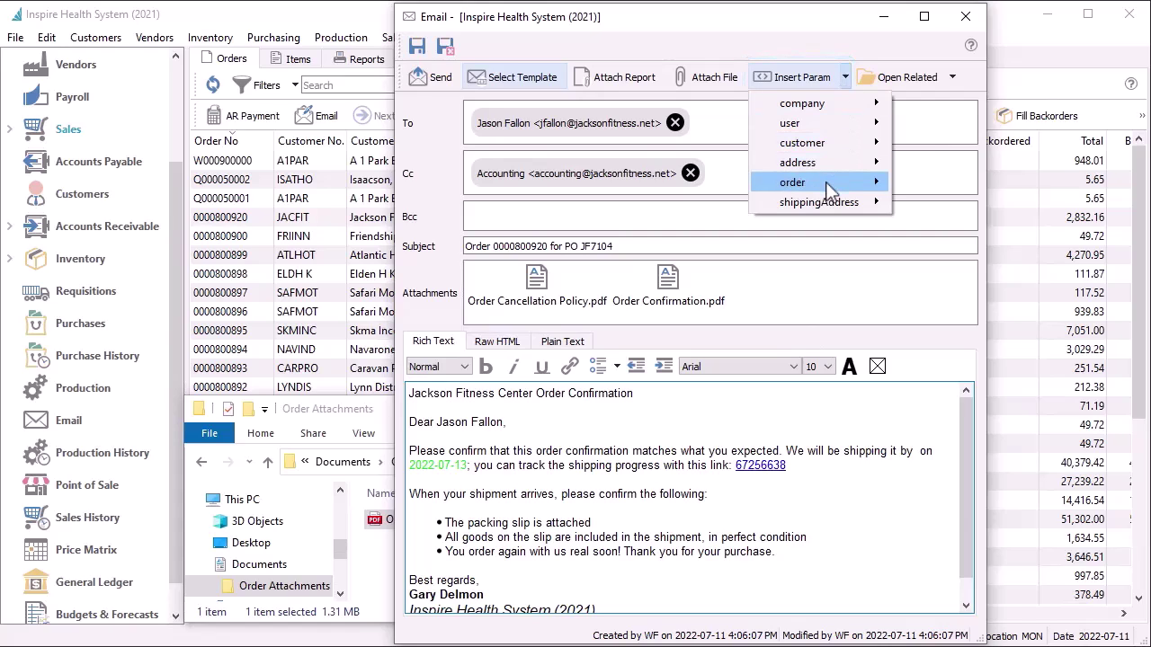
mouse_move(825, 182)
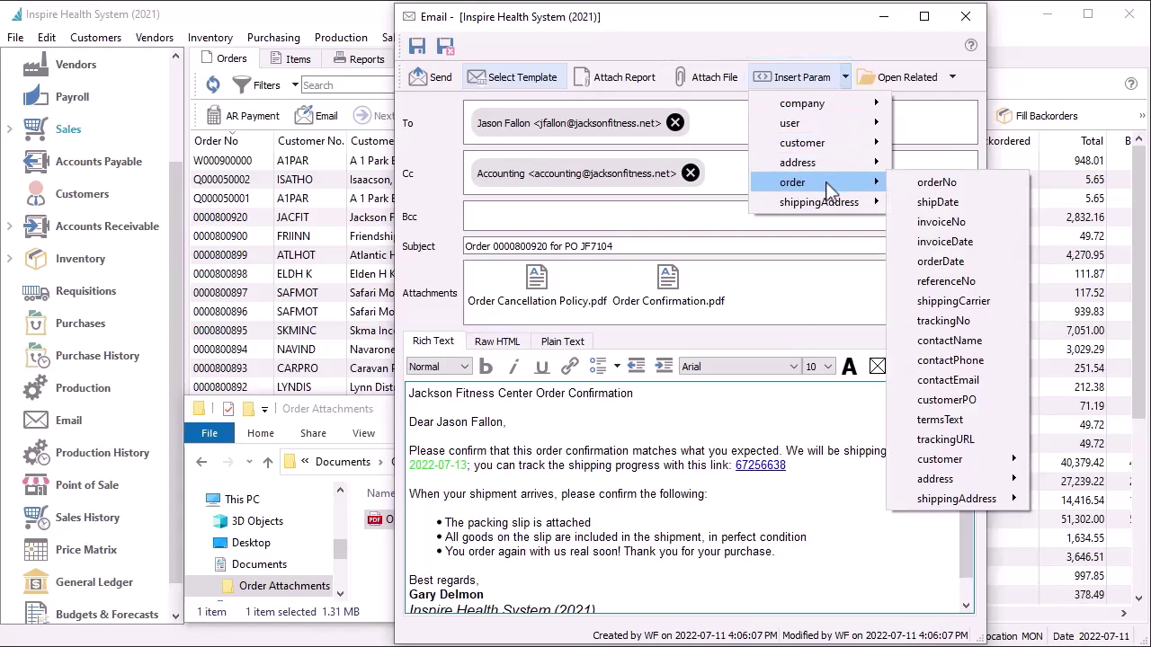
click(935, 461)
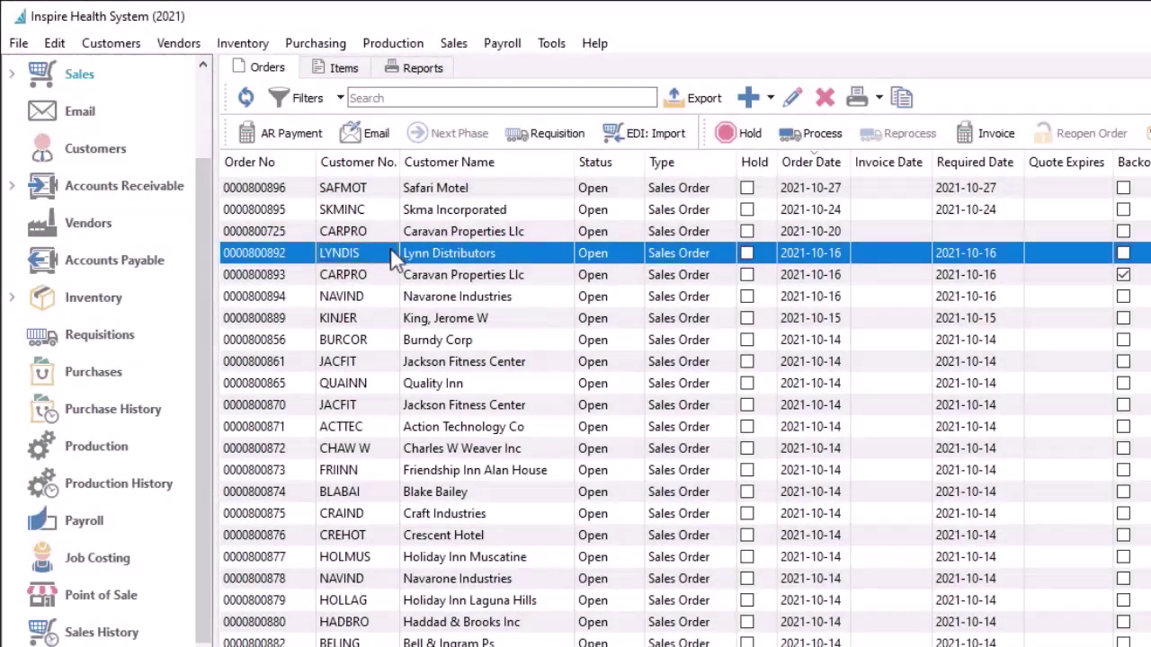
shift+click(389, 304)
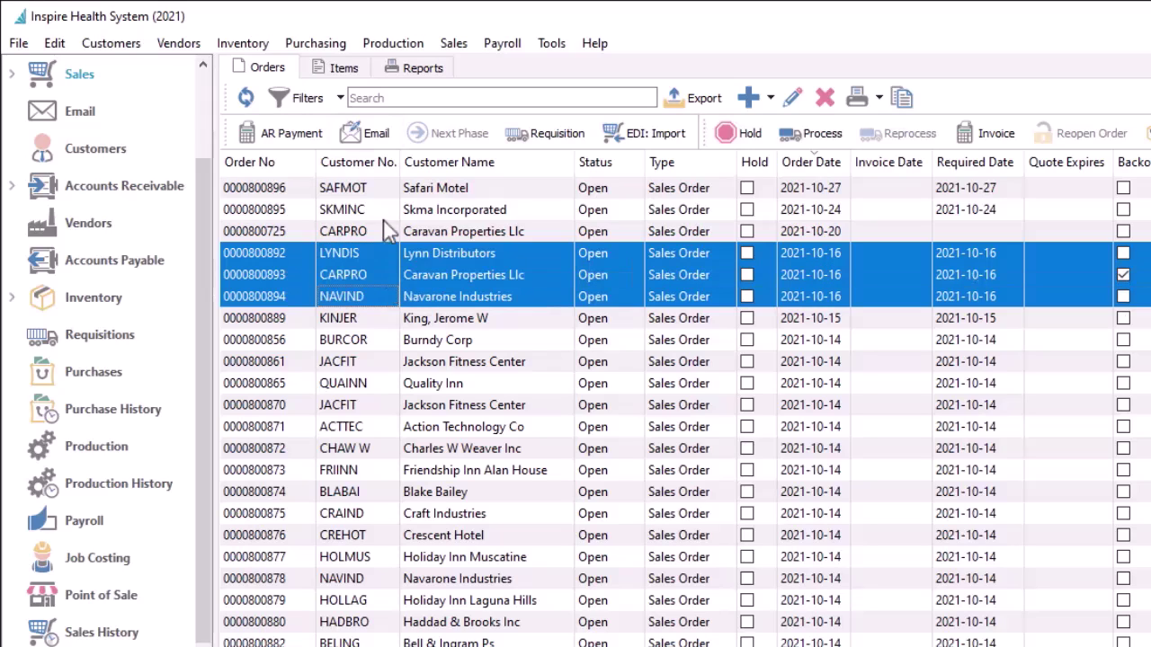
click(383, 137)
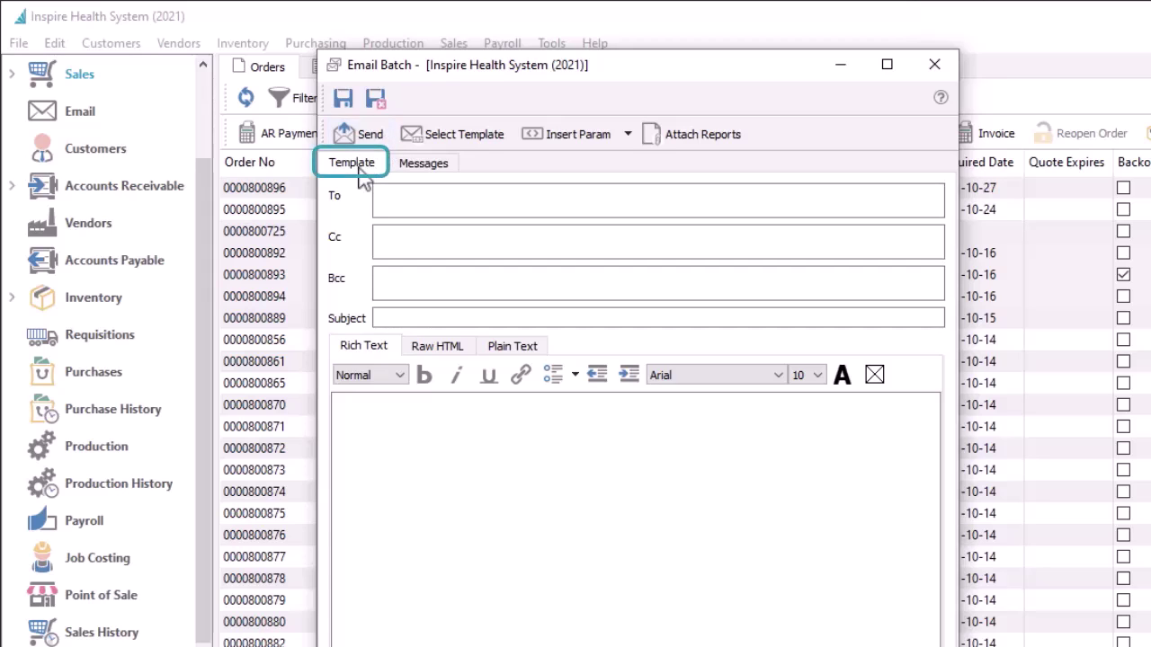
click(429, 142)
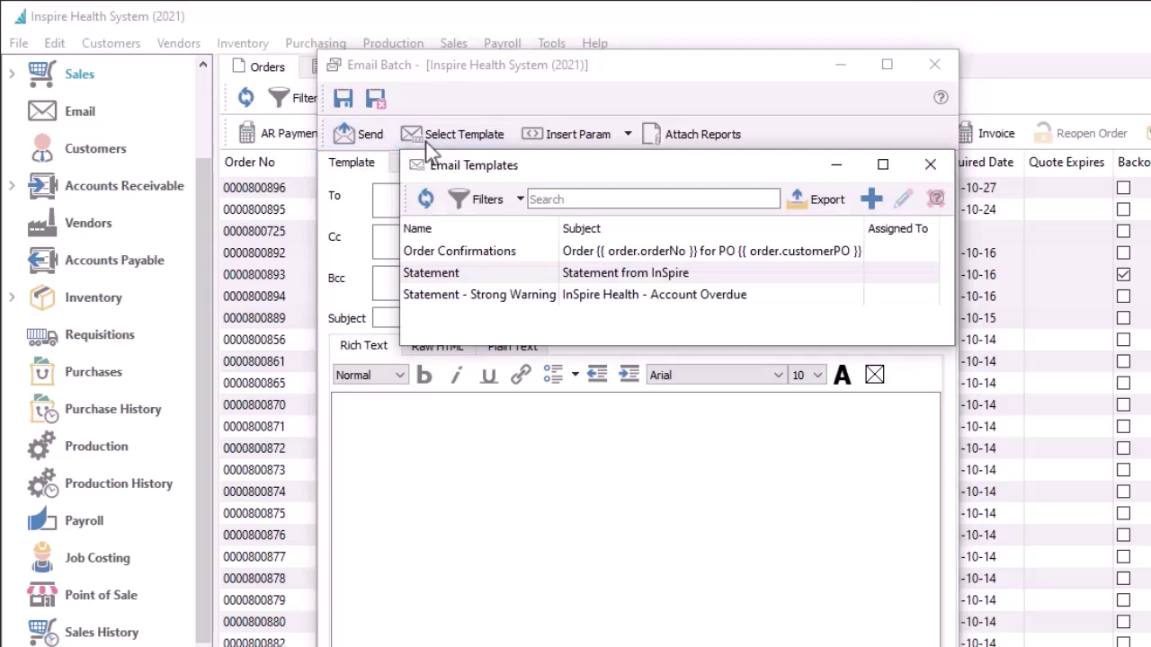
double_click(442, 250)
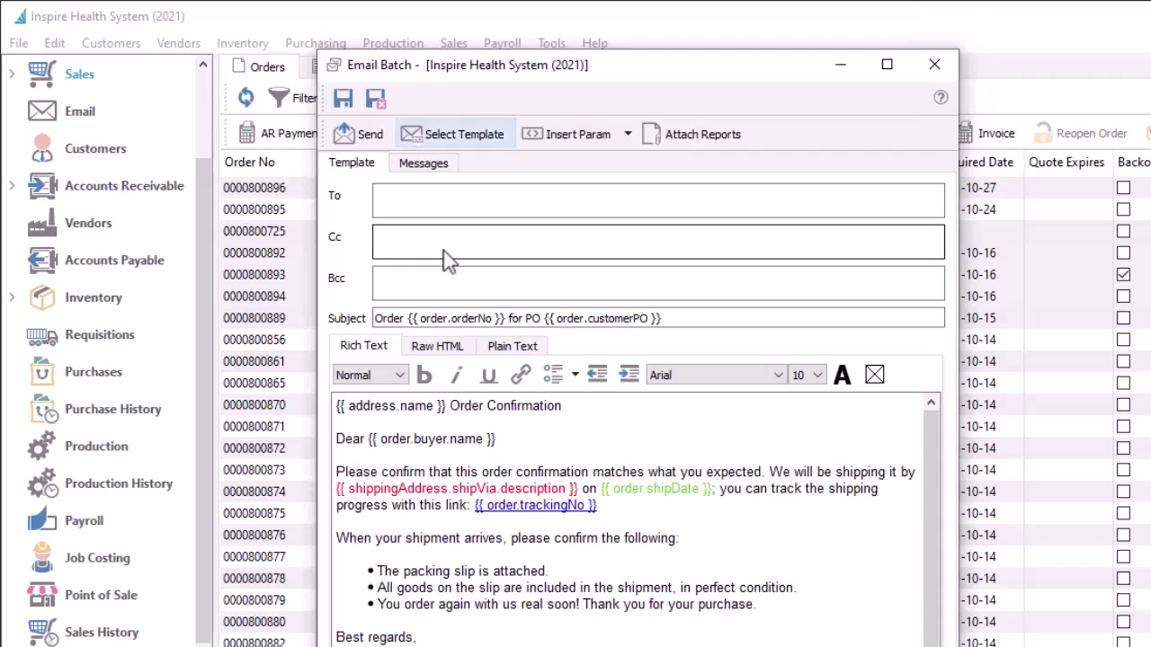
Address the batch to each order's Buyer and attach the Order Confirmation report
click(402, 203)
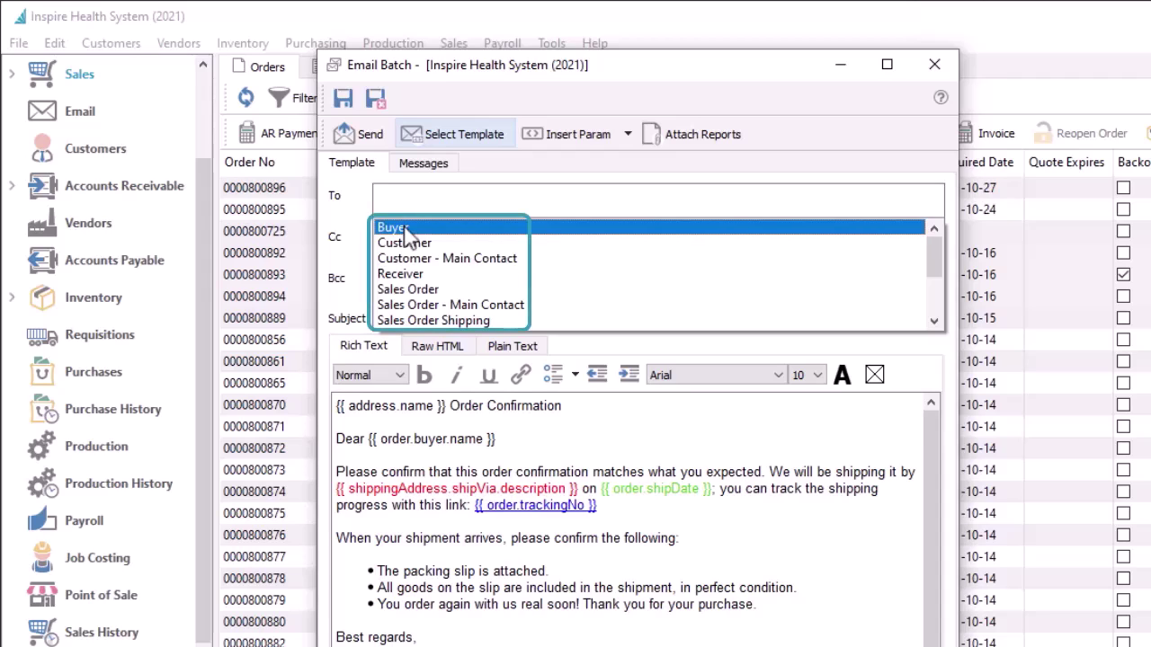
click(405, 232)
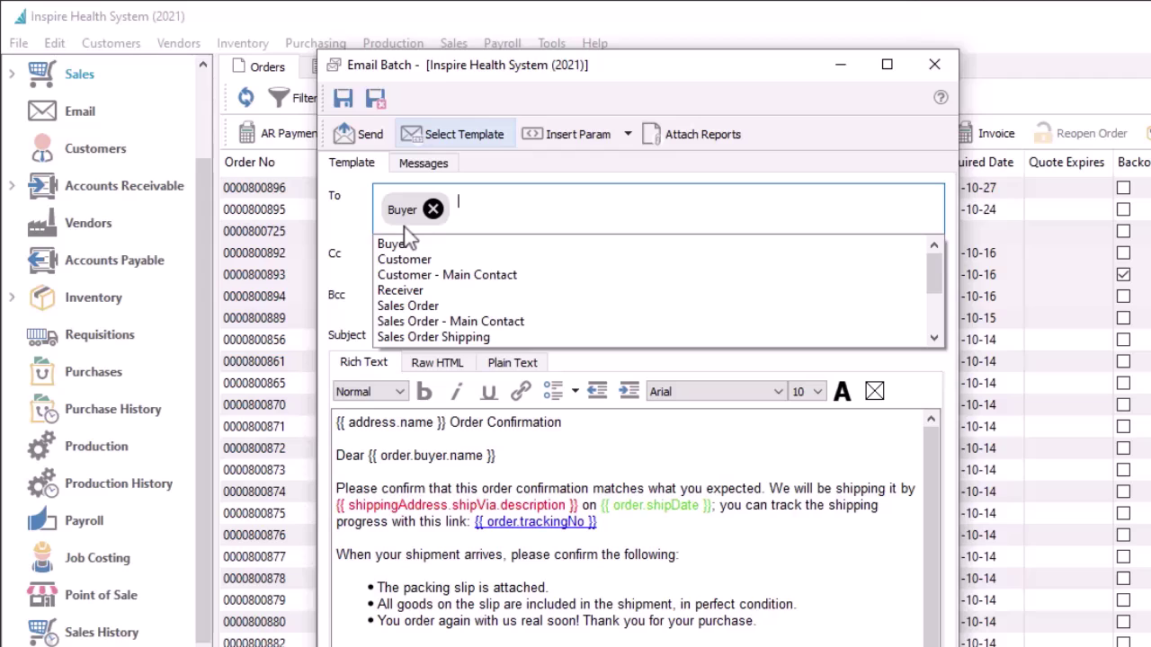
key(Escape)
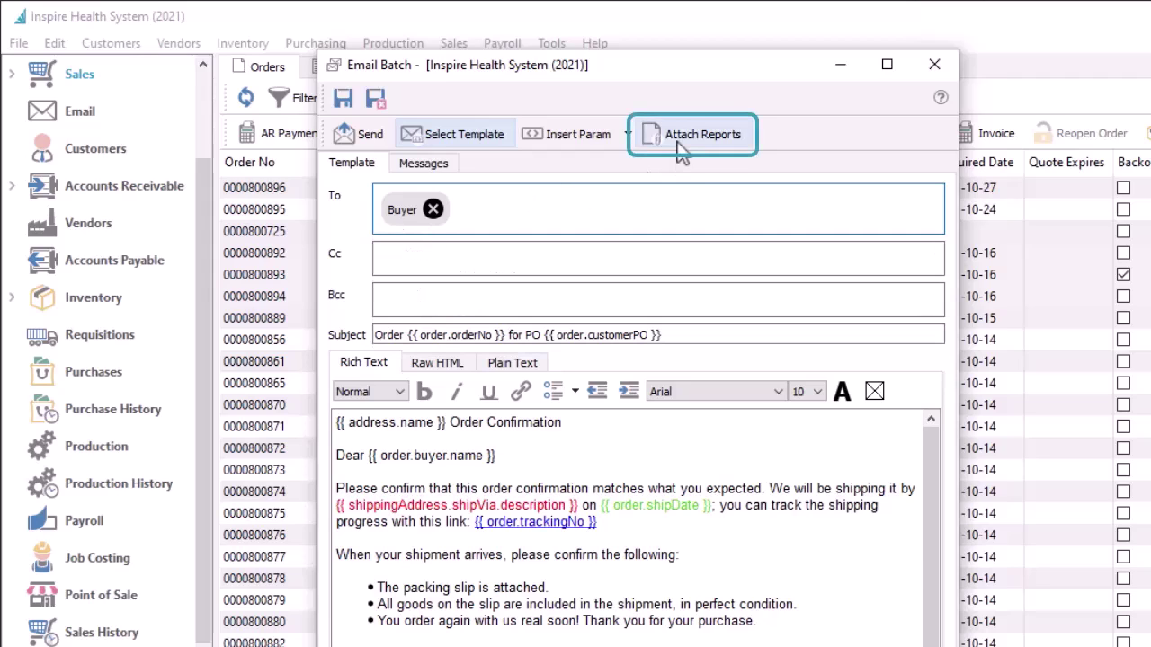
click(680, 143)
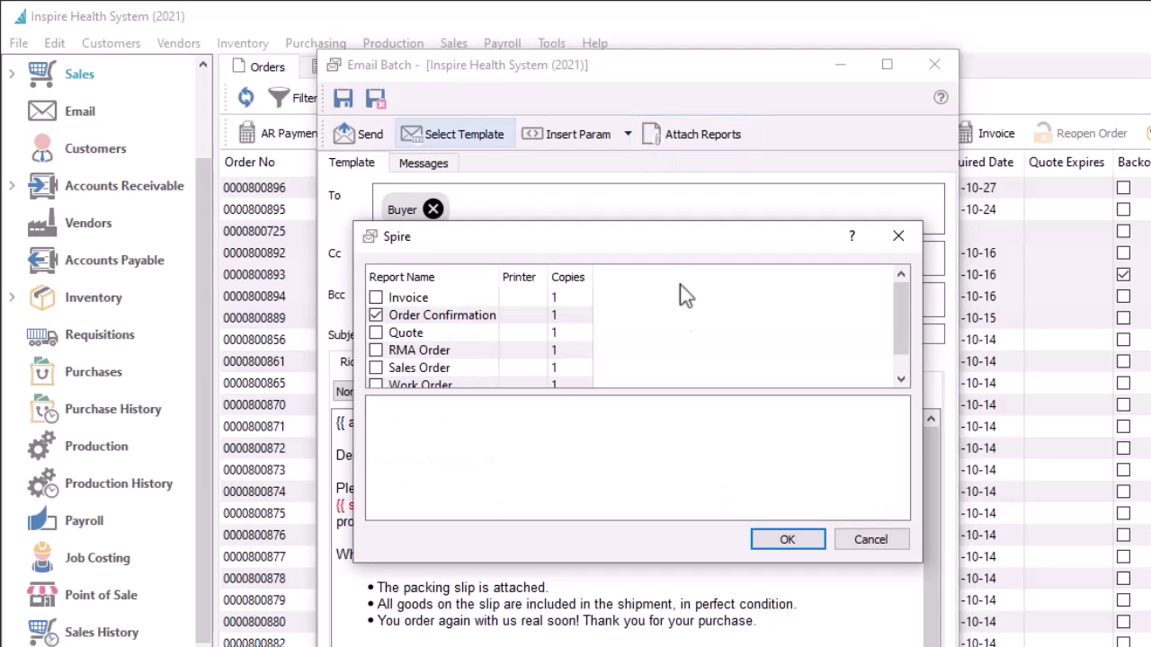
click(778, 541)
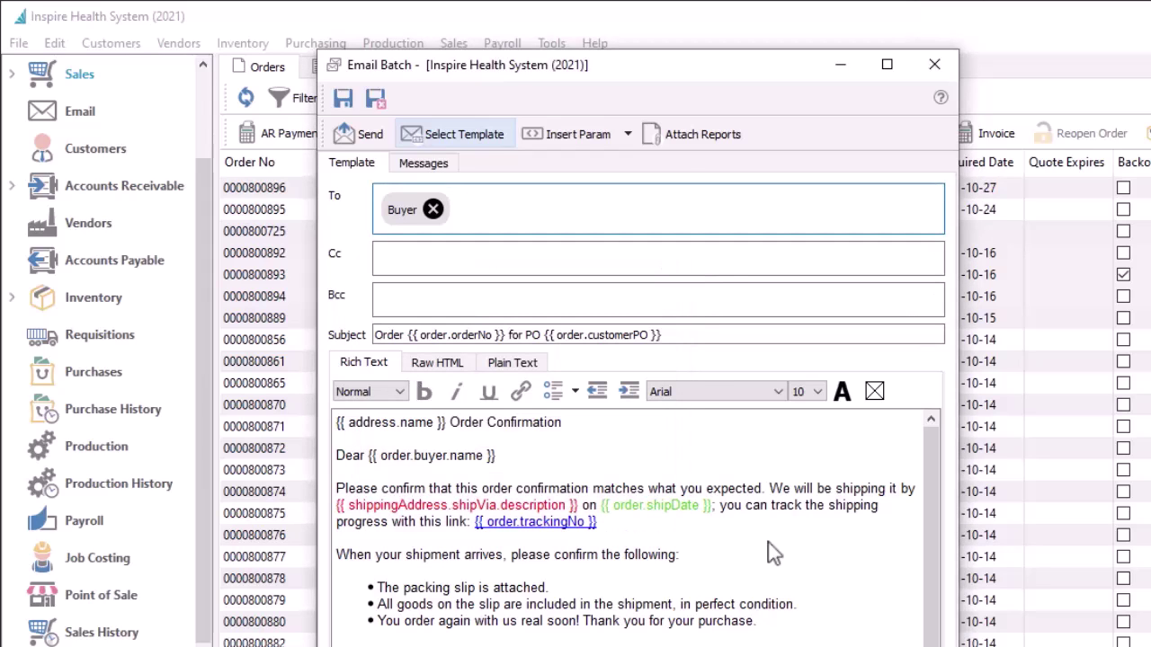
click(440, 173)
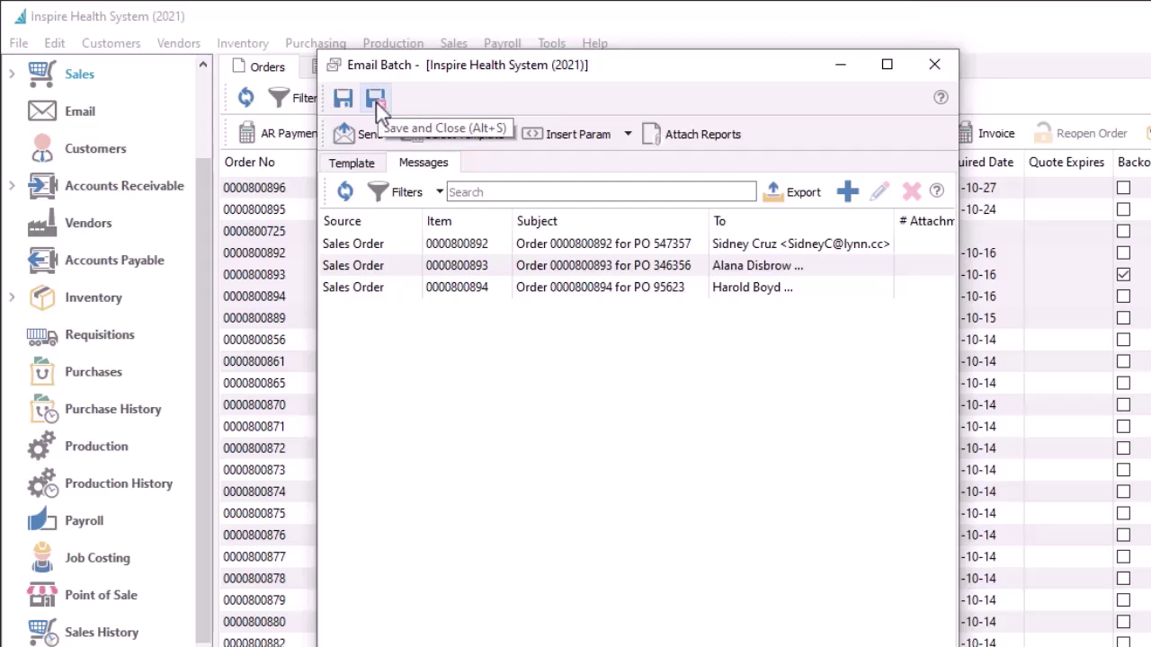
double_click(472, 268)
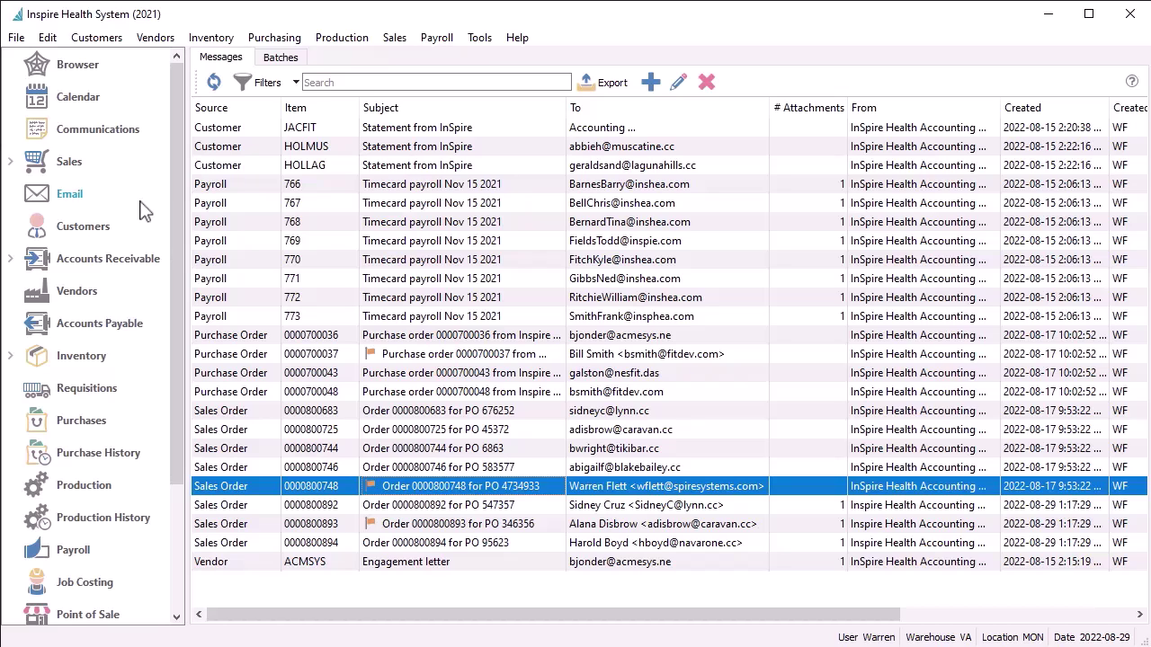
click(275, 65)
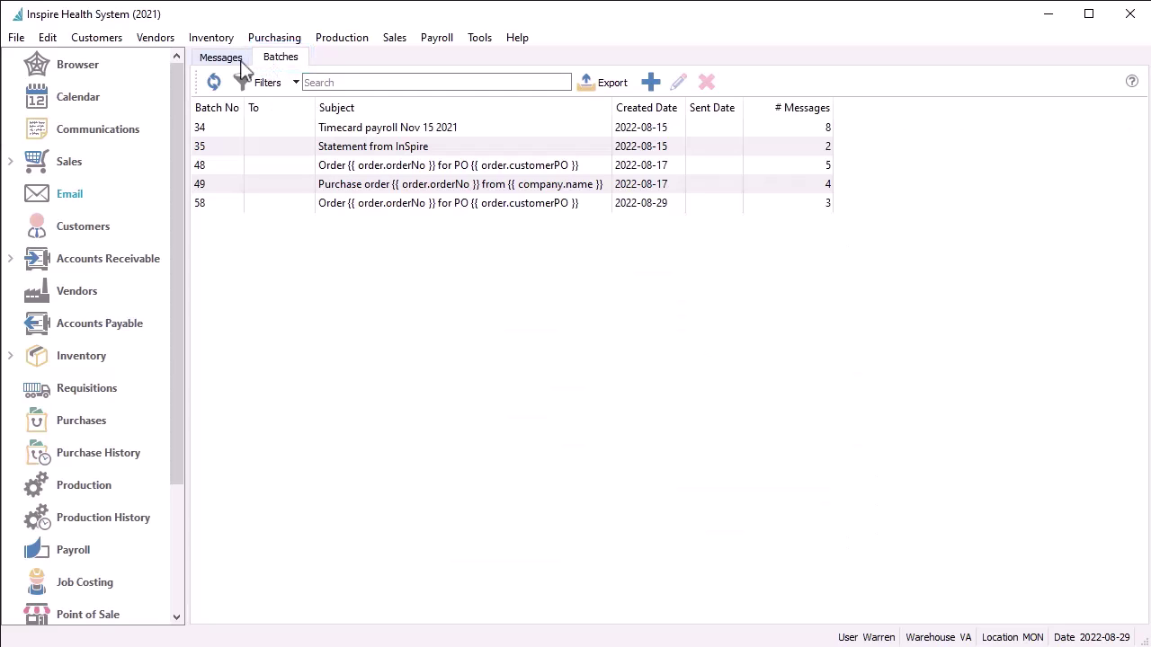
click(241, 61)
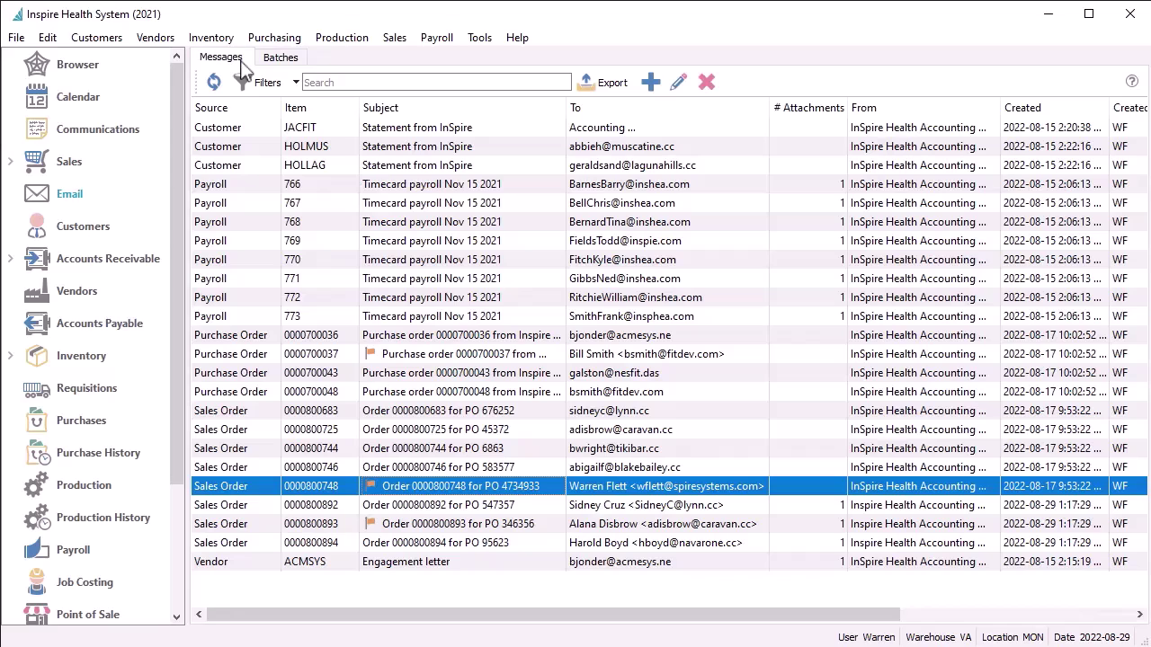
double_click(415, 492)
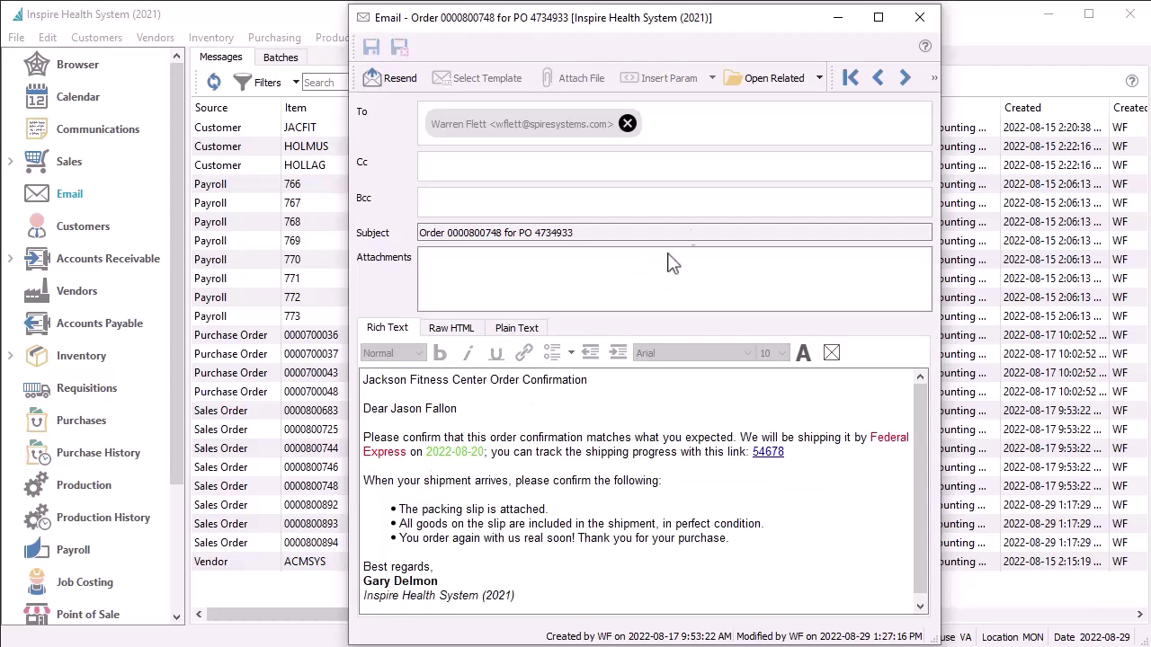
click(818, 79)
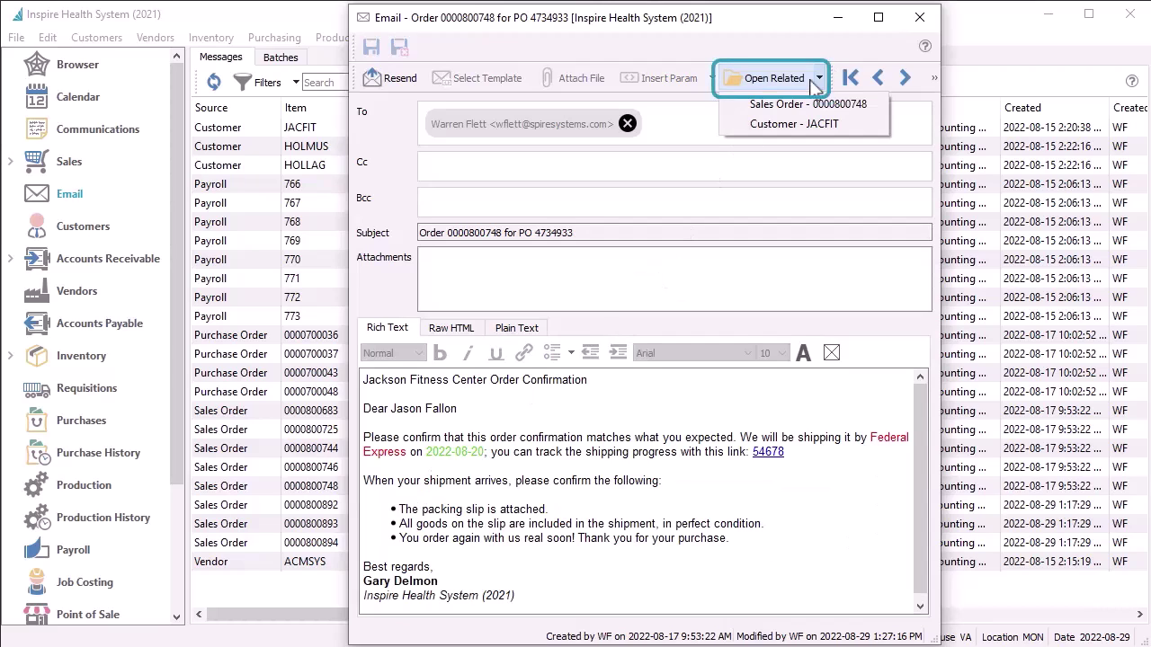
click(818, 131)
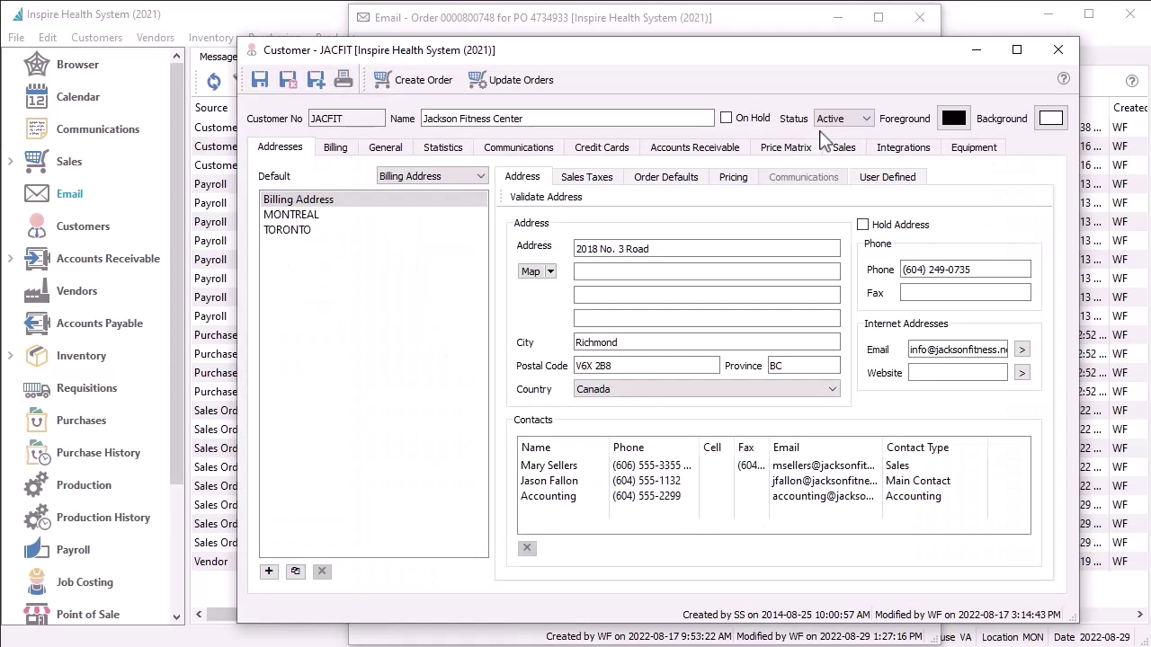
click(540, 148)
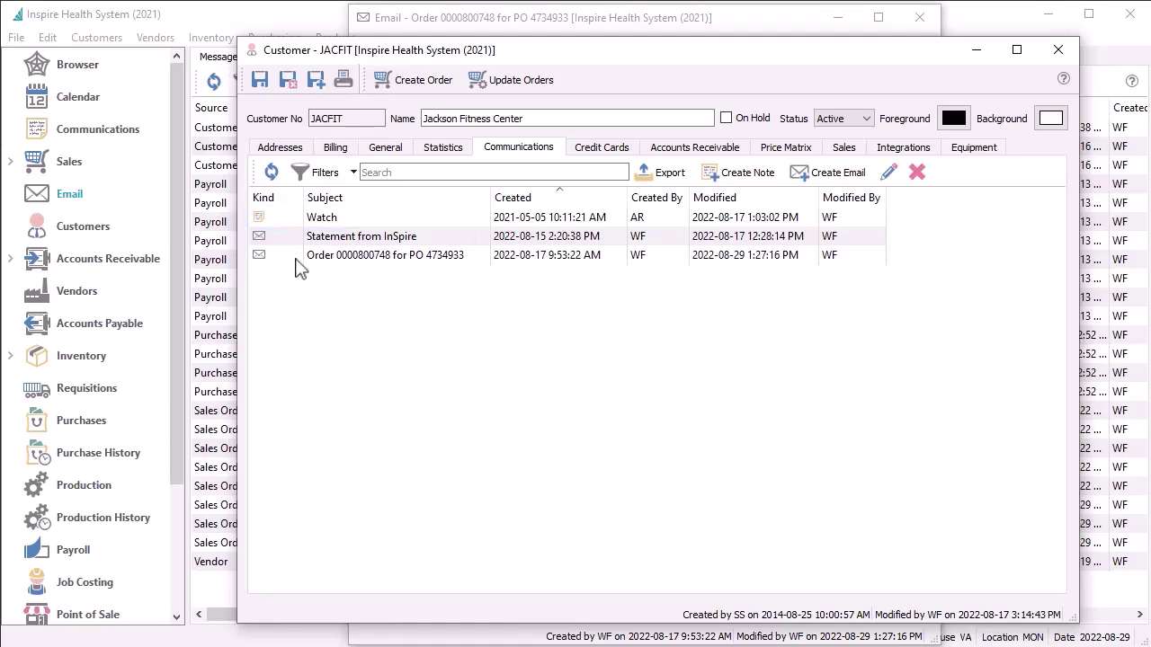
double_click(295, 256)
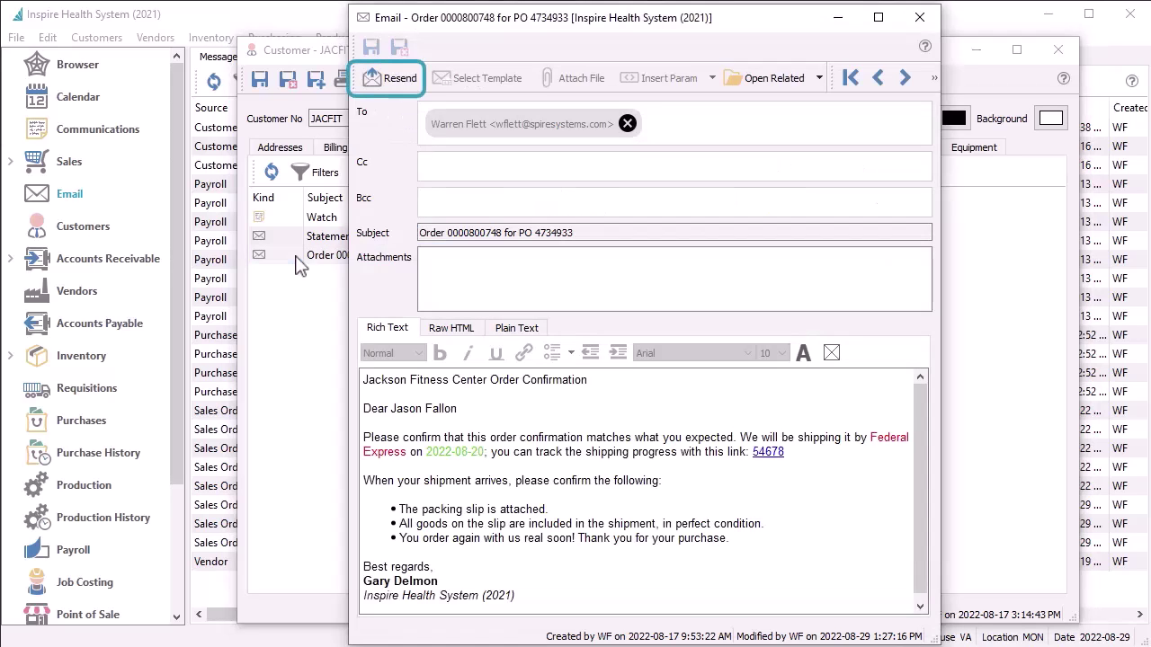
click(917, 20)
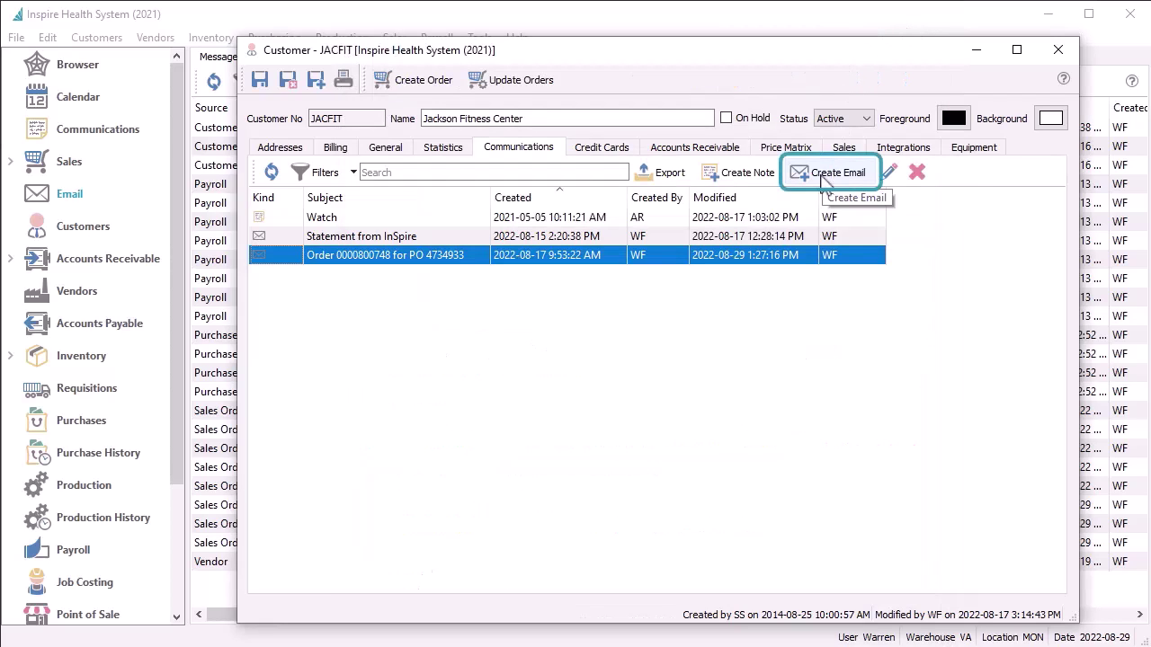